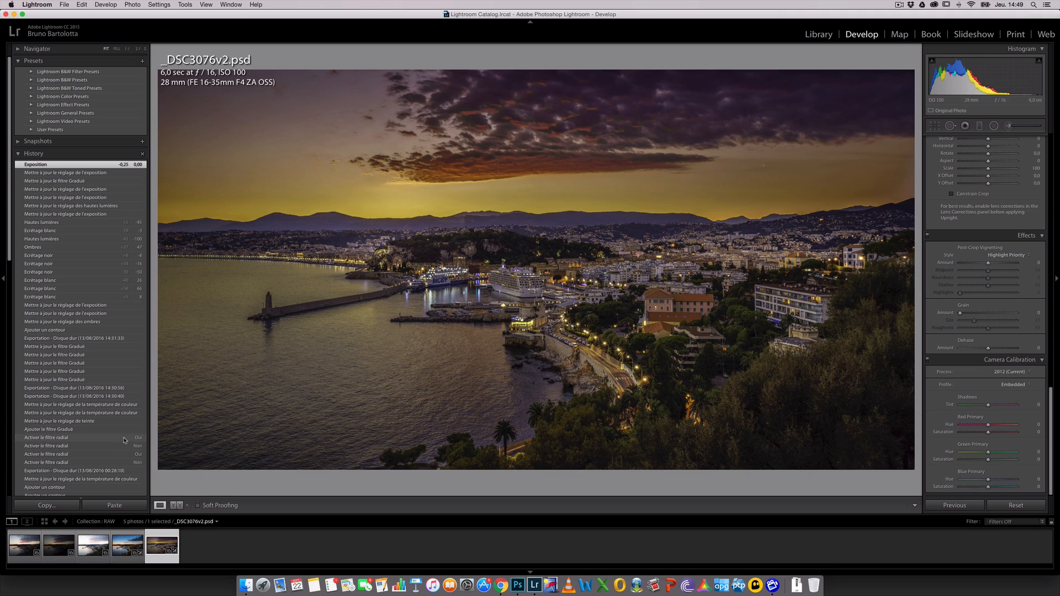
# Step: Compare the sunset shot _DSC3039.ARW with the dusk shot _DSC3076.ARW, including their capture times and exposure settings
pyautogui.click(21, 547)
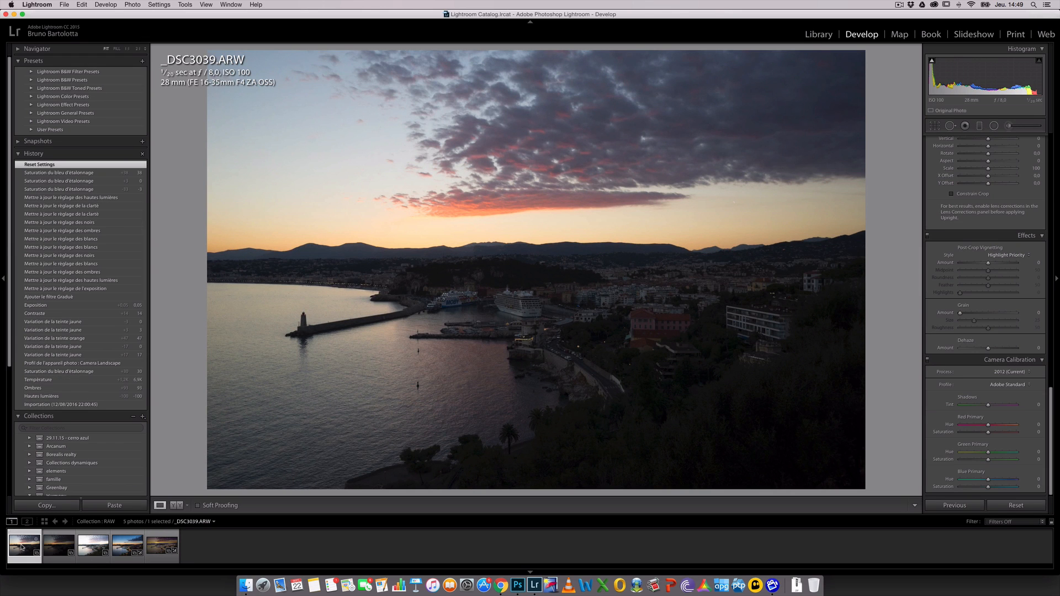
pyautogui.scroll(-8, 62, 449)
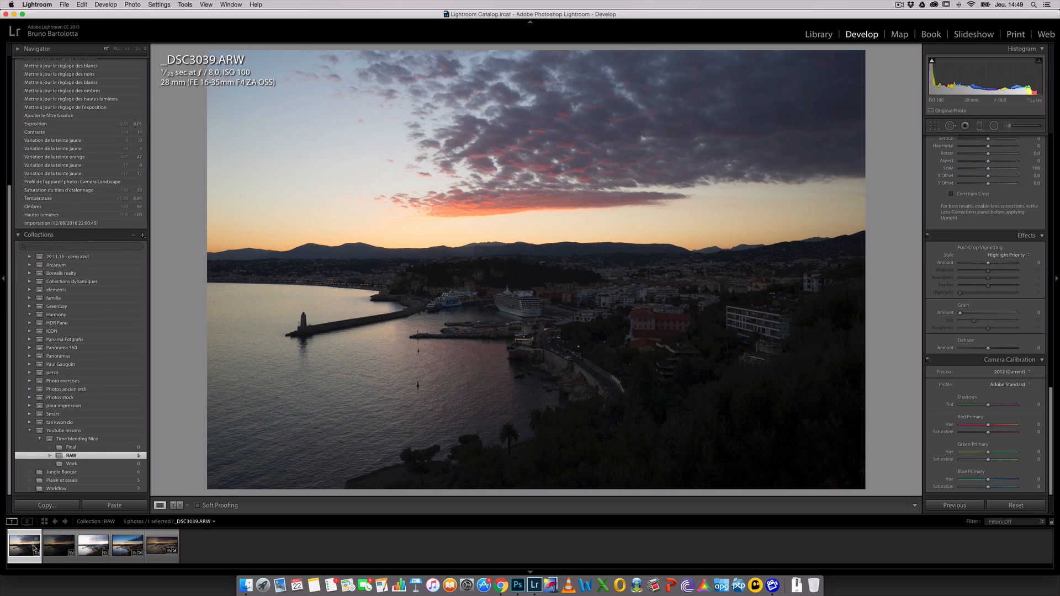
pyautogui.click(126, 547)
pyautogui.click(124, 545)
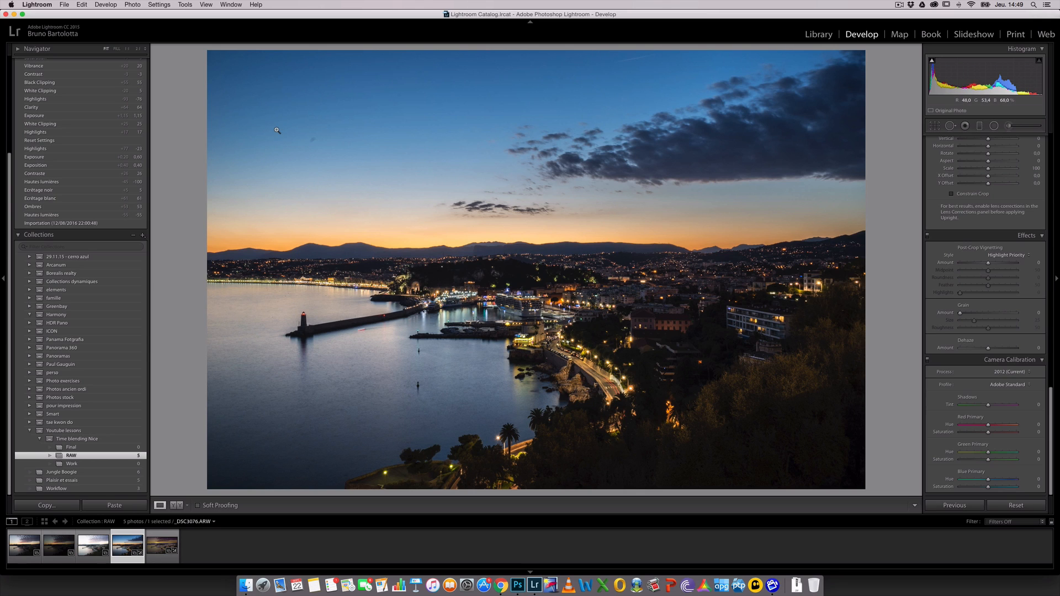
pyautogui.press('i')
pyautogui.click(25, 545)
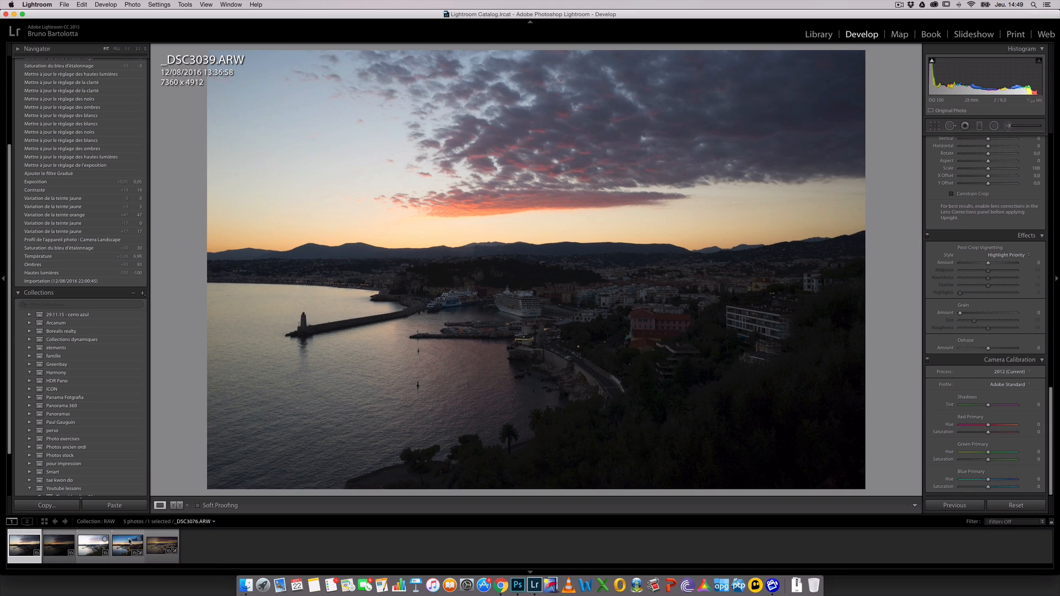
pyautogui.click(128, 543)
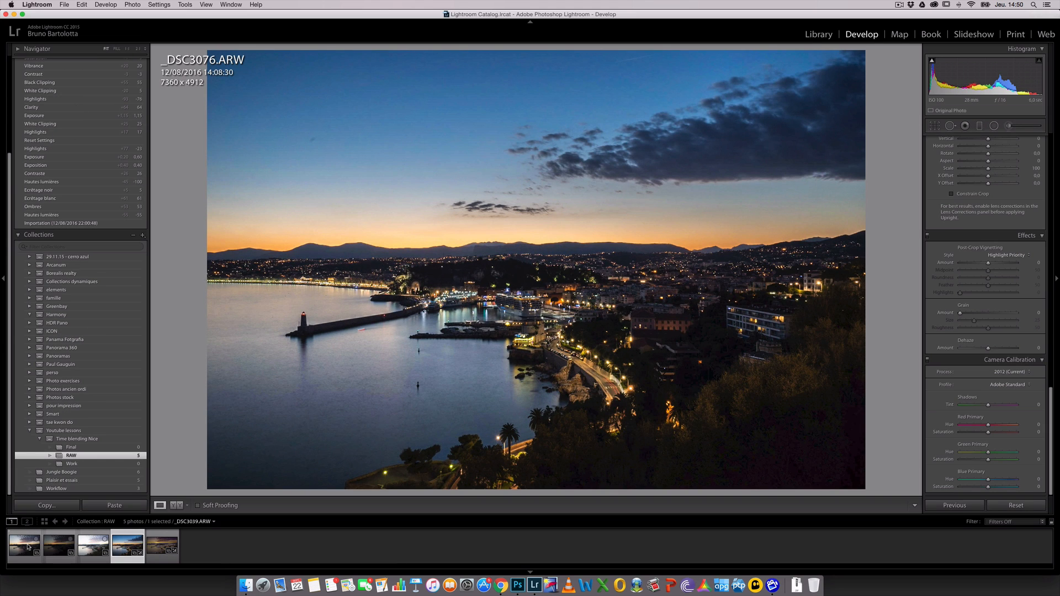
pyautogui.click(27, 546)
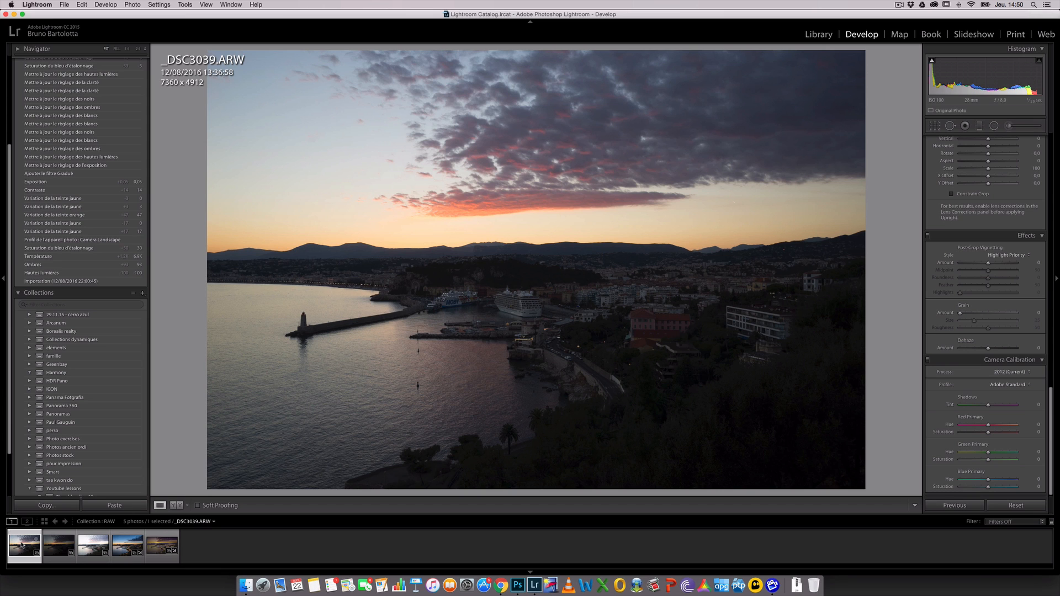
pyautogui.click(129, 545)
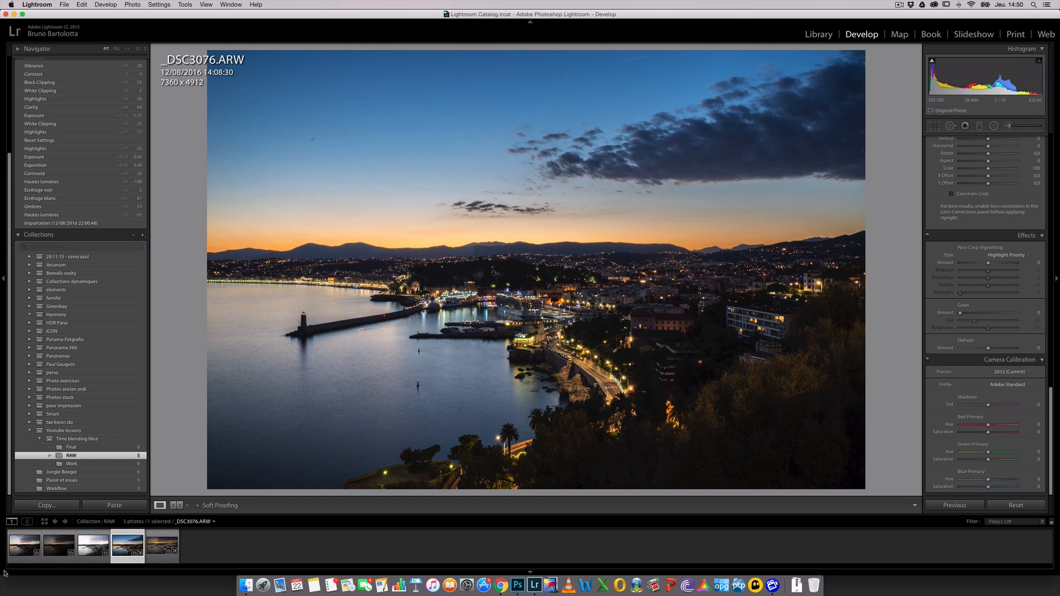
pyautogui.click(24, 547)
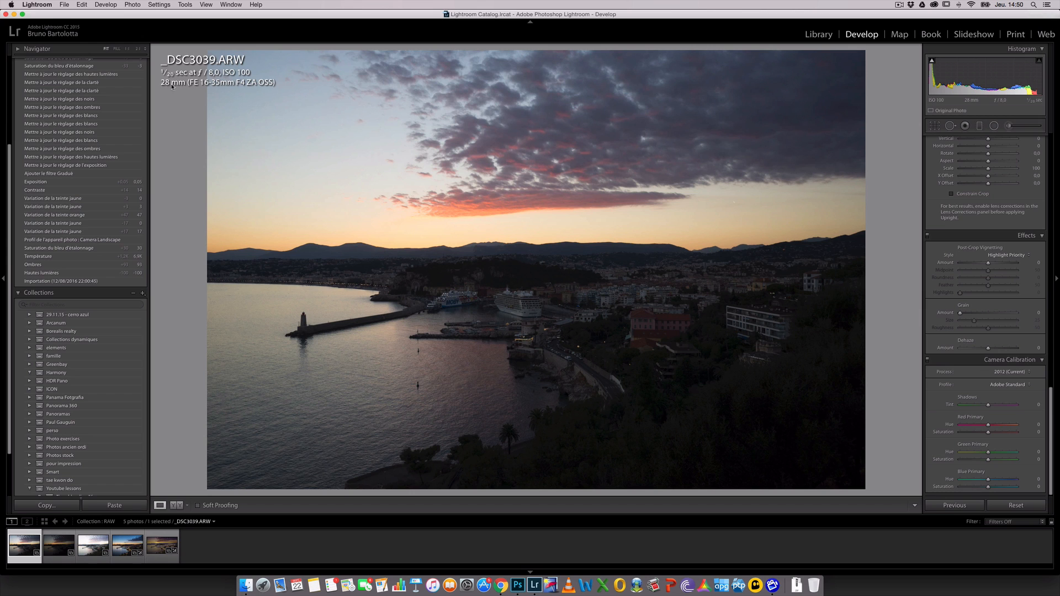
pyautogui.click(121, 545)
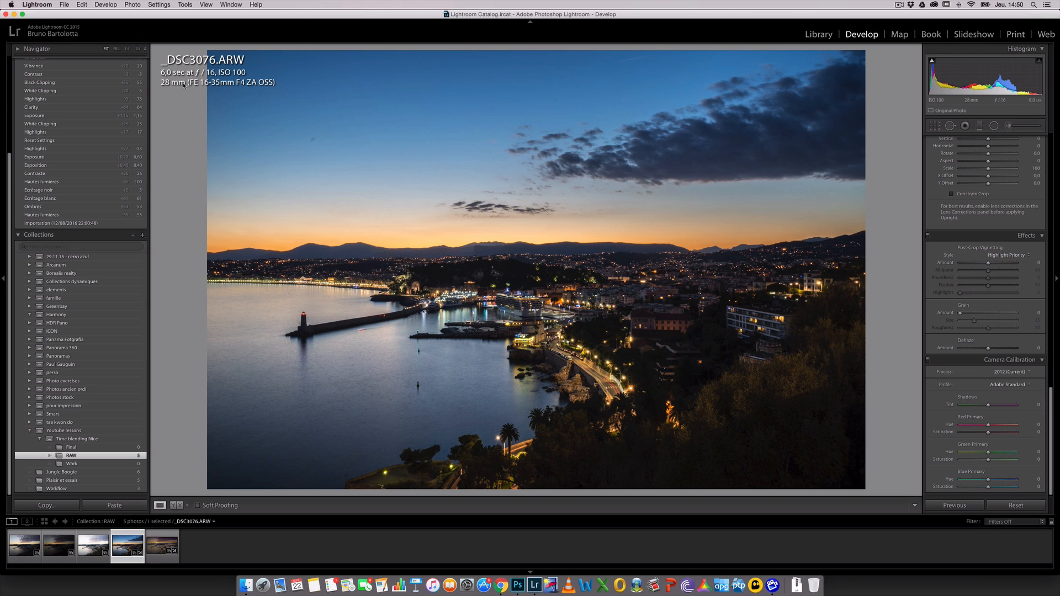
# Step: Examine the three bracketed sunset exposures _DSC3039, _DSC3040 and _DSC3041 and their shutter speeds
pyautogui.click(23, 551)
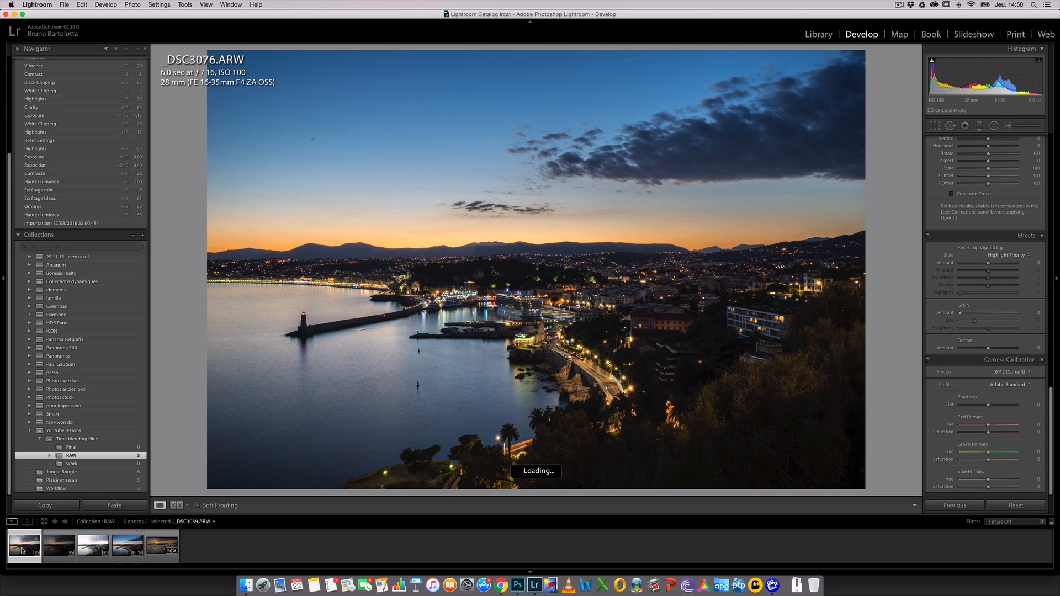
pyautogui.click(59, 545)
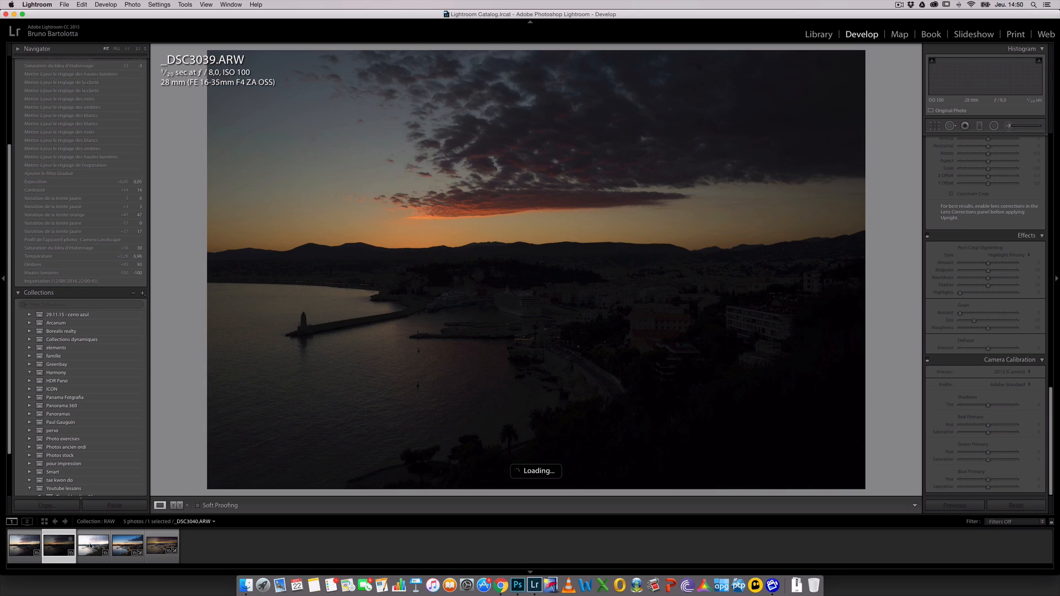
pyautogui.click(90, 547)
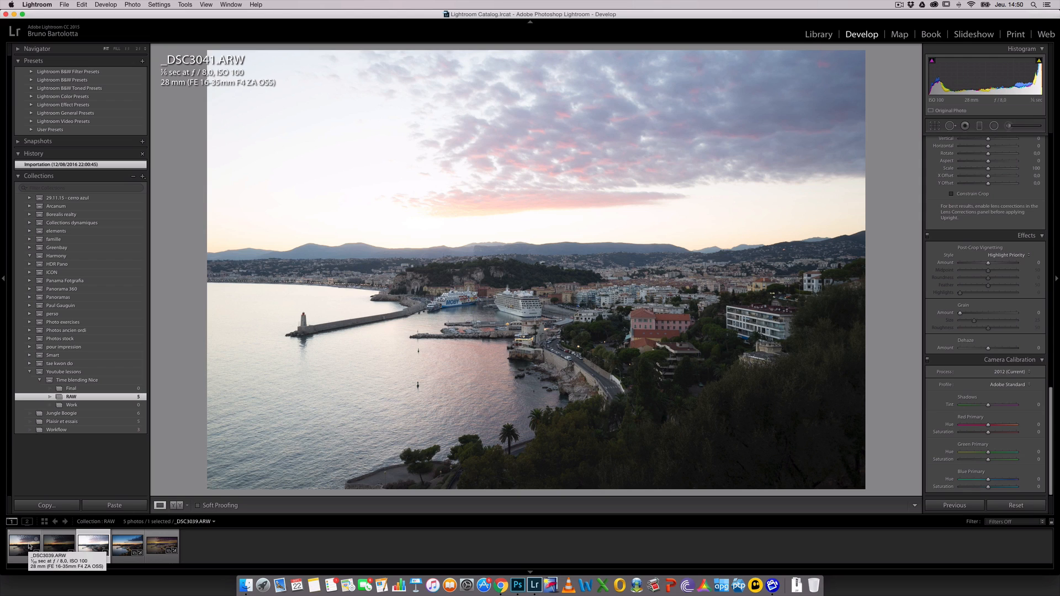
pyautogui.click(60, 545)
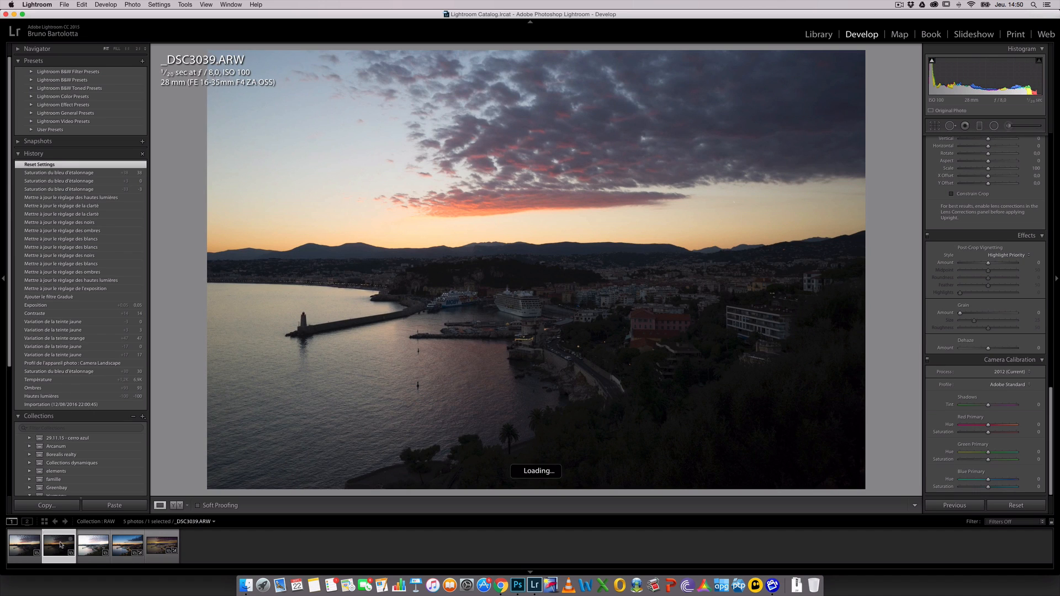
pyautogui.click(93, 544)
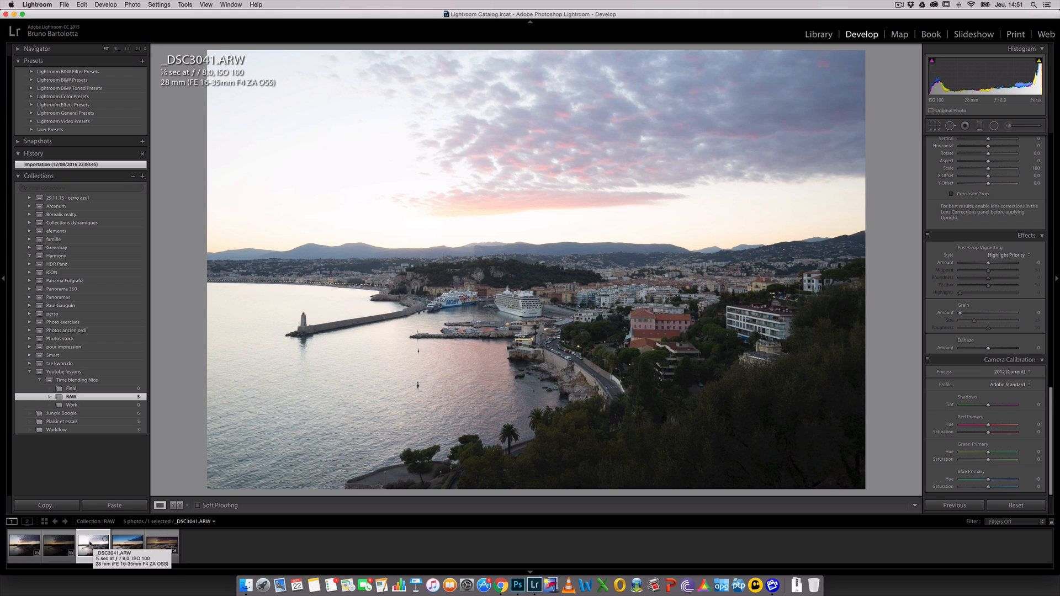
pyautogui.click(25, 545)
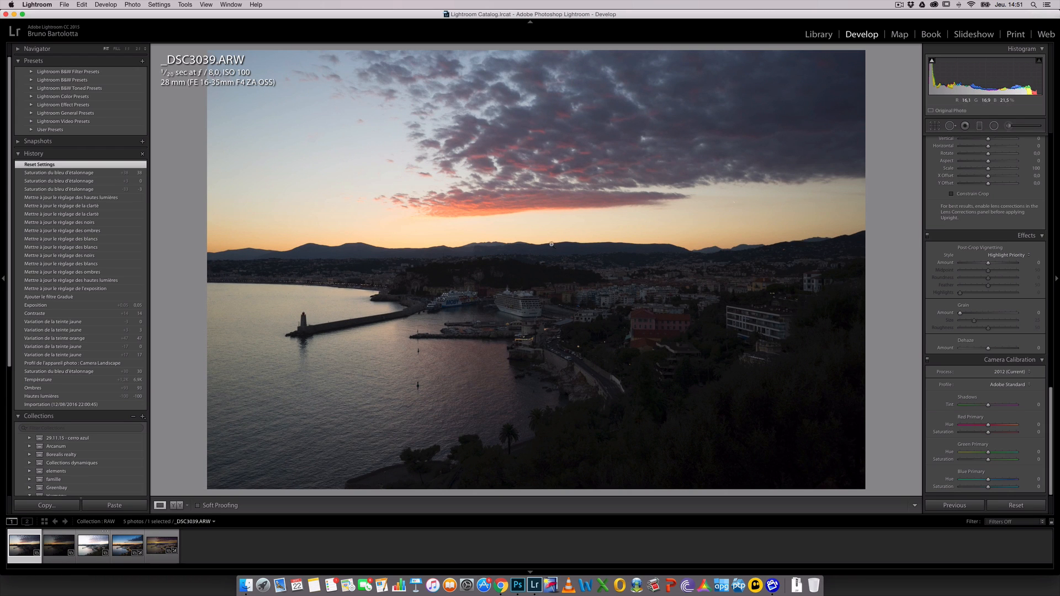
pyautogui.click(61, 547)
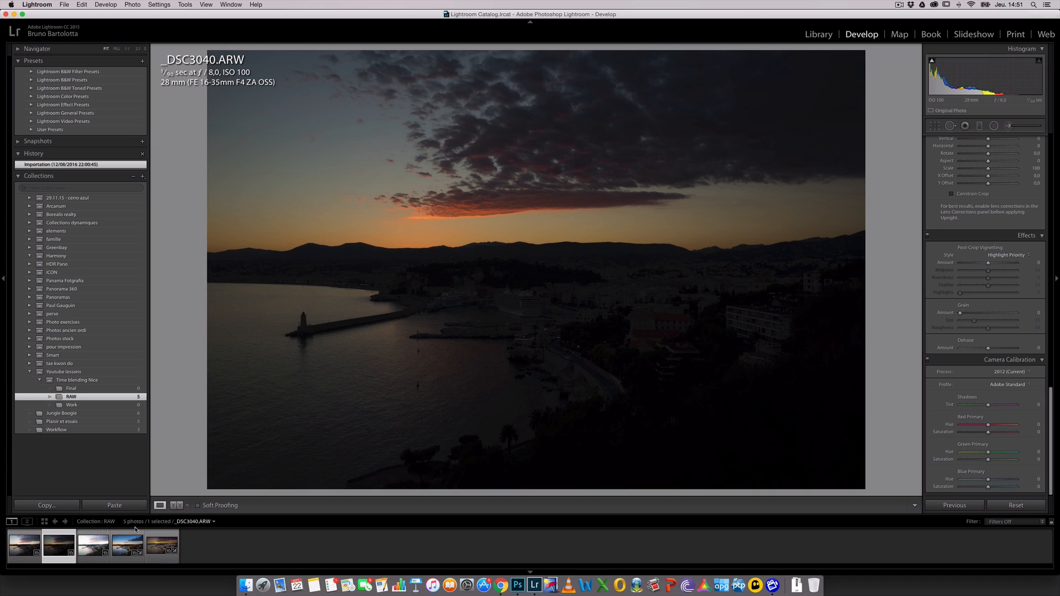
pyautogui.click(94, 547)
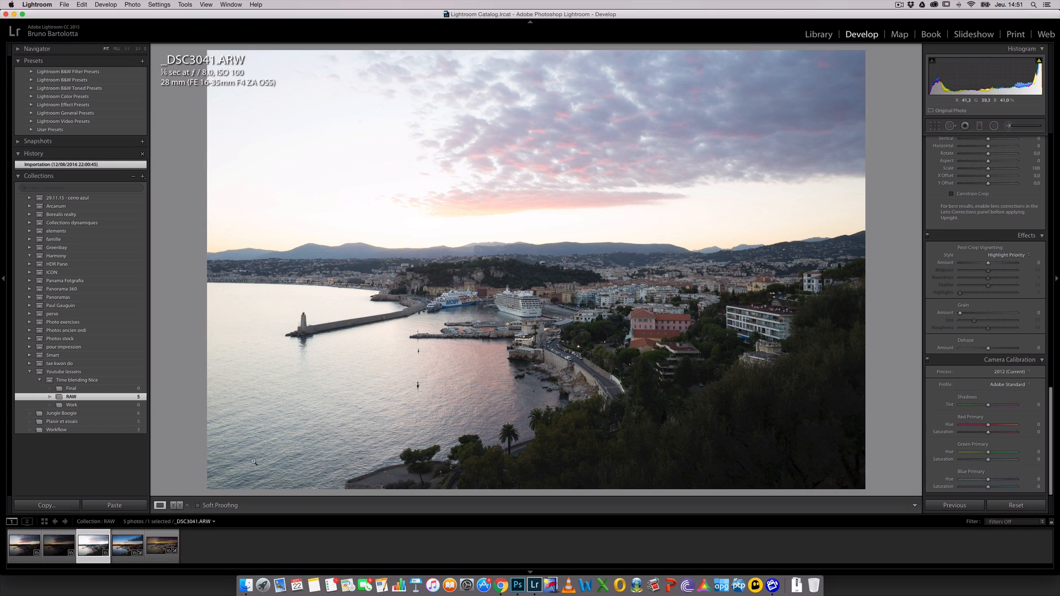
# Step: Merge the three bracketed exposures _DSC3039 to _DSC3041 into one HDR photo with Auto Align and no deghosting
pyautogui.click(17, 547)
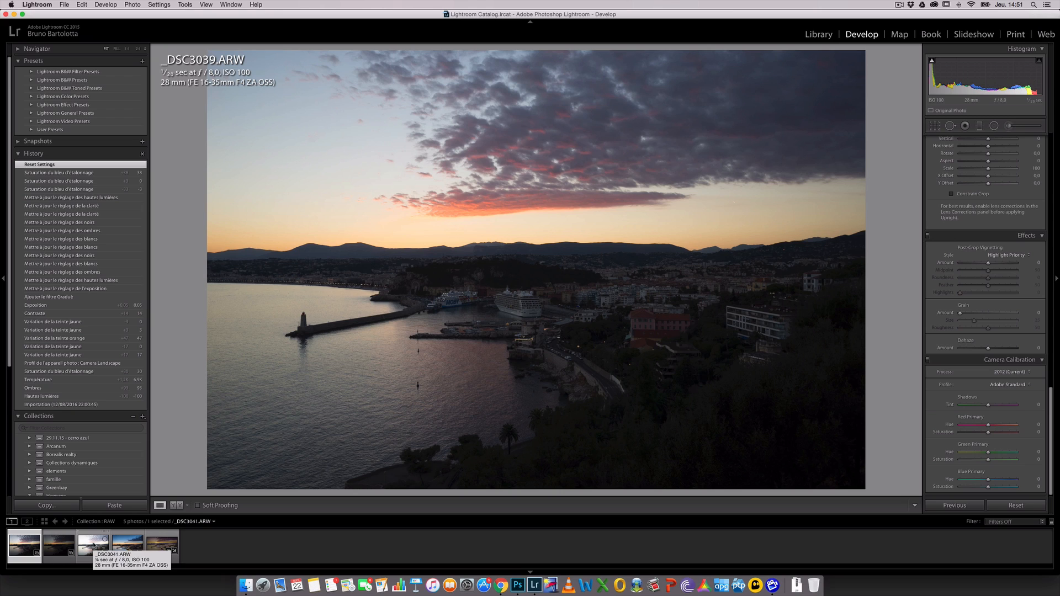
pyautogui.keyDown('shift'); pyautogui.click(94, 545); pyautogui.keyUp('shift')
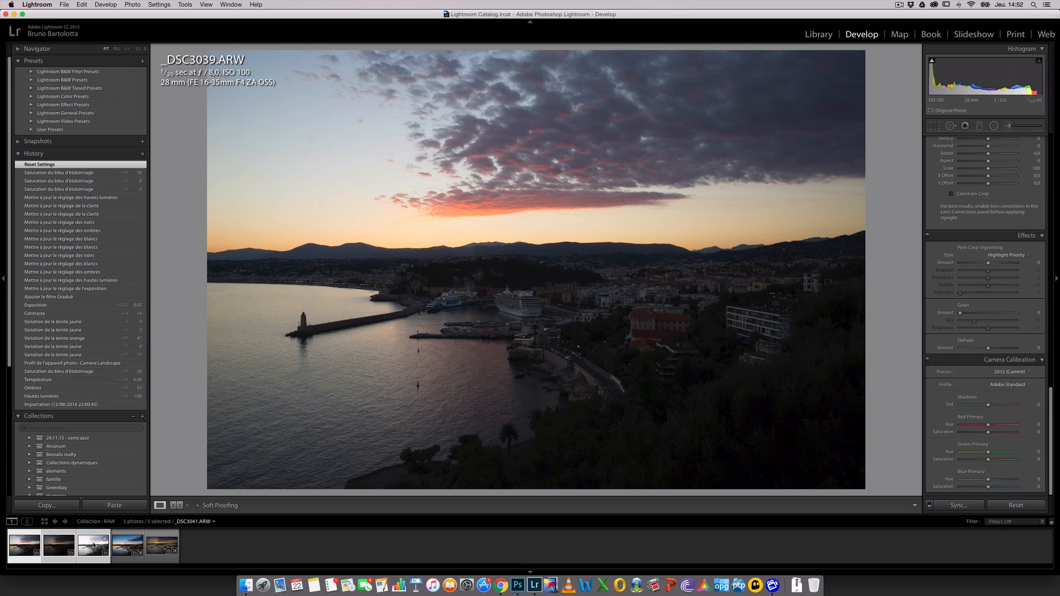
pyautogui.rightClick(93, 545)
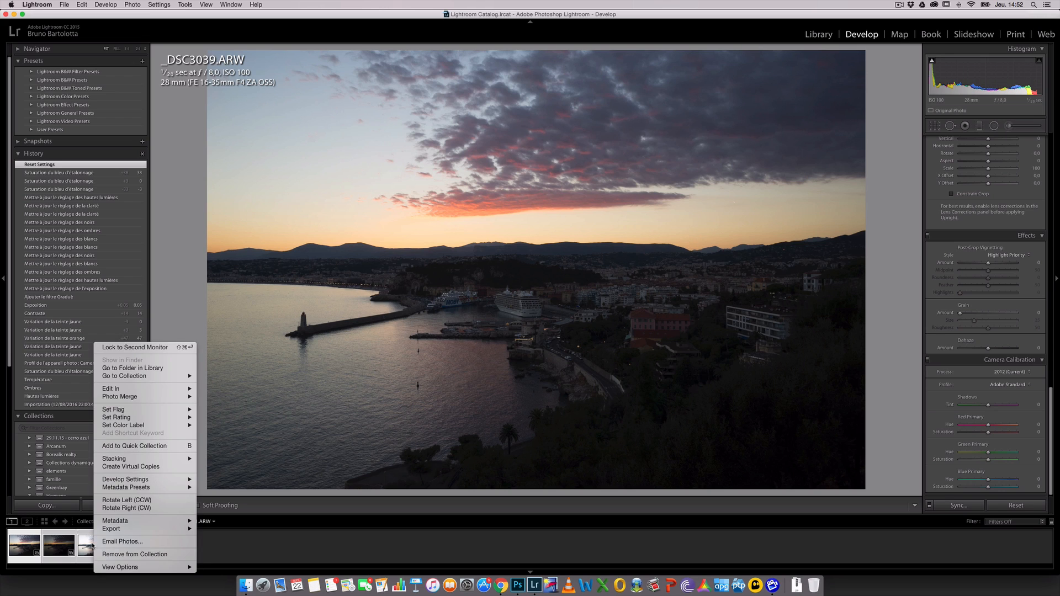
pyautogui.click(86, 547)
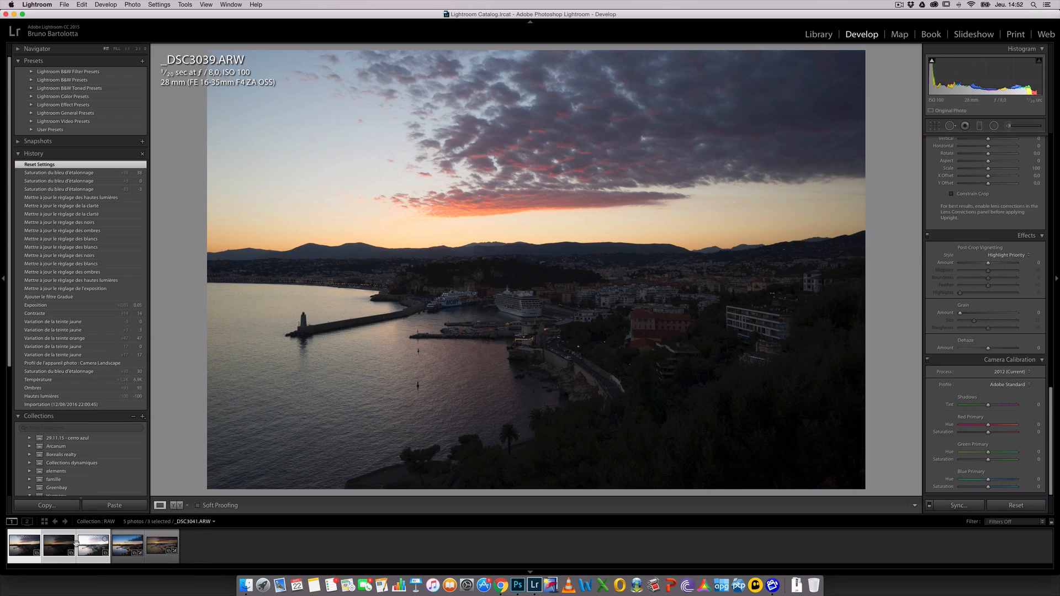
pyautogui.rightClick(94, 546)
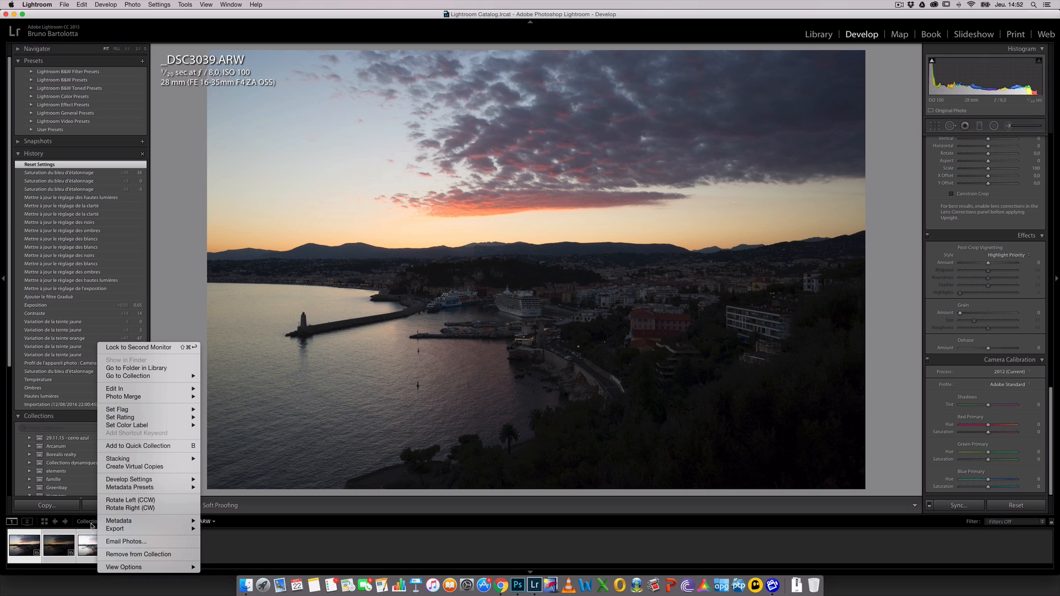
pyautogui.moveTo(142, 396)
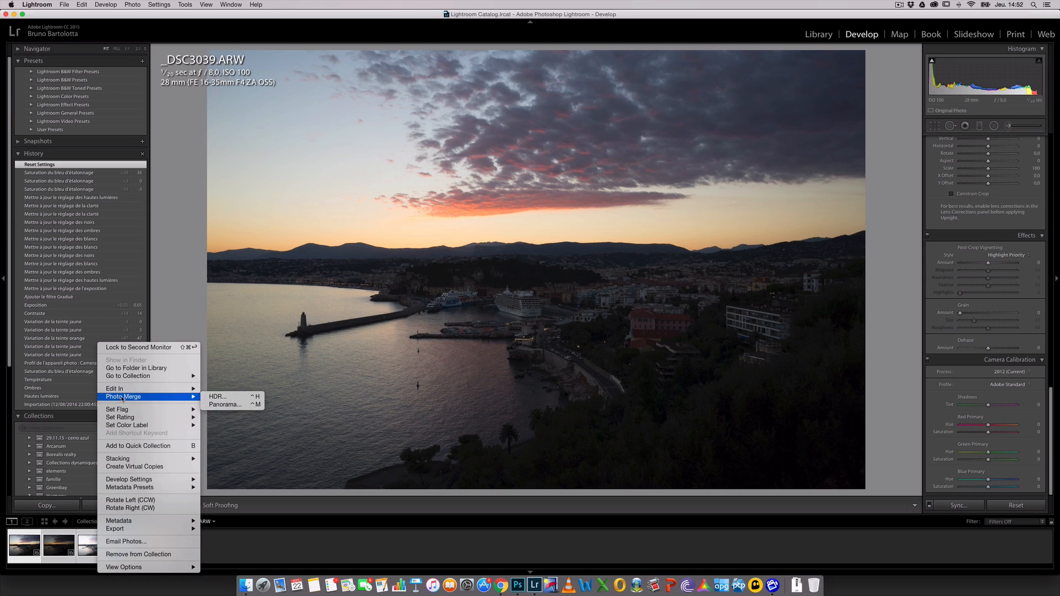
pyautogui.click(222, 397)
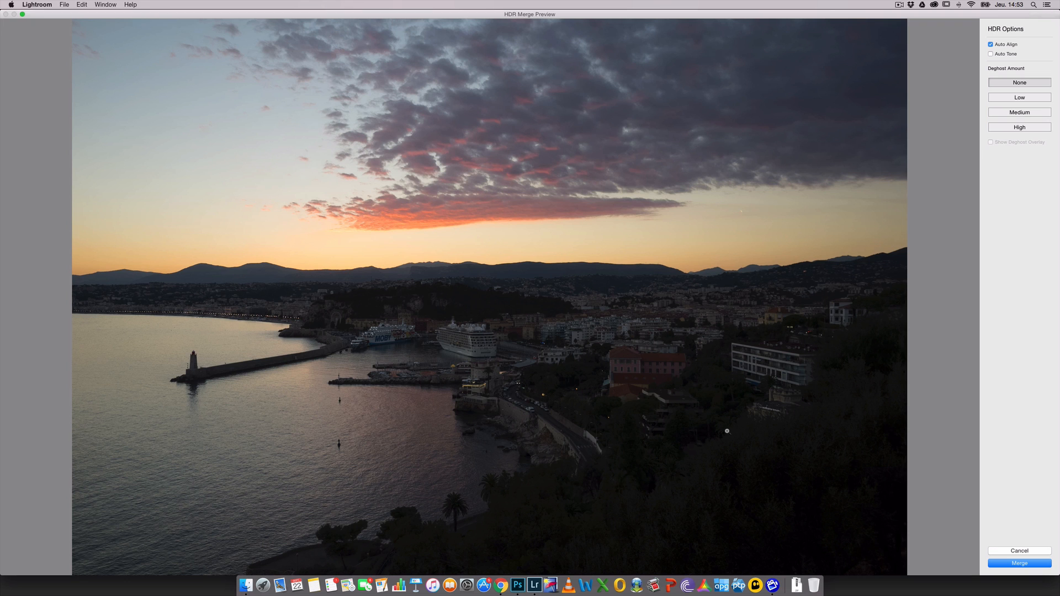
pyautogui.click(1022, 563)
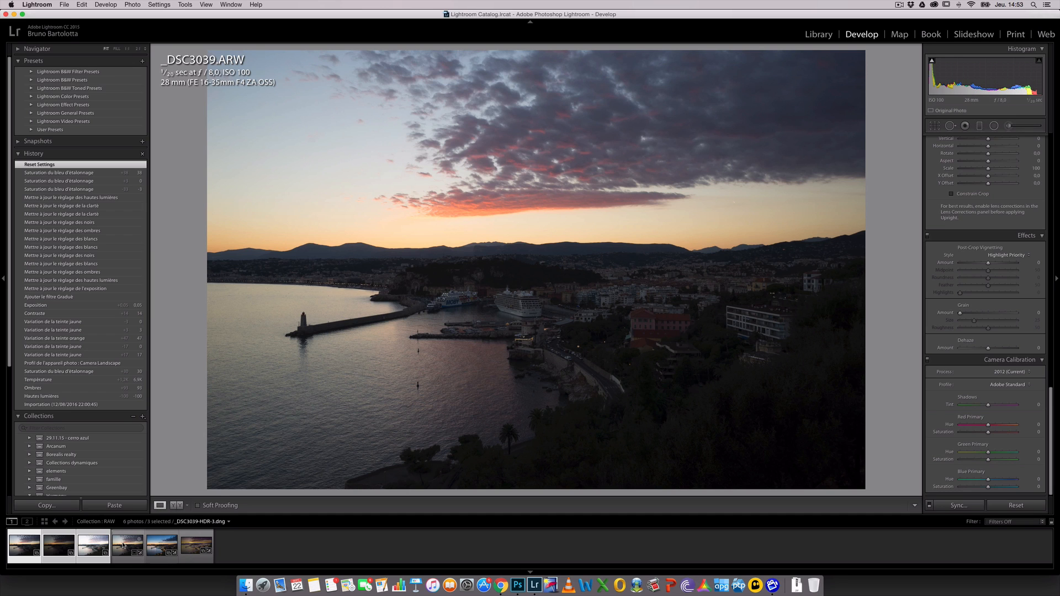
# Step: Compare the merged _DSC3039-HDR-3.dng with the original _DSC3039.ARW exposure
pyautogui.click(123, 545)
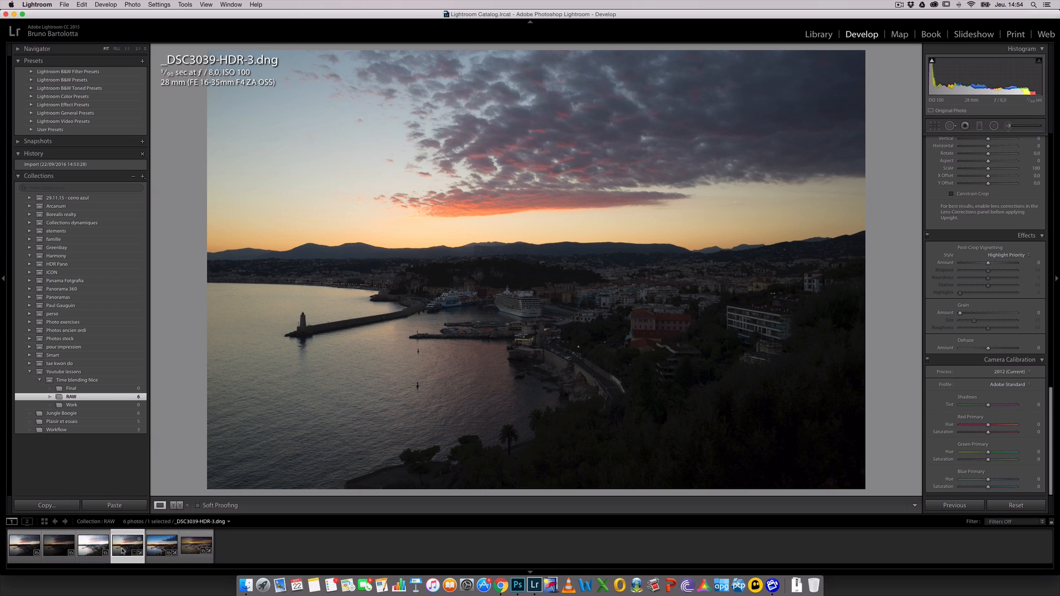
pyautogui.click(24, 544)
pyautogui.click(122, 544)
# Step: Set the HDR photo's Highlights to -100 and Shadows to +100
pyautogui.scroll(4, 1007, 257)
pyautogui.scroll(10, 1007, 258)
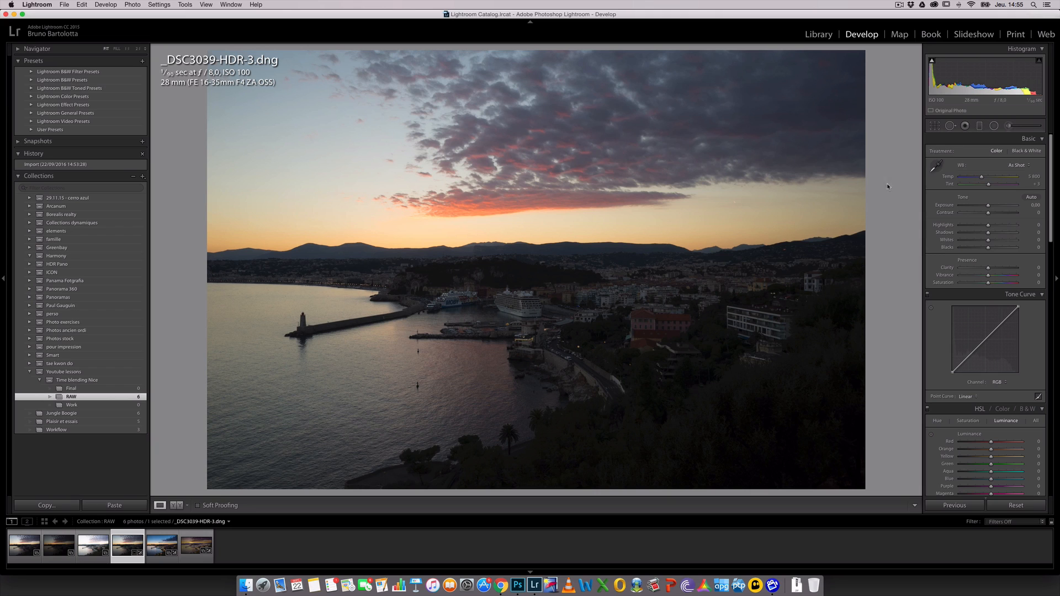
pyautogui.scroll(-1, 948, 227)
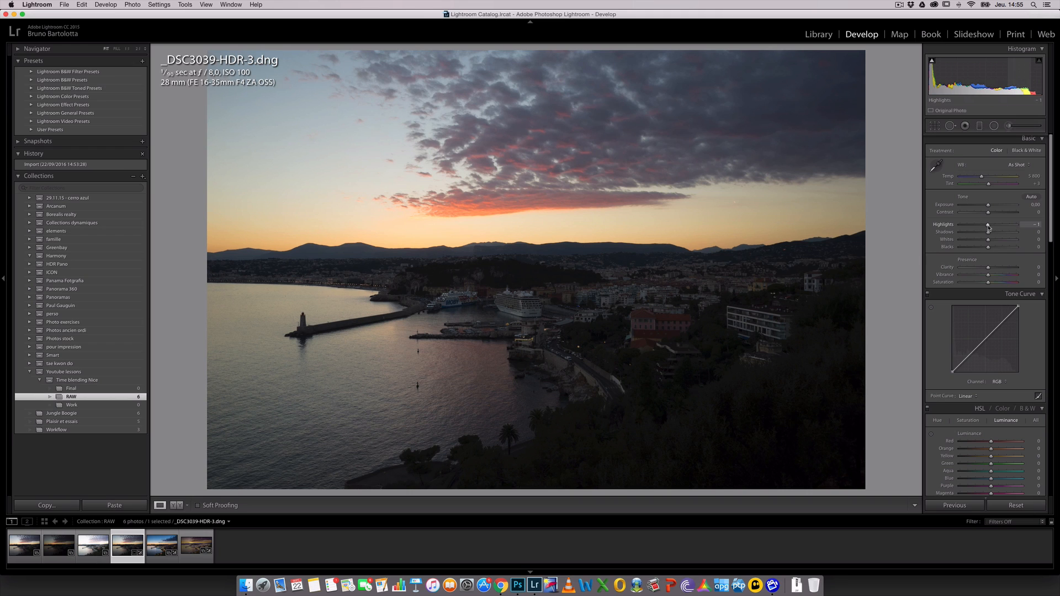
pyautogui.moveTo(989, 228); pyautogui.dragTo(914, 232)
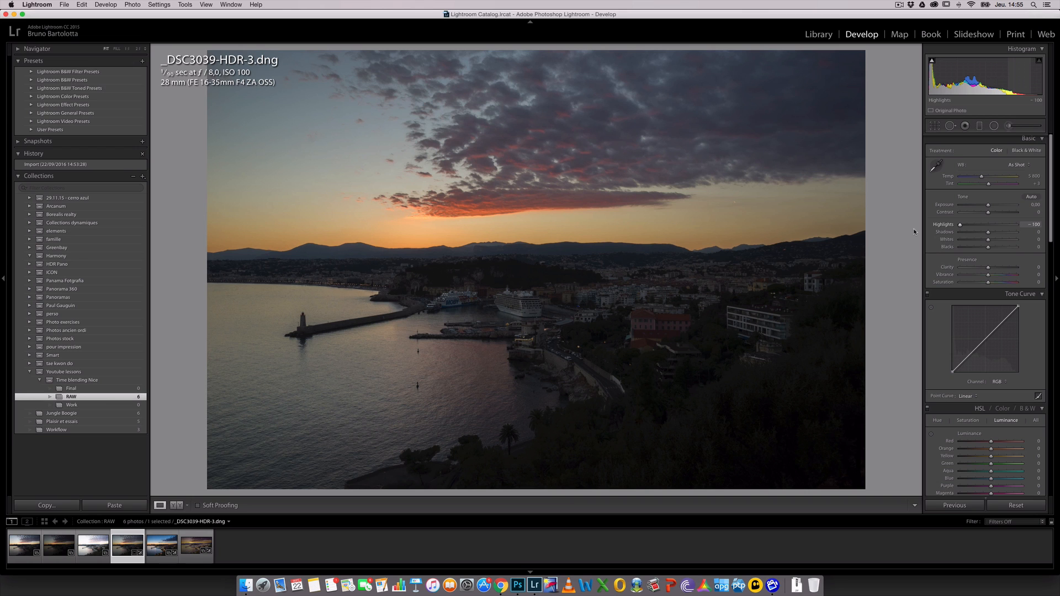
pyautogui.moveTo(914, 231)
pyautogui.mouseDown()
pyautogui.moveTo(988, 228)
pyautogui.moveTo(912, 230)
pyautogui.mouseUp()
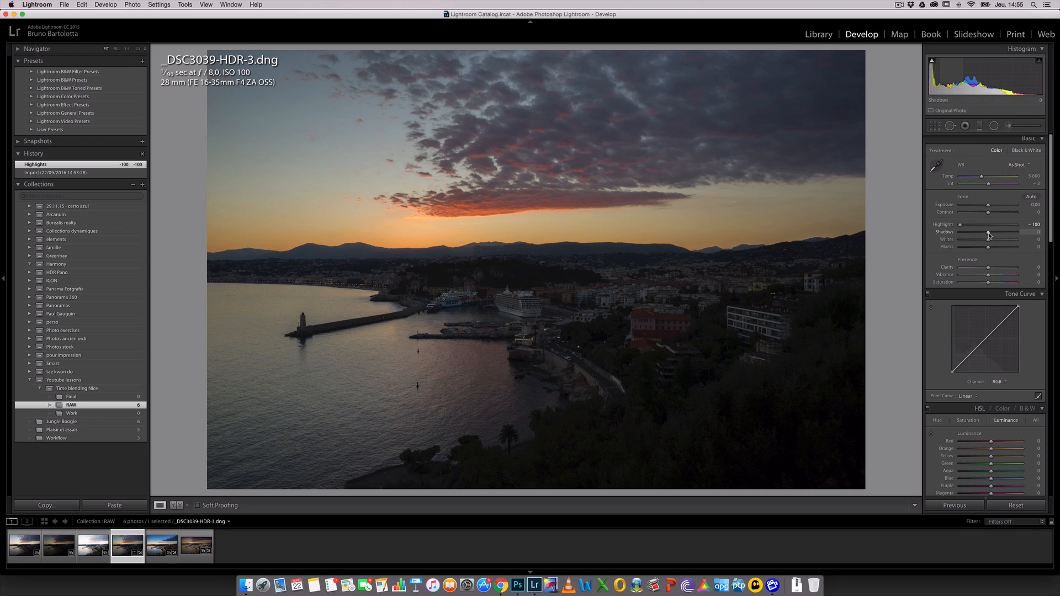
pyautogui.moveTo(990, 233); pyautogui.dragTo(1020, 233)
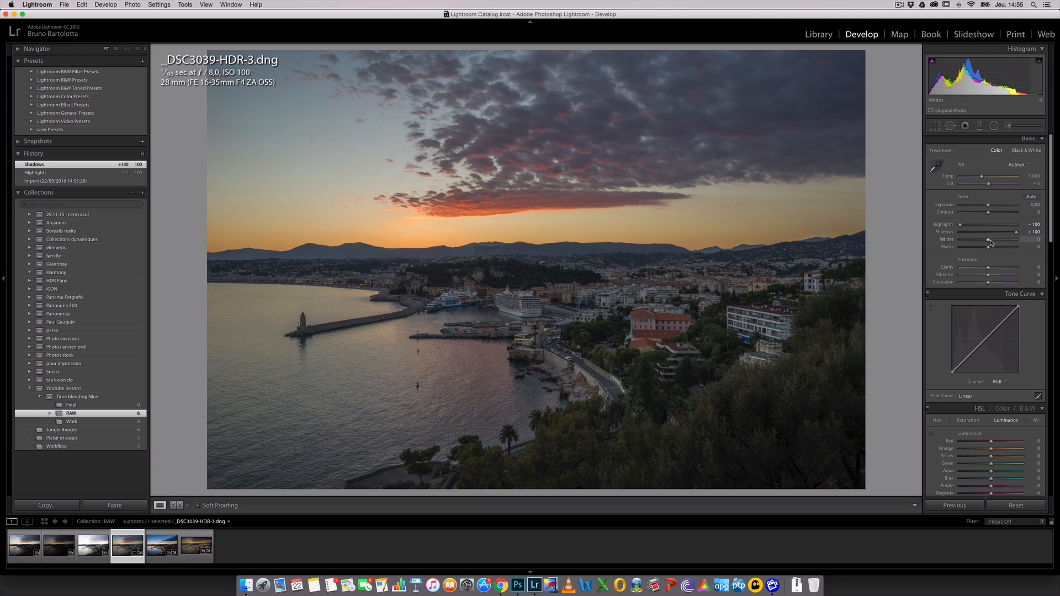
# Step: Set the HDR photo's Whites to +13 and Blacks to -23 using the clipping preview
pyautogui.press('alt')
pyautogui.keyDown('alt'); pyautogui.click(989, 244); pyautogui.keyUp('alt')
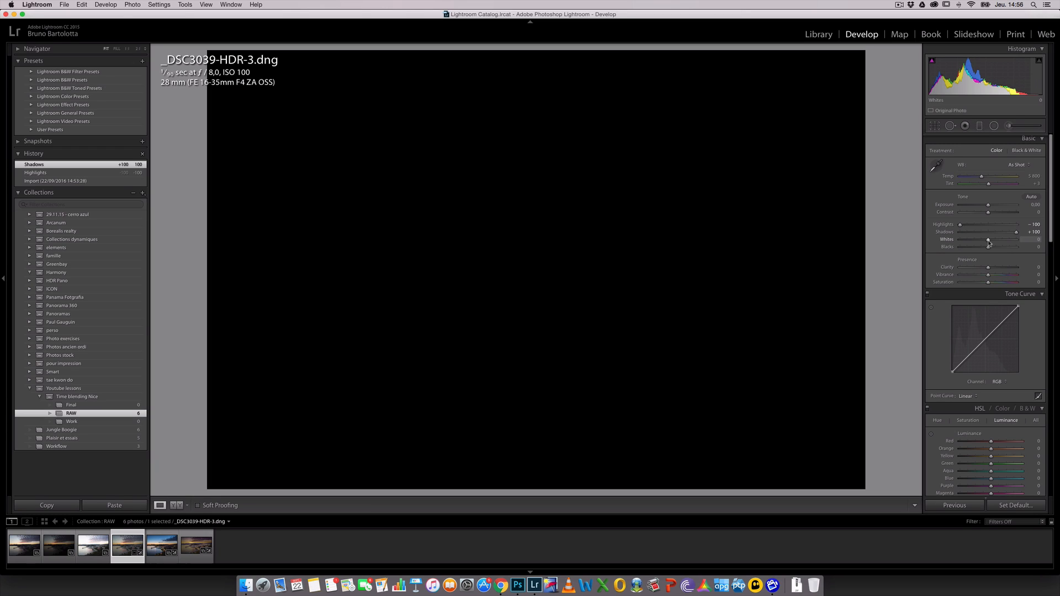
pyautogui.moveTo(989, 244); pyautogui.dragTo(995, 244)
pyautogui.moveTo(994, 243); pyautogui.dragTo(988, 248)
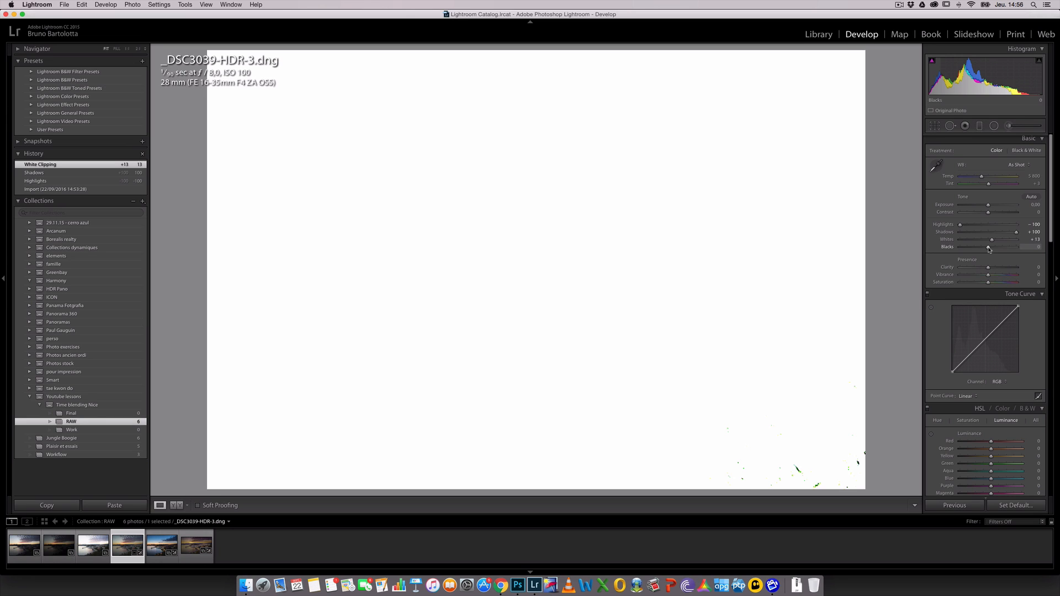
pyautogui.moveTo(989, 249); pyautogui.dragTo(982, 251)
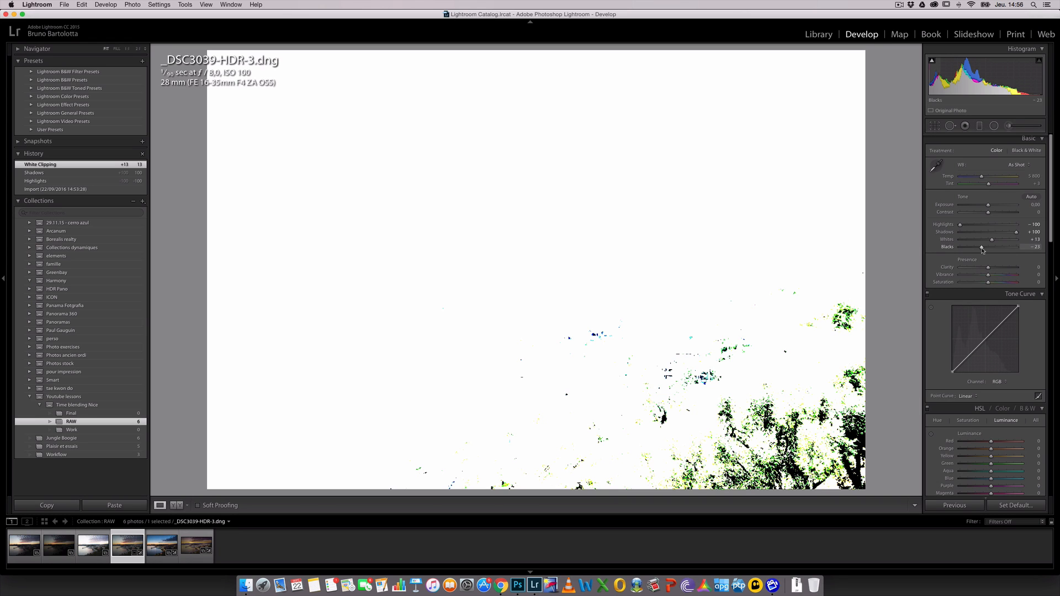
pyautogui.moveTo(982, 250); pyautogui.dragTo(982, 249)
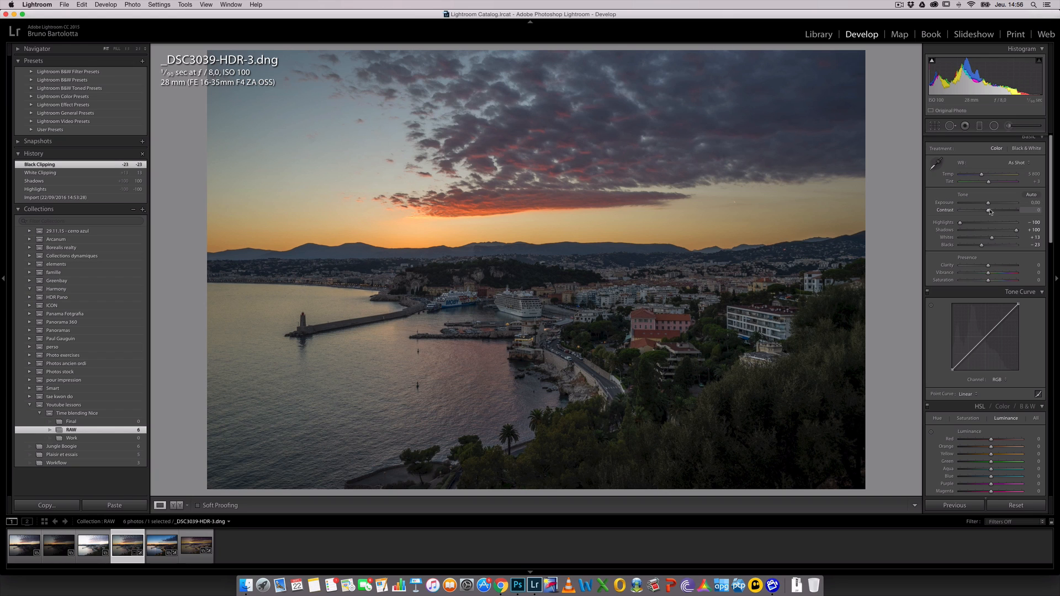
# Step: Set the HDR photo's Contrast to +20, then add a graduated filter across the horizon with Highlights -100 and Exposure -0.15
pyautogui.moveTo(989, 211); pyautogui.dragTo(994, 212)
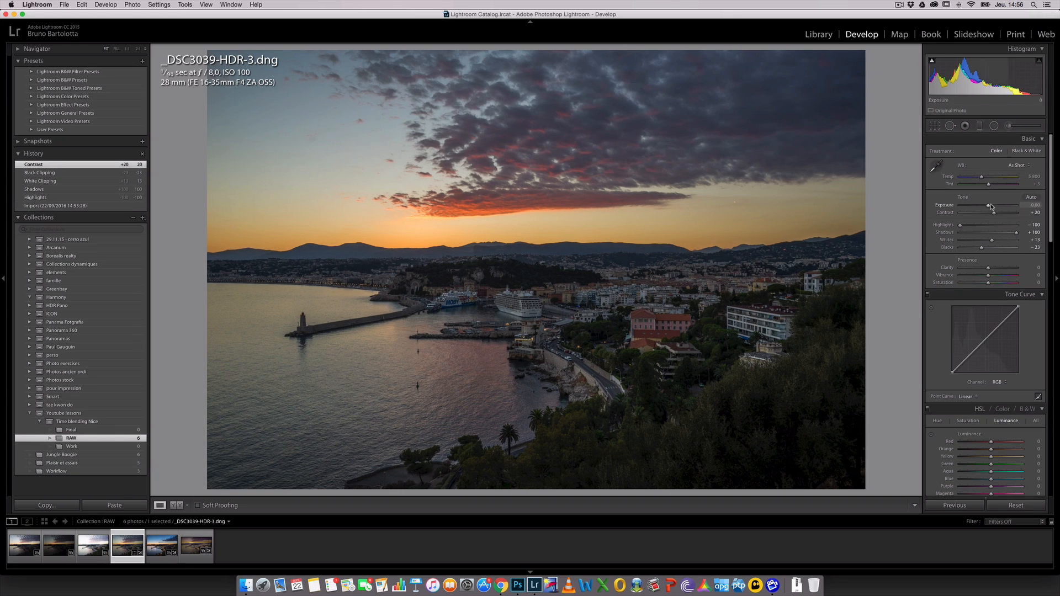
pyautogui.click(980, 125)
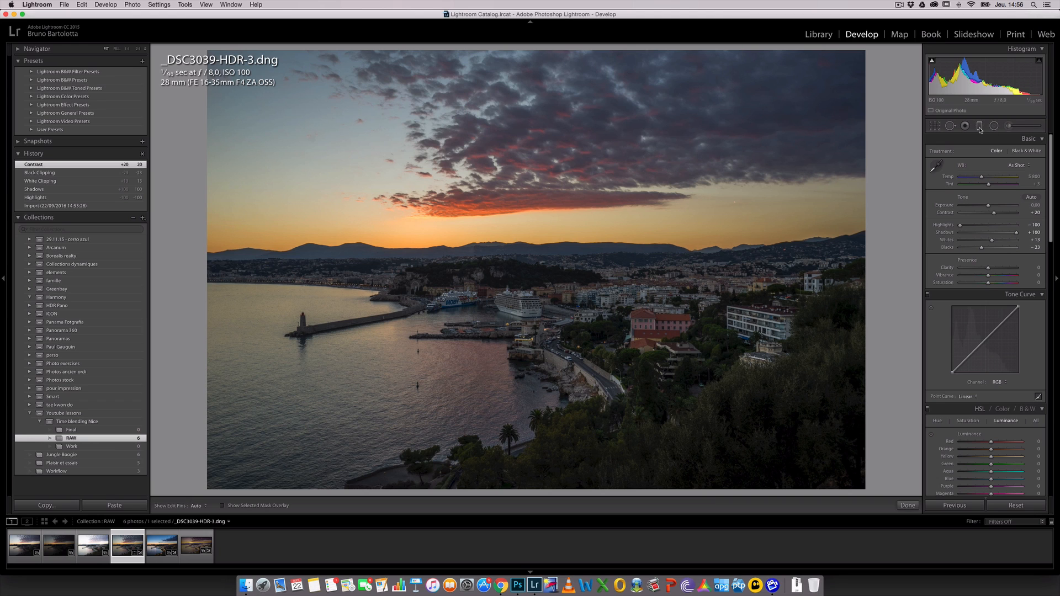
pyautogui.moveTo(498, 226); pyautogui.dragTo(498, 259)
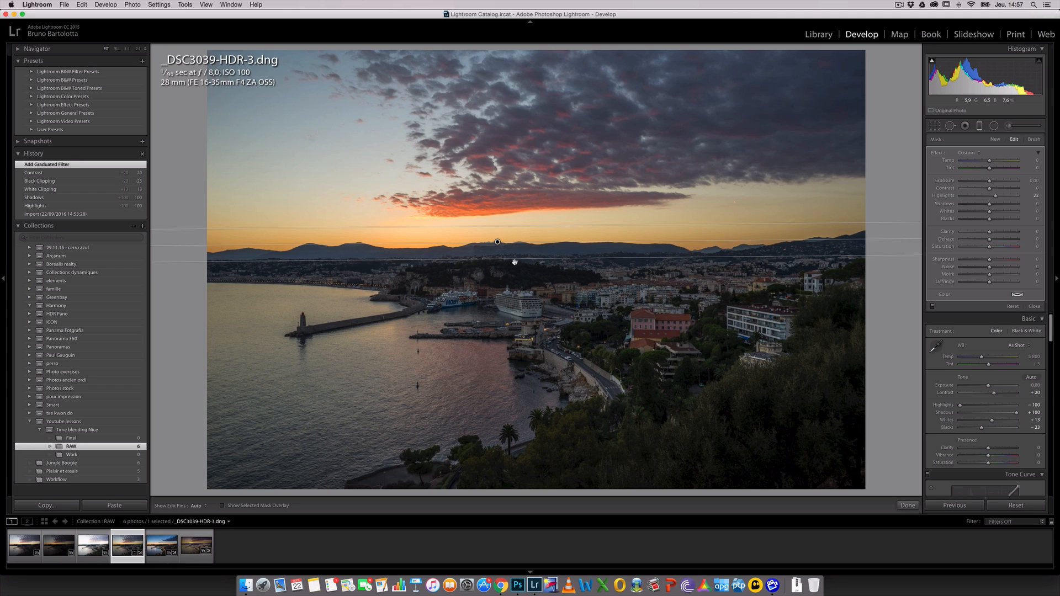
pyautogui.doubleClick(944, 197)
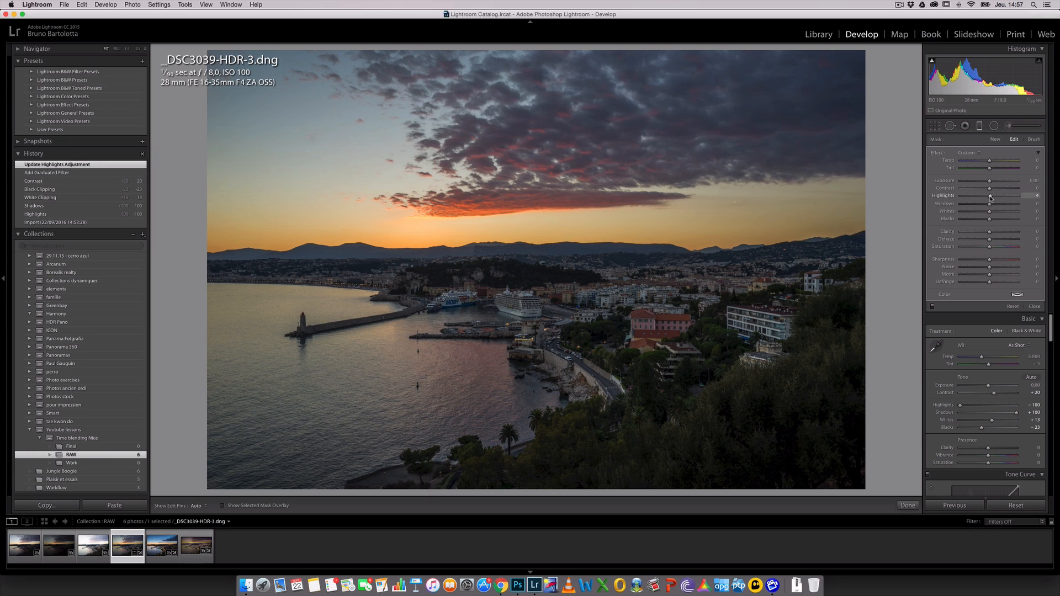
pyautogui.moveTo(990, 198)
pyautogui.mouseDown()
pyautogui.moveTo(967, 196)
pyautogui.moveTo(990, 184)
pyautogui.mouseUp()
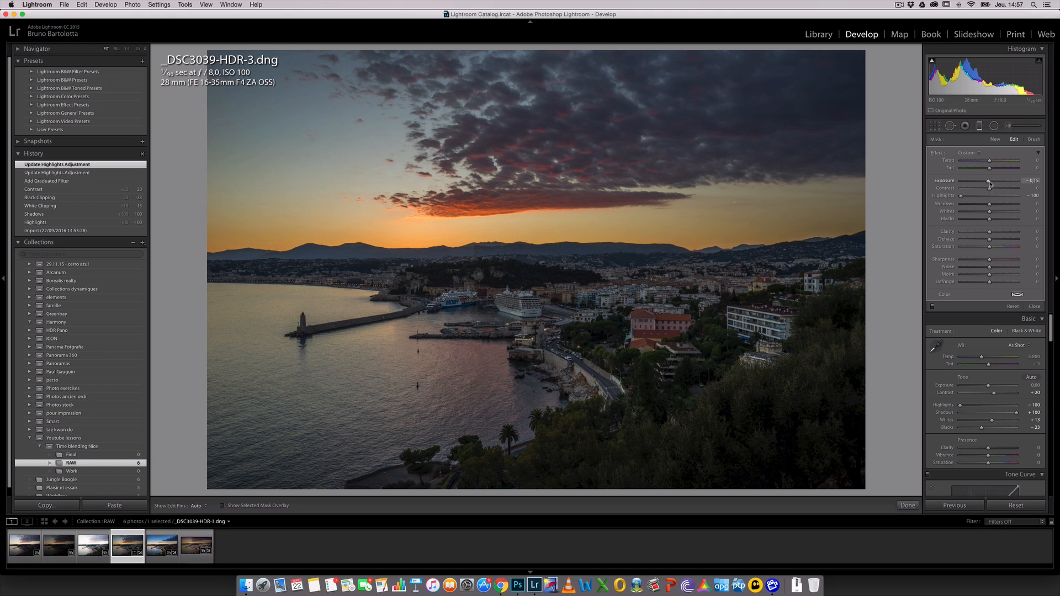
pyautogui.click(908, 505)
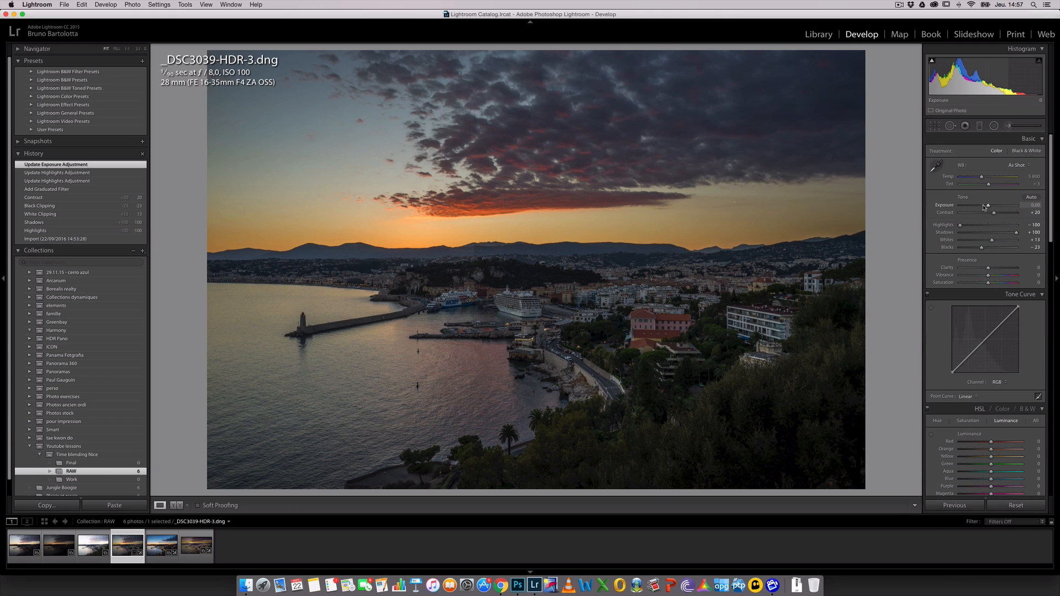
# Step: Balance the brightness by setting the photo's overall Exposure to +0.15 and the sky graduated filter's Exposure to -0.42
pyautogui.moveTo(989, 207); pyautogui.dragTo(990, 208)
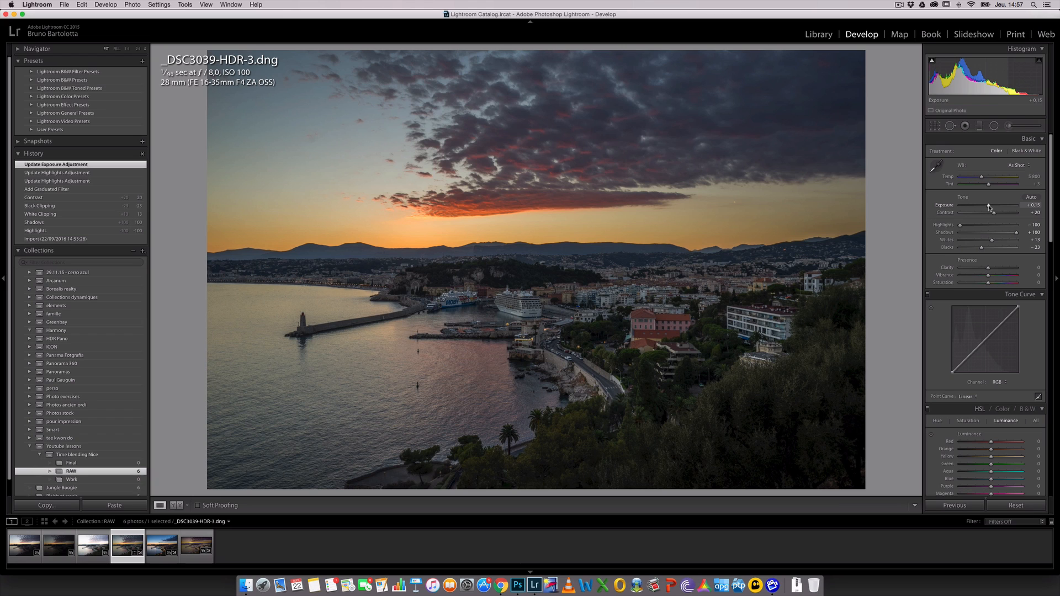
pyautogui.click(980, 126)
pyautogui.click(498, 241)
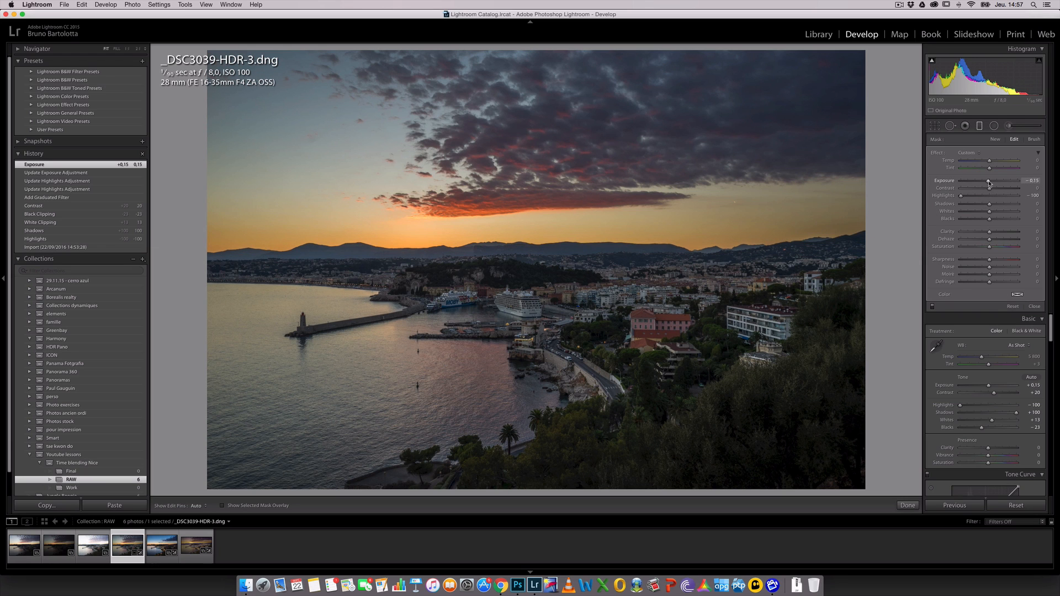
pyautogui.moveTo(989, 185); pyautogui.dragTo(988, 185)
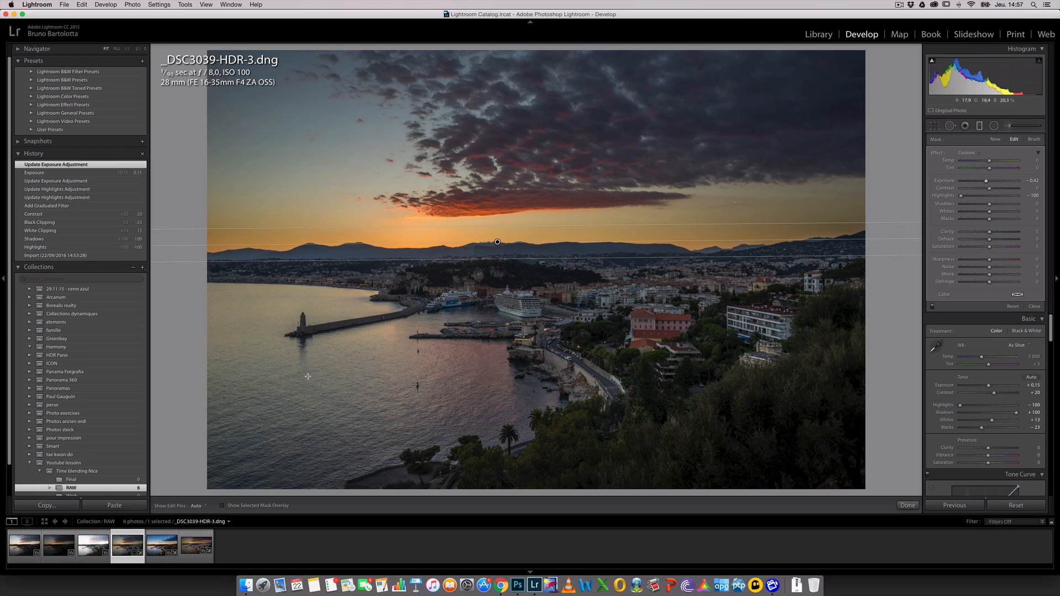
pyautogui.click(908, 505)
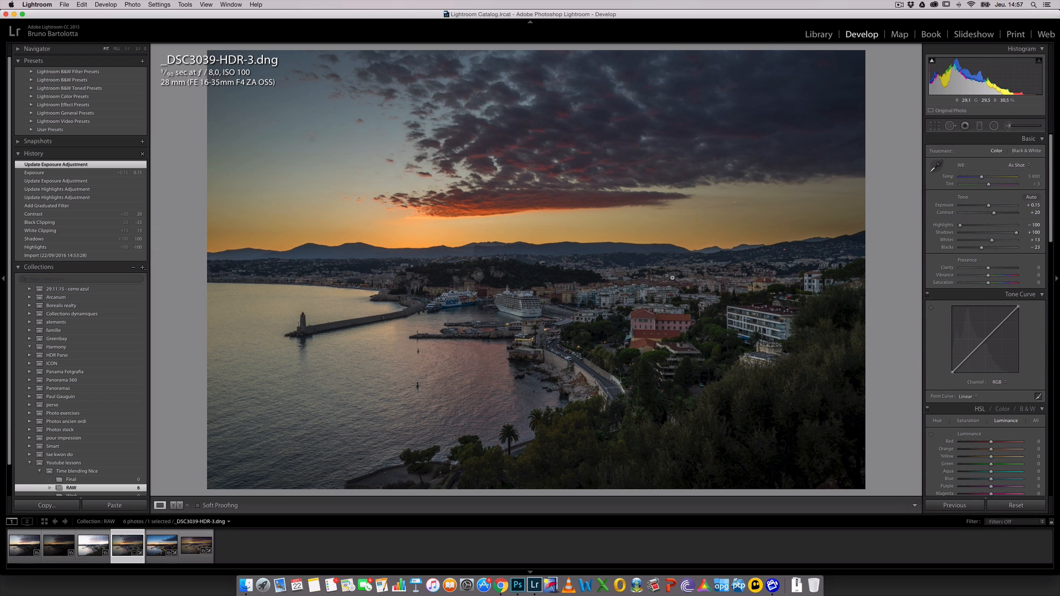
# Step: Inspect the city buildings up close and warm the whole photo by setting the white balance Temp to 6319
pyautogui.click(630, 290)
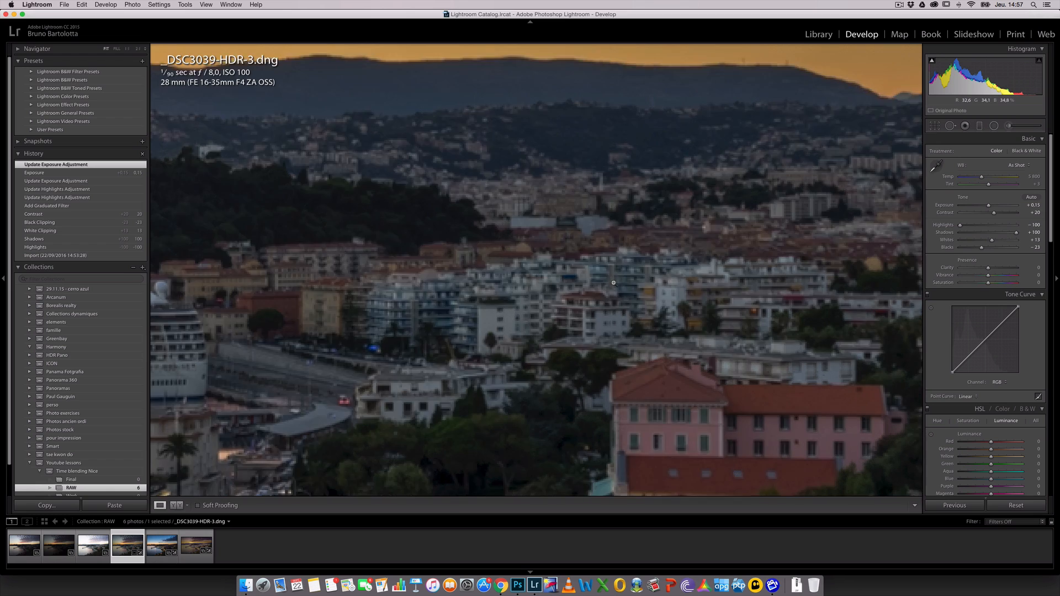
pyautogui.click(613, 282)
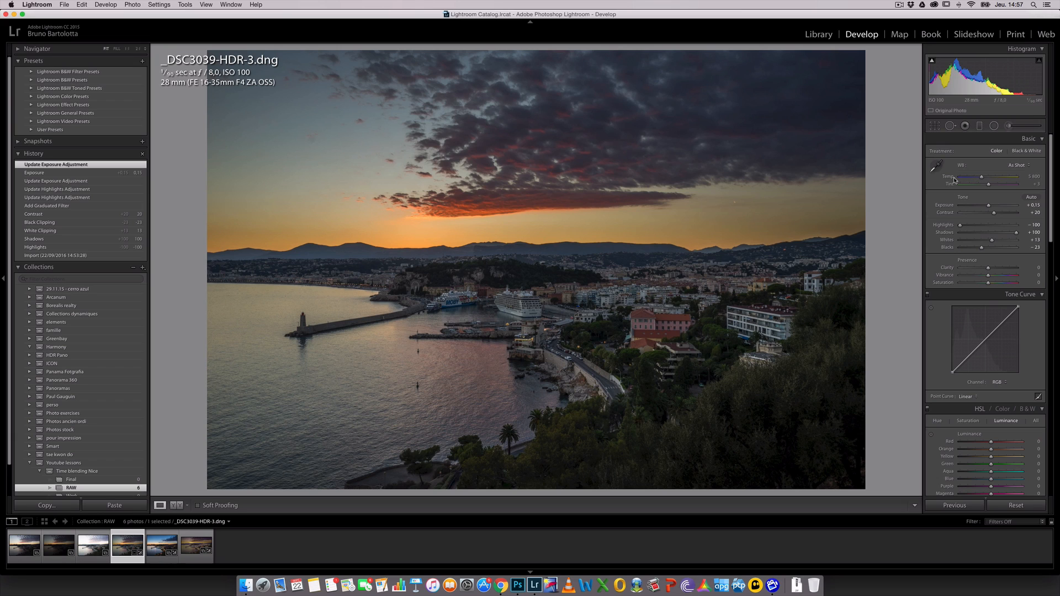
pyautogui.moveTo(983, 179)
pyautogui.mouseDown()
pyautogui.moveTo(972, 179)
pyautogui.moveTo(1001, 179)
pyautogui.moveTo(983, 179)
pyautogui.mouseUp()
pyautogui.click(1016, 171)
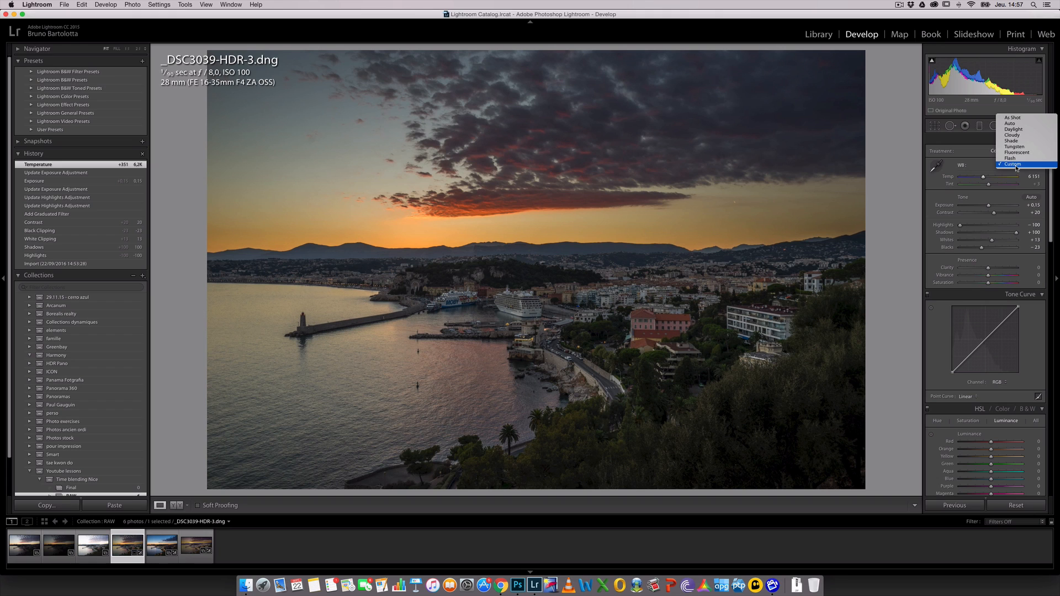
pyautogui.click(1015, 137)
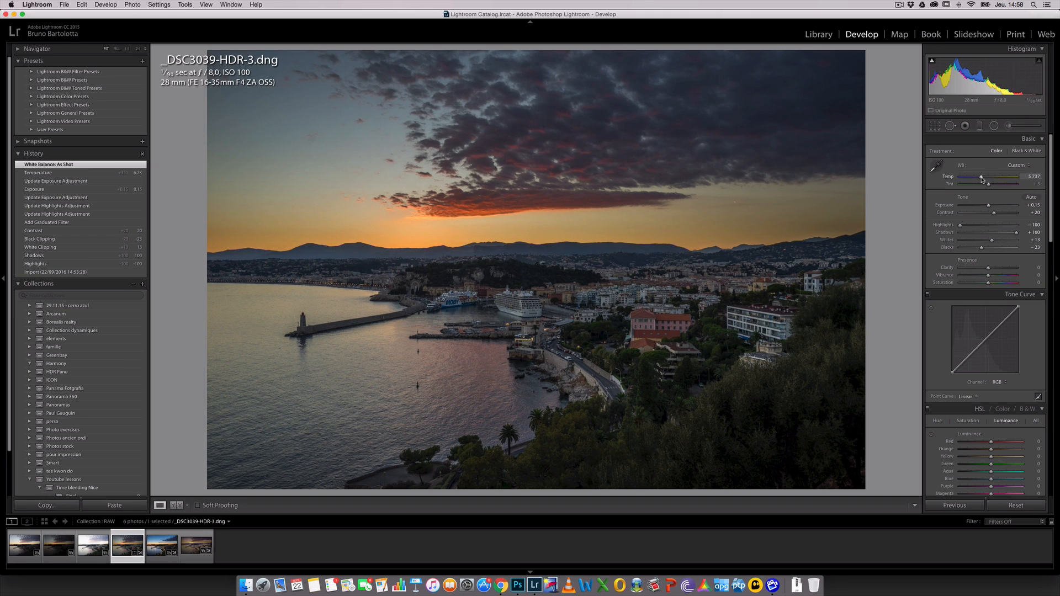
pyautogui.moveTo(982, 179); pyautogui.dragTo(986, 180)
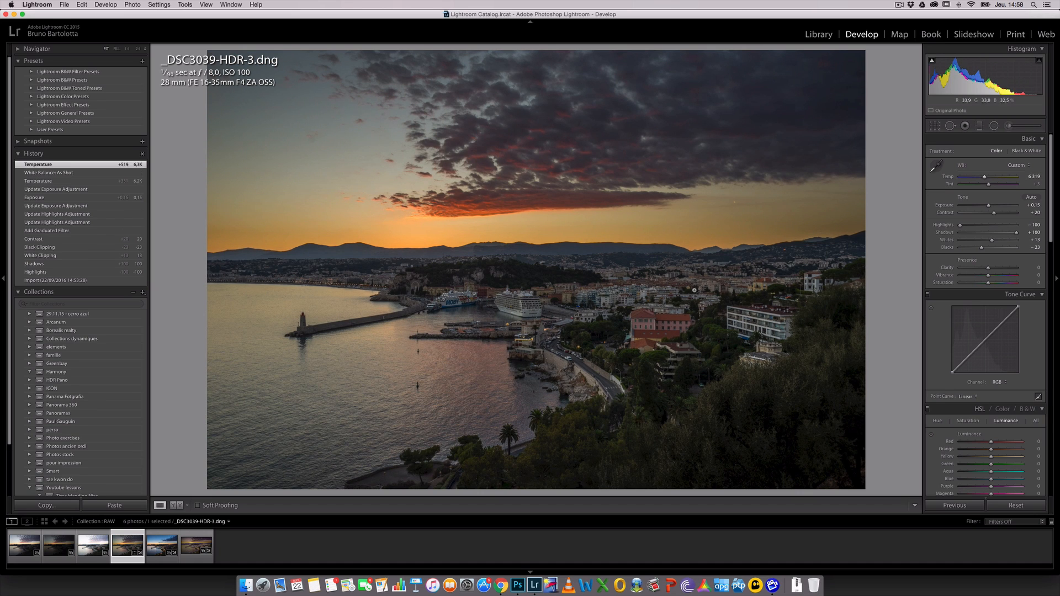
# Step: Warm the sky by setting the existing graduated filter's Temp to 23 and shifting its Tint toward magenta
pyautogui.click(979, 128)
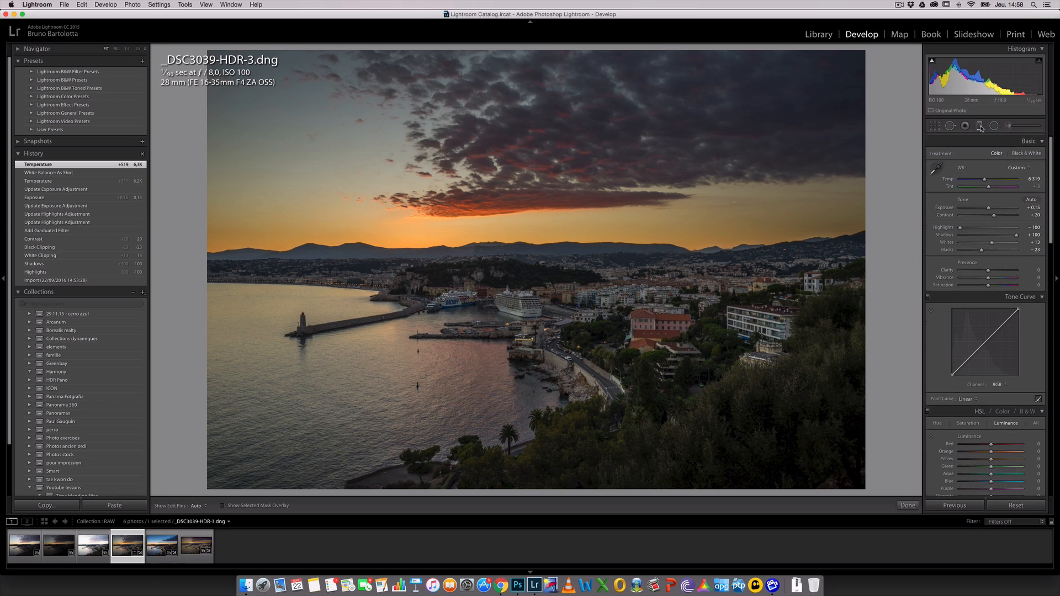
pyautogui.click(498, 242)
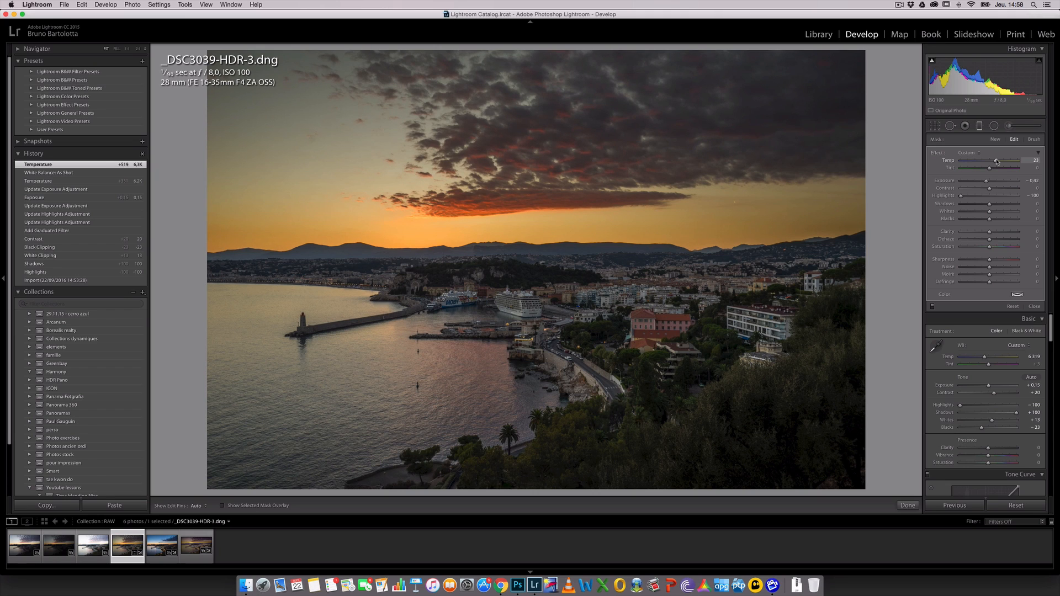
pyautogui.moveTo(997, 161); pyautogui.dragTo(996, 160)
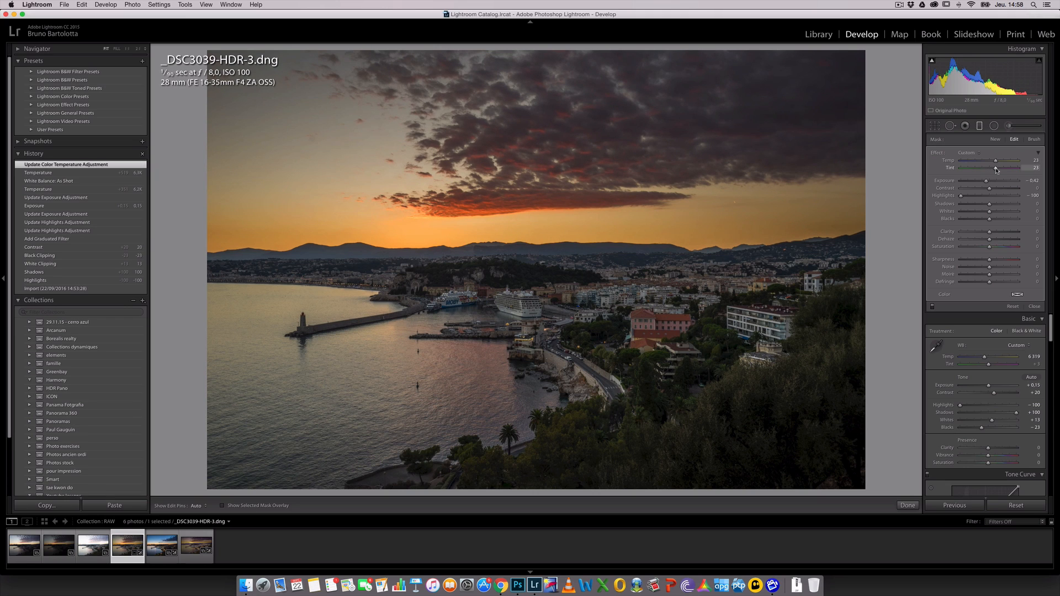
pyautogui.click(997, 170)
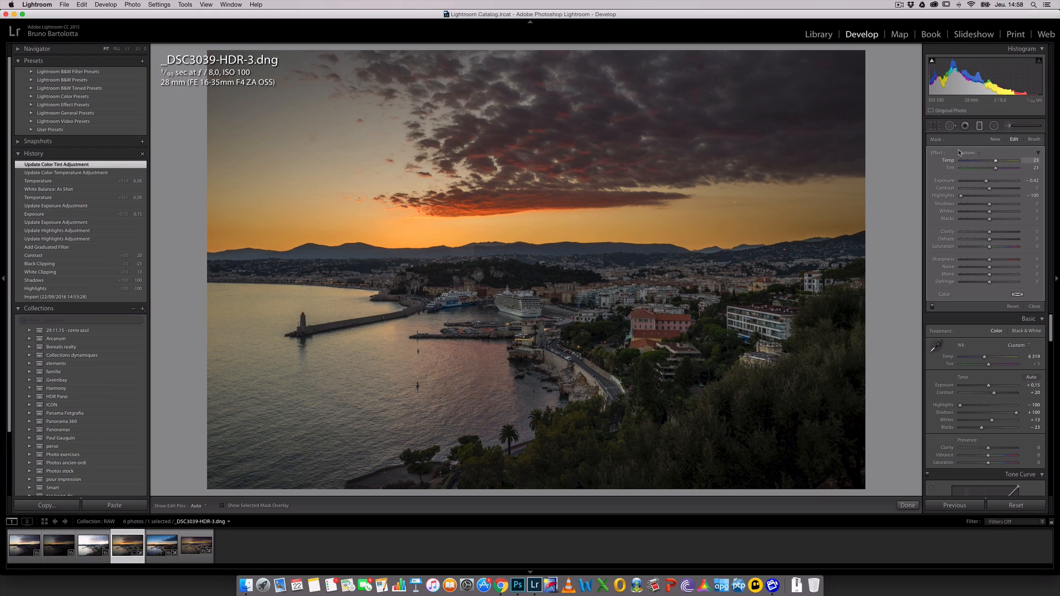
pyautogui.click(1037, 308)
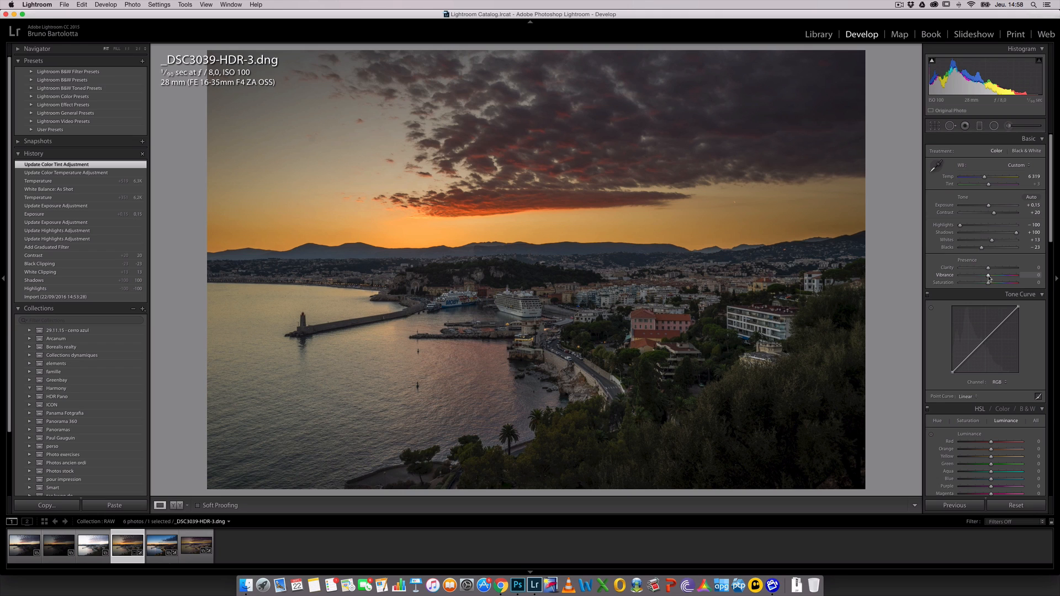
# Step: Set the photo's Vibrance to +13, try a slight Clarity increase and reset Clarity to 0
pyautogui.moveTo(989, 278); pyautogui.dragTo(992, 278)
pyautogui.moveTo(993, 278); pyautogui.dragTo(991, 270)
pyautogui.doubleClick(948, 267)
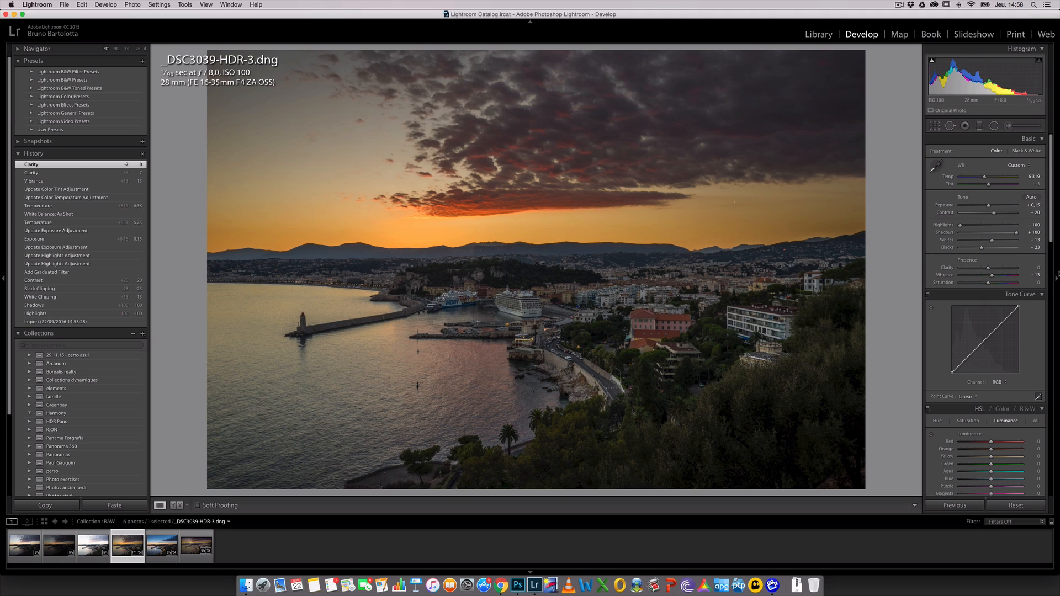
# Step: Paint over the red and white buildings above the harbour with an adjustment brush set to Clarity 26
pyautogui.click(980, 127)
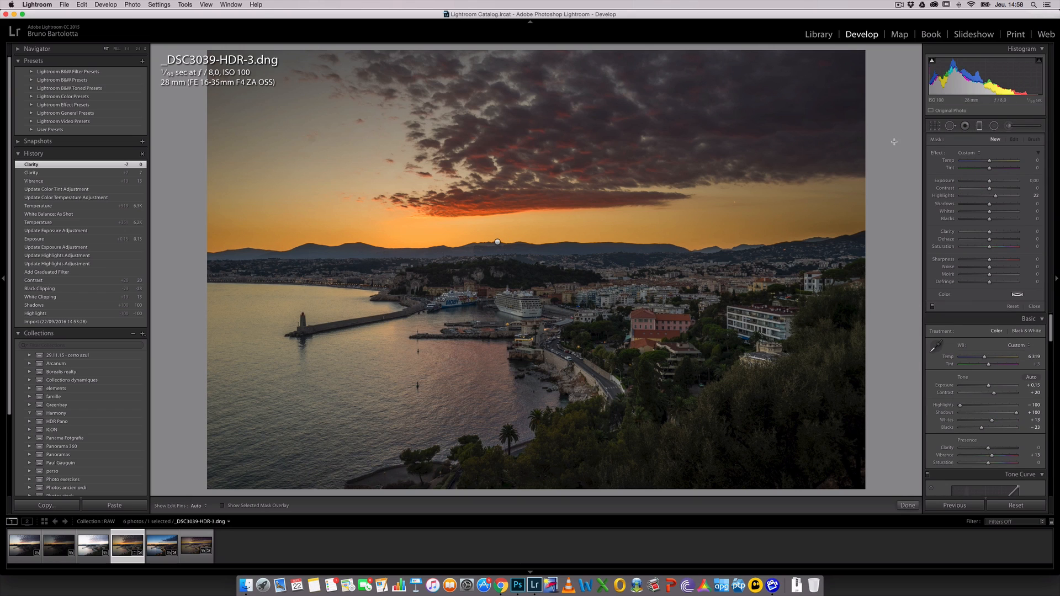
pyautogui.click(1018, 126)
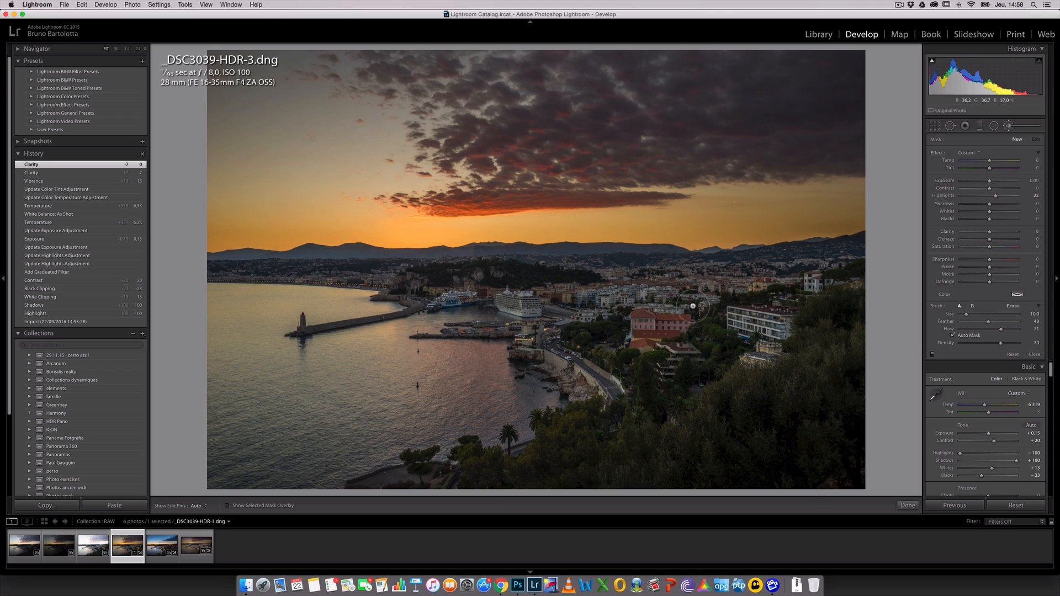
pyautogui.scroll(10, 665, 298)
pyautogui.scroll(2, 662, 301)
pyautogui.scroll(-6, 662, 301)
pyautogui.scroll(-2, 662, 301)
pyautogui.moveTo(990, 232); pyautogui.dragTo(998, 233)
pyautogui.scroll(-7, 794, 273)
pyautogui.press('h')
pyautogui.moveTo(632, 314)
pyautogui.mouseDown()
pyautogui.moveTo(674, 324)
pyautogui.moveTo(663, 366)
pyautogui.moveTo(723, 332)
pyautogui.moveTo(767, 324)
pyautogui.moveTo(773, 352)
pyautogui.mouseUp()
pyautogui.click(773, 352)
pyautogui.scroll(-8, 529, 292)
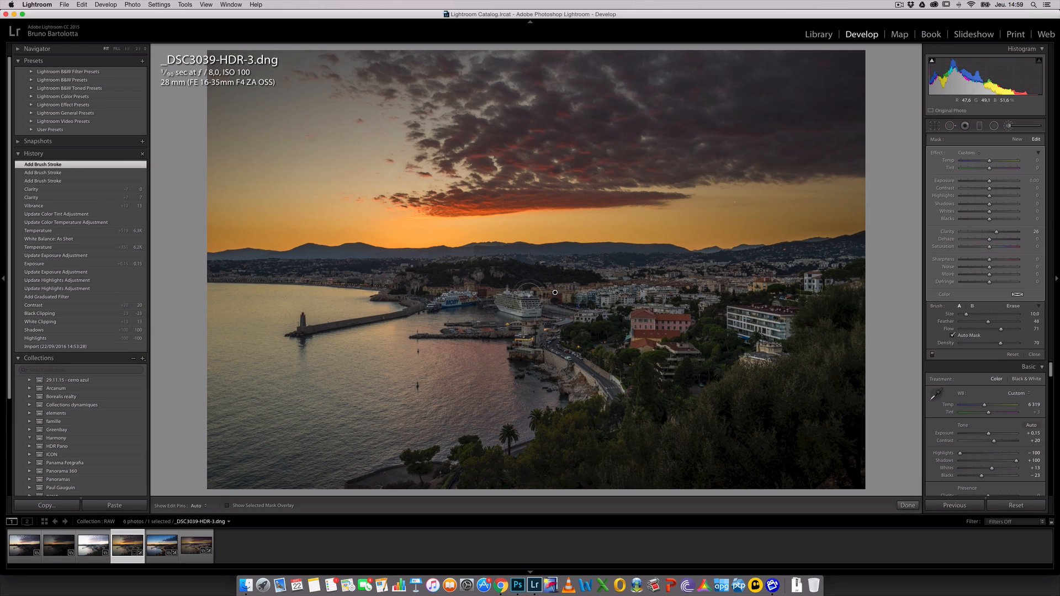
# Step: Extend the clarity brush mask over the cruise ship, the far shoreline and the city along the horizon, resizing the brush as needed
pyautogui.moveTo(499, 298); pyautogui.dragTo(517, 300)
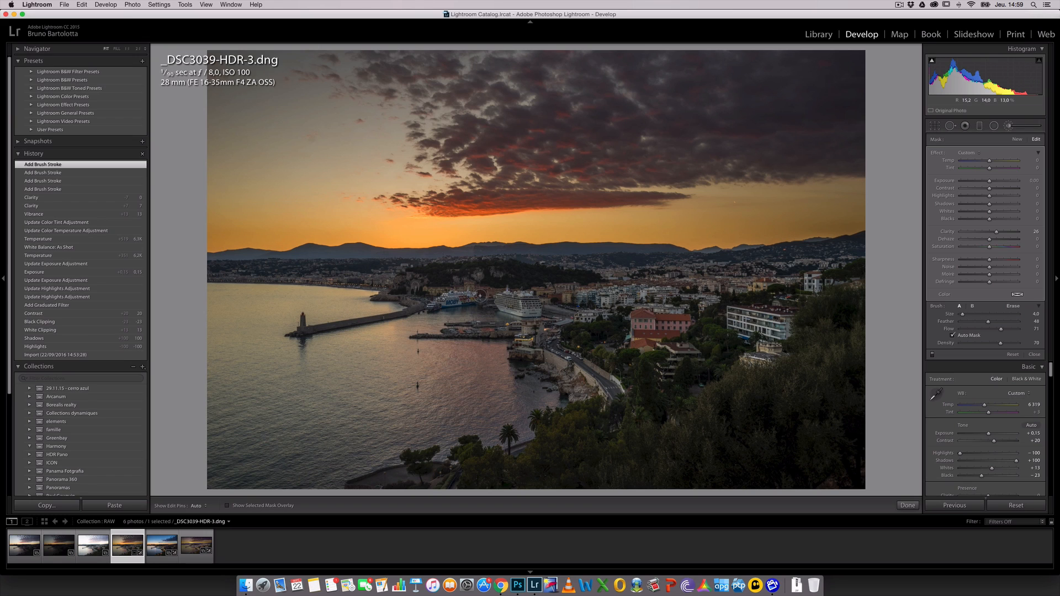
pyautogui.click(389, 269)
pyautogui.scroll(-2, 388, 270)
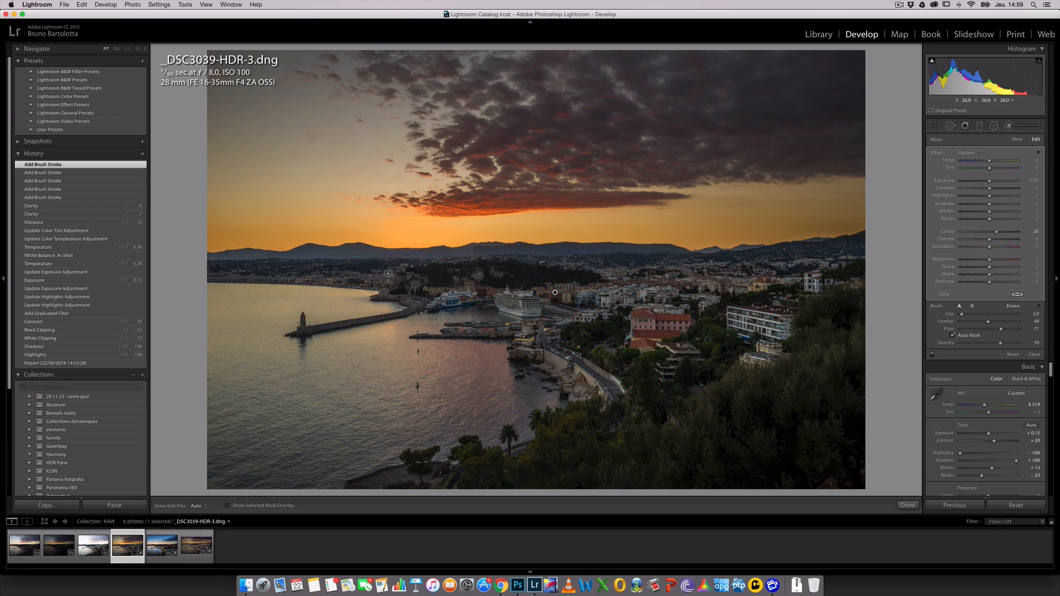
pyautogui.scroll(5, 390, 272)
pyautogui.moveTo(214, 271)
pyautogui.mouseDown()
pyautogui.moveTo(489, 280)
pyautogui.moveTo(564, 275)
pyautogui.moveTo(450, 270)
pyautogui.moveTo(856, 252)
pyautogui.mouseUp()
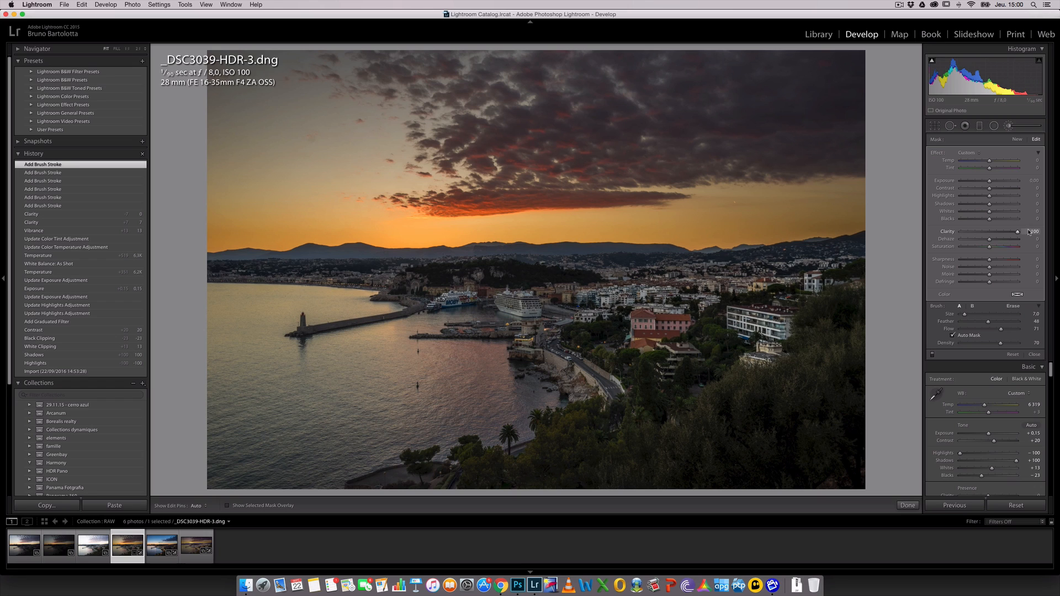
# Step: Set the brush adjustment's Clarity to 52 and finish the brush edit
pyautogui.moveTo(953, 228)
pyautogui.mouseDown()
pyautogui.moveTo(1020, 231)
pyautogui.moveTo(961, 231)
pyautogui.moveTo(1009, 235)
pyautogui.mouseUp()
pyautogui.moveTo(1005, 235); pyautogui.dragTo(1005, 236)
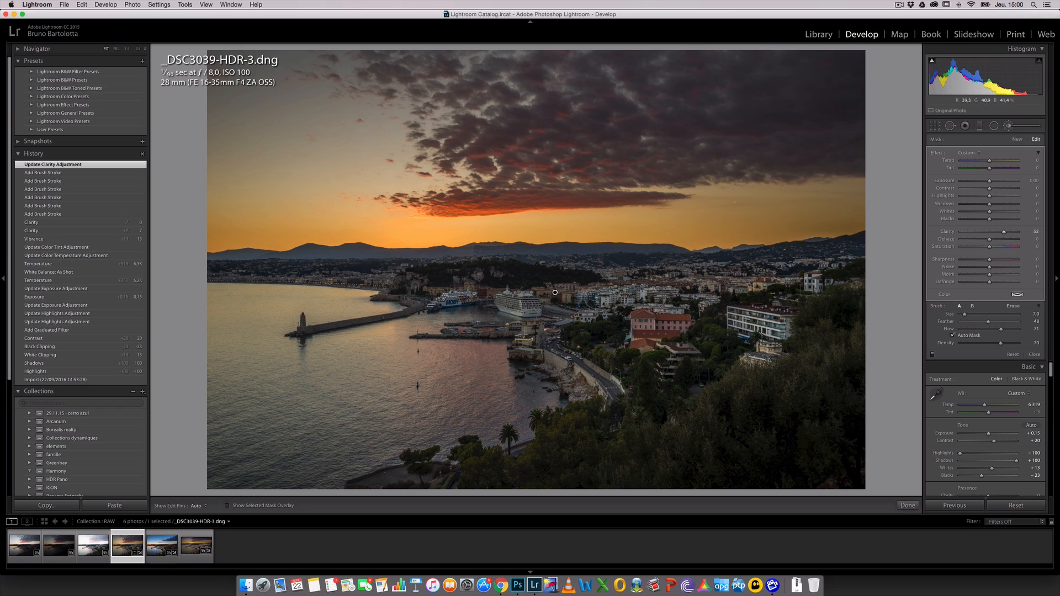
pyautogui.scroll(-1, 674, 281)
pyautogui.click(908, 506)
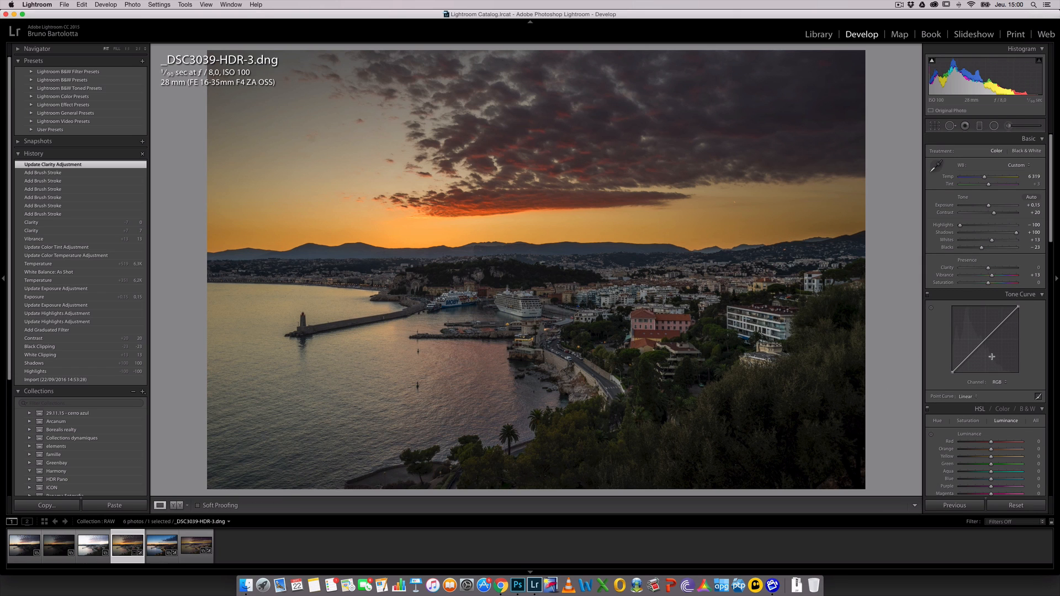
# Step: Compare the developed HDR photo with the original _DSC3039.ARW exposure
pyautogui.click(23, 547)
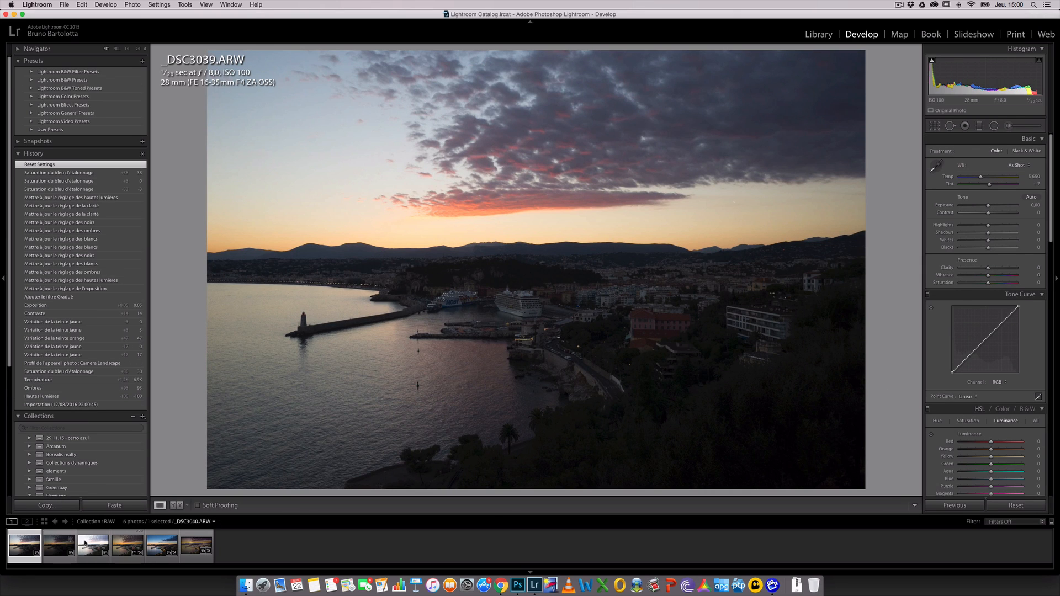
pyautogui.click(131, 546)
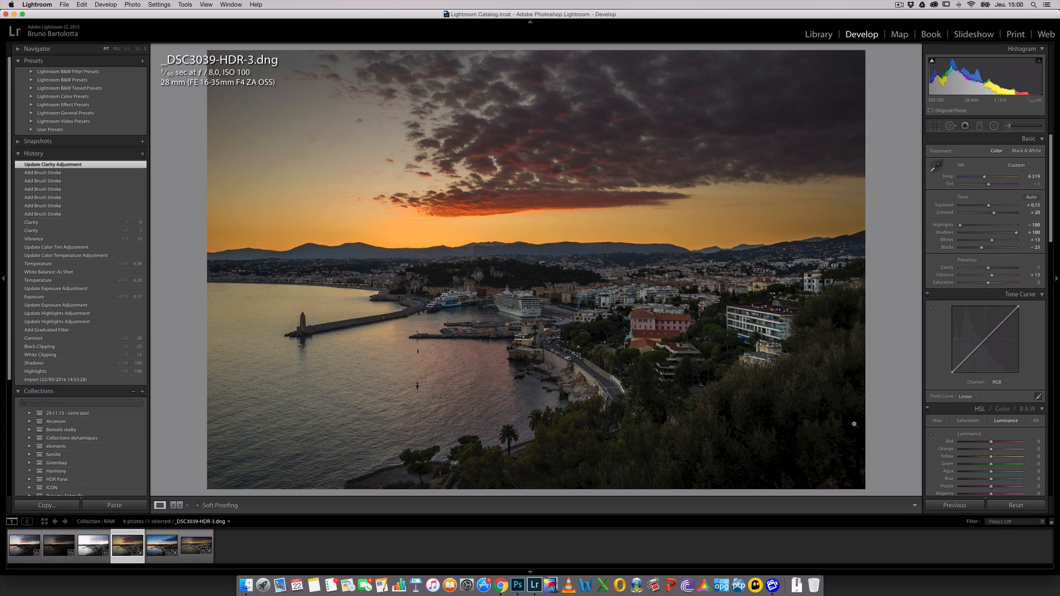
# Step: Enable Remove Chromatic Aberration in the lens corrections of the merged sunset HDR photo
pyautogui.scroll(-2, 977, 388)
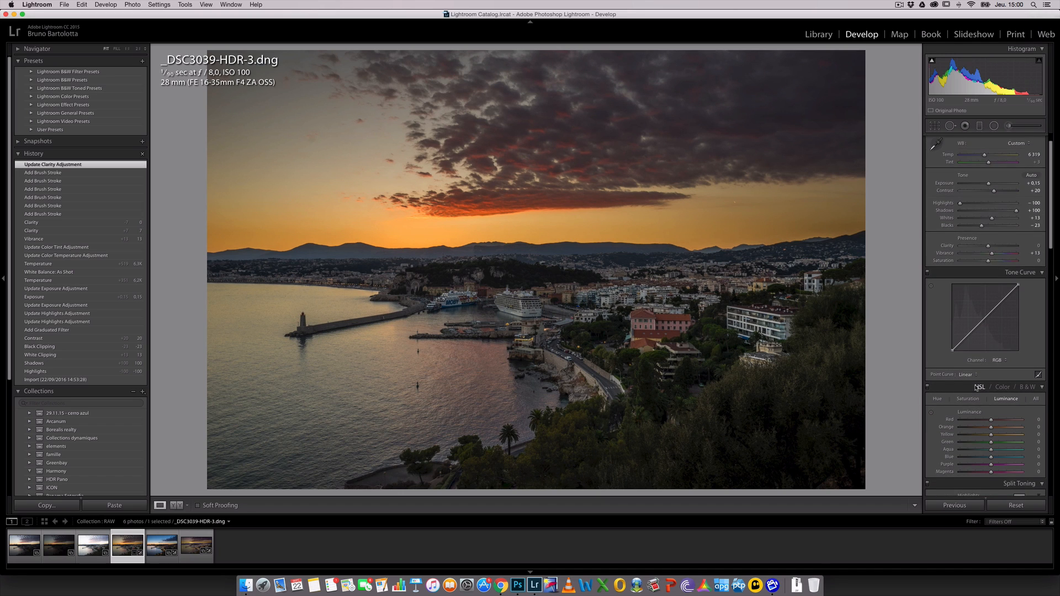
pyautogui.scroll(-15, 978, 388)
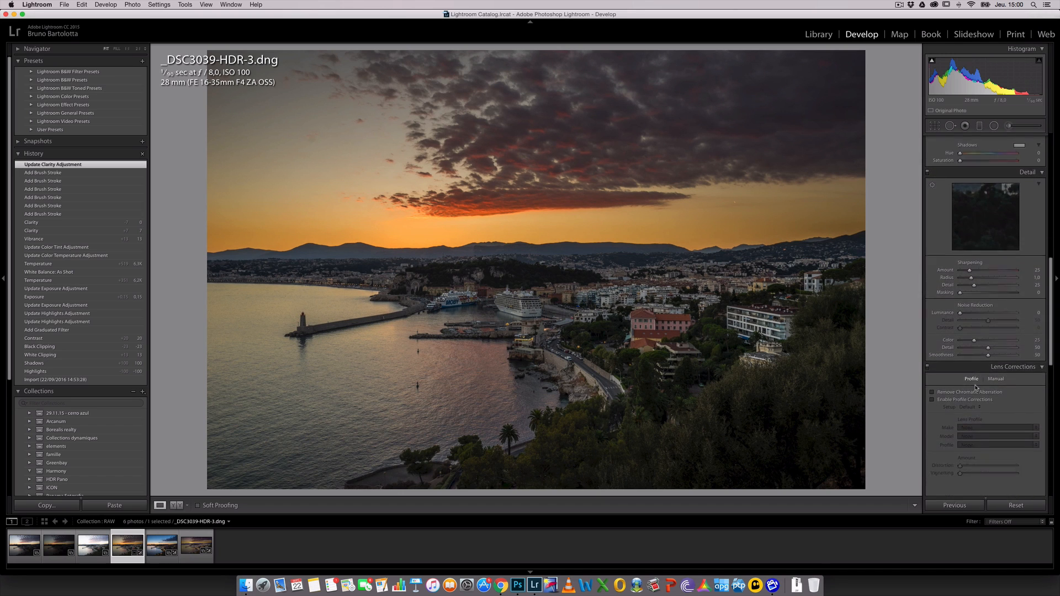
pyautogui.scroll(-5, 975, 388)
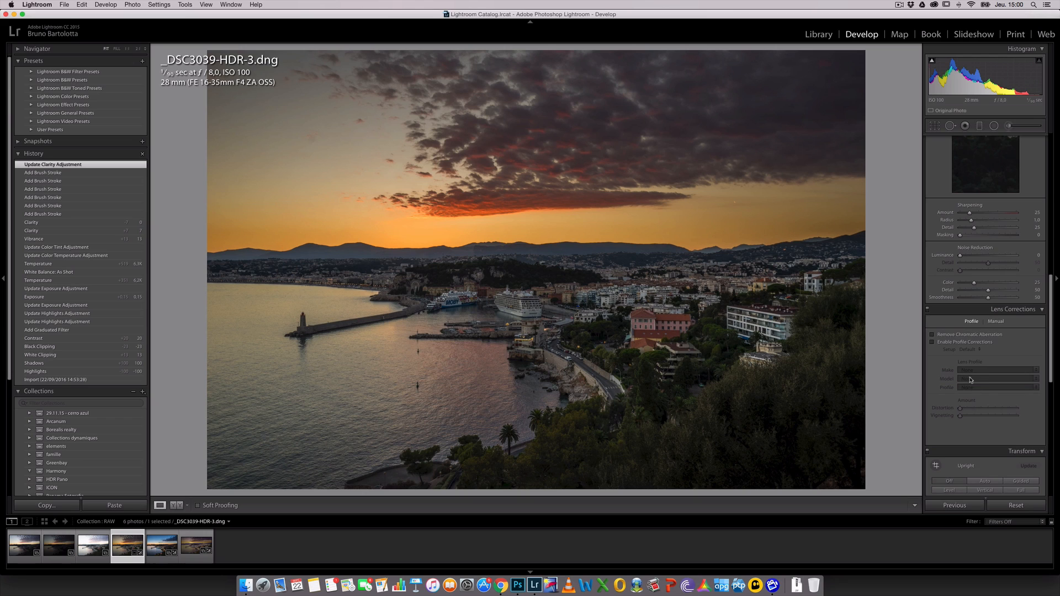
pyautogui.scroll(-1, 967, 339)
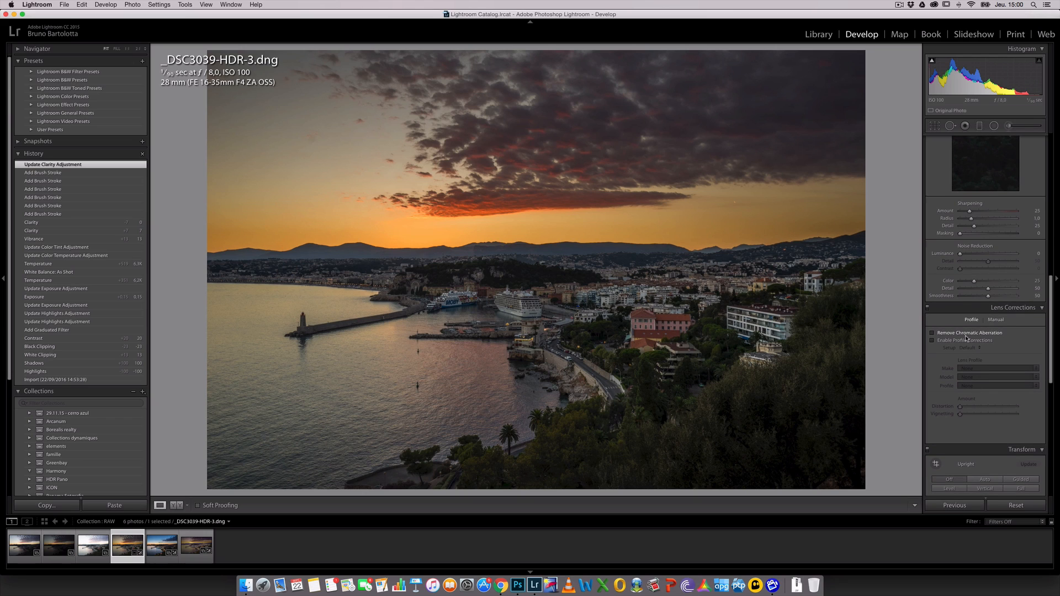
pyautogui.click(937, 335)
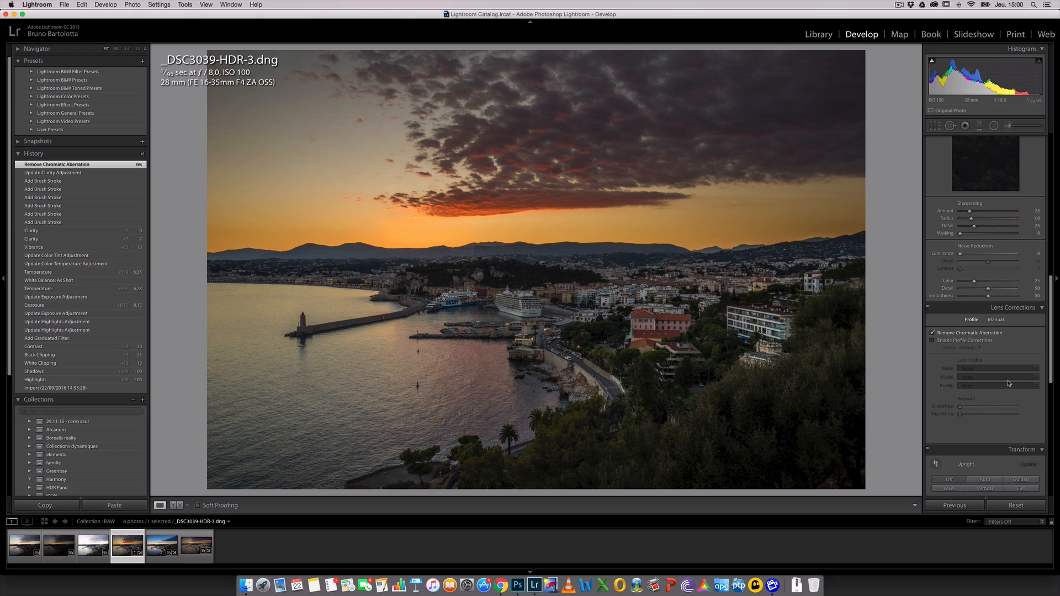
# Step: Try the Camera Landscape and Camera Standard calibration profiles on the HDR photo and return to Adobe Standard
pyautogui.scroll(-5, 1021, 388)
pyautogui.scroll(-4, 1021, 388)
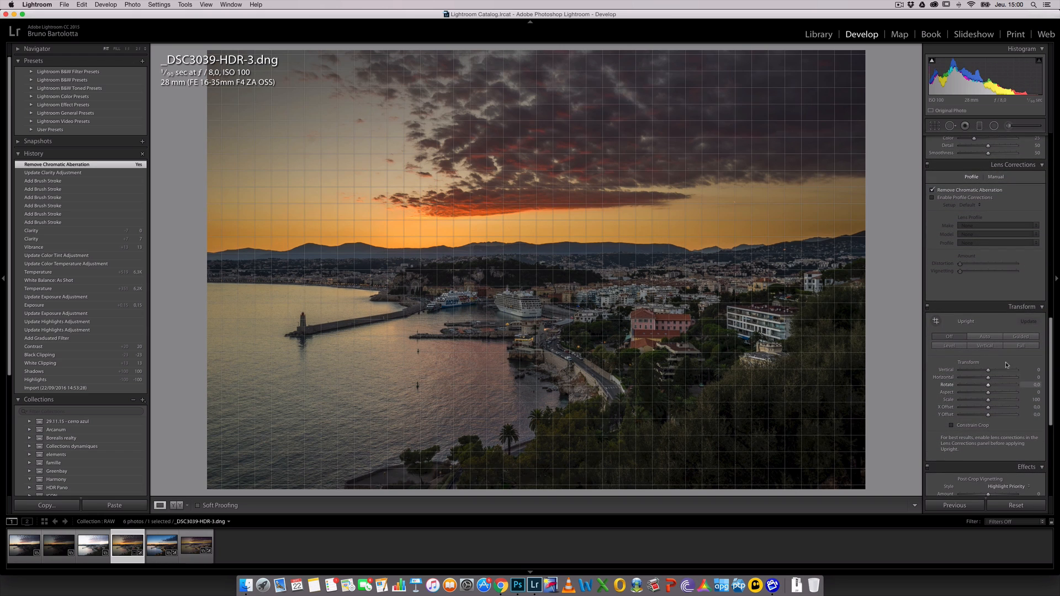
pyautogui.scroll(-1, 1003, 420)
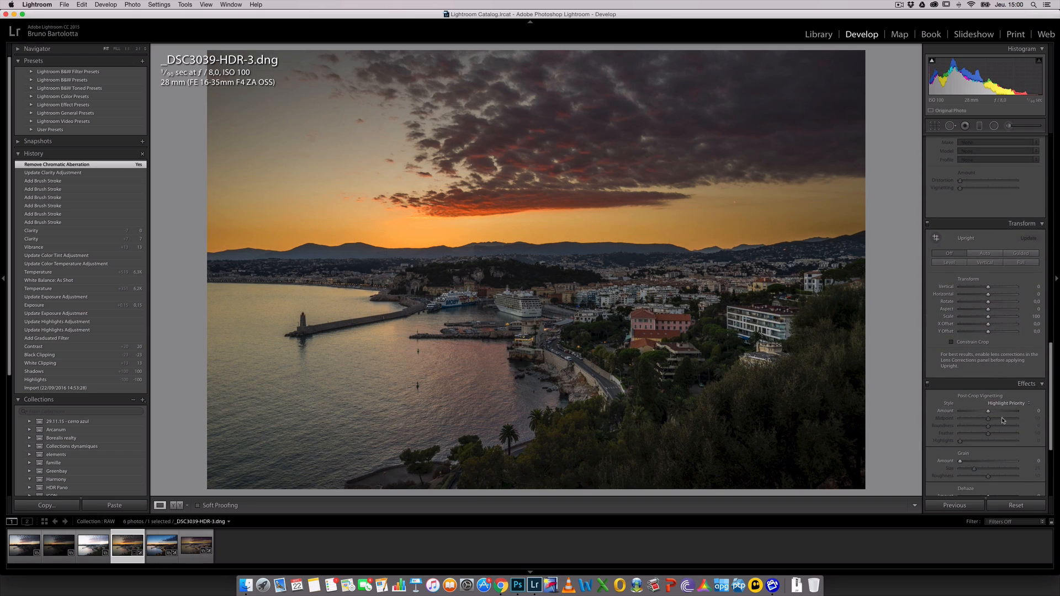
pyautogui.scroll(-5, 1000, 413)
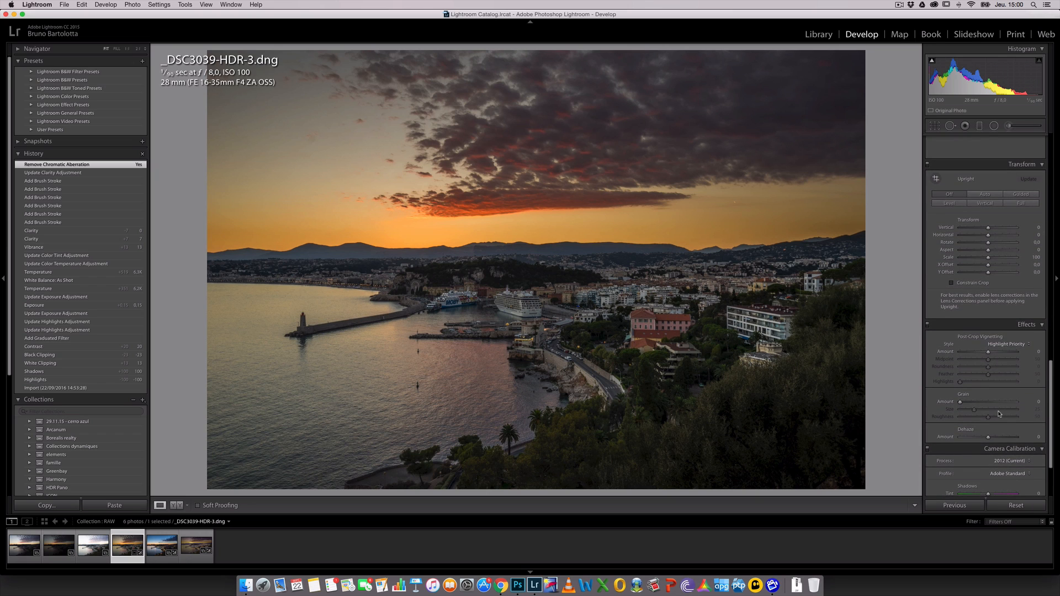
pyautogui.scroll(-2, 1001, 414)
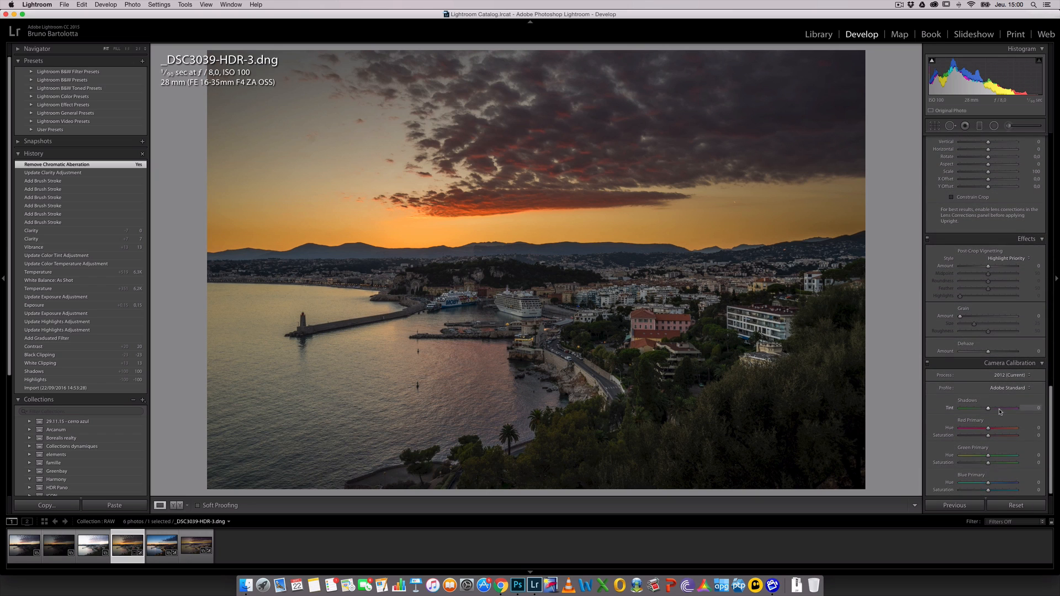
pyautogui.scroll(1, 1017, 411)
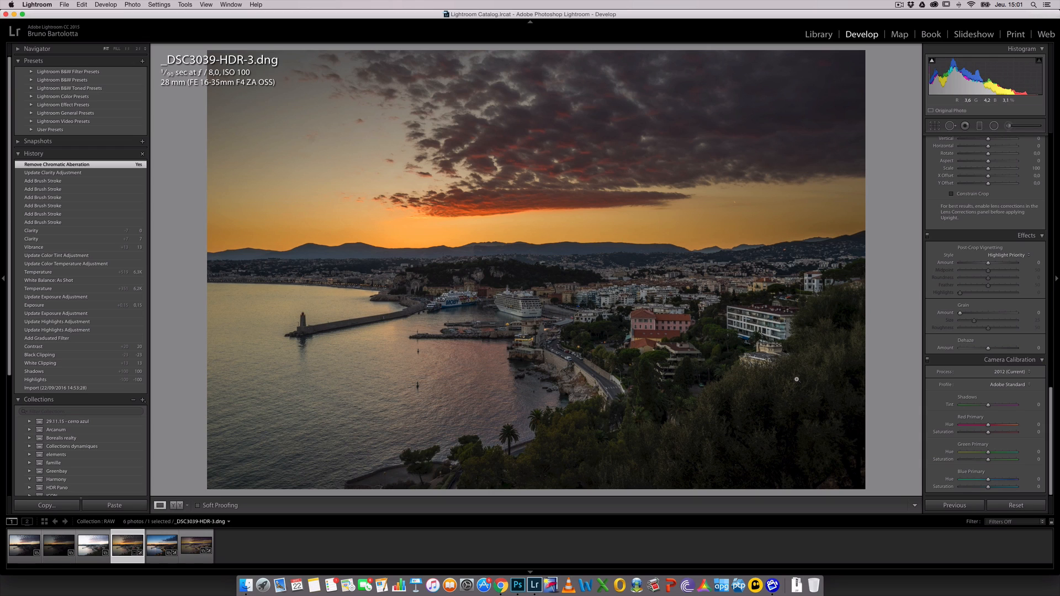
pyautogui.click(1014, 386)
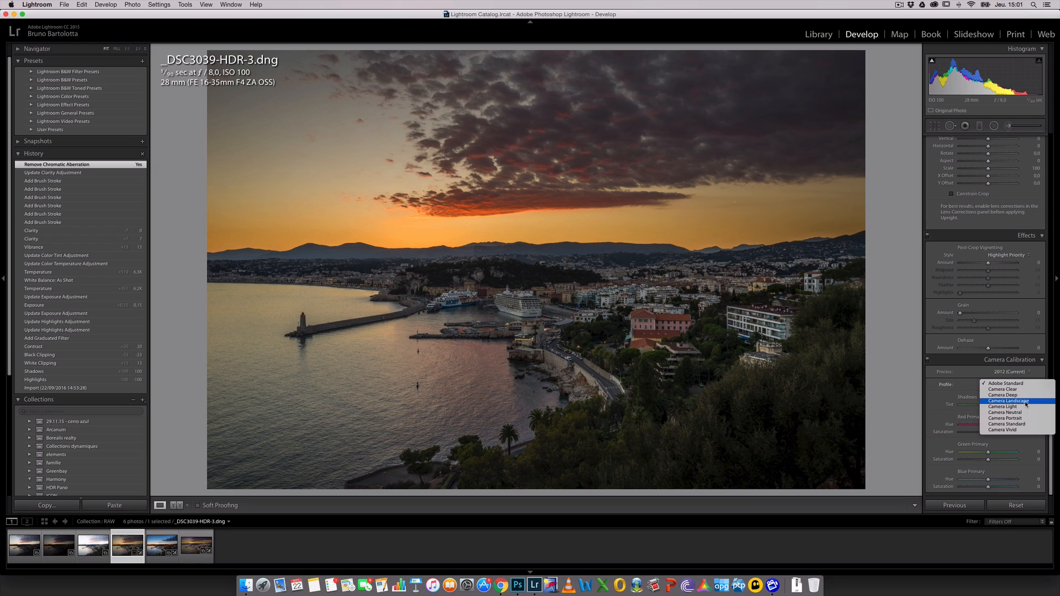
pyautogui.click(1026, 403)
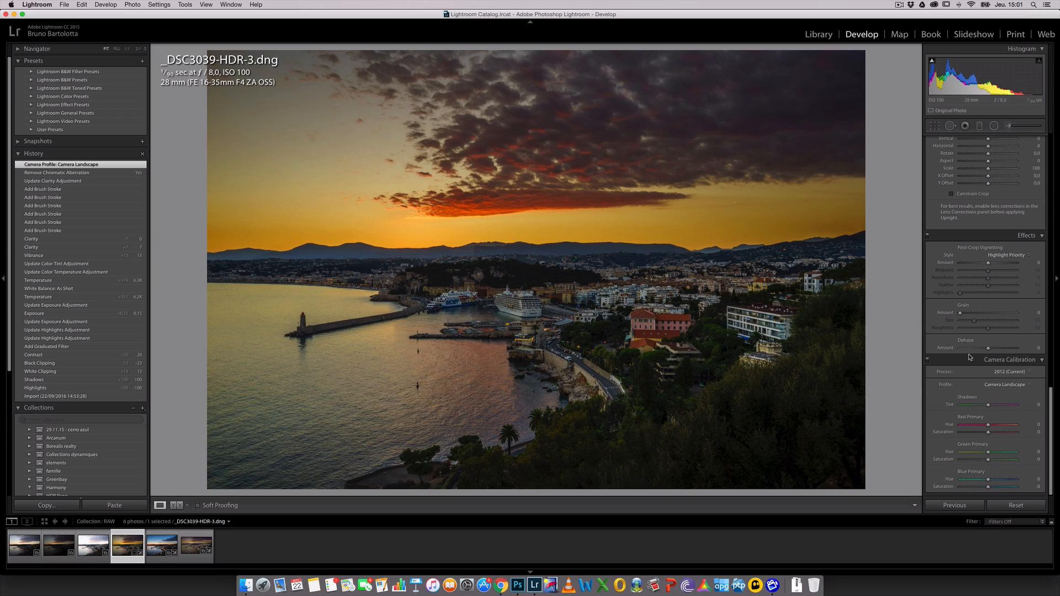
pyautogui.click(1014, 386)
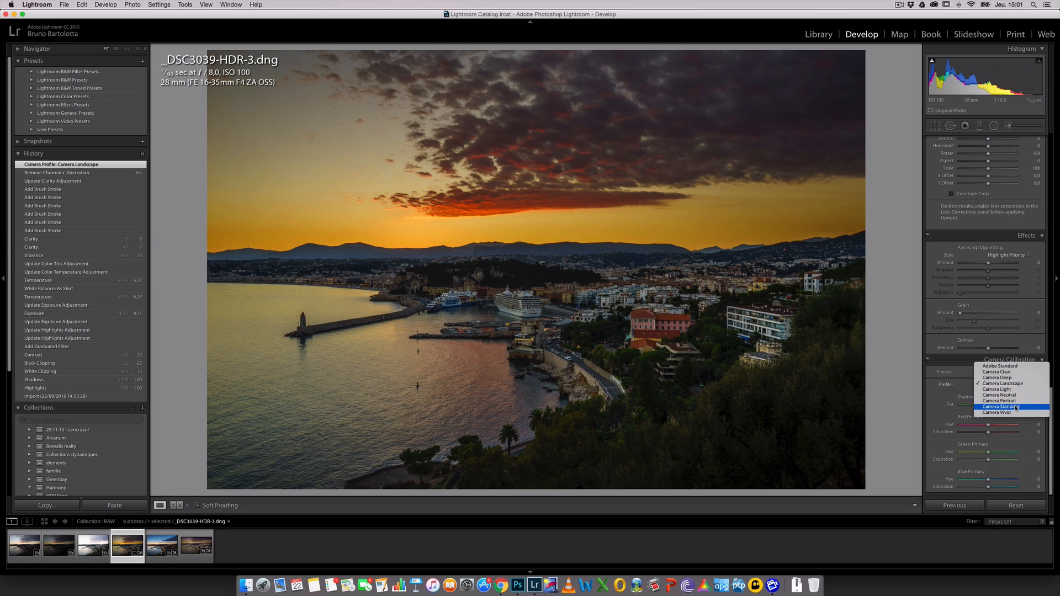
pyautogui.click(1016, 407)
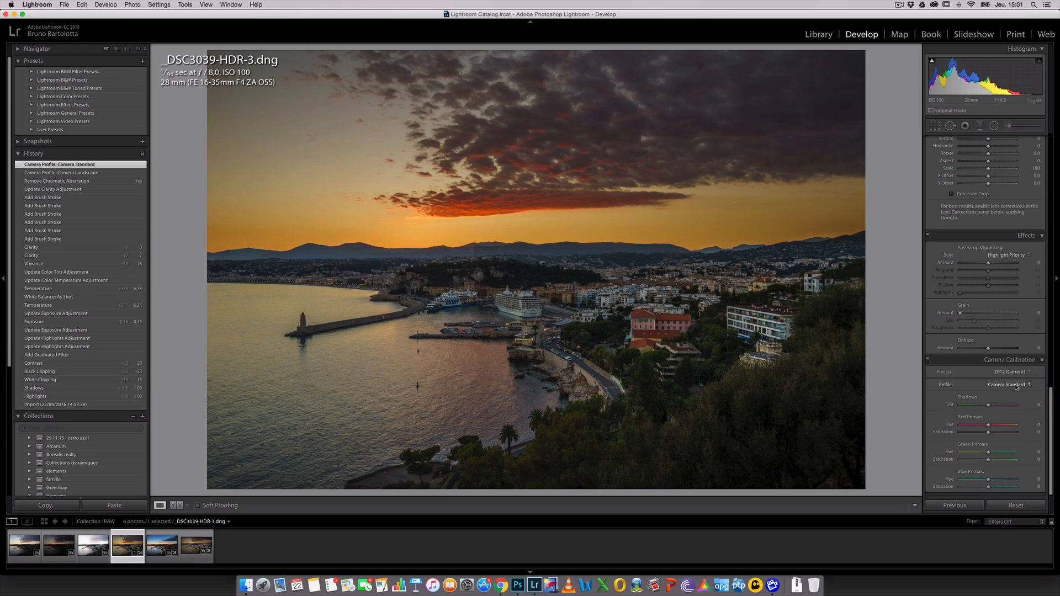
pyautogui.click(1016, 387)
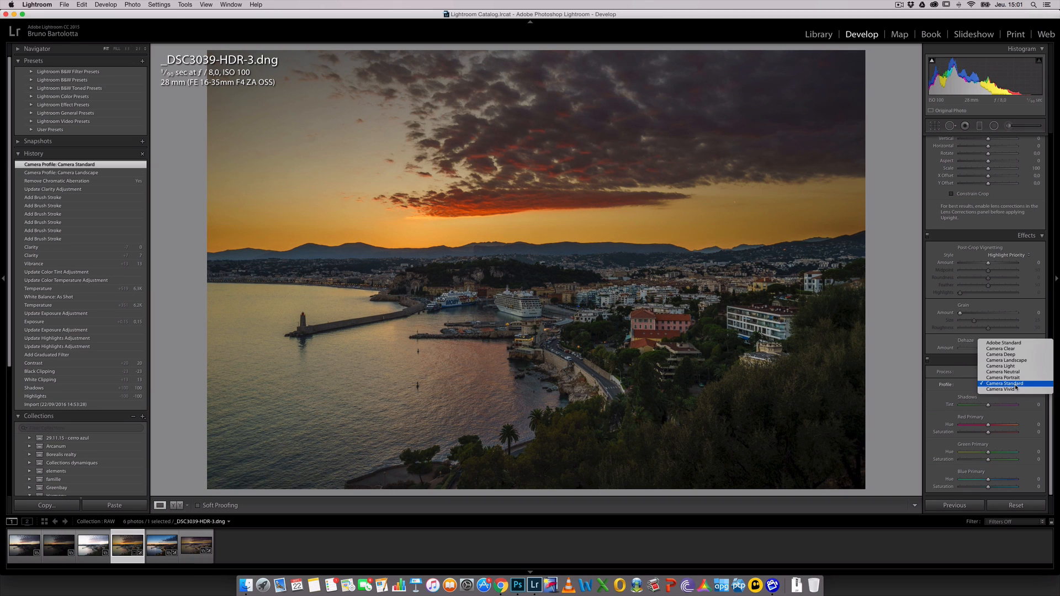
pyautogui.click(1011, 343)
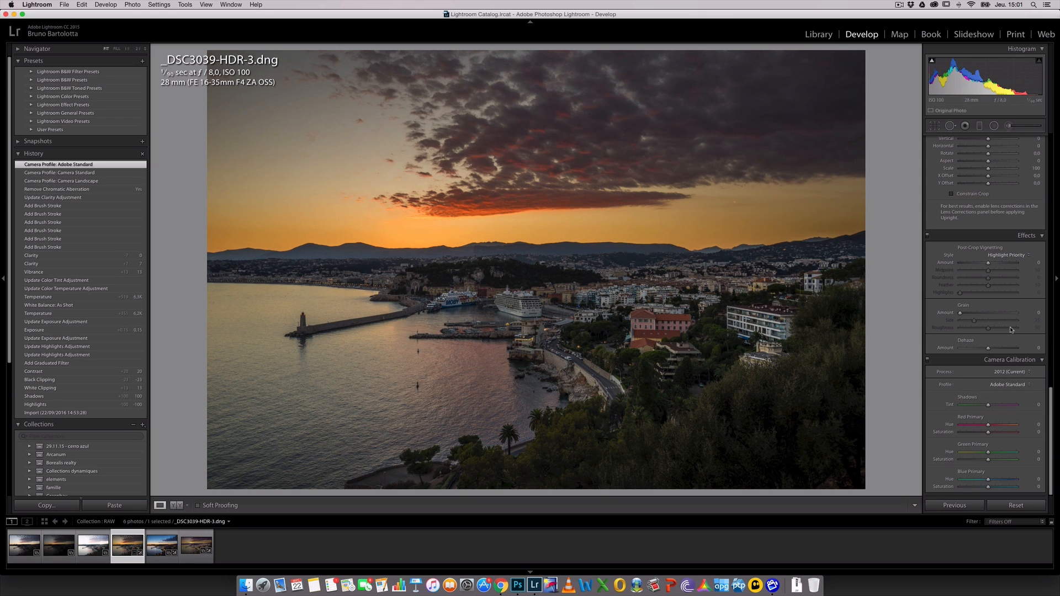
# Step: Compare the Camera Standard profile with Adobe Standard once more, finishing on Adobe Standard
pyautogui.click(1009, 385)
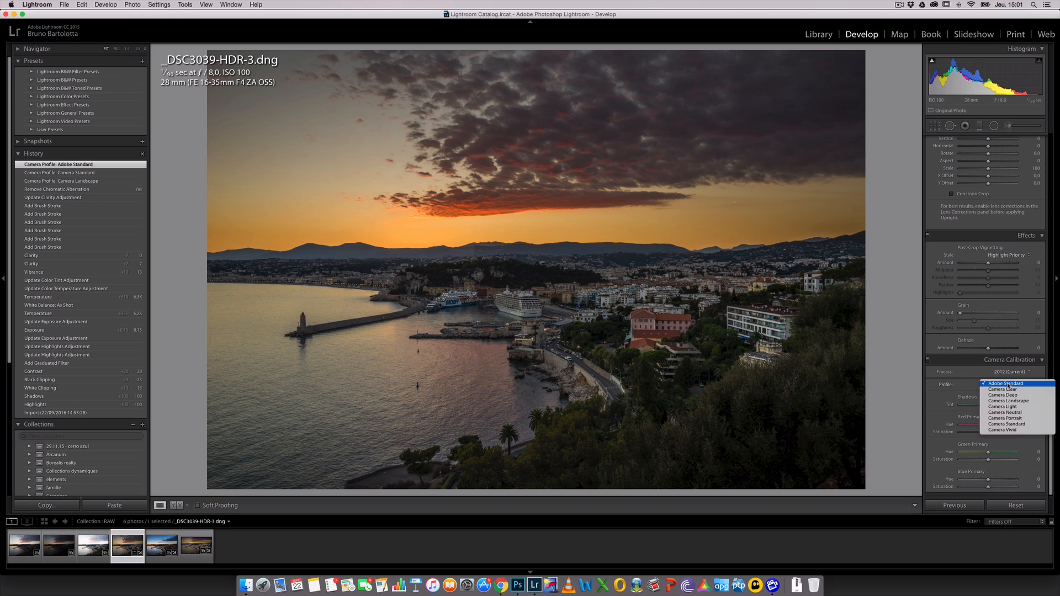
pyautogui.click(1013, 426)
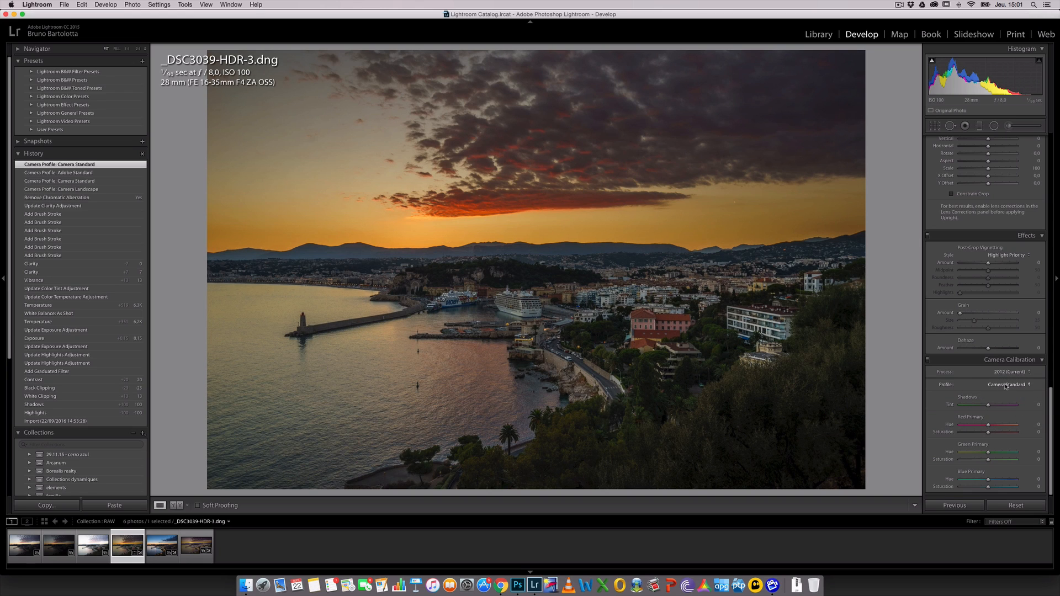
pyautogui.click(1006, 386)
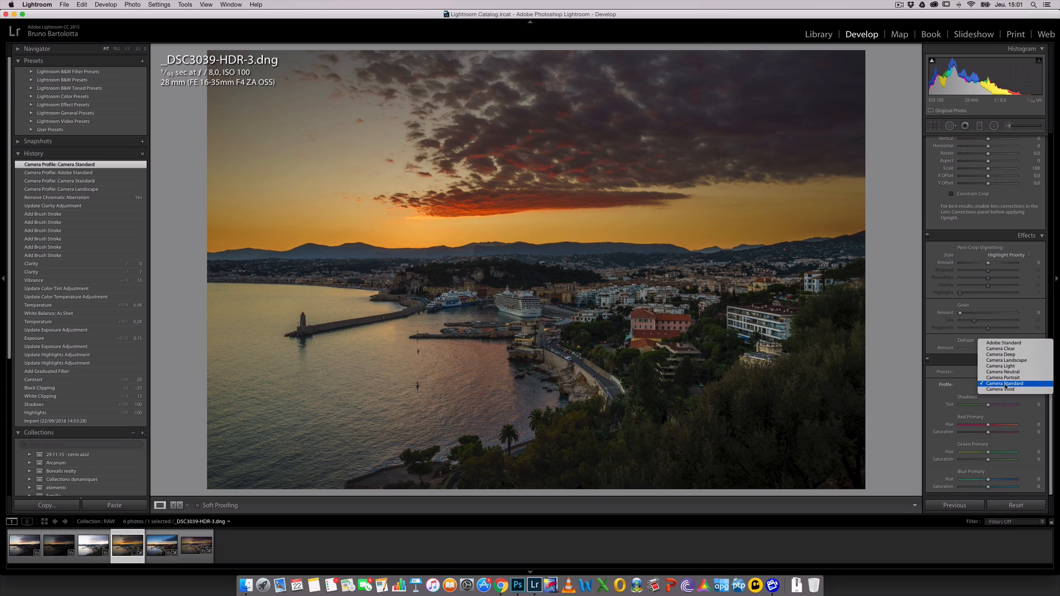
pyautogui.click(1008, 344)
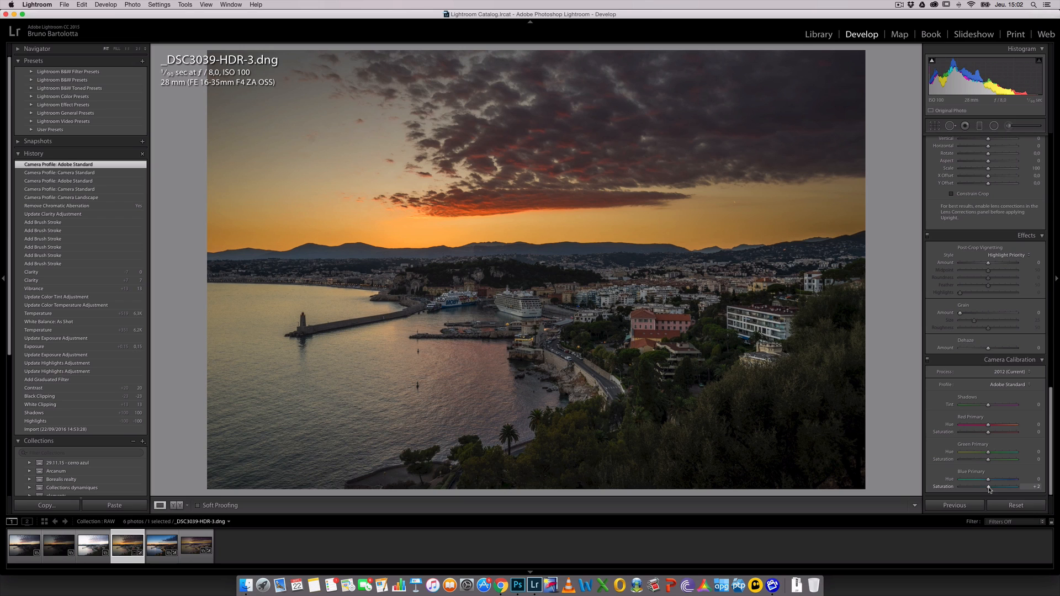
# Step: Try different Blue Primary saturation boosts in the camera calibration and reset the value to 0
pyautogui.moveTo(989, 489); pyautogui.dragTo(1006, 489)
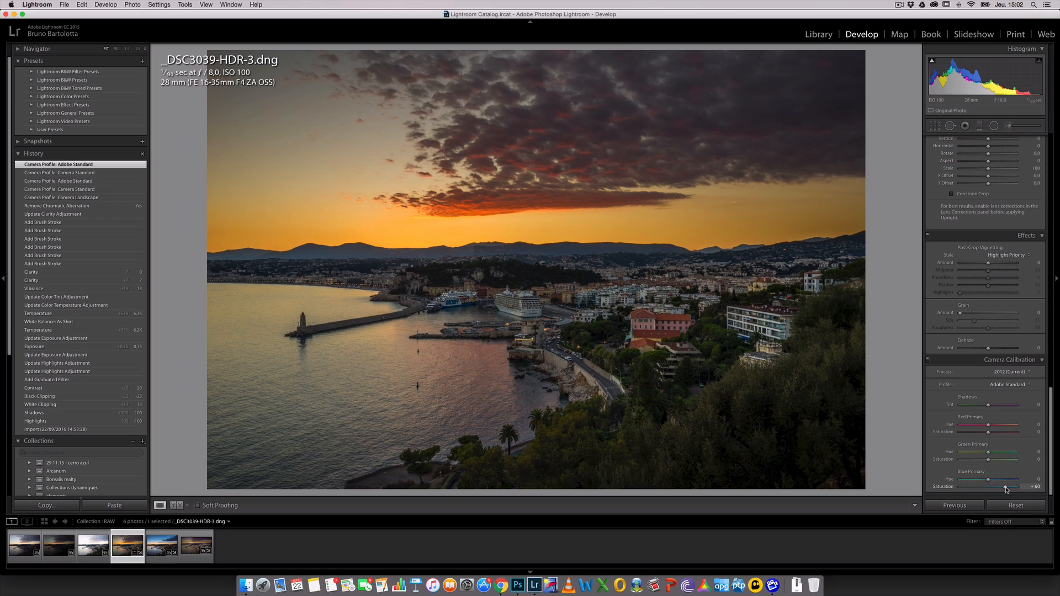
pyautogui.moveTo(1006, 490); pyautogui.dragTo(1014, 490)
pyautogui.moveTo(1013, 489); pyautogui.dragTo(993, 490)
pyautogui.doubleClick(944, 486)
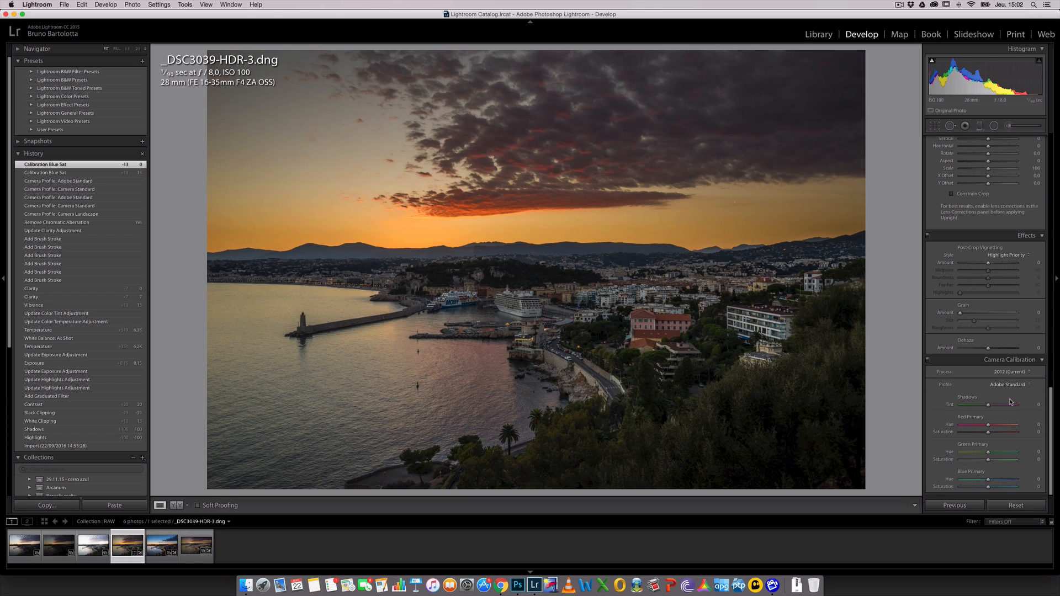
# Step: Switch to the dusk exposure _DSC3076.ARW and reset all its develop settings
pyautogui.scroll(12, 1012, 402)
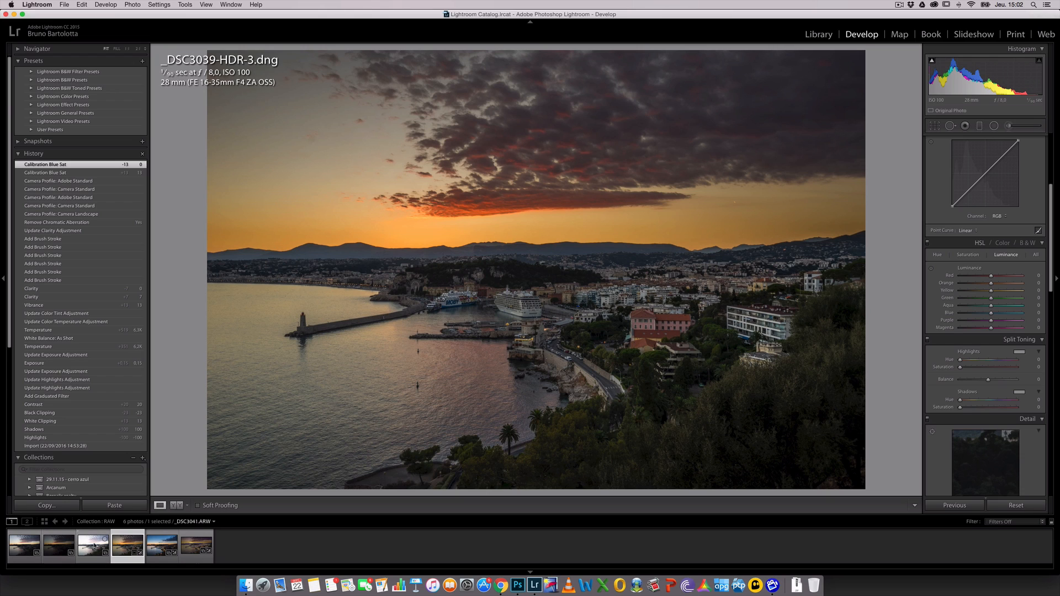
pyautogui.click(163, 546)
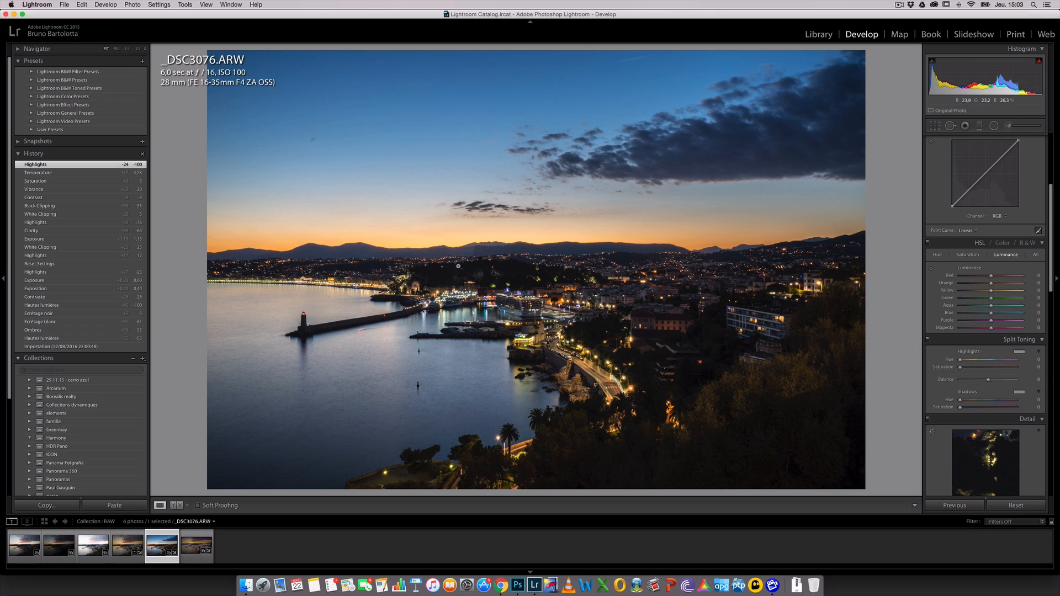
pyautogui.click(1016, 505)
# Step: Set the dusk photo's Highlights to -19, Shadows to +100, Whites to +6, Blacks to -2 and Clarity to +52
pyautogui.scroll(6, 981, 425)
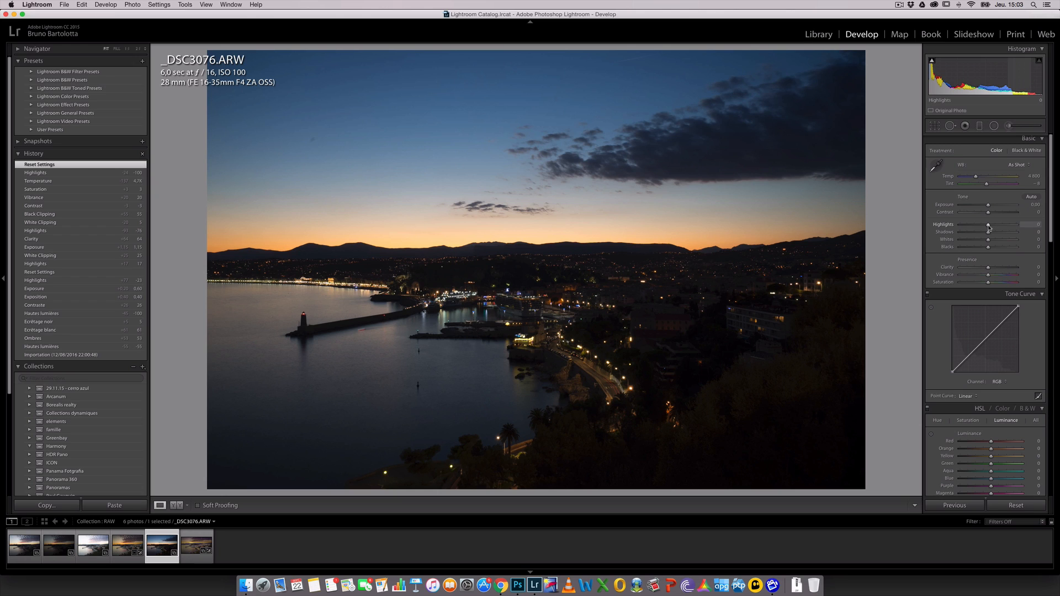
pyautogui.moveTo(988, 227); pyautogui.dragTo(949, 227)
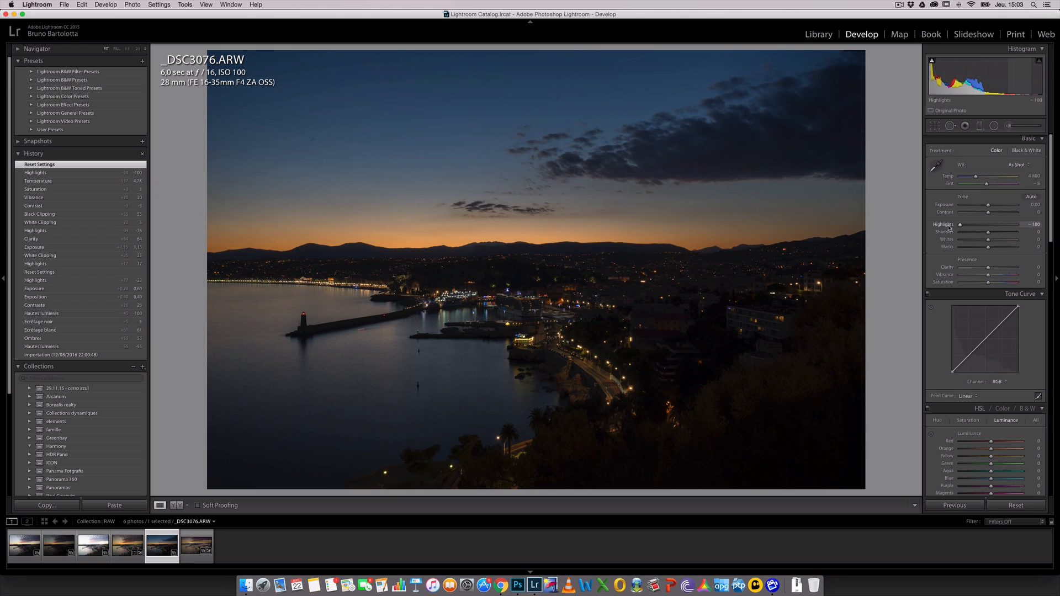
pyautogui.moveTo(989, 268)
pyautogui.mouseDown()
pyautogui.moveTo(1019, 235)
pyautogui.moveTo(1007, 269)
pyautogui.moveTo(992, 269)
pyautogui.moveTo(1004, 270)
pyautogui.mouseUp()
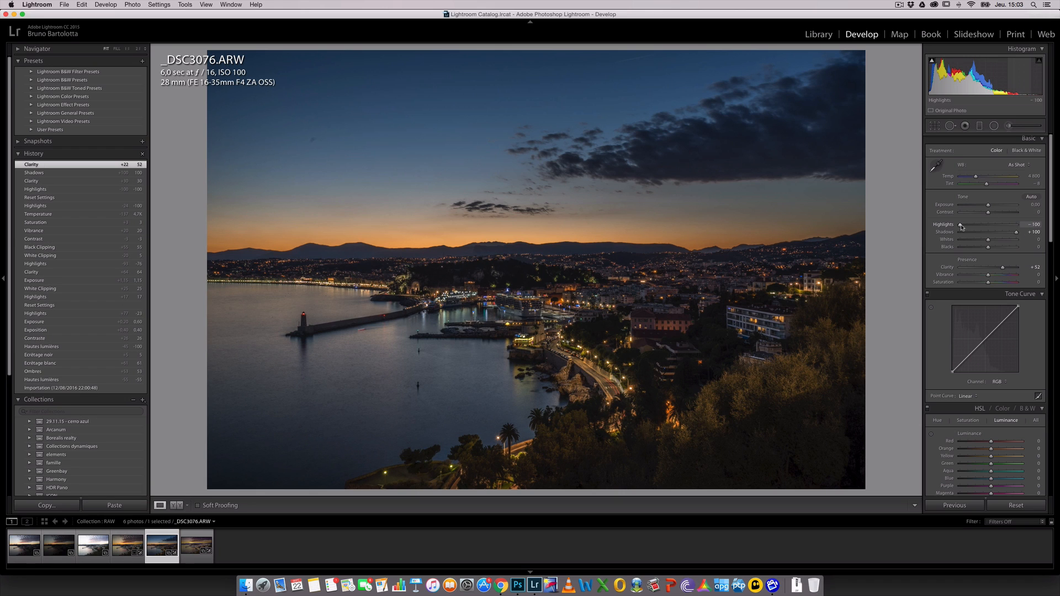
pyautogui.moveTo(961, 226); pyautogui.dragTo(989, 250)
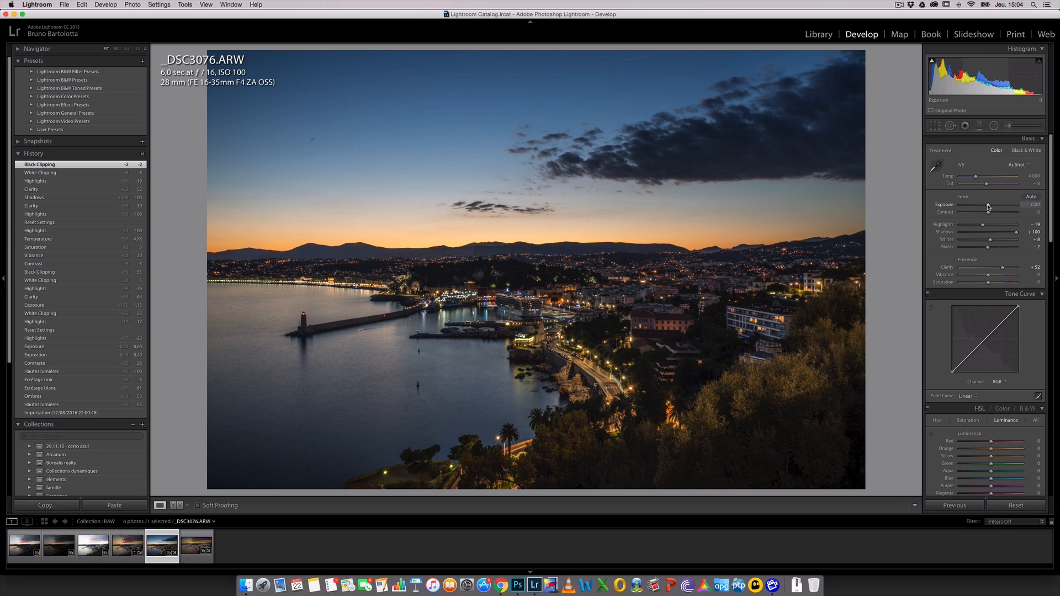
# Step: Try an Exposure of -0.35 on the dusk photo, reset it to 0.00, and set Vibrance to +35
pyautogui.moveTo(989, 206); pyautogui.dragTo(986, 206)
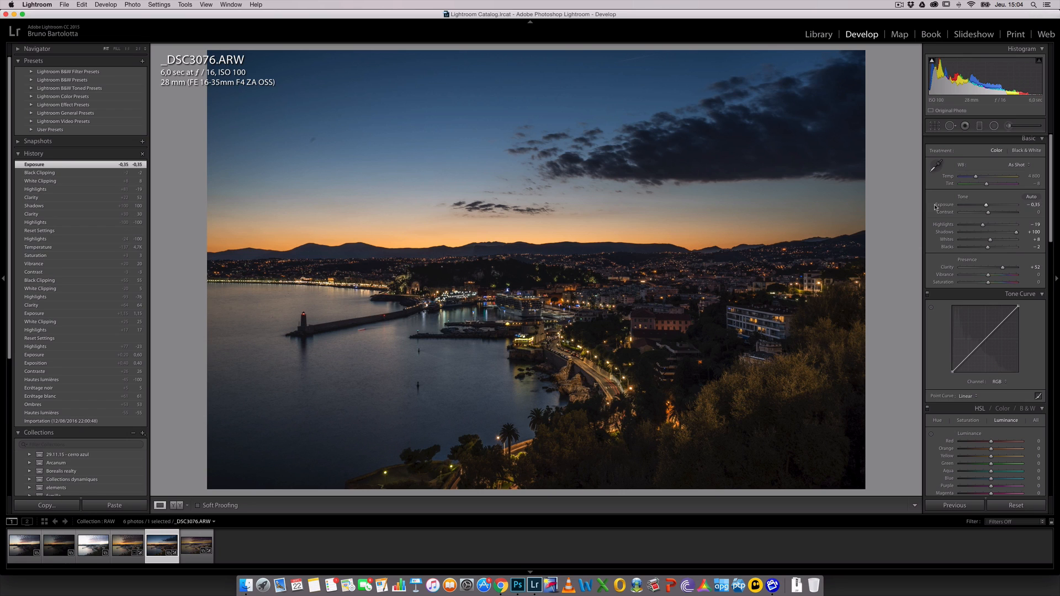
pyautogui.doubleClick(936, 207)
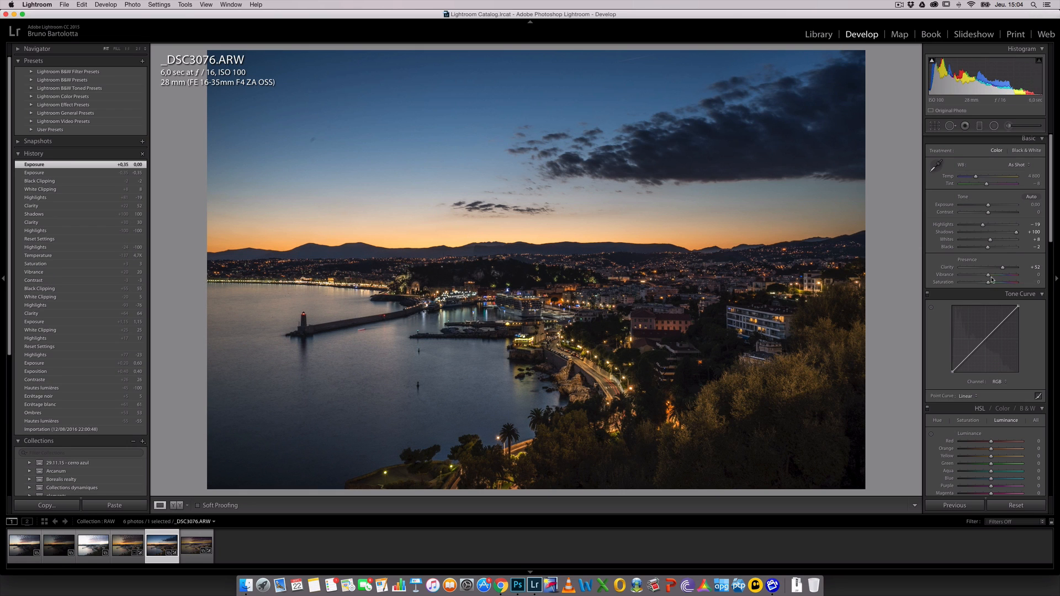
pyautogui.moveTo(989, 276); pyautogui.dragTo(999, 277)
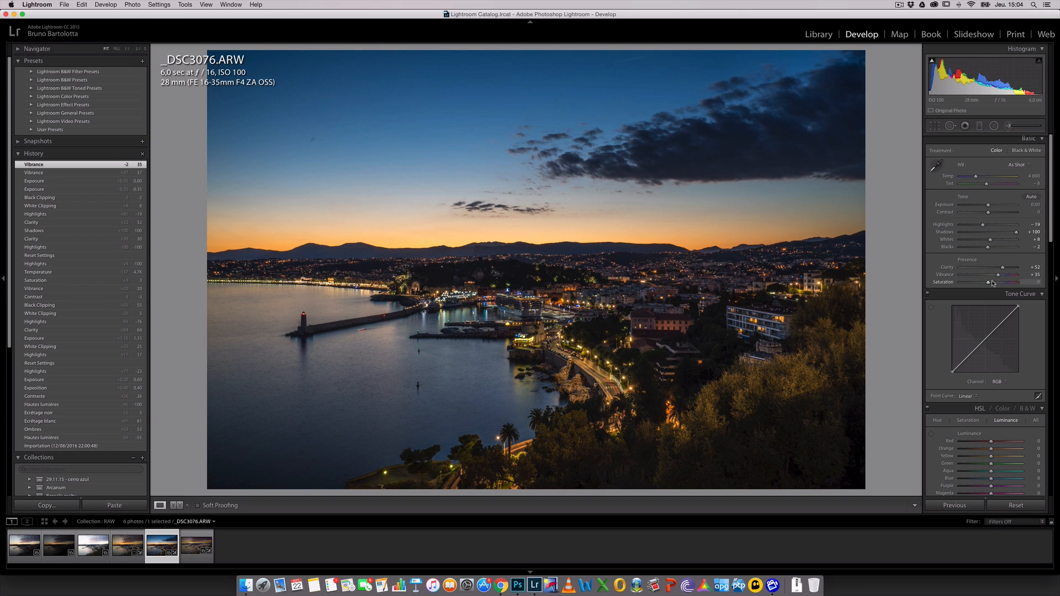
# Step: Try a Saturation of 7, reset it to 0, and warm the white balance temperature to 5233
pyautogui.moveTo(989, 283); pyautogui.dragTo(991, 283)
pyautogui.doubleClick(946, 283)
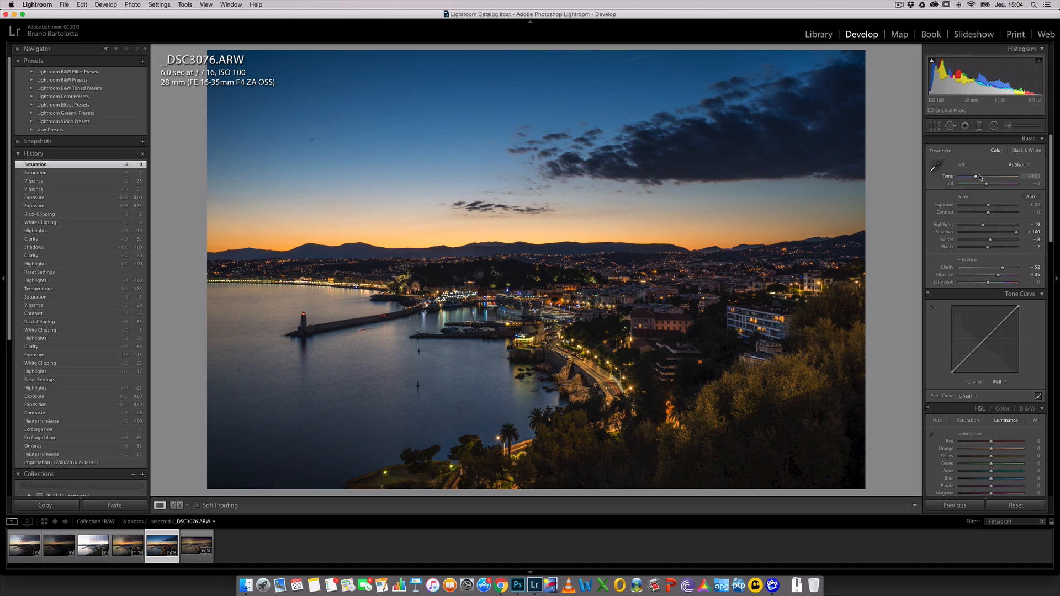
pyautogui.moveTo(976, 178); pyautogui.dragTo(979, 180)
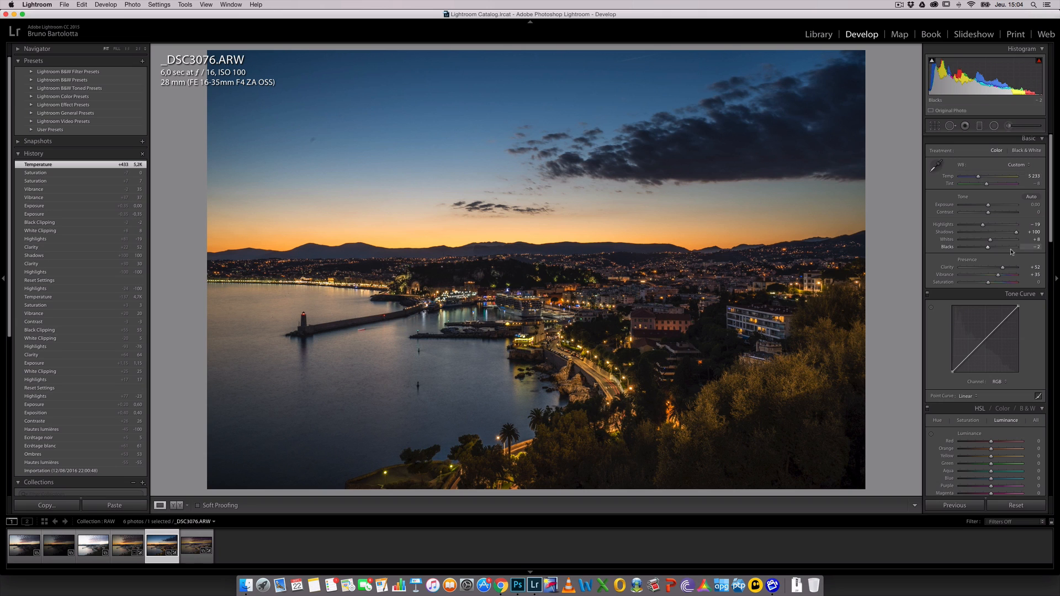
# Step: Try the Camera Landscape and Camera Standard calibration profiles on the dusk photo, and return to Adobe Standard
pyautogui.scroll(-15, 1012, 308)
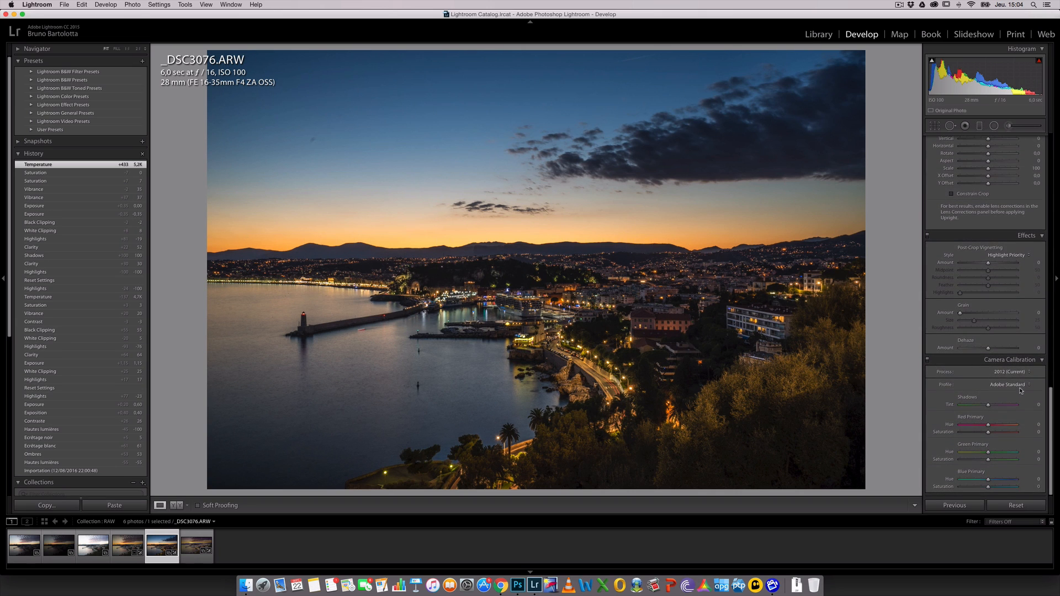
pyautogui.click(1010, 385)
pyautogui.click(1018, 402)
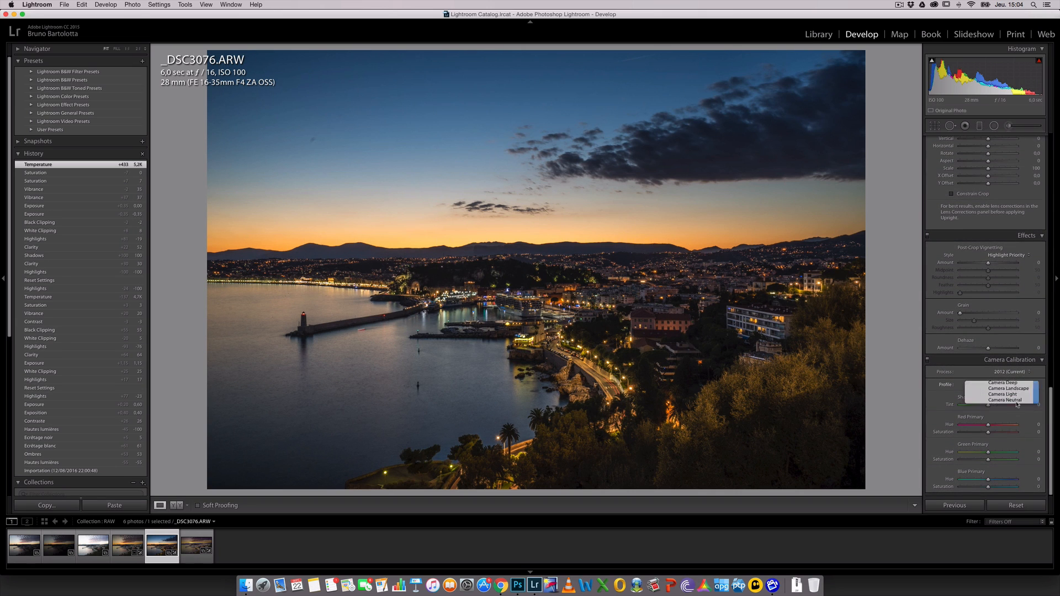
pyautogui.click(1011, 385)
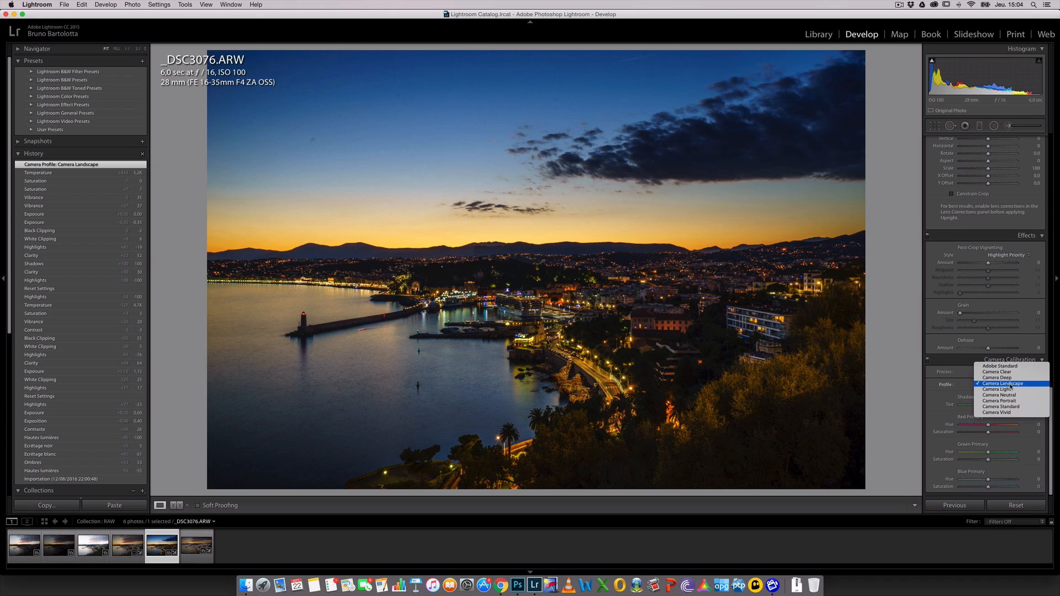
pyautogui.click(1014, 407)
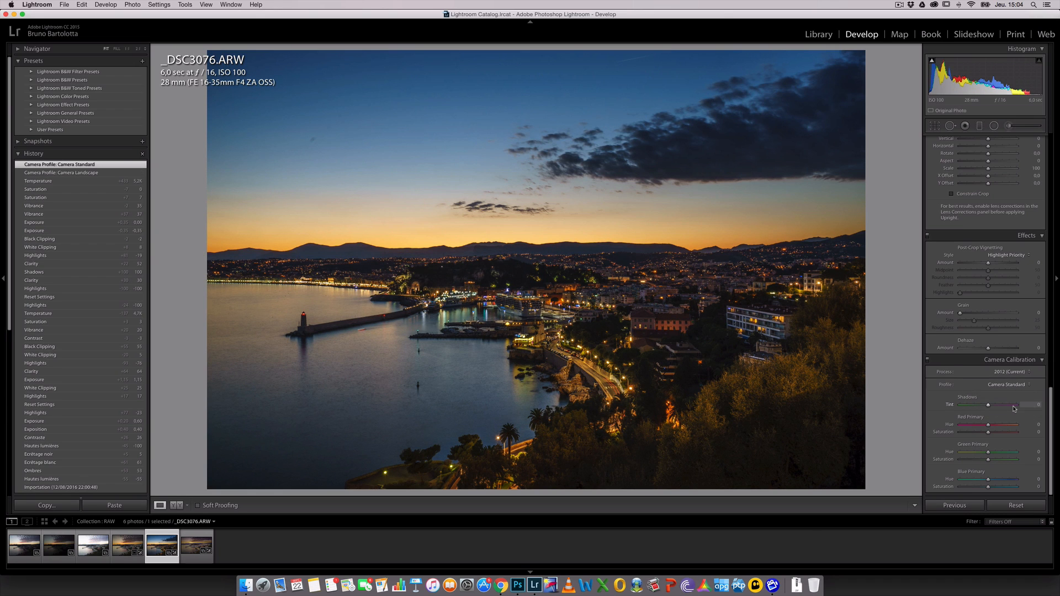
pyautogui.click(1010, 386)
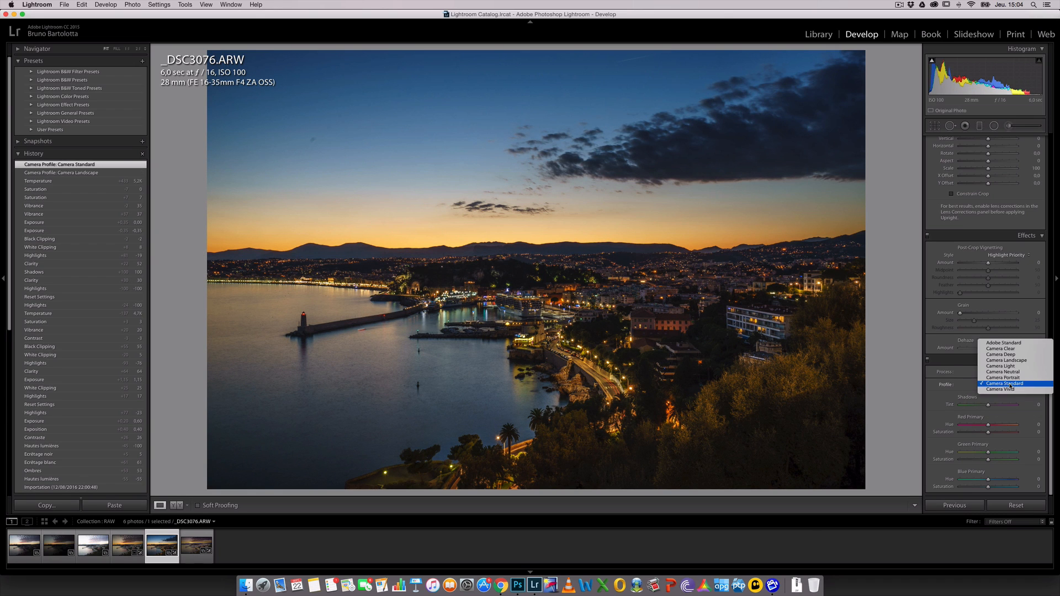
pyautogui.click(1015, 344)
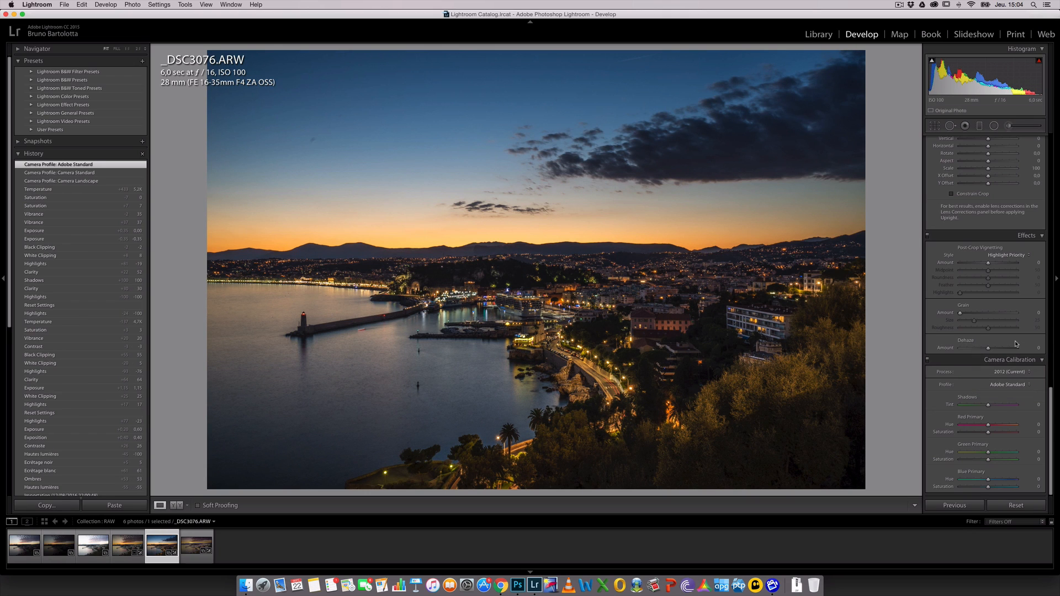
# Step: Try the Camera Vivid profile and Camera Standard again on the dusk photo, and restore Adobe Standard
pyautogui.click(1018, 386)
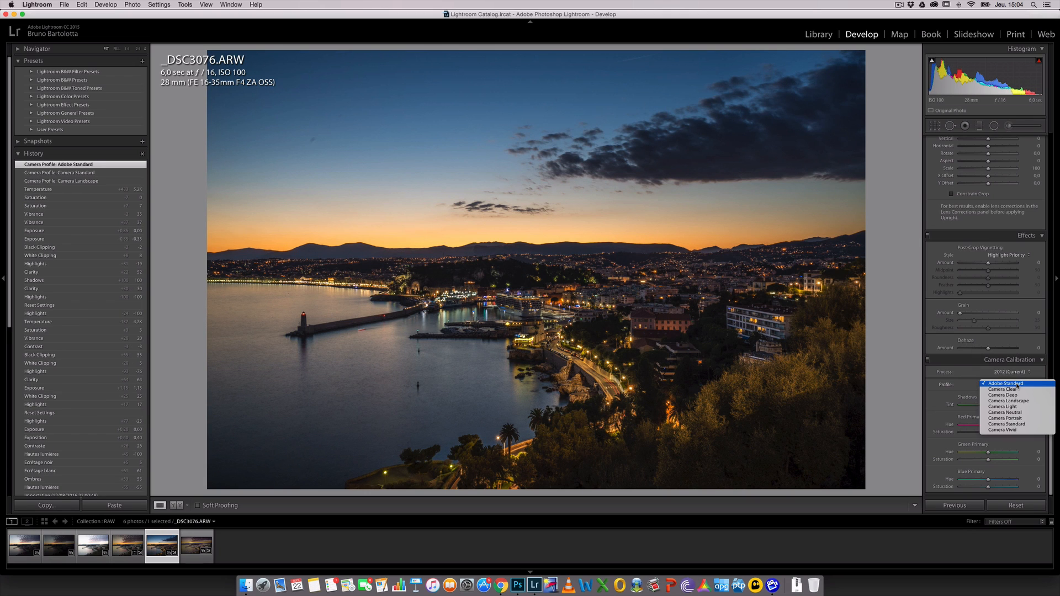
pyautogui.click(1020, 432)
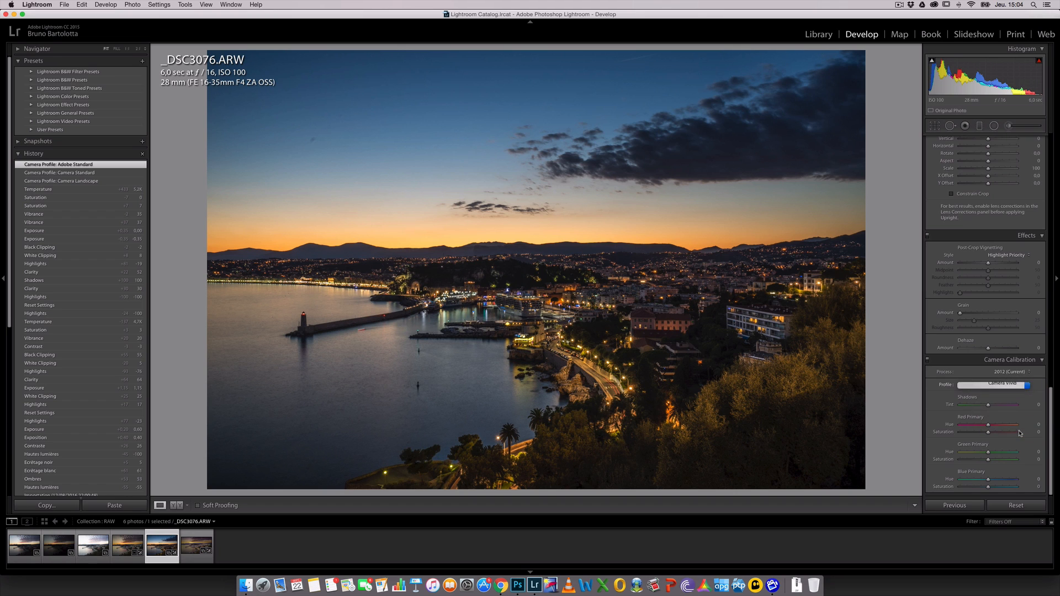
pyautogui.click(1012, 385)
pyautogui.click(1015, 378)
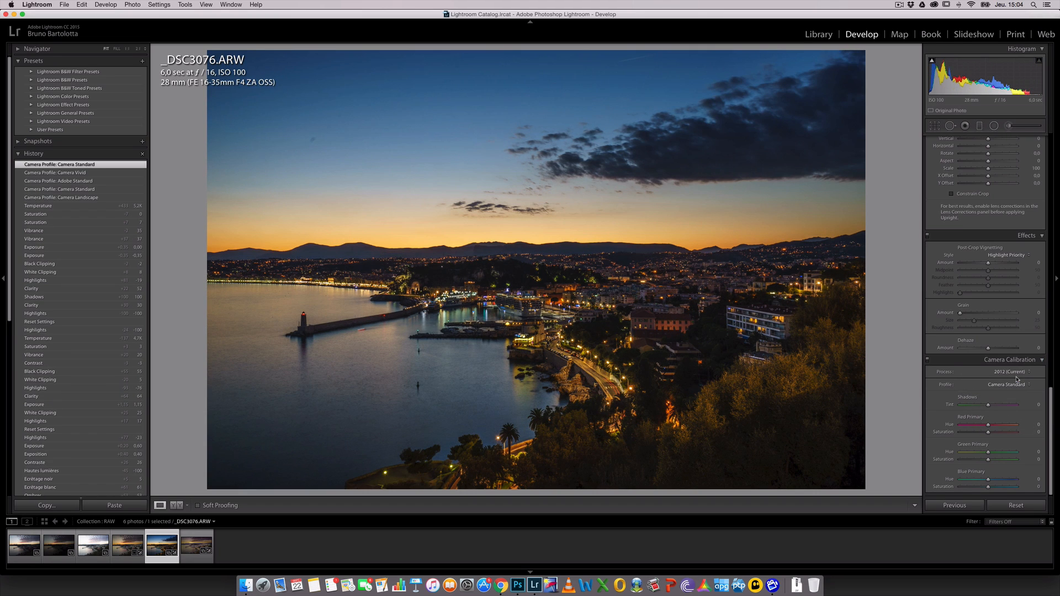
pyautogui.click(1019, 387)
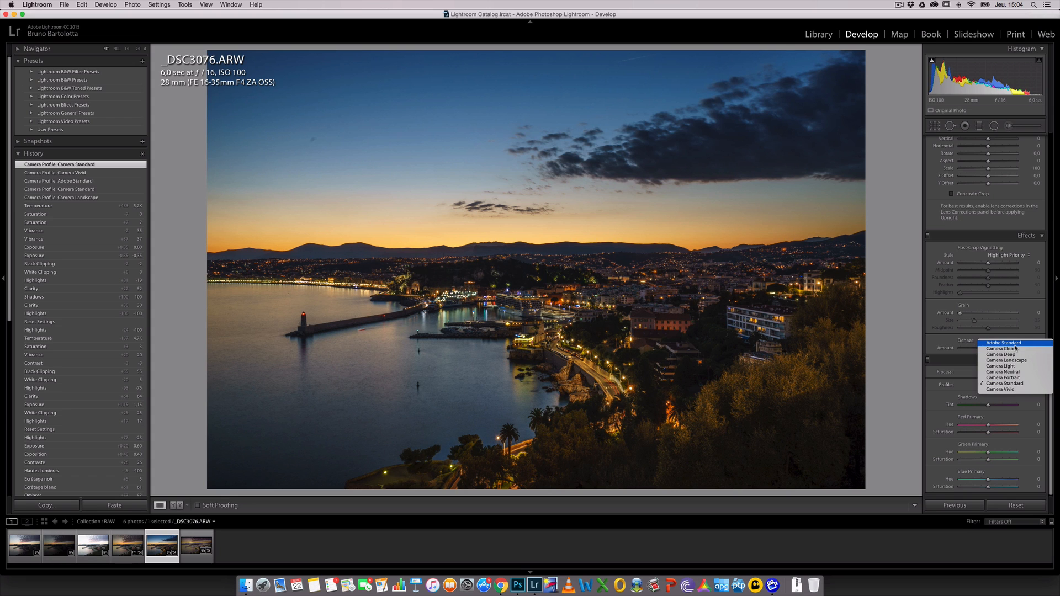
pyautogui.click(1017, 343)
# Step: Set the dusk photo's white balance temperature to 5328 and enable Remove Chromatic Aberration
pyautogui.scroll(15, 1017, 343)
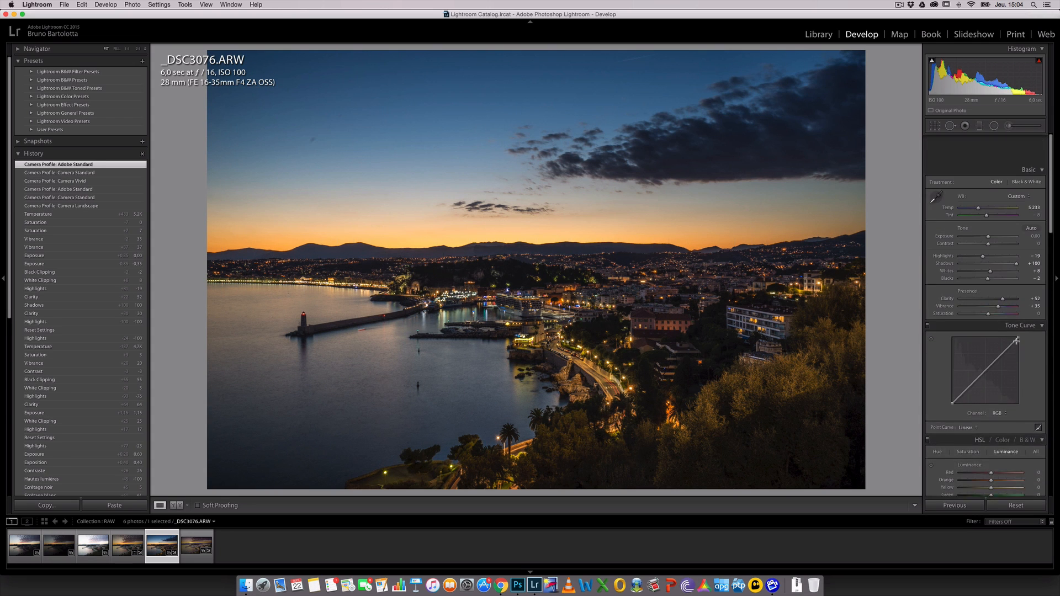
pyautogui.moveTo(978, 180); pyautogui.dragTo(979, 179)
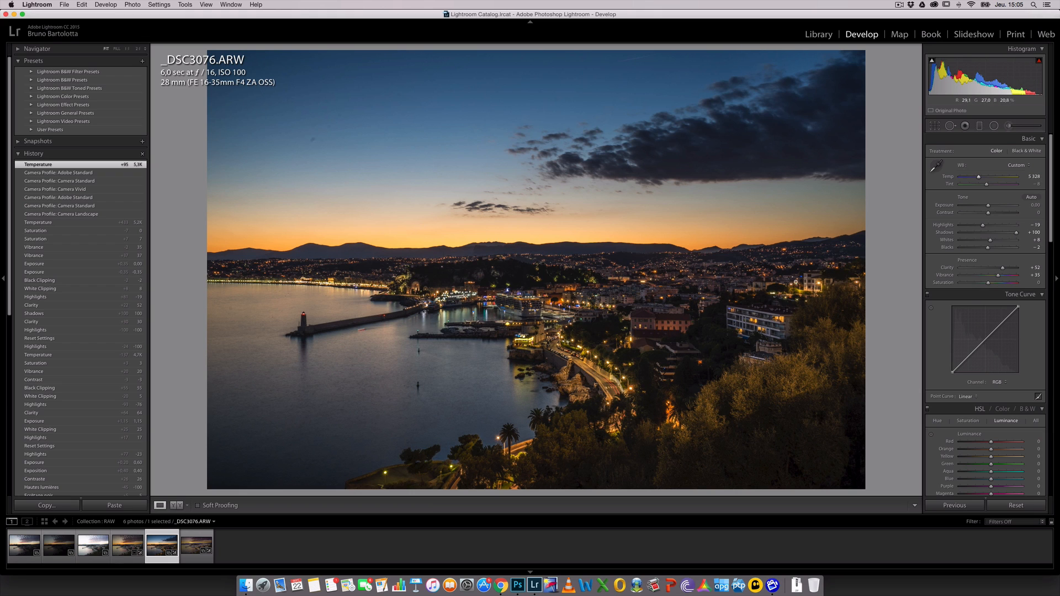
pyautogui.scroll(-10, 972, 354)
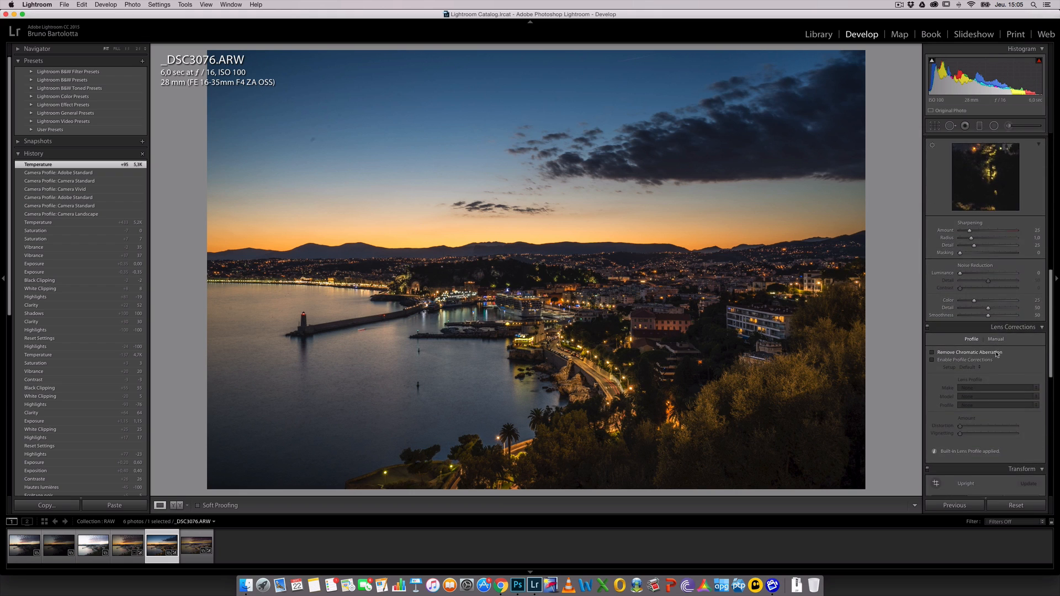
pyautogui.click(966, 352)
pyautogui.scroll(10, 976, 347)
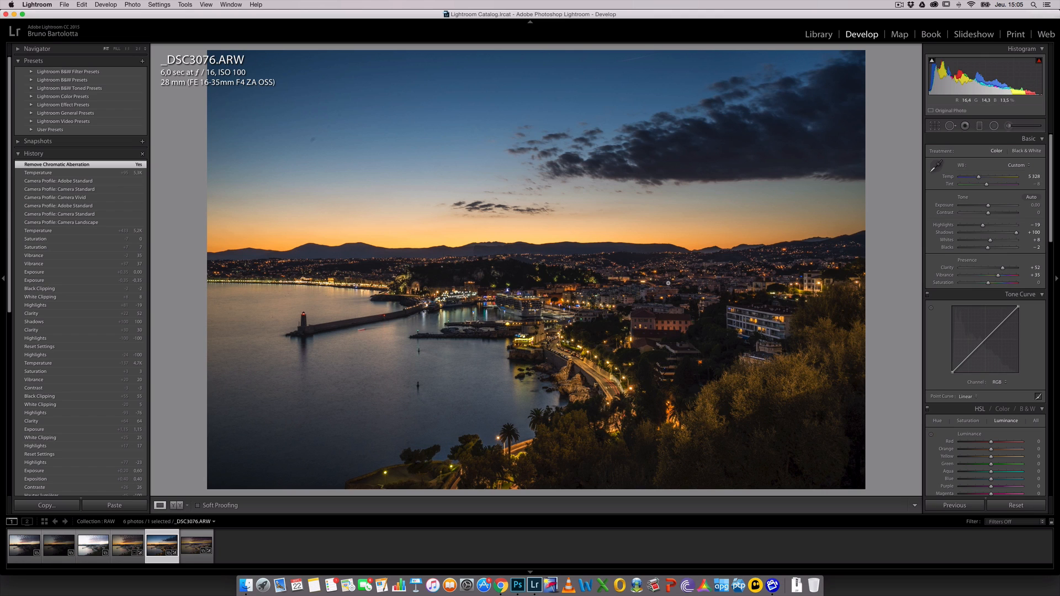
# Step: Compare the dusk photo's original import state with its latest Remove Chromatic Aberration history state
pyautogui.scroll(-8, 79, 358)
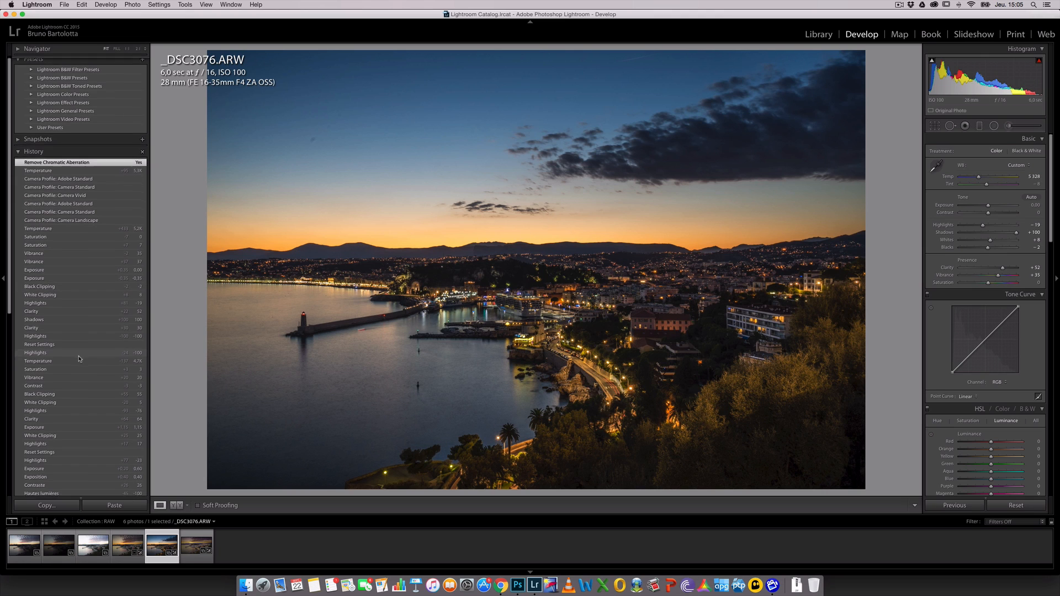
pyautogui.scroll(-1, 79, 359)
pyautogui.click(68, 335)
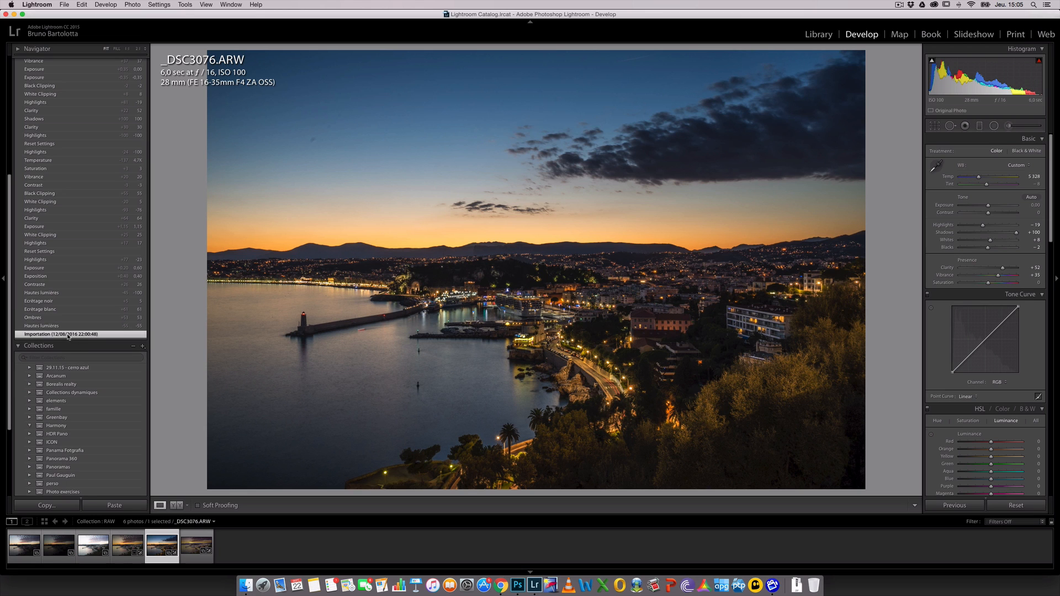
pyautogui.scroll(5, 72, 275)
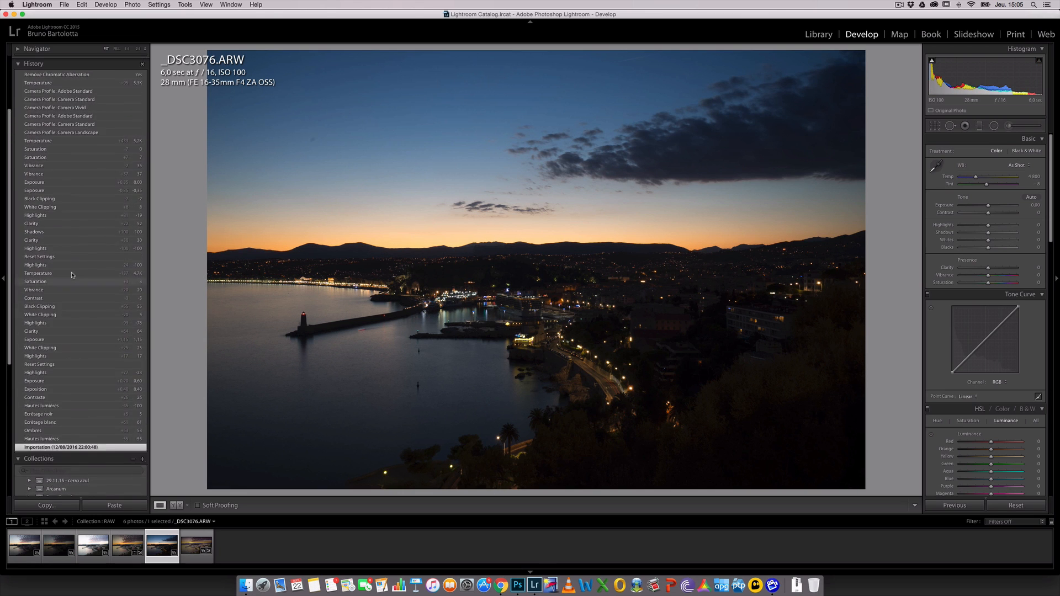
pyautogui.scroll(-1, 72, 275)
pyautogui.click(66, 166)
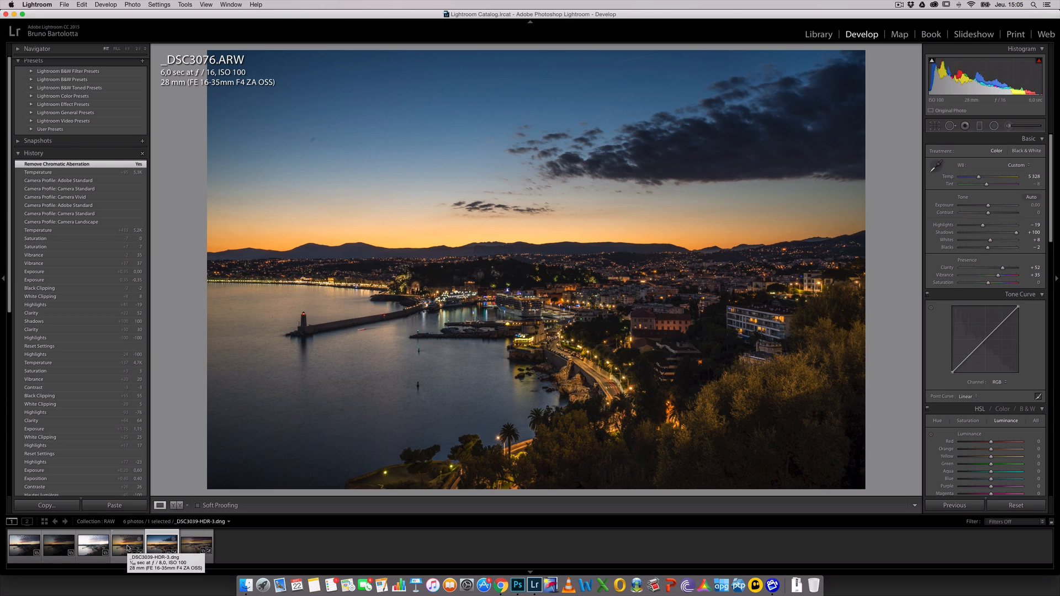
# Step: Select _DSC3039-HDR-3.dng together with _DSC3076.ARW and open both as layers in Photoshop
pyautogui.keyDown('shift'); pyautogui.click(127, 548); pyautogui.keyUp('shift')
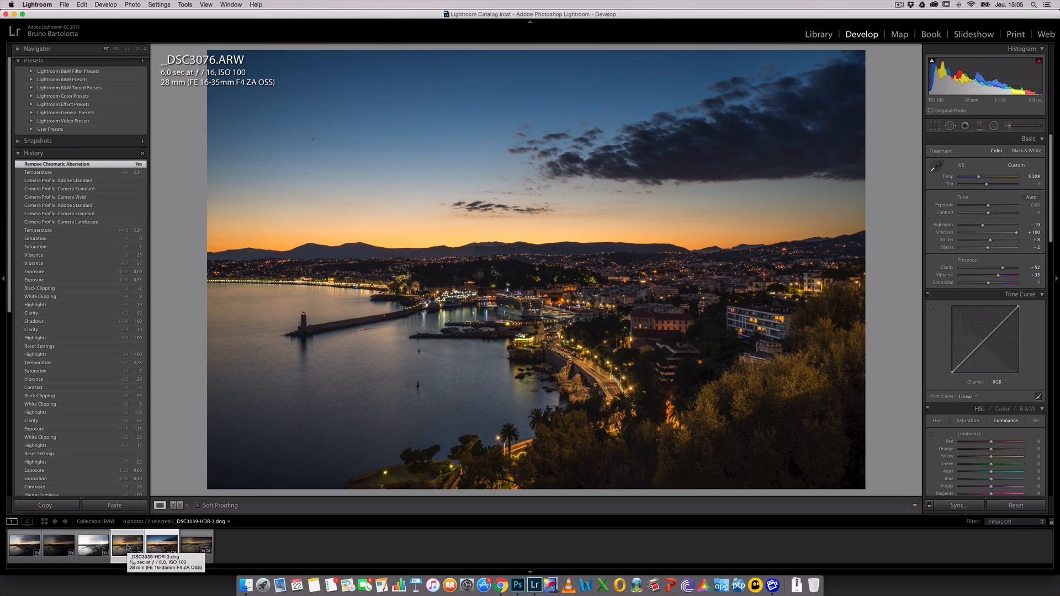
pyautogui.click(137, 546)
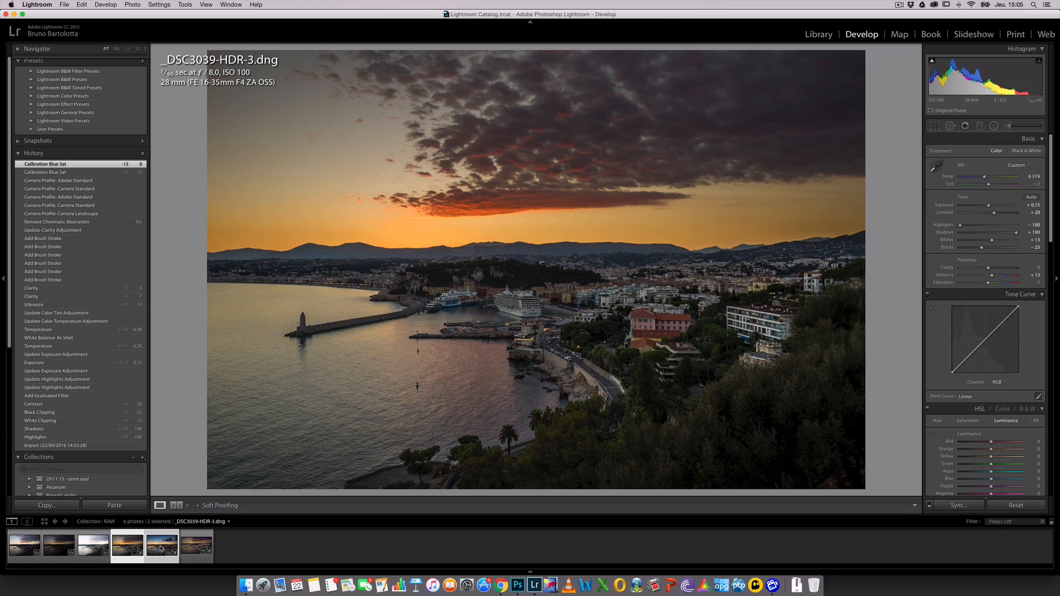
pyautogui.click(161, 548)
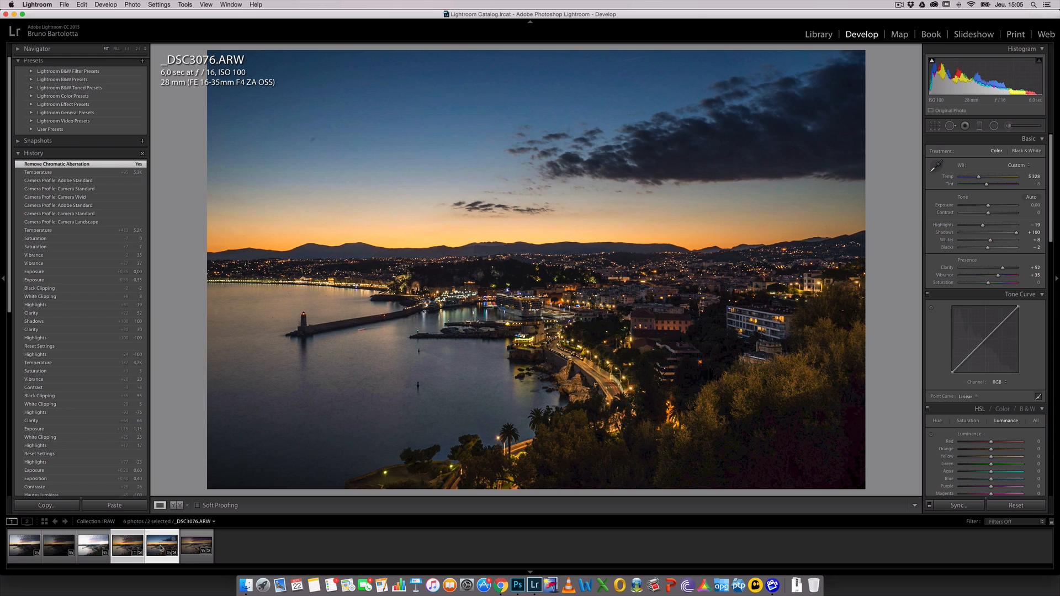
pyautogui.rightClick(160, 545)
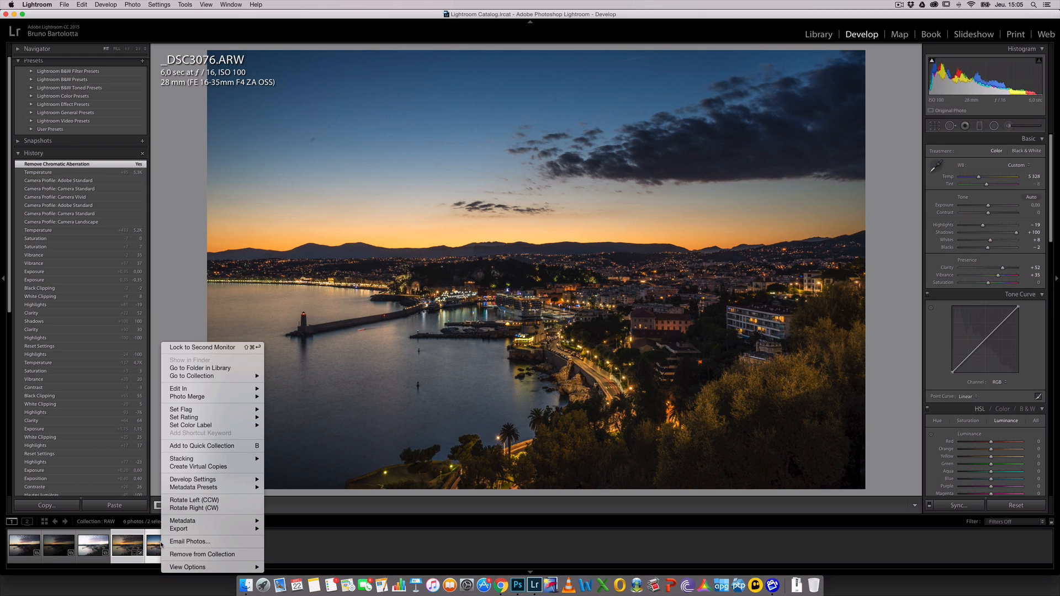
pyautogui.moveTo(221, 389)
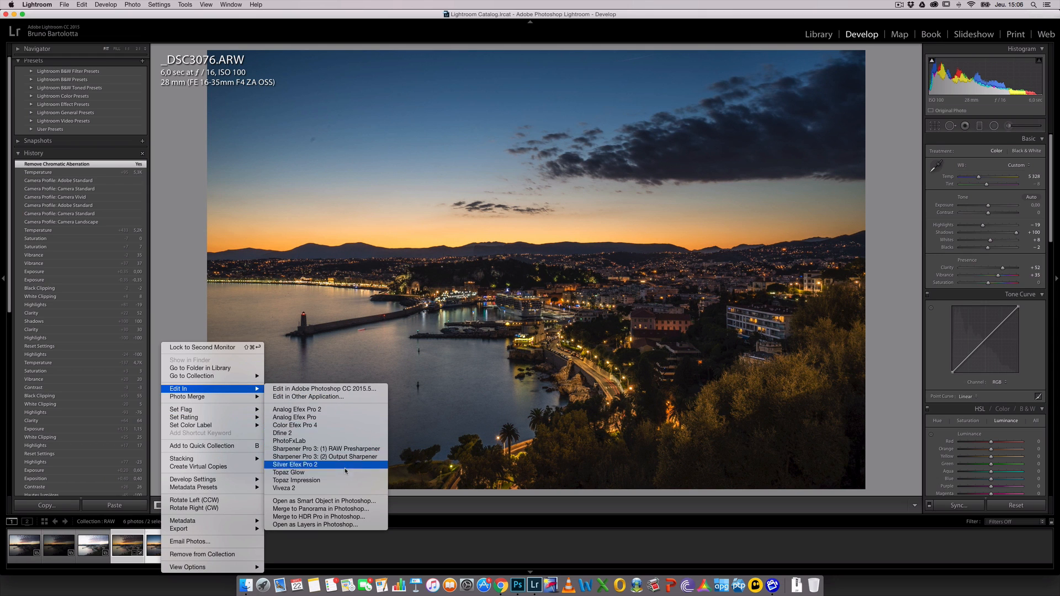
pyautogui.click(349, 527)
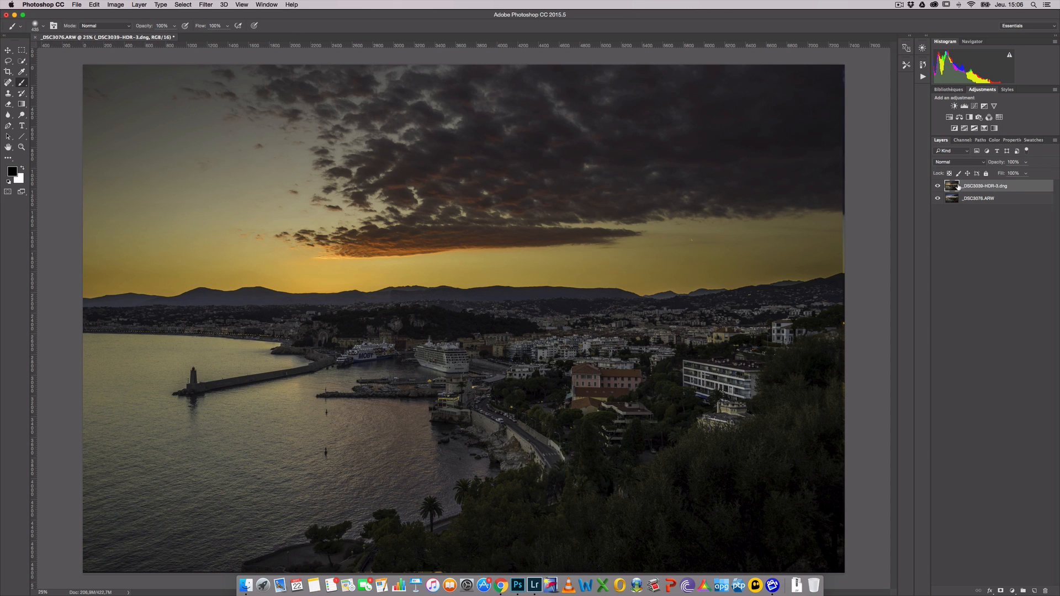
# Step: Check the two exposures by toggling the sunset layer's visibility, and move the _DSC3076.ARW layer above _DSC3039-HDR-3.dng
pyautogui.click(938, 186)
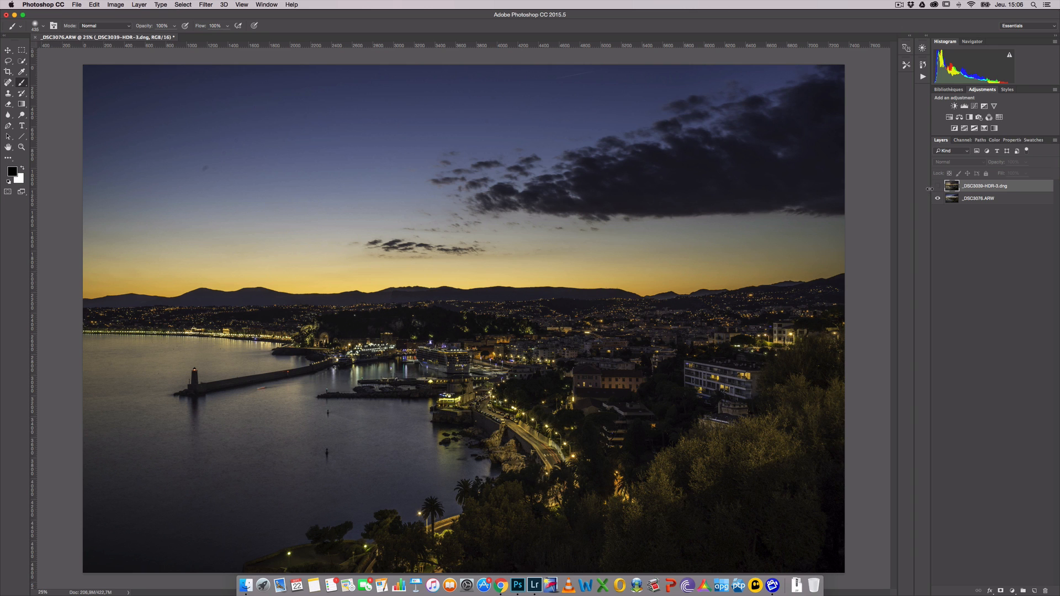
pyautogui.click(938, 187)
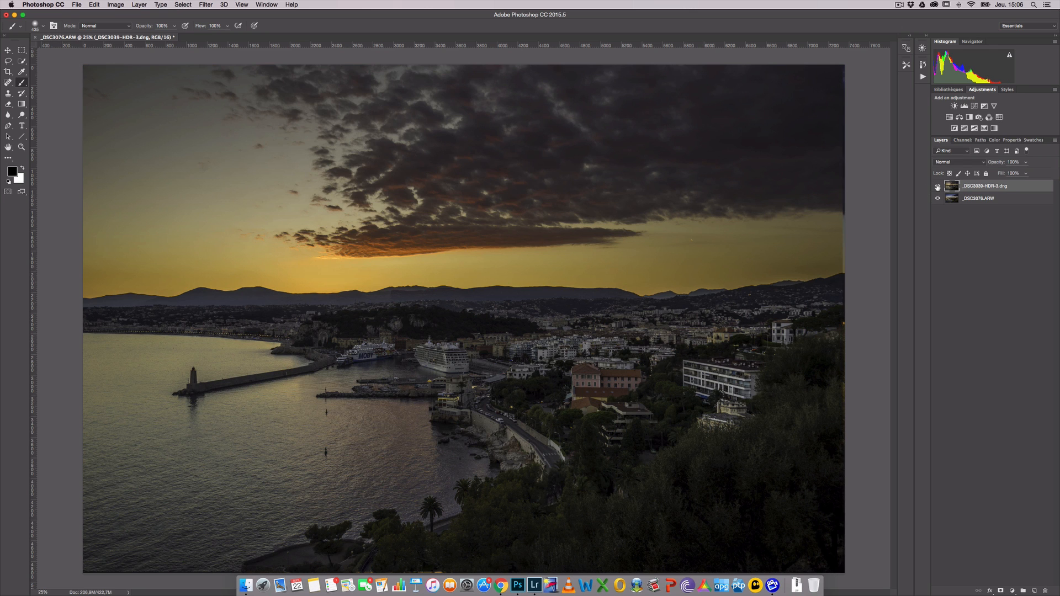
pyautogui.click(990, 199)
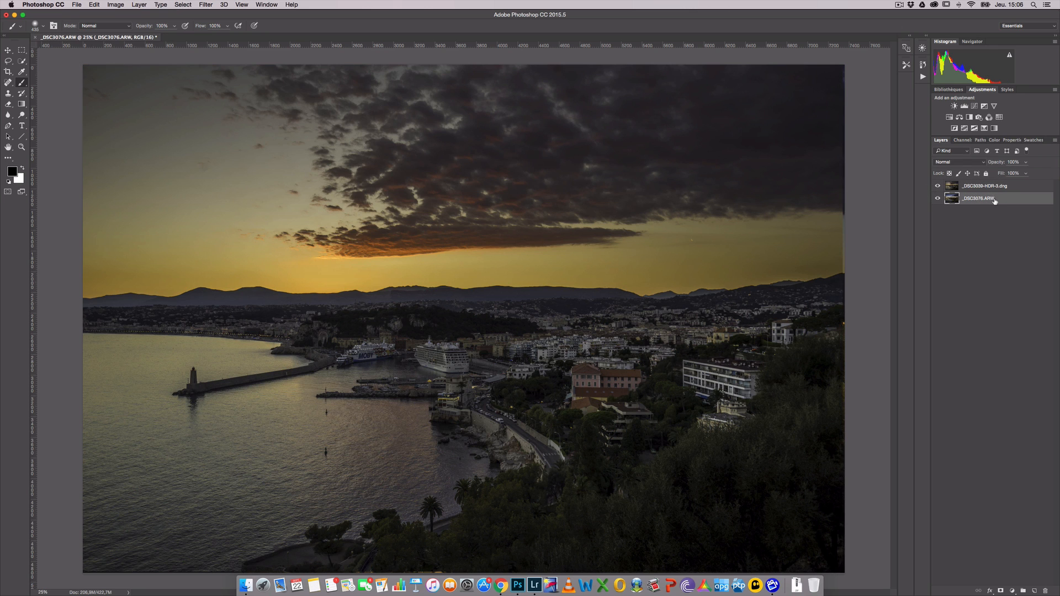
pyautogui.moveTo(991, 202); pyautogui.dragTo(989, 185)
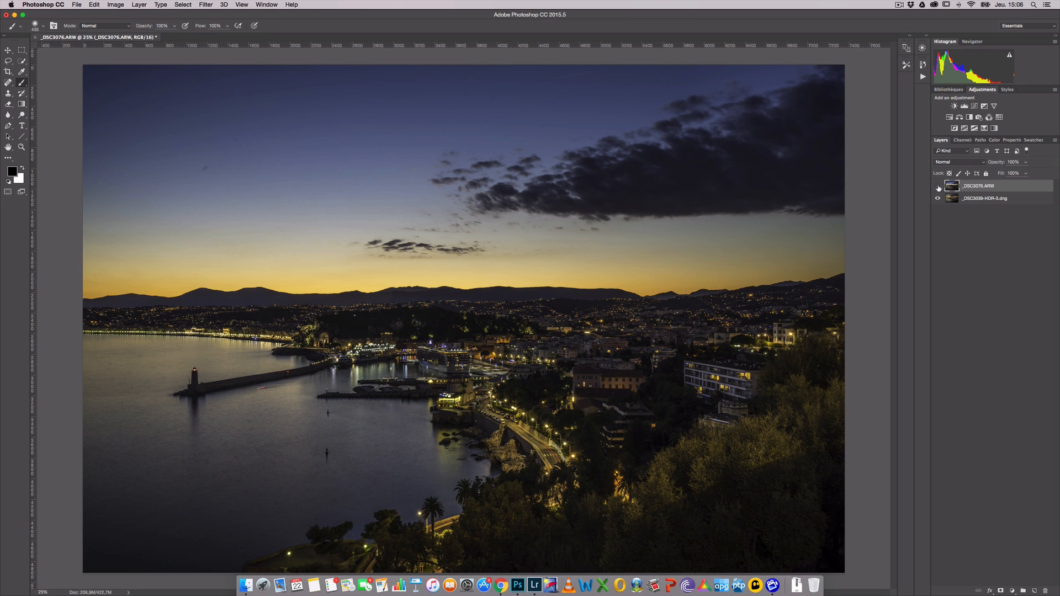
# Step: Toggle the _DSC3076.ARW layer's visibility repeatedly to check how well the two exposures line up, leaving it visible
pyautogui.click(938, 188)
pyautogui.click(938, 187)
pyautogui.click(938, 188)
pyautogui.click(938, 187)
pyautogui.click(938, 187)
pyautogui.click(938, 187)
pyautogui.click(937, 188)
pyautogui.click(937, 187)
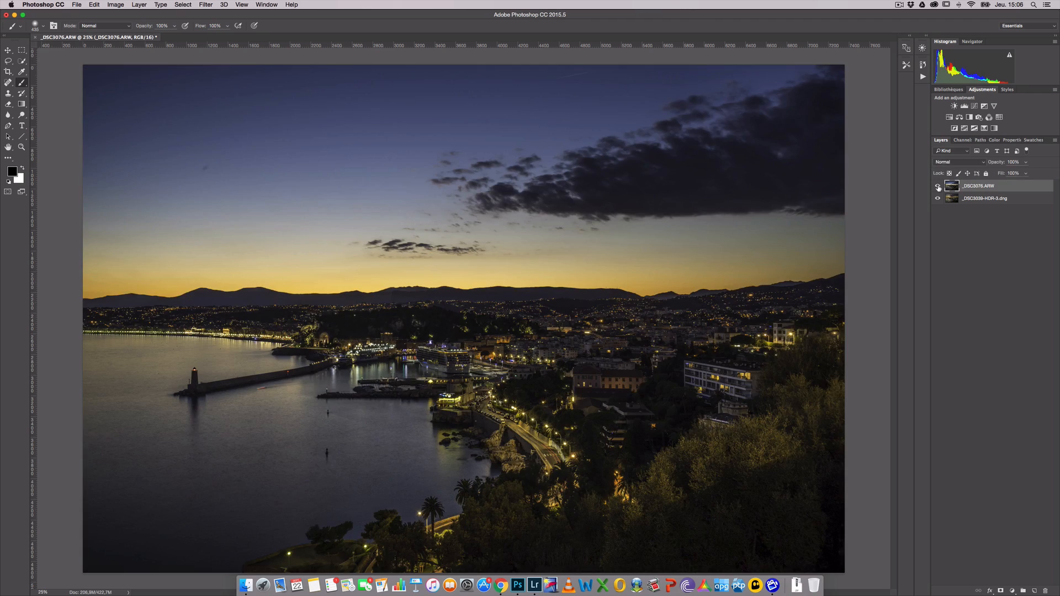
pyautogui.click(938, 187)
pyautogui.click(937, 188)
pyautogui.click(937, 187)
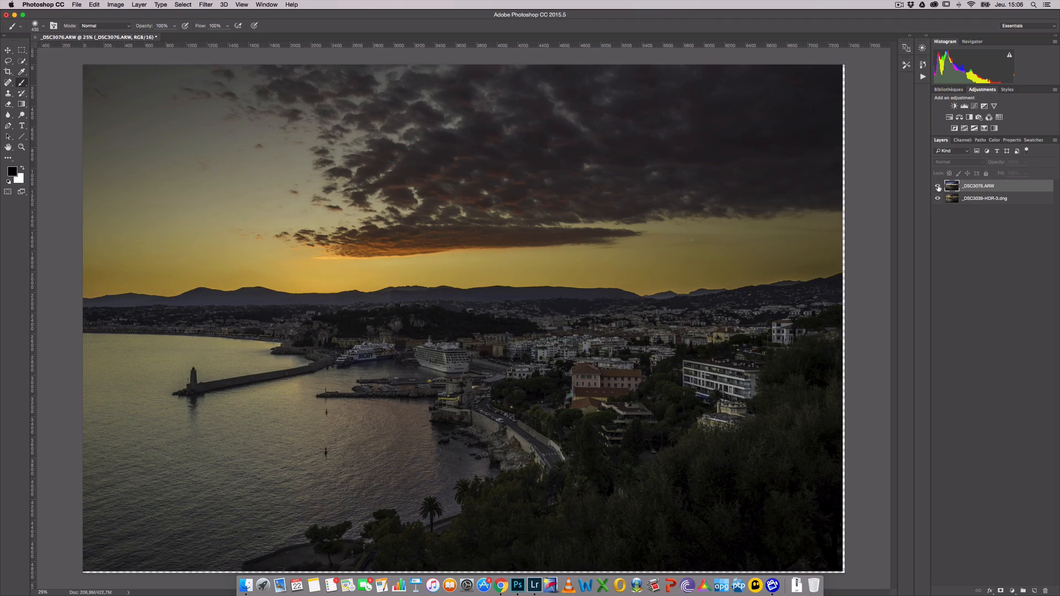
pyautogui.click(938, 187)
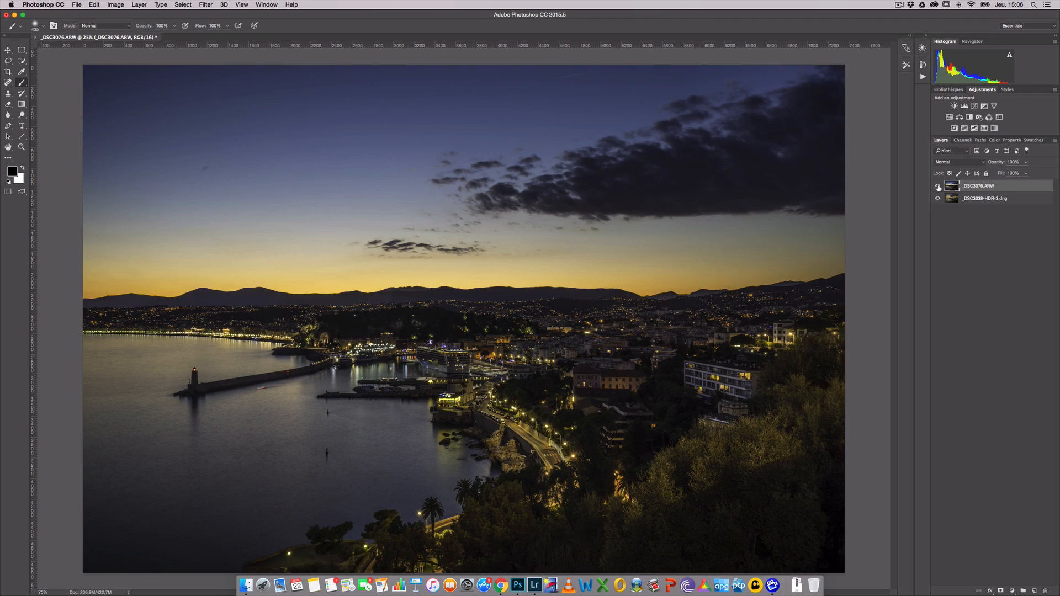
# Step: Select both layers and auto-align them with the Auto projection
pyautogui.keyDown('shift'); pyautogui.click(993, 200); pyautogui.keyUp('shift')
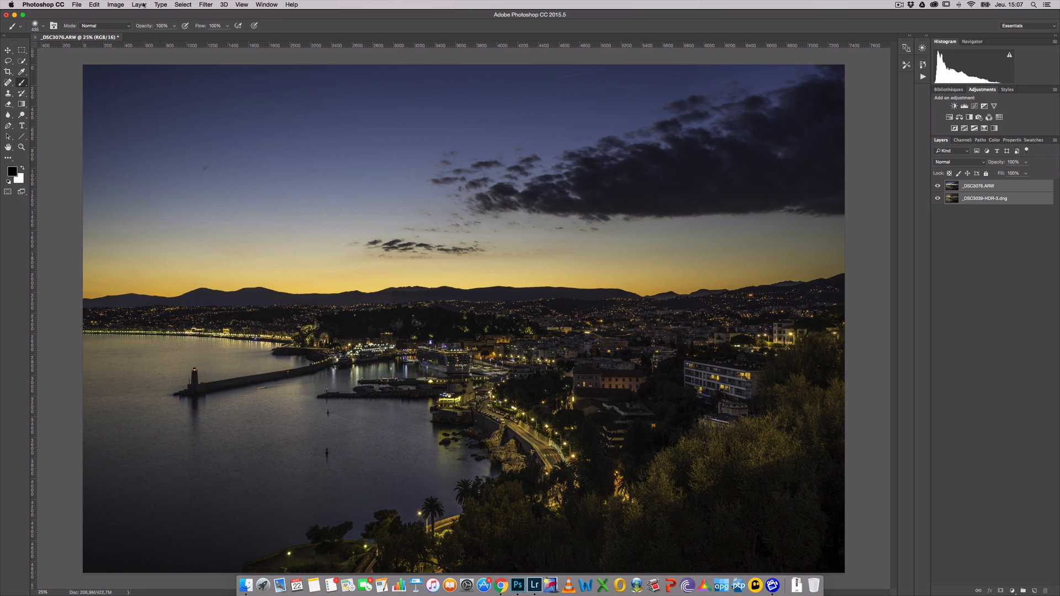
pyautogui.click(94, 5)
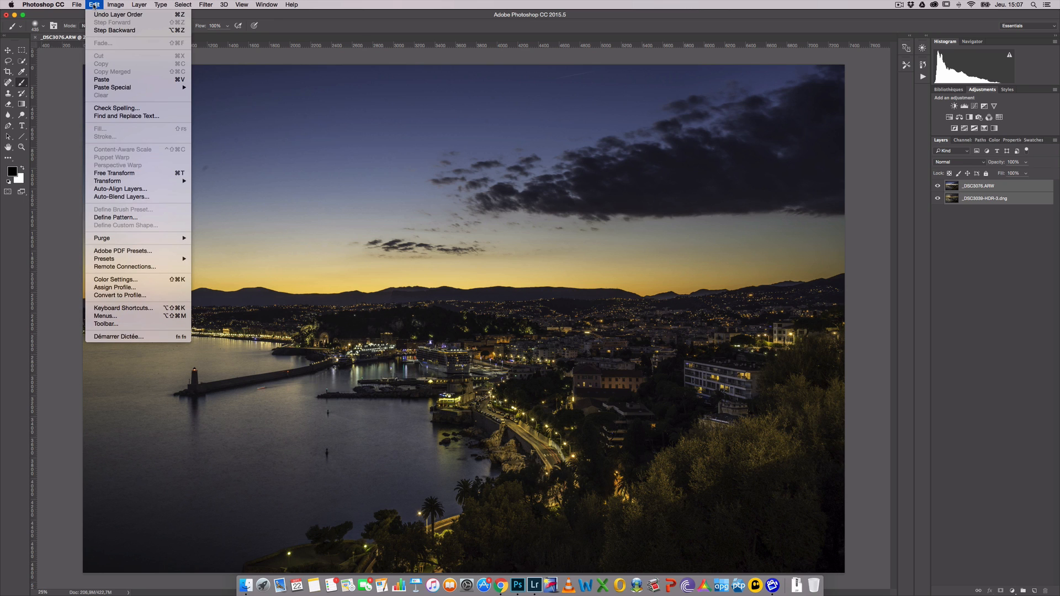
pyautogui.click(129, 189)
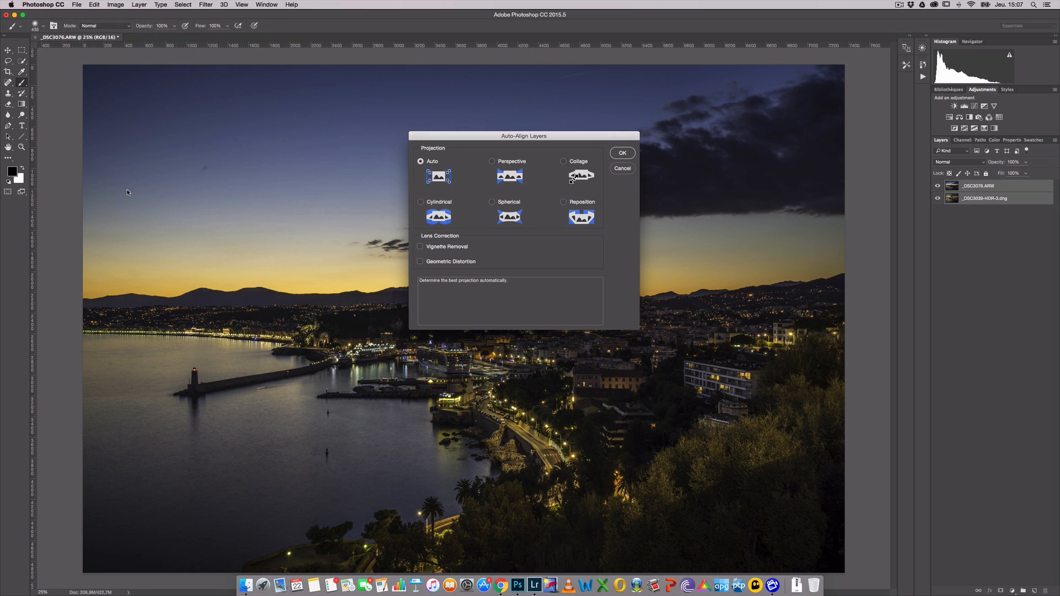
pyautogui.click(623, 153)
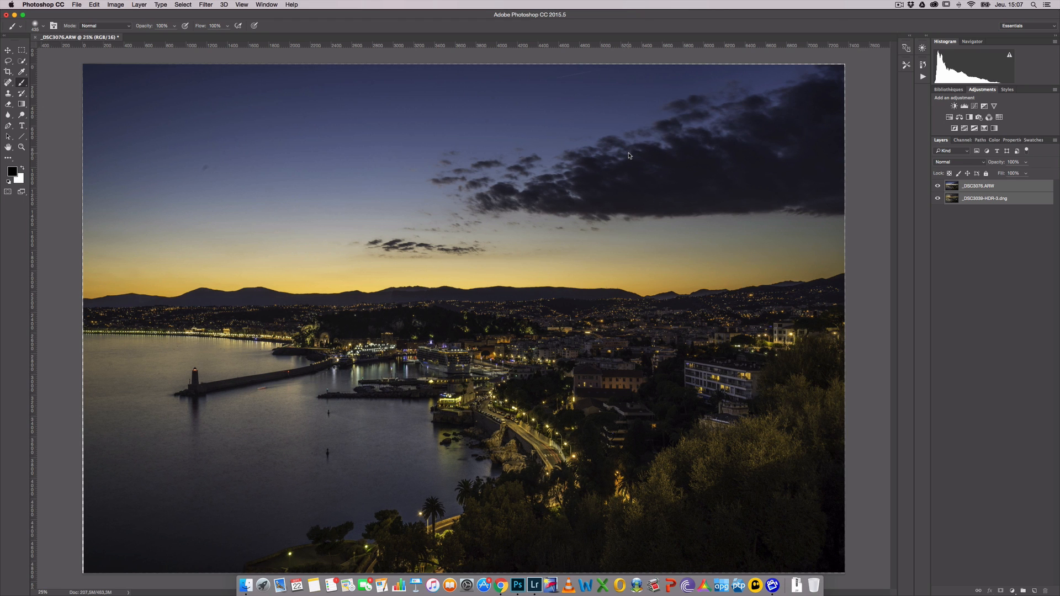
# Step: Toggle the _DSC3076.ARW layer's visibility repeatedly to compare the two aligned exposures, leaving it visible
pyautogui.click(937, 186)
pyautogui.click(938, 186)
pyautogui.click(937, 186)
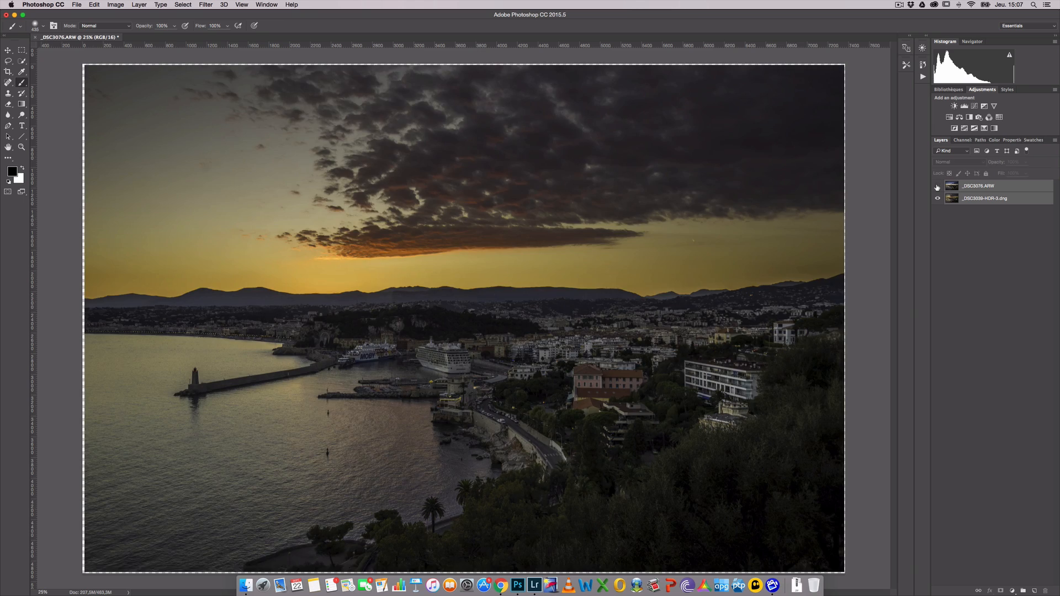
pyautogui.click(937, 186)
pyautogui.click(938, 187)
pyautogui.click(937, 187)
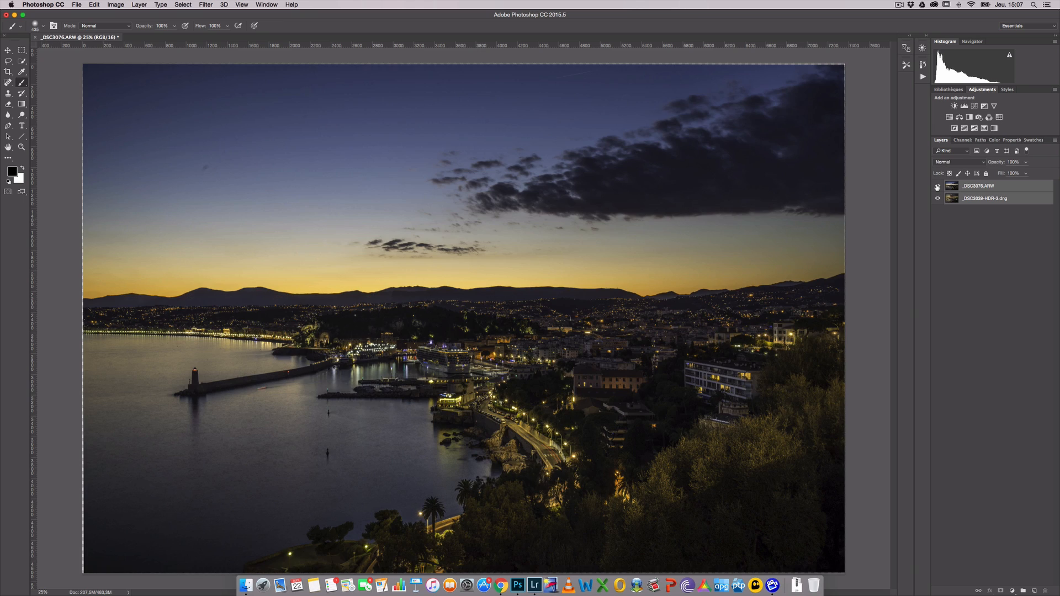
pyautogui.click(937, 186)
pyautogui.click(937, 186)
pyautogui.click(938, 186)
# Step: Add a Curves adjustment layer above the _DSC3076.ARW layer
pyautogui.click(987, 187)
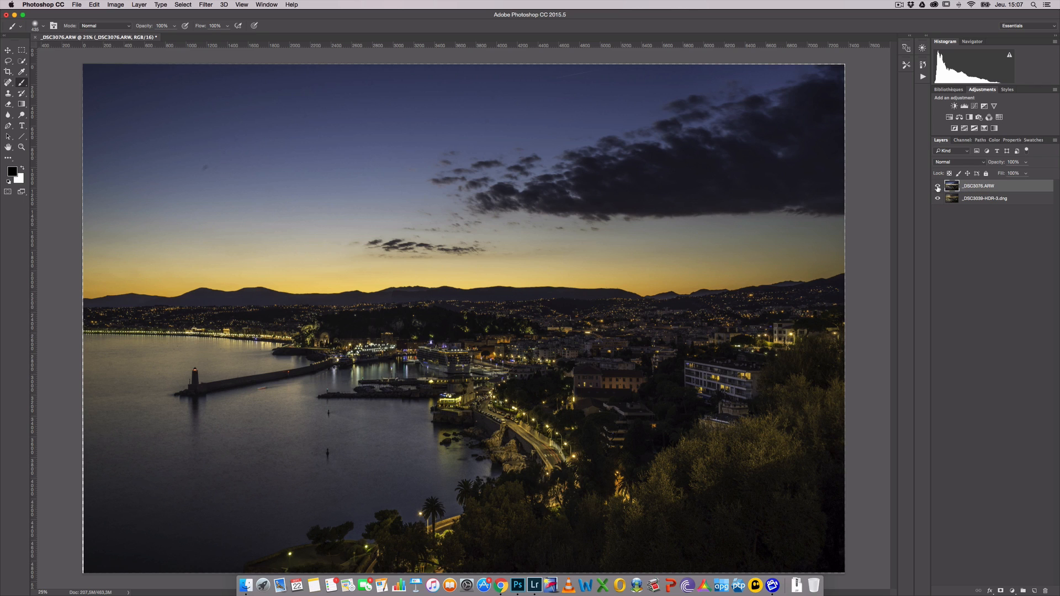
pyautogui.click(1013, 591)
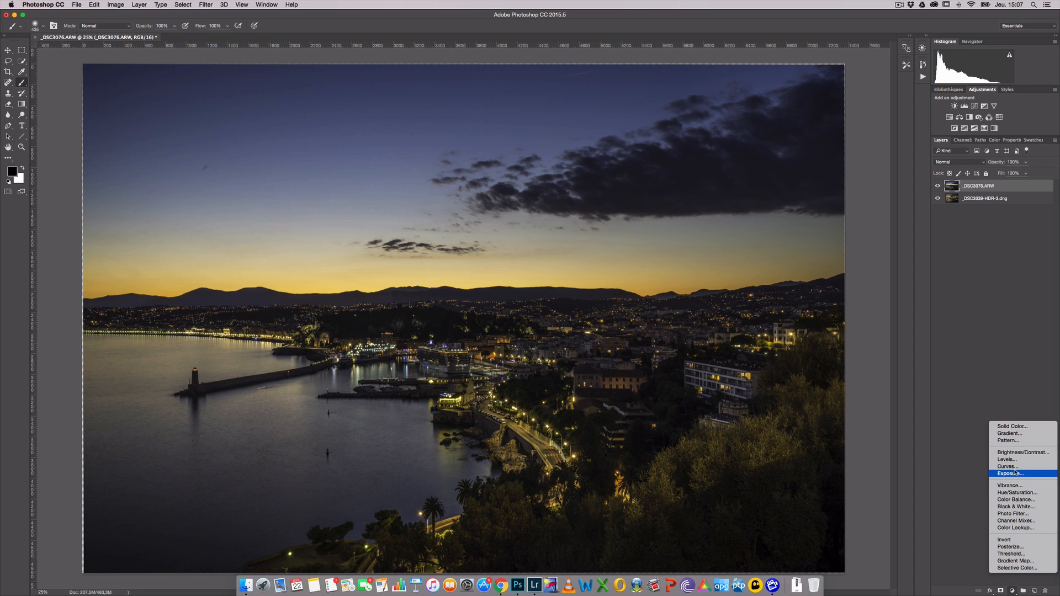
pyautogui.click(1013, 592)
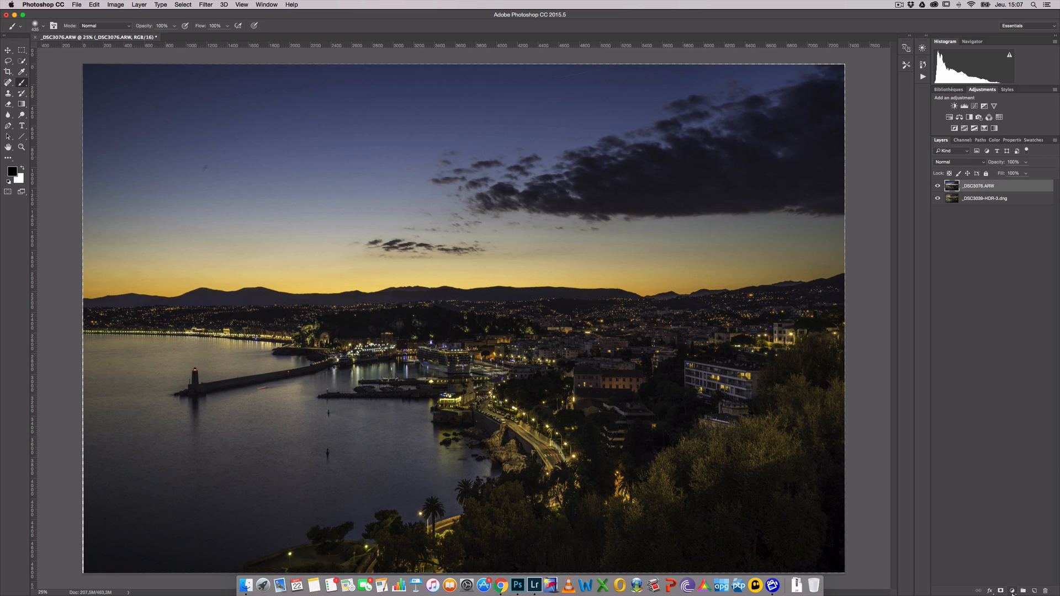
pyautogui.click(1013, 592)
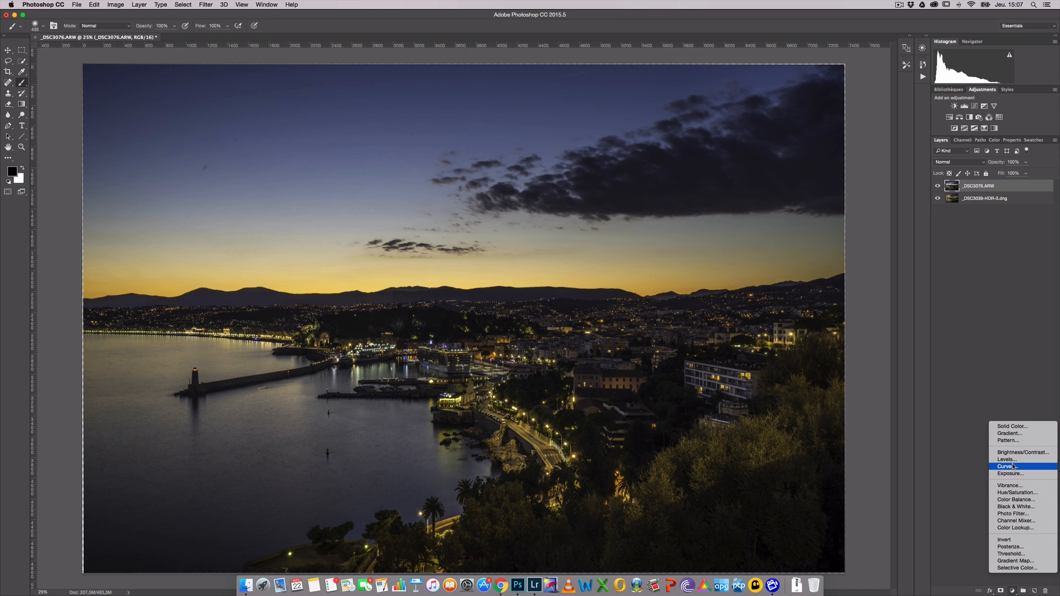
pyautogui.click(1011, 592)
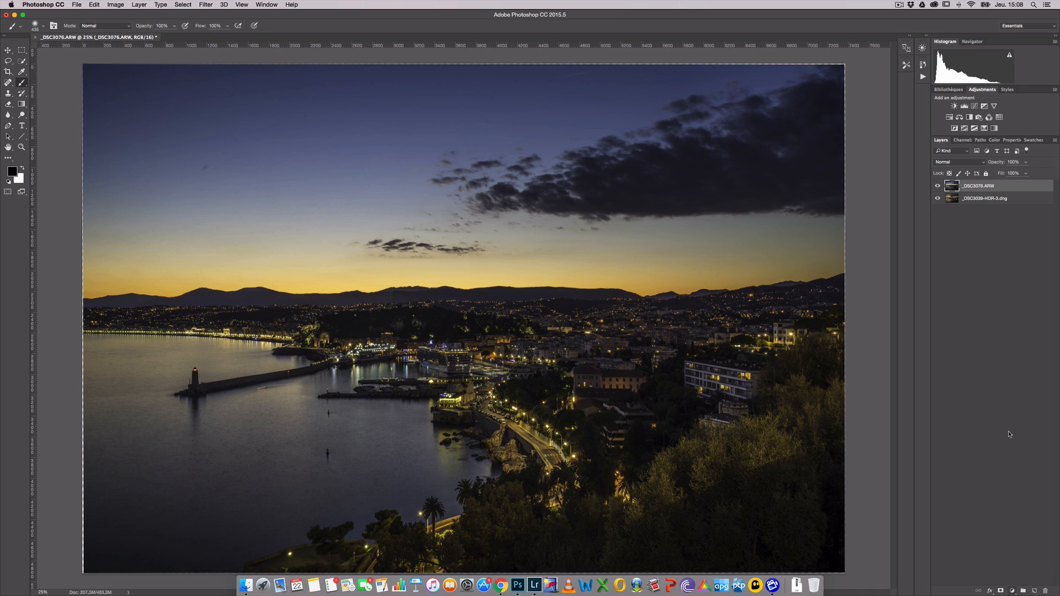
pyautogui.click(975, 108)
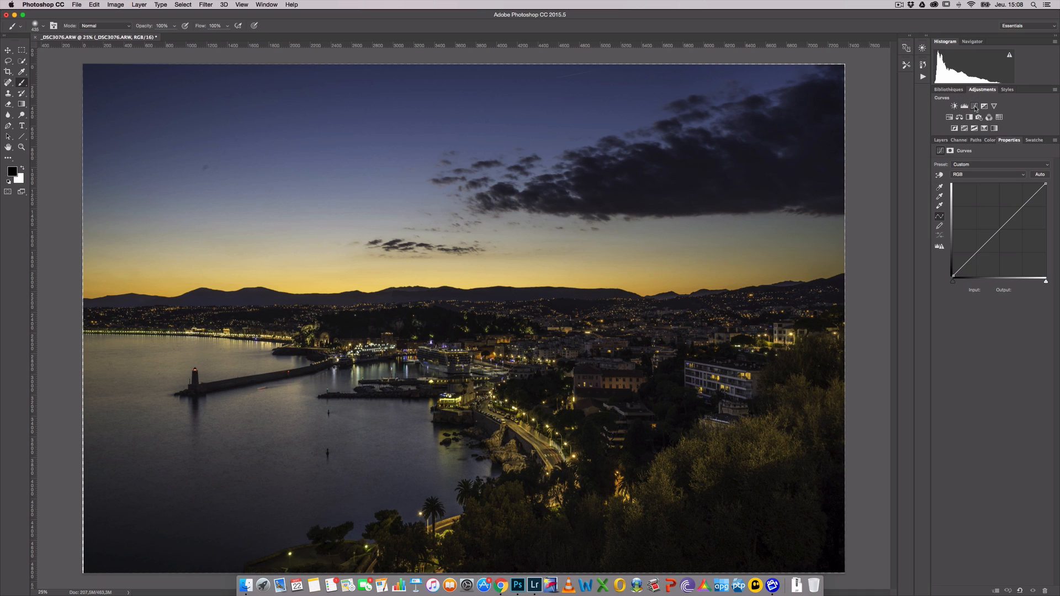
pyautogui.click(943, 141)
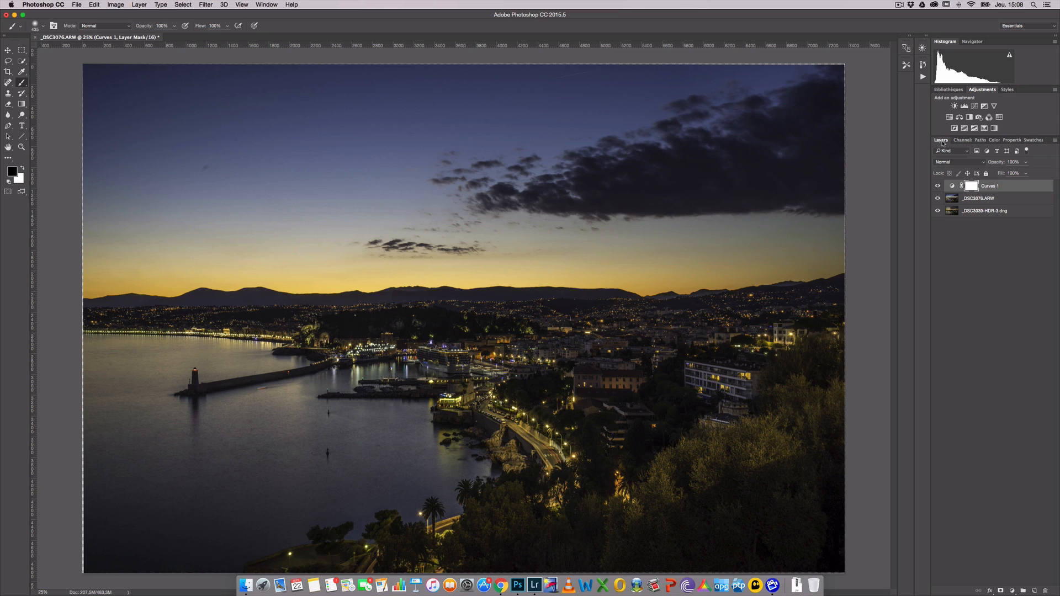
# Step: Clip the Curves adjustment to the _DSC3076.ARW layer so it affects only that exposure
pyautogui.click(953, 186)
pyautogui.click(1008, 143)
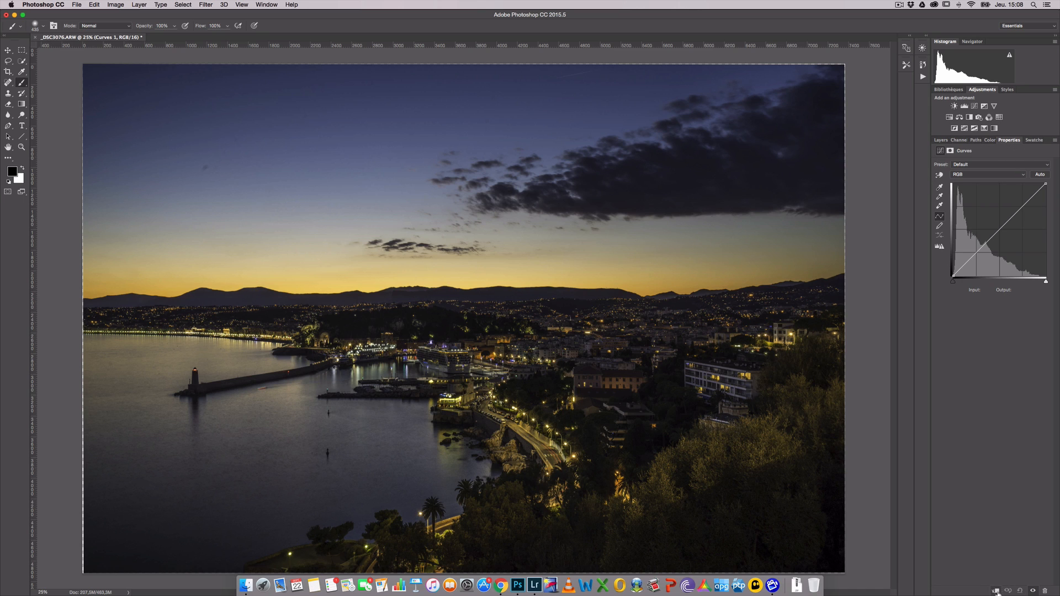
pyautogui.click(998, 593)
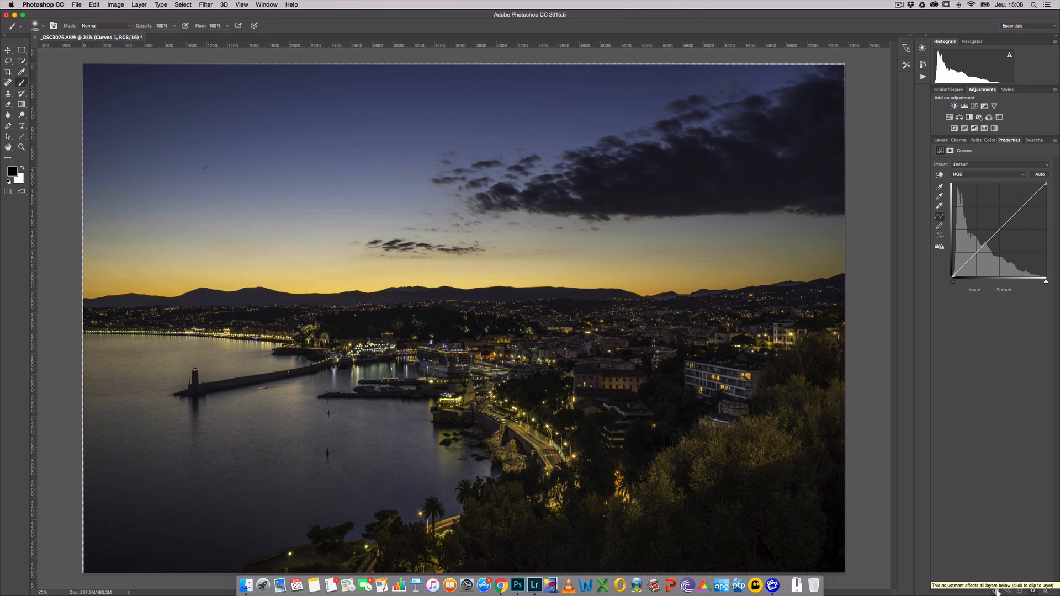
pyautogui.click(941, 140)
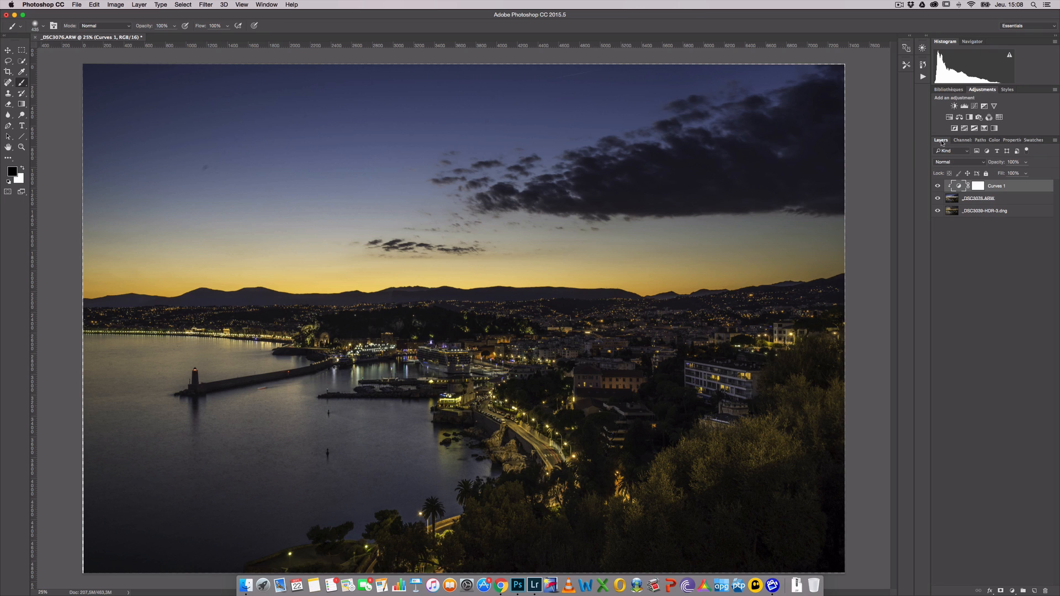
# Step: Brighten the dusk exposure by raising the curve's midtones to about input 116, output 157
pyautogui.doubleClick(958, 186)
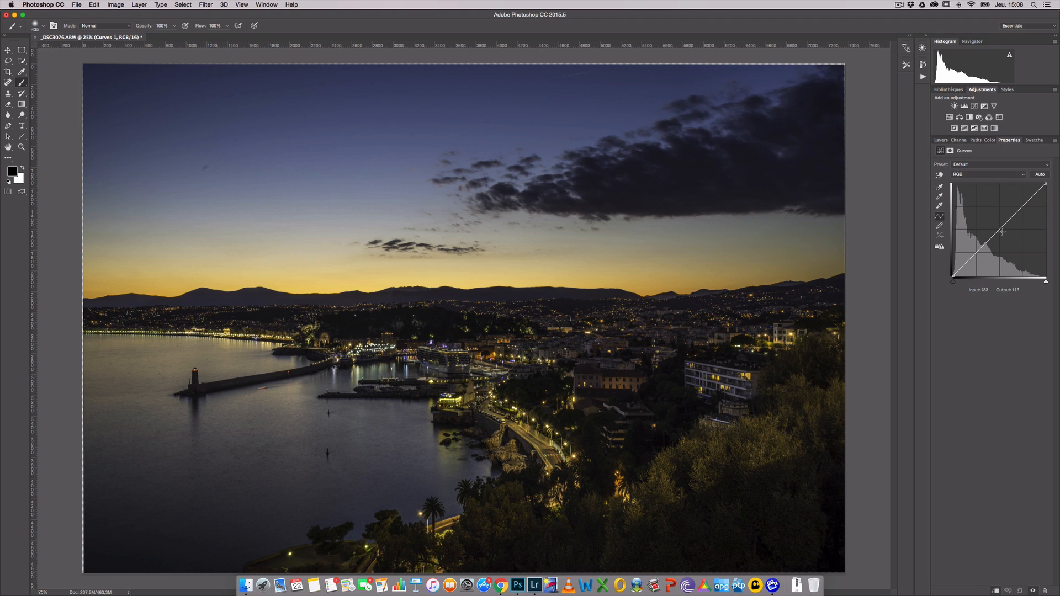
pyautogui.moveTo(1002, 232); pyautogui.dragTo(995, 219)
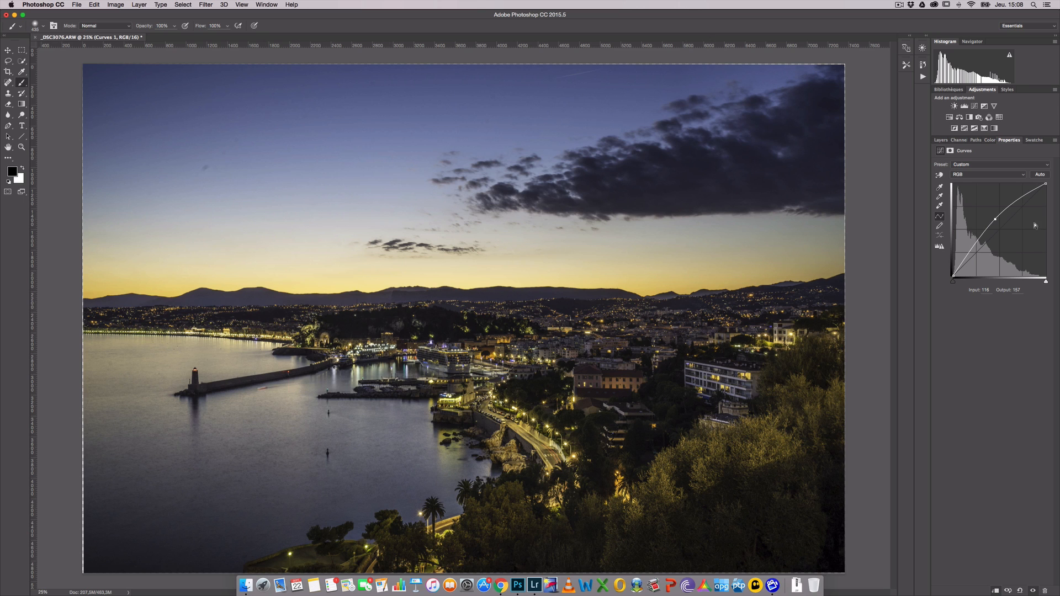
pyautogui.click(941, 141)
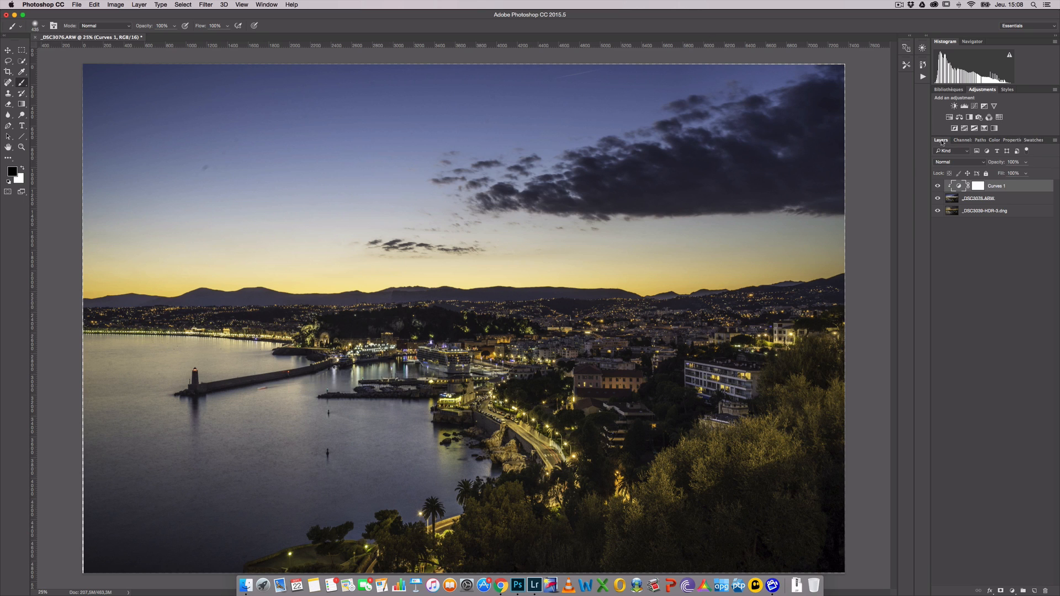
# Step: Delete the Curves adjustment layer above the two exposures
pyautogui.click(999, 199)
pyautogui.keyDown('shift'); pyautogui.click(1001, 212); pyautogui.keyUp('shift')
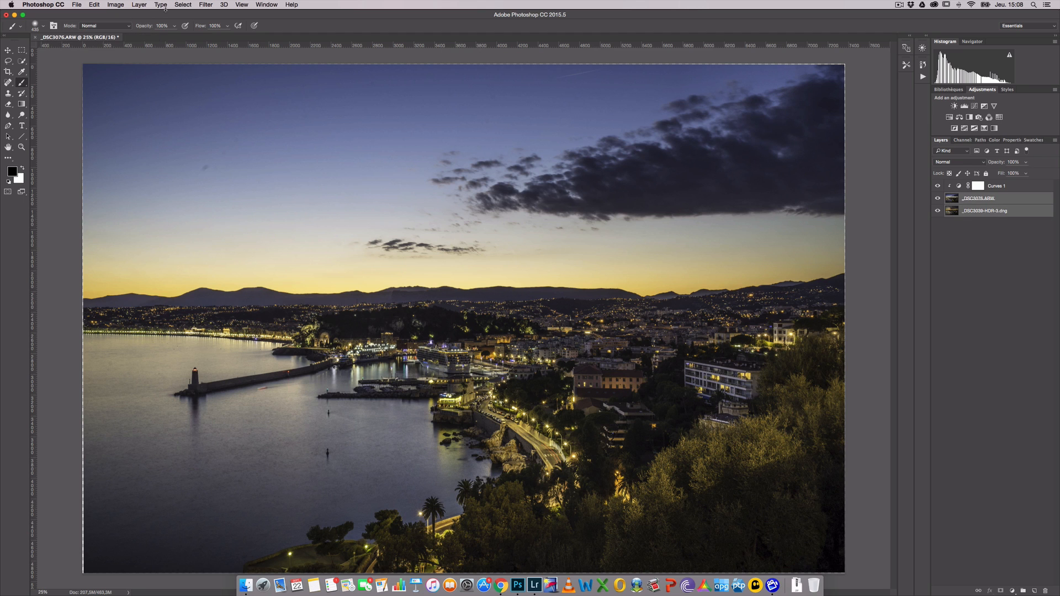
pyautogui.click(96, 5)
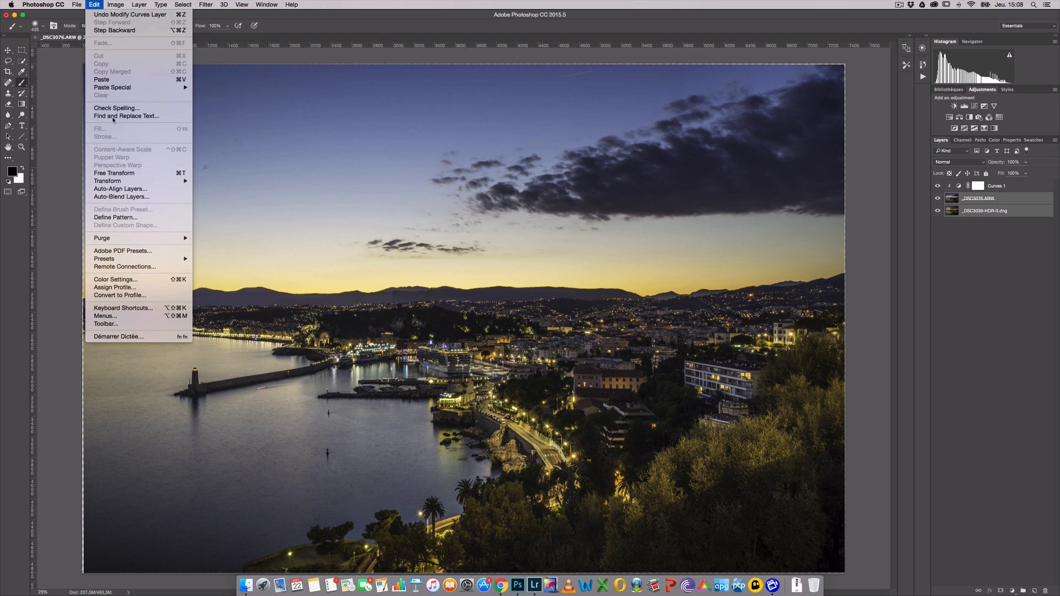
pyautogui.click(100, 5)
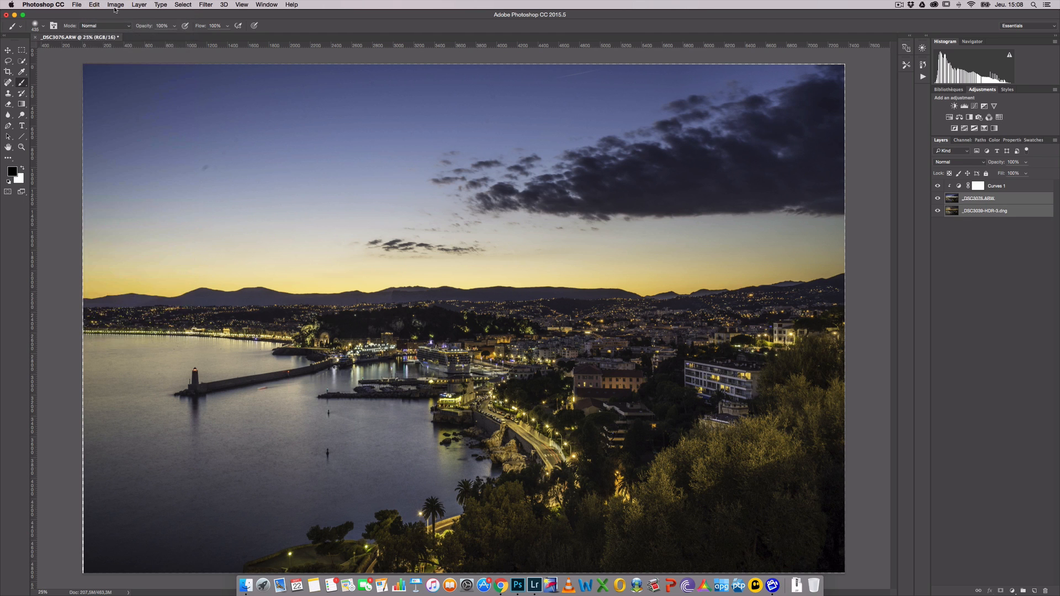
pyautogui.moveTo(1001, 188); pyautogui.dragTo(1046, 591)
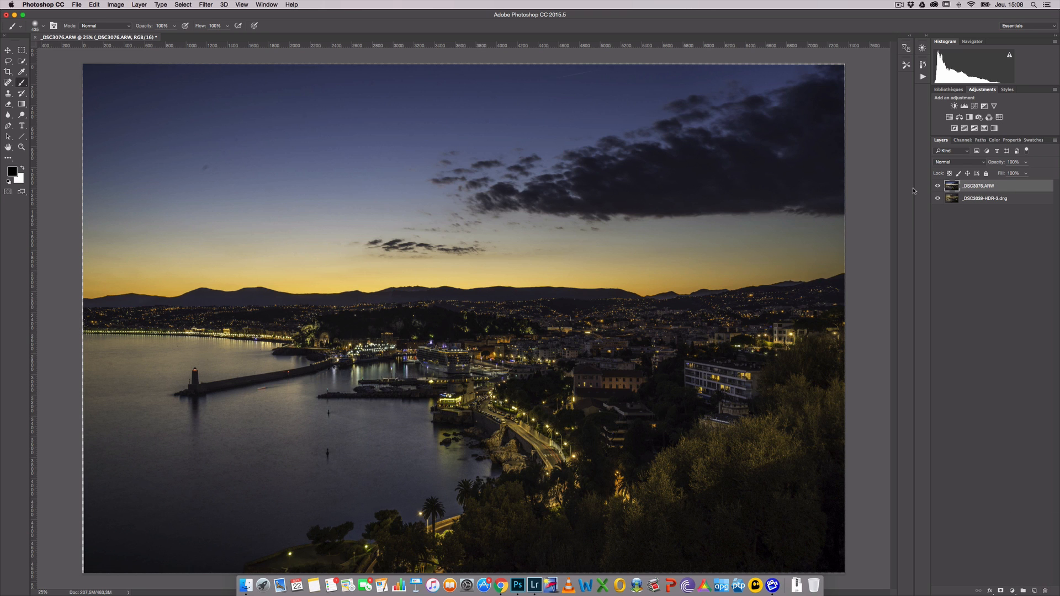
# Step: Cool the _DSC3076.ARW layer with the Camera Raw Filter by setting Temperature to -18
pyautogui.click(940, 187)
pyautogui.click(941, 187)
pyautogui.click(205, 5)
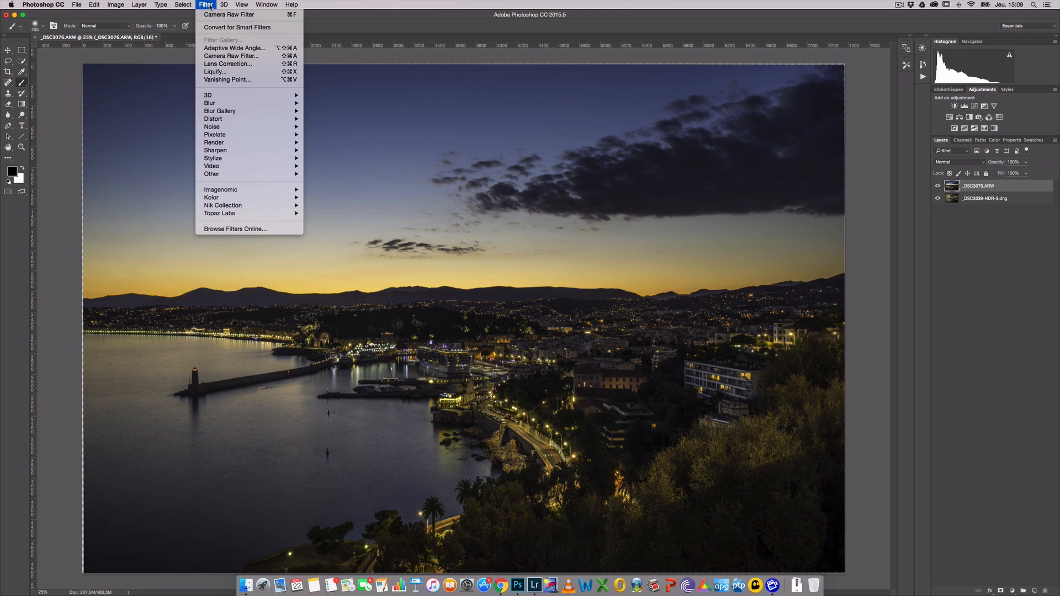
pyautogui.click(251, 57)
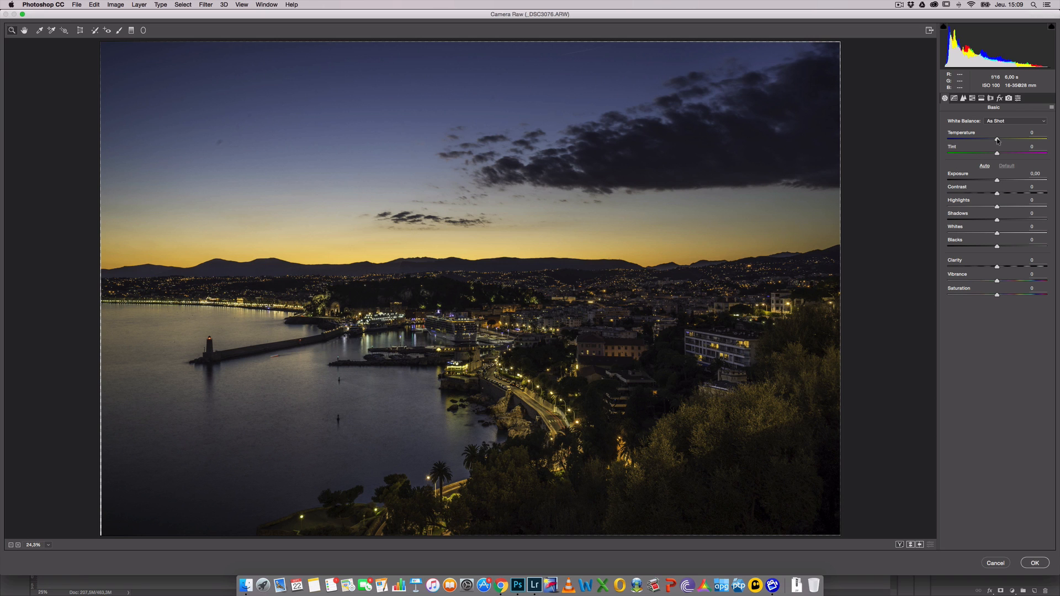
pyautogui.moveTo(997, 141); pyautogui.dragTo(989, 142)
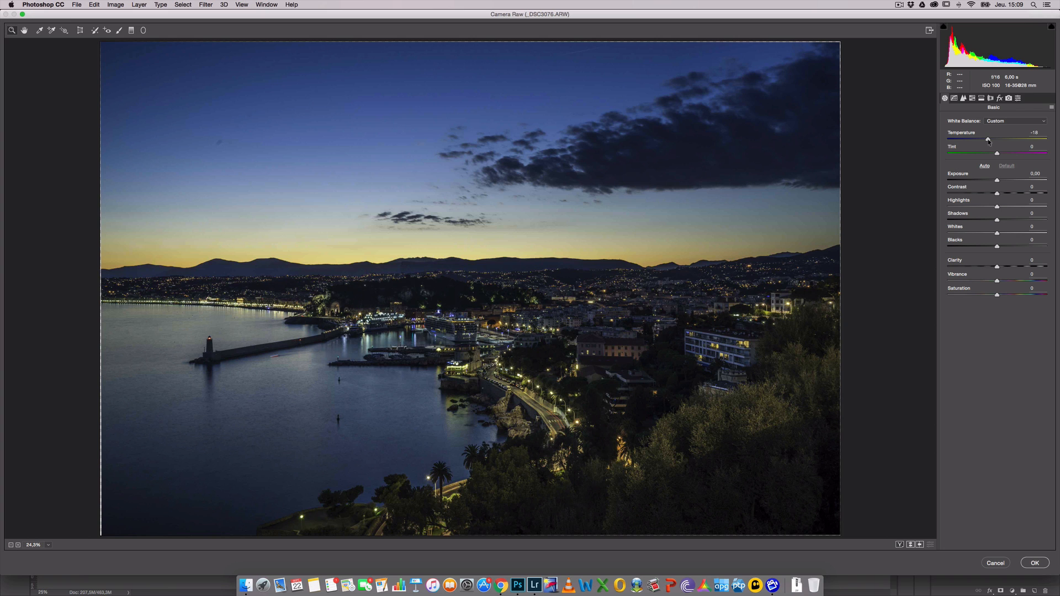
pyautogui.click(1035, 563)
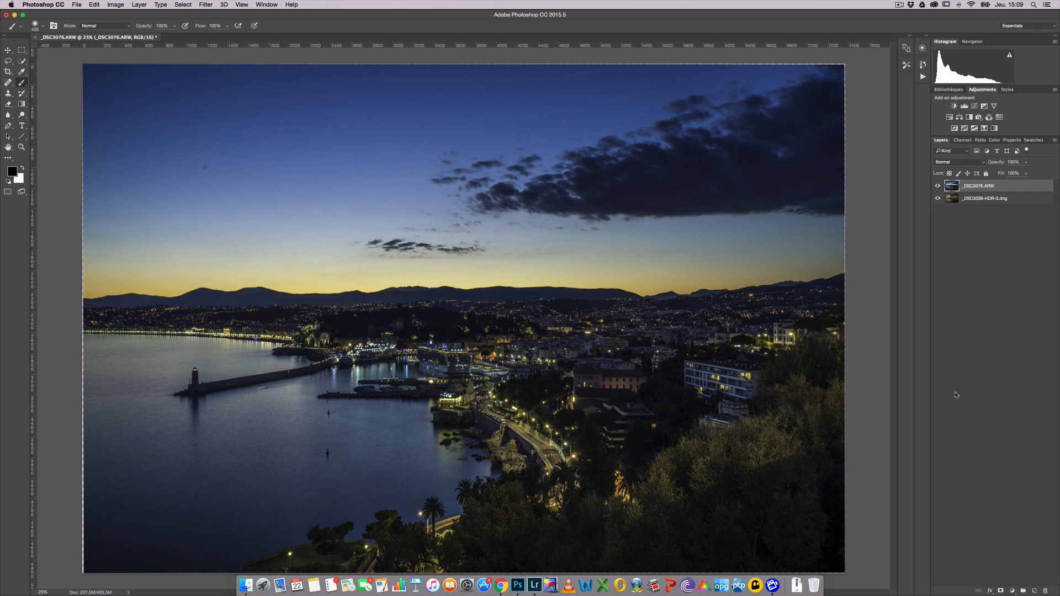
# Step: Toggle the _DSC3076.ARW layer's visibility to compare the cooled dusk exposure with the sunset exposure beneath
pyautogui.click(938, 186)
pyautogui.click(938, 186)
pyautogui.click(938, 186)
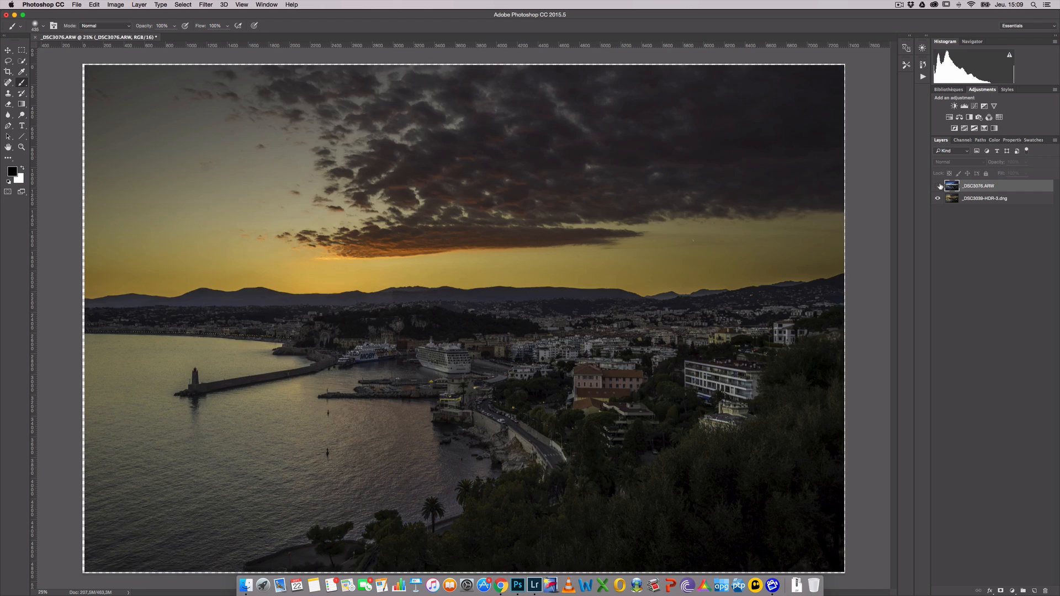
pyautogui.click(938, 186)
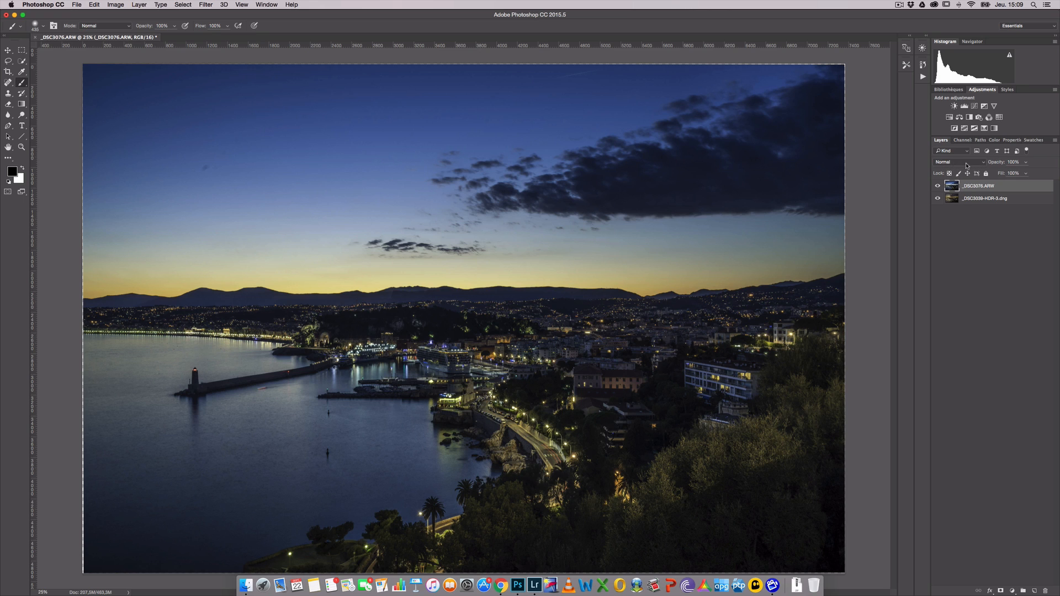
# Step: Set the _DSC3076.ARW layer's blend mode to Lighten
pyautogui.click(968, 163)
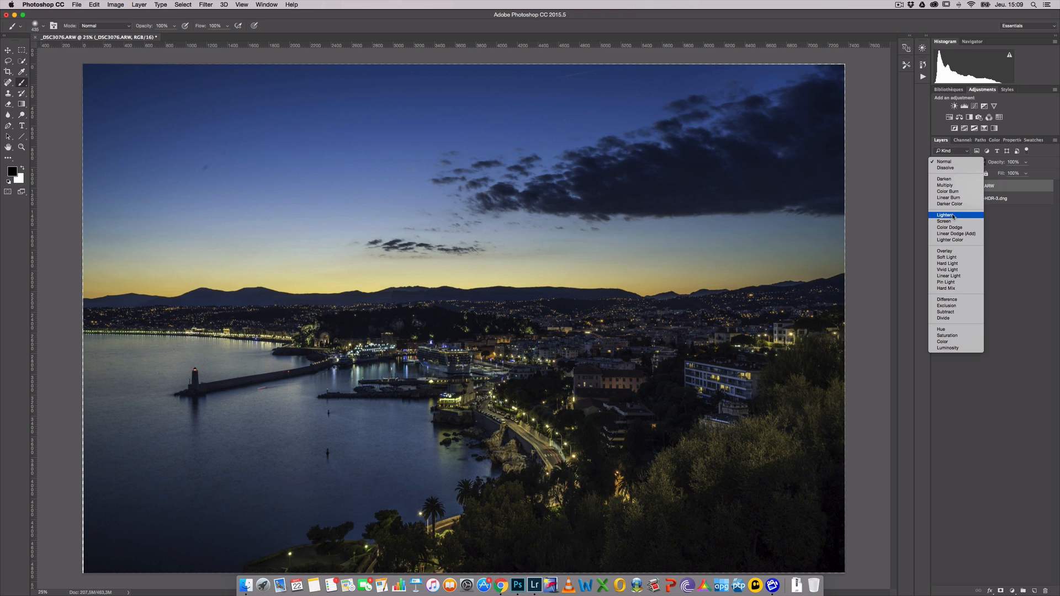
pyautogui.click(951, 150)
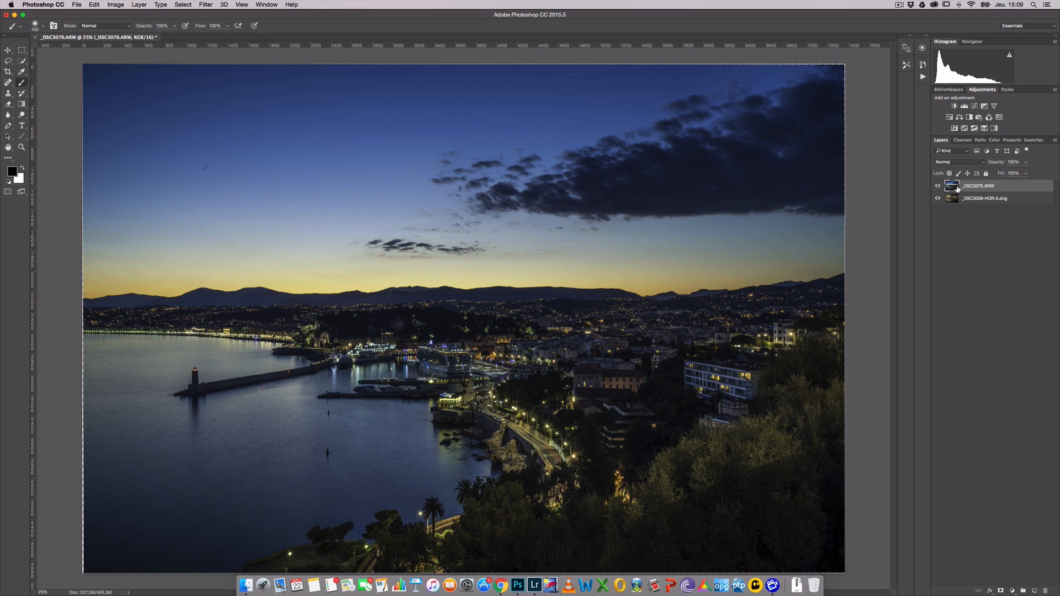
pyautogui.click(972, 201)
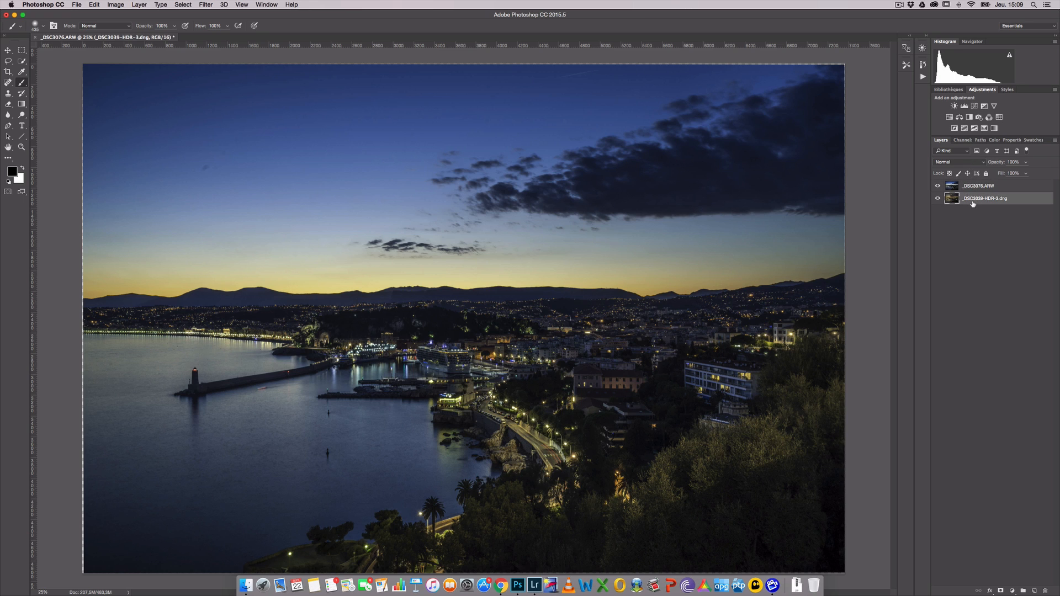
pyautogui.click(938, 186)
pyautogui.click(938, 186)
pyautogui.click(957, 188)
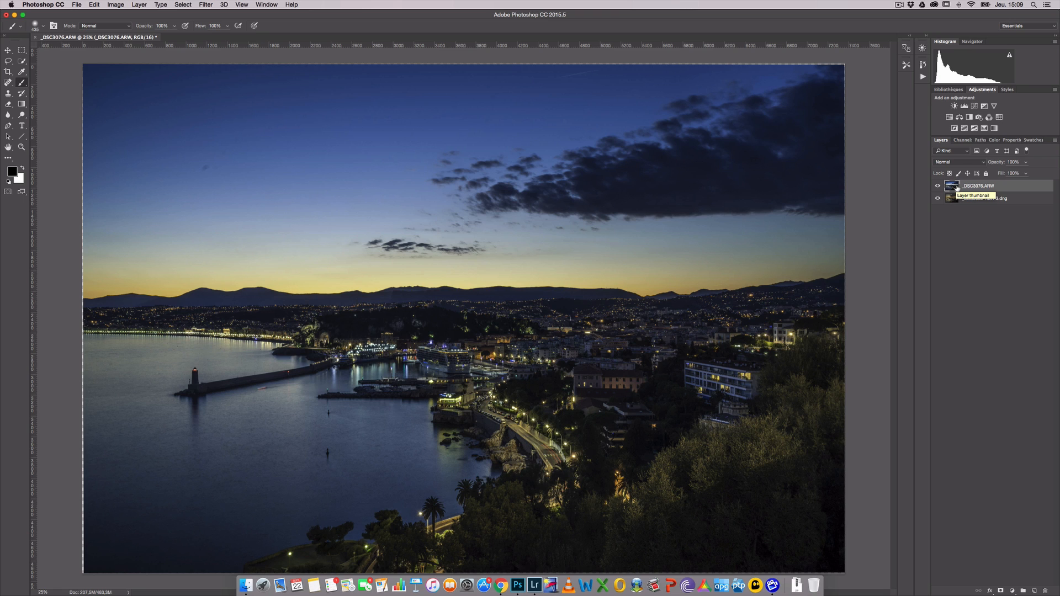
pyautogui.click(963, 200)
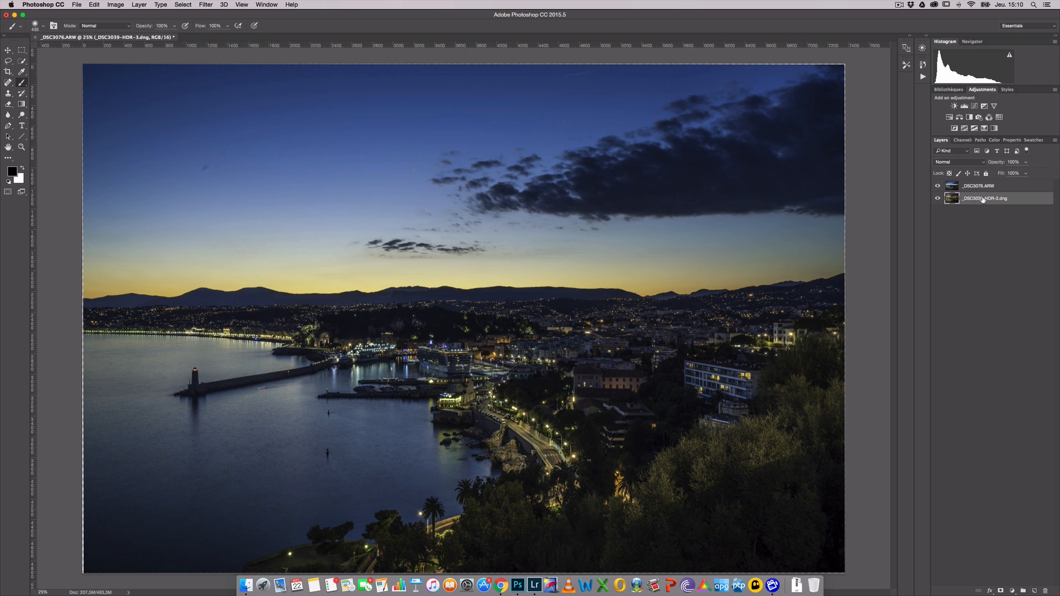
pyautogui.click(976, 188)
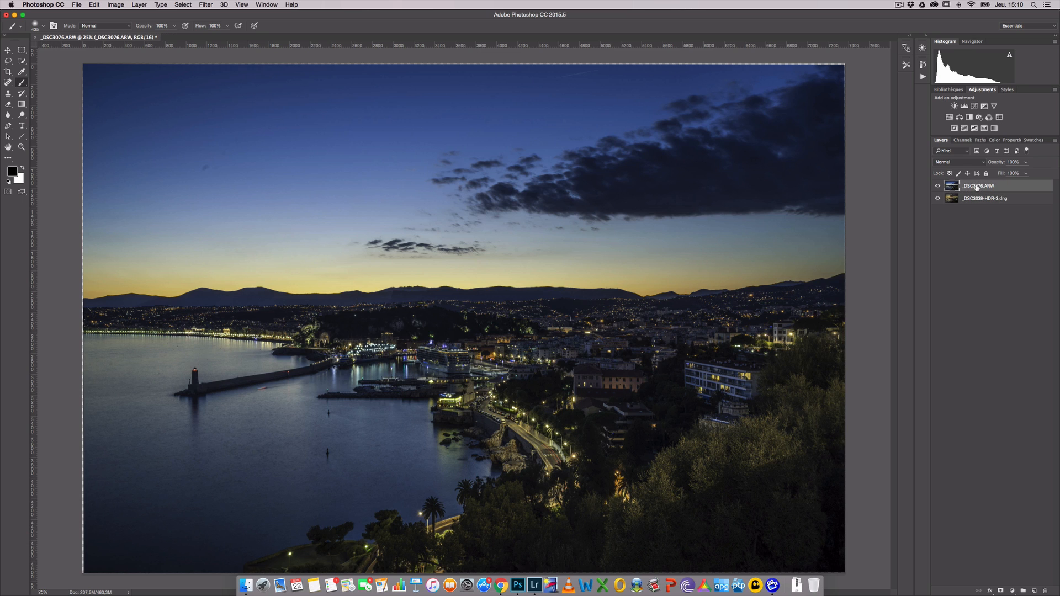
pyautogui.click(972, 163)
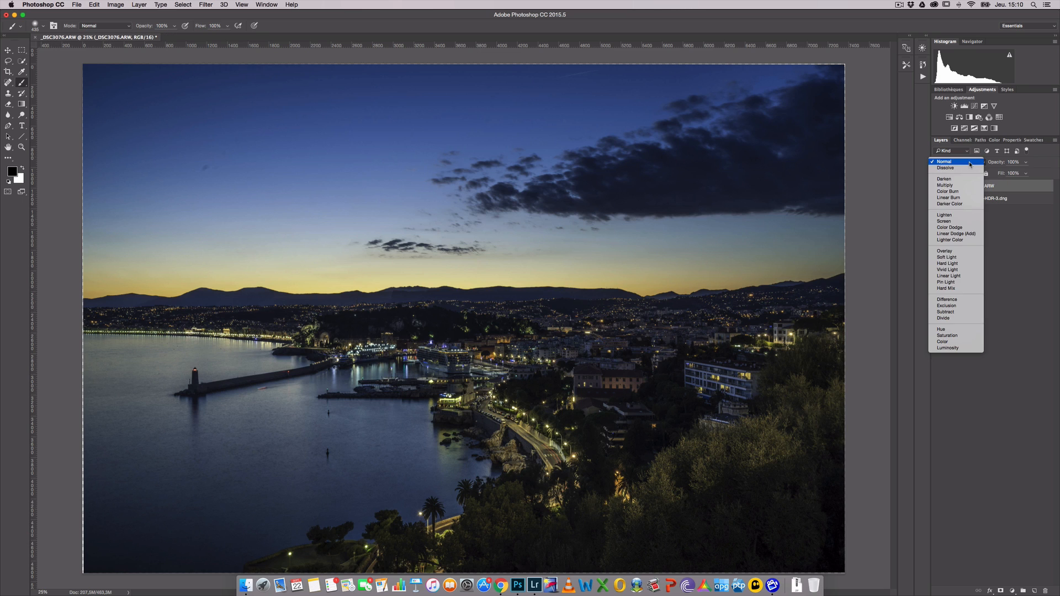
pyautogui.click(956, 216)
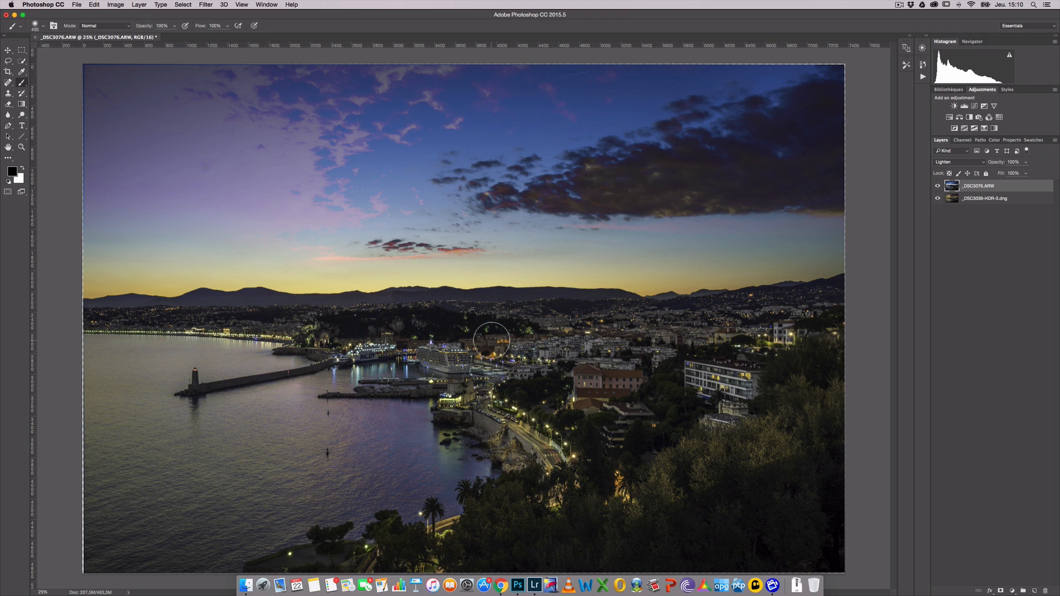
# Step: Compare the Lighten blend with the sunset exposure by toggling _DSC3076.ARW off and on, leaving that layer selected
pyautogui.click(968, 199)
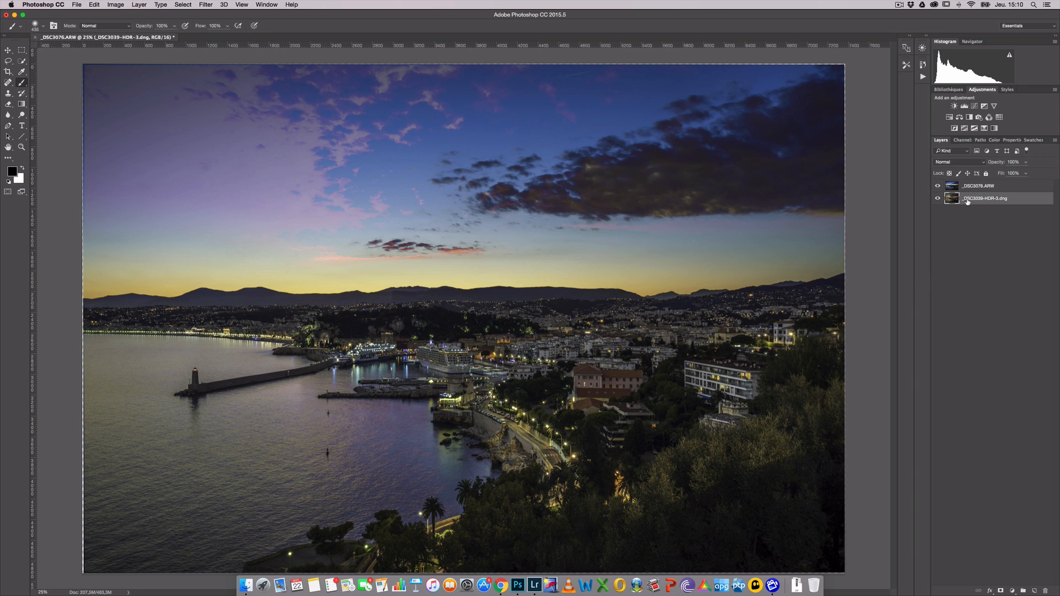
pyautogui.click(938, 186)
pyautogui.click(937, 186)
pyautogui.click(978, 186)
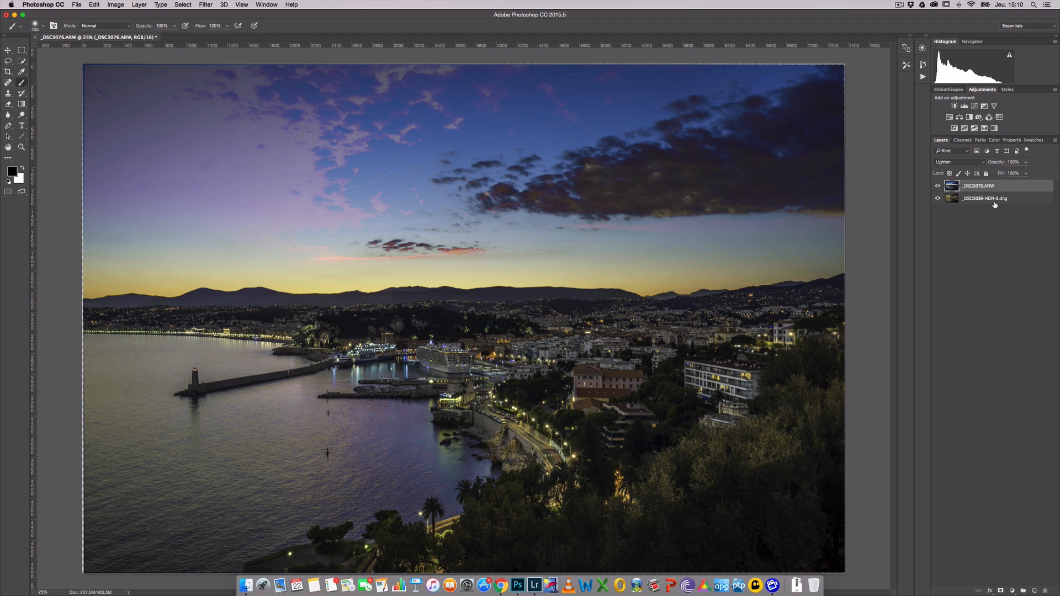
# Step: Add a white layer mask to the _DSC3076.ARW layer and compare the dusk blend with the sunset exposure beneath
pyautogui.click(937, 187)
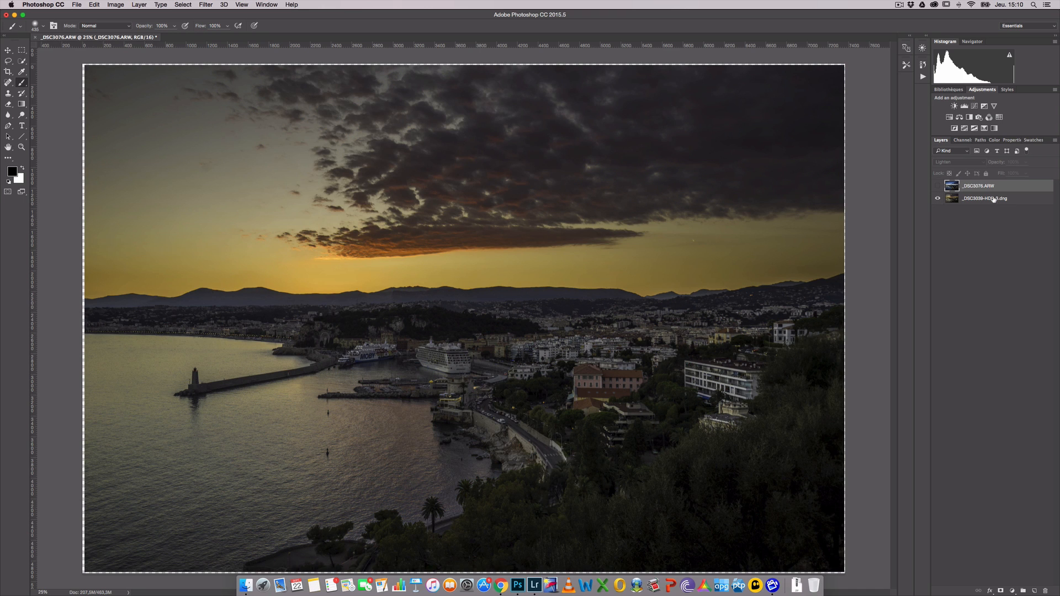
pyautogui.click(937, 187)
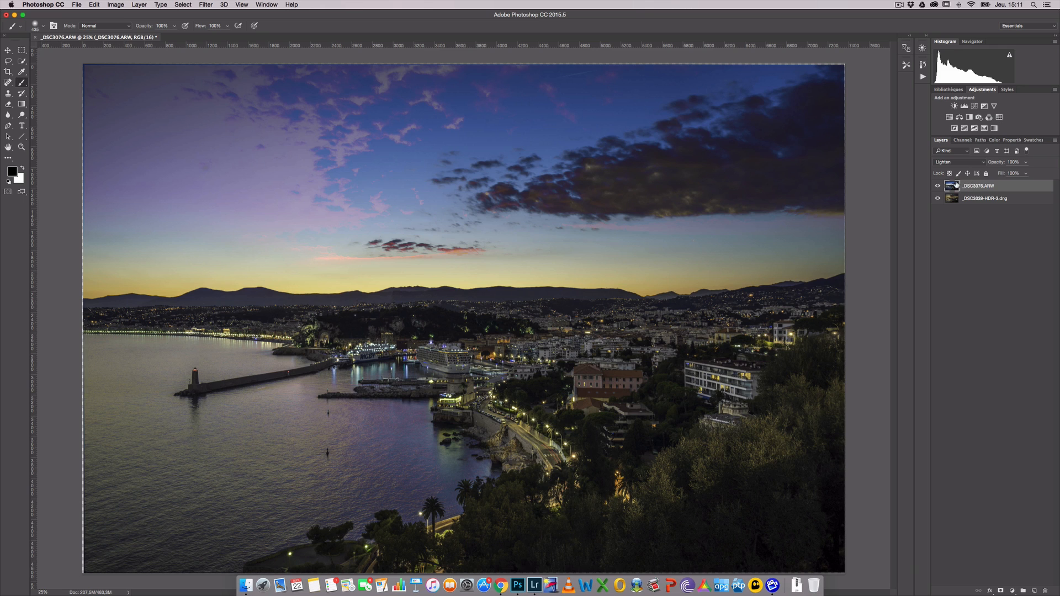
pyautogui.click(1001, 592)
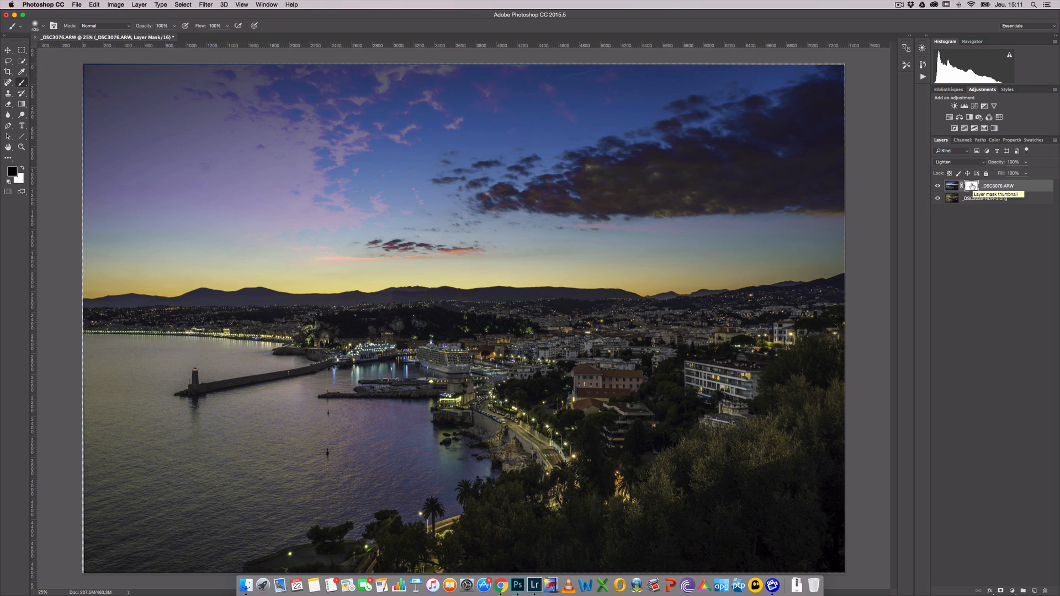
pyautogui.click(953, 188)
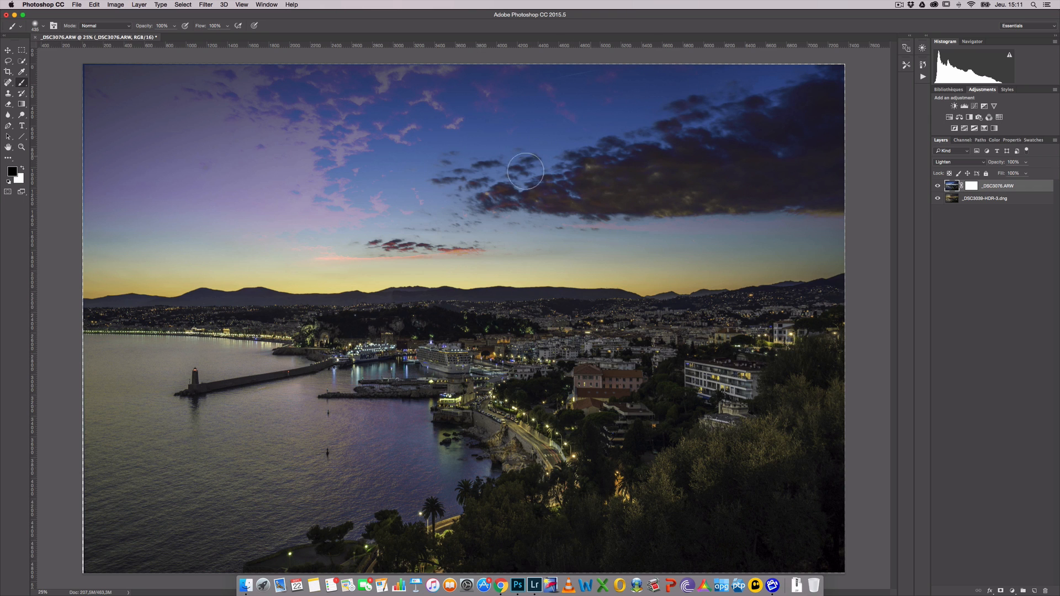
pyautogui.click(937, 189)
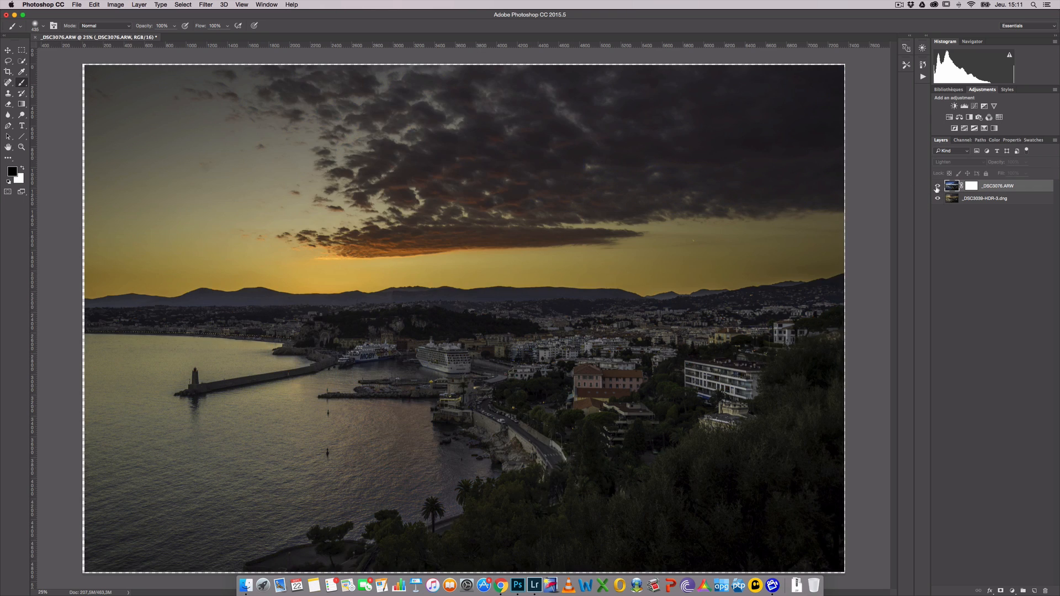
pyautogui.click(937, 189)
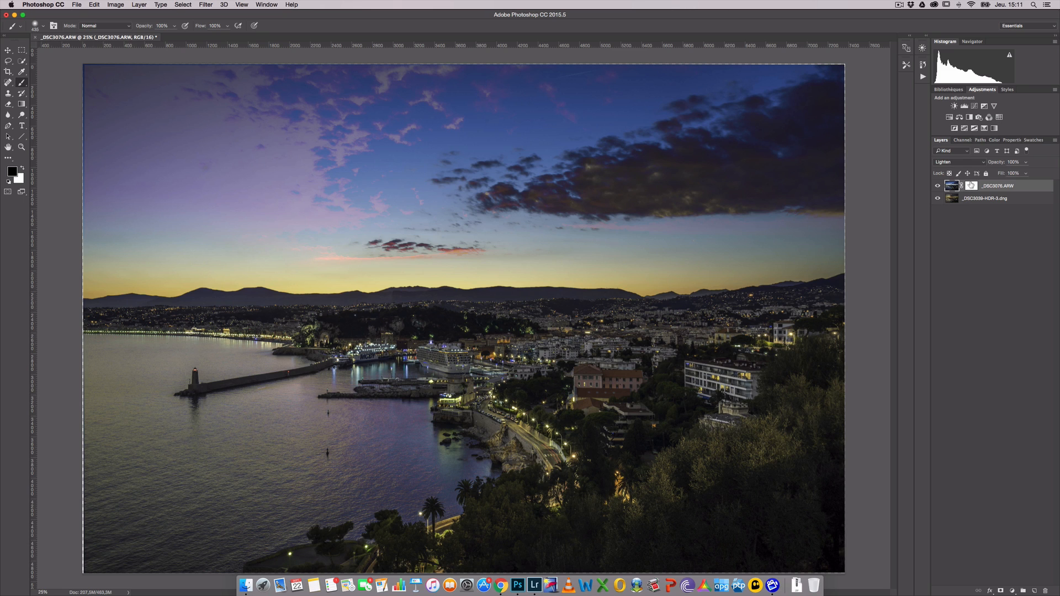
# Step: Paint black over the whole sky on the _DSC3076.ARW layer mask with a large soft brush
pyautogui.click(971, 186)
pyautogui.rightClick(22, 83)
pyautogui.click(22, 86)
pyautogui.moveTo(359, 185)
pyautogui.mouseDown()
pyautogui.moveTo(442, 184)
pyautogui.moveTo(358, 192)
pyautogui.mouseUp()
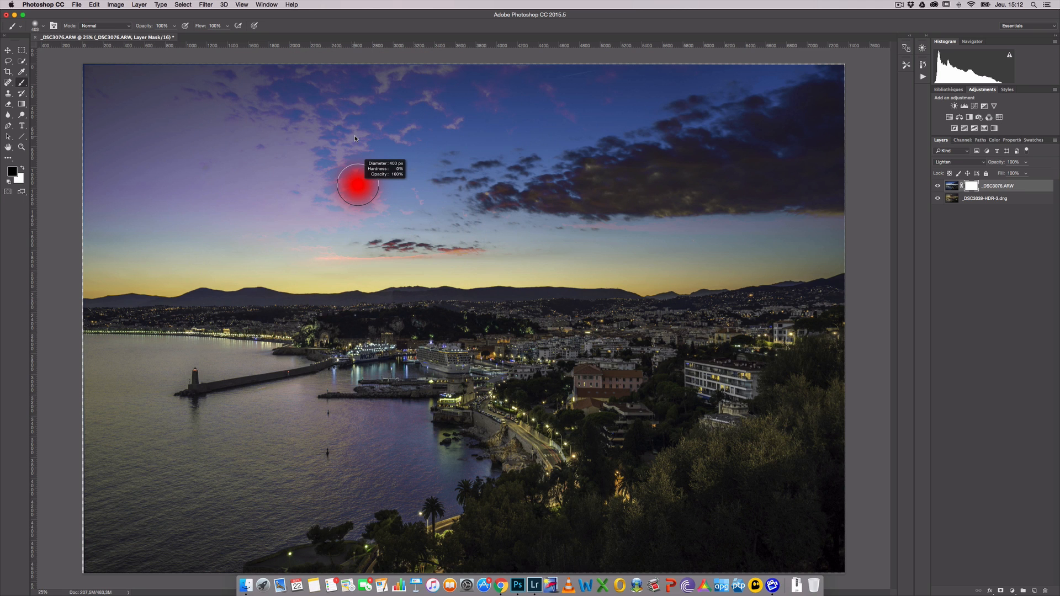
pyautogui.moveTo(355, 135); pyautogui.dragTo(367, 274)
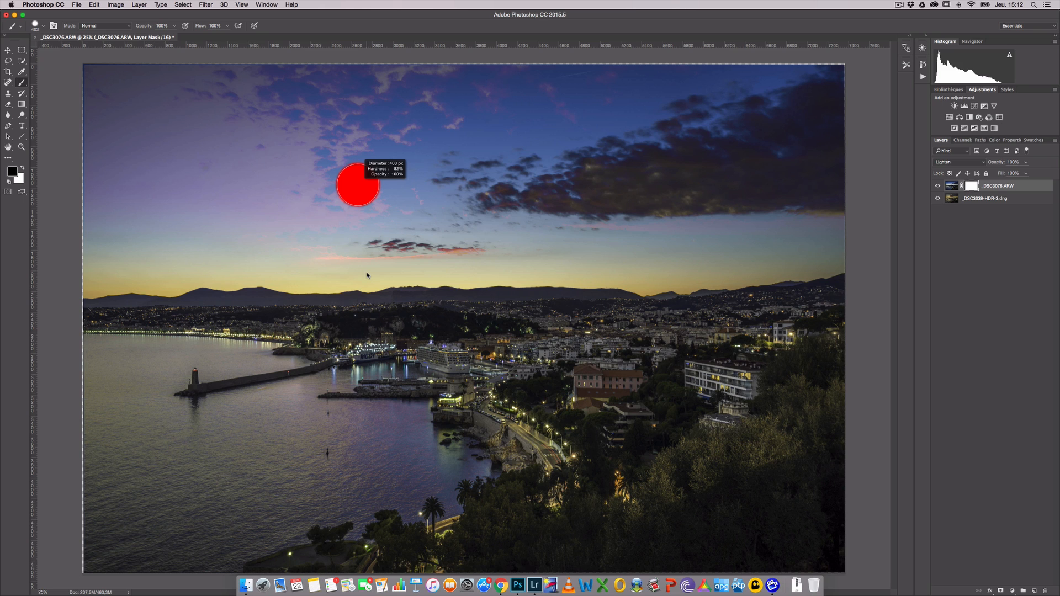
pyautogui.moveTo(368, 274)
pyautogui.mouseDown()
pyautogui.moveTo(364, 159)
pyautogui.moveTo(378, 183)
pyautogui.moveTo(422, 184)
pyautogui.moveTo(409, 183)
pyautogui.mouseUp()
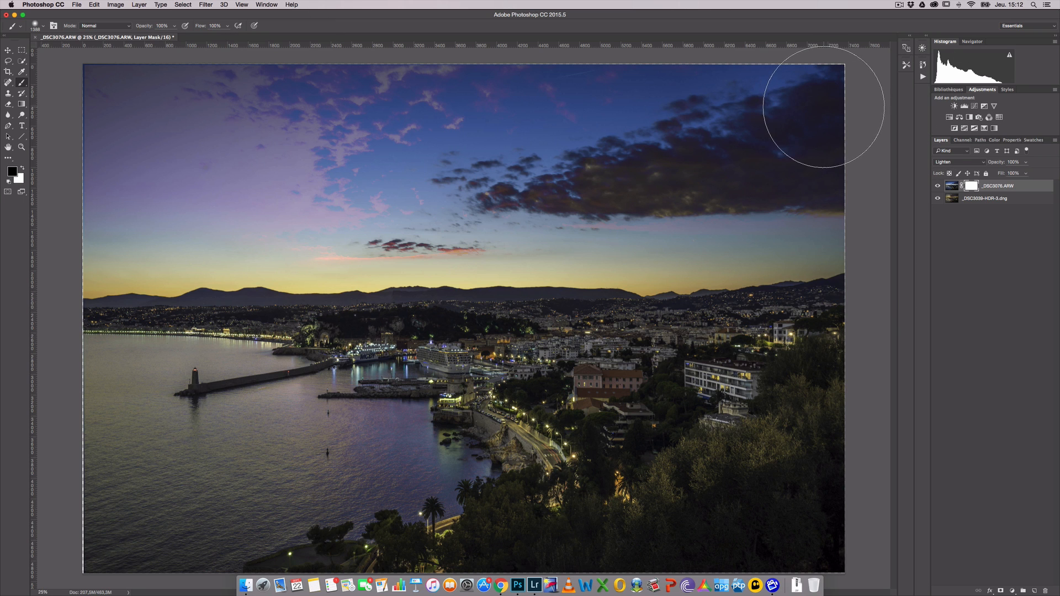
pyautogui.moveTo(824, 109)
pyautogui.mouseDown()
pyautogui.moveTo(258, 115)
pyautogui.moveTo(158, 102)
pyautogui.moveTo(218, 103)
pyautogui.moveTo(91, 165)
pyautogui.moveTo(453, 190)
pyautogui.moveTo(779, 188)
pyautogui.moveTo(694, 201)
pyautogui.moveTo(748, 204)
pyautogui.moveTo(636, 216)
pyautogui.moveTo(117, 217)
pyautogui.mouseUp()
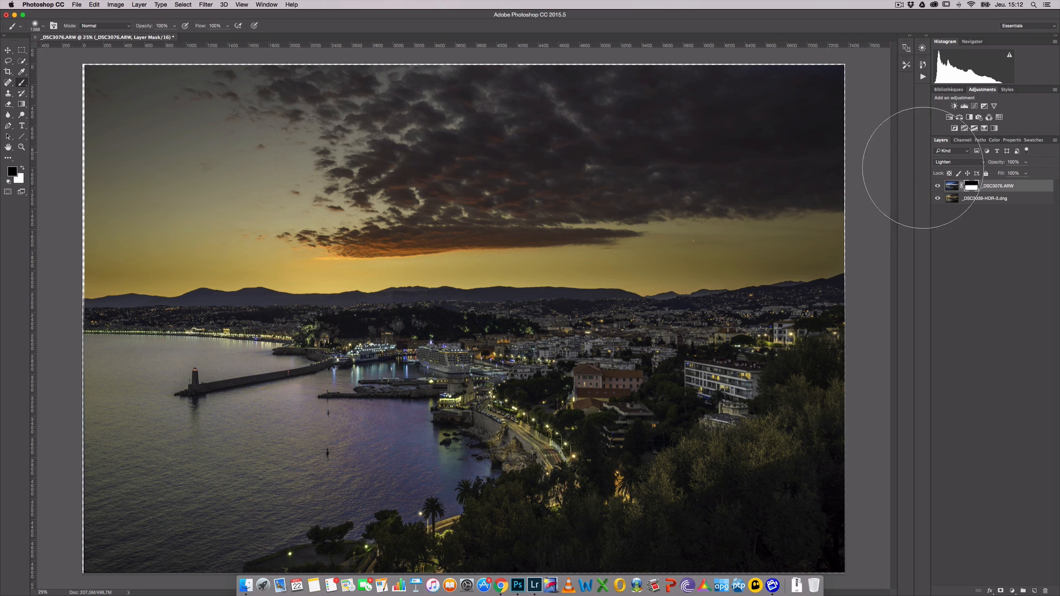
# Step: Mask the remaining dusk sky just above the hills behind the harbour with a smaller soft black brush
pyautogui.hotkey('alt', 'space')
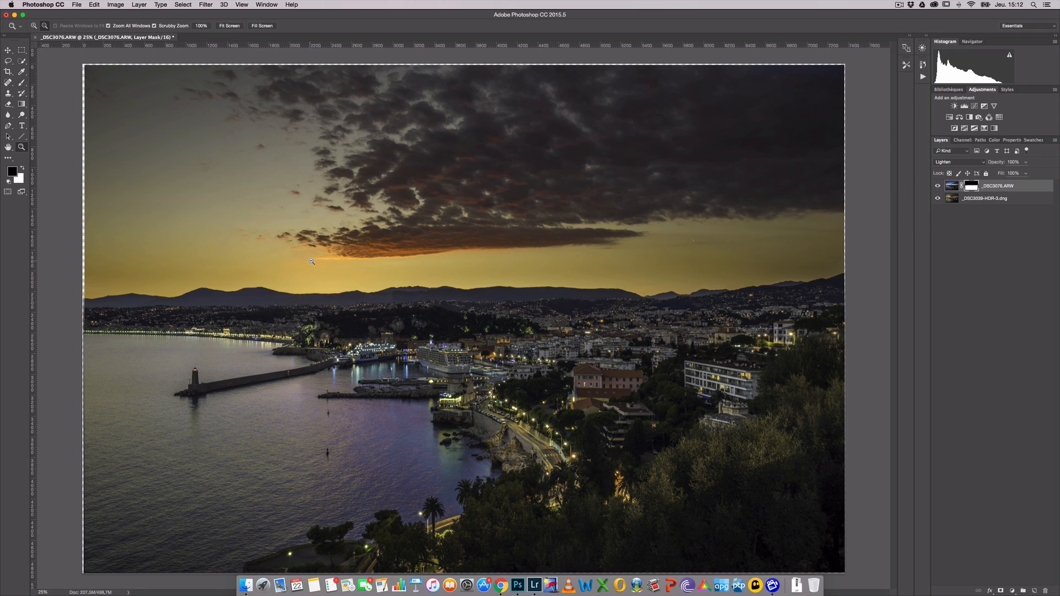
pyautogui.moveTo(290, 267); pyautogui.dragTo(323, 266)
pyautogui.hscroll(-13, 323, 267)
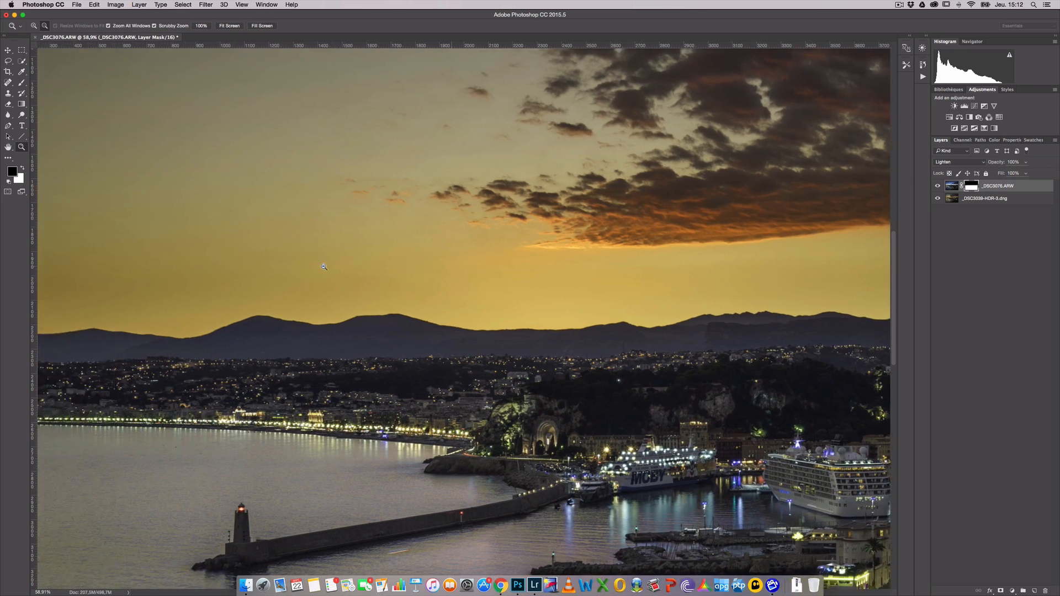
pyautogui.hscroll(5, 323, 267)
pyautogui.hscroll(5, 323, 267)
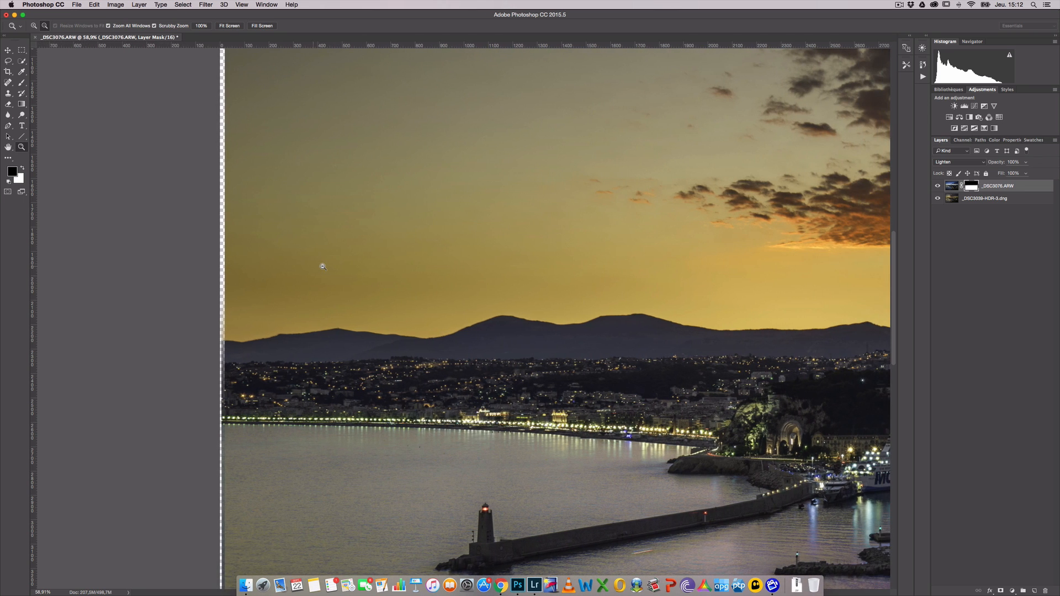
pyautogui.click(24, 85)
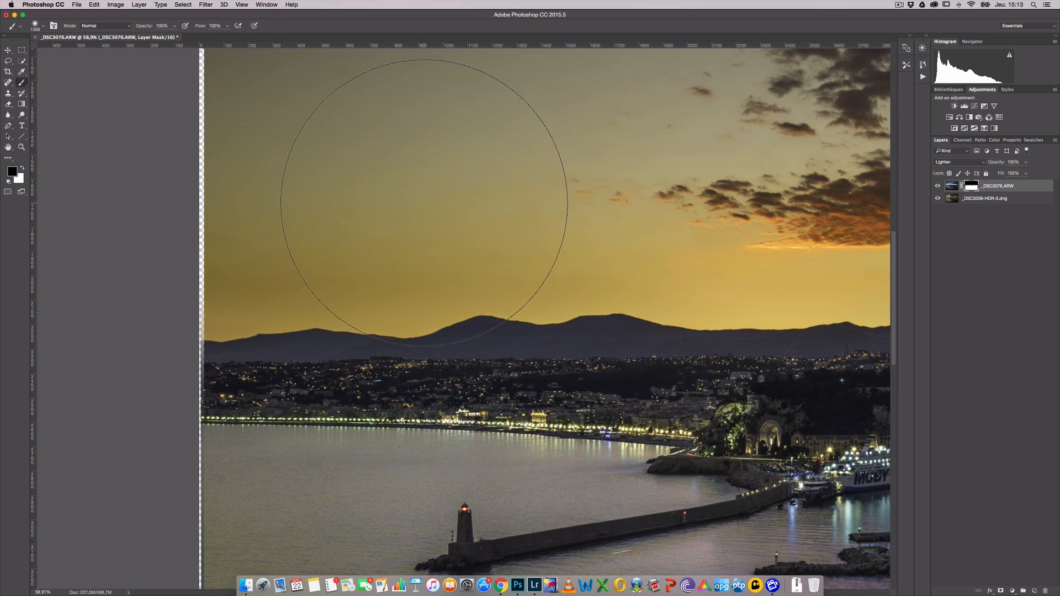
pyautogui.moveTo(425, 203); pyautogui.dragTo(283, 208)
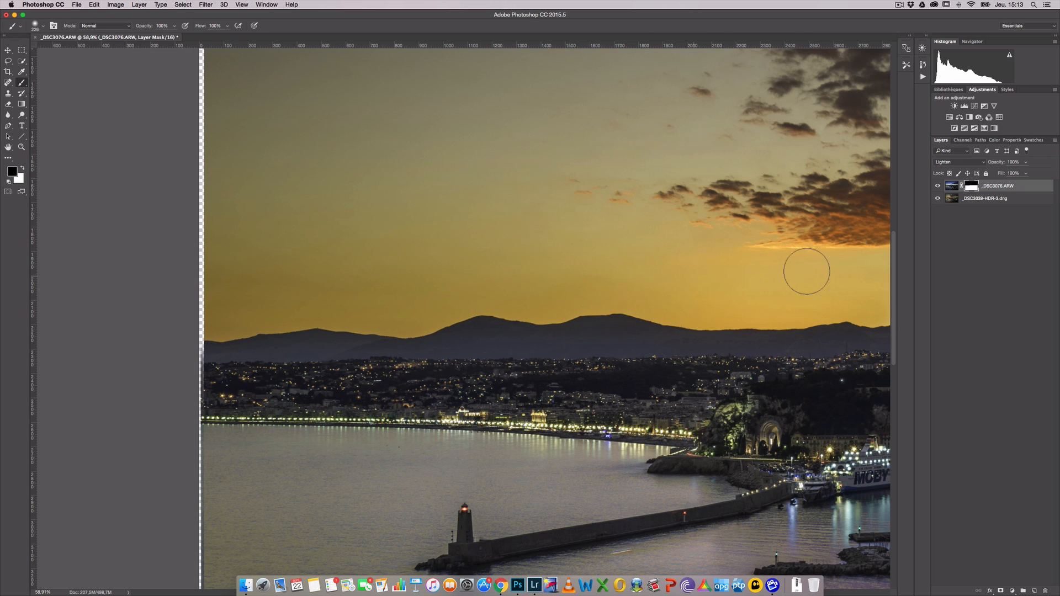
pyautogui.hscroll(10, 794, 270)
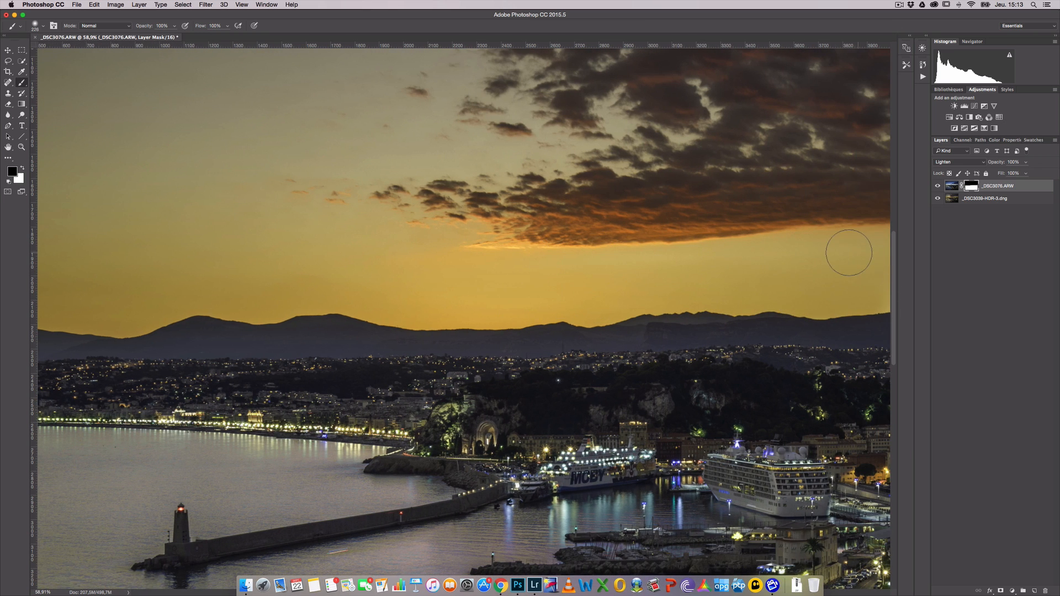
pyautogui.hscroll(10, 845, 248)
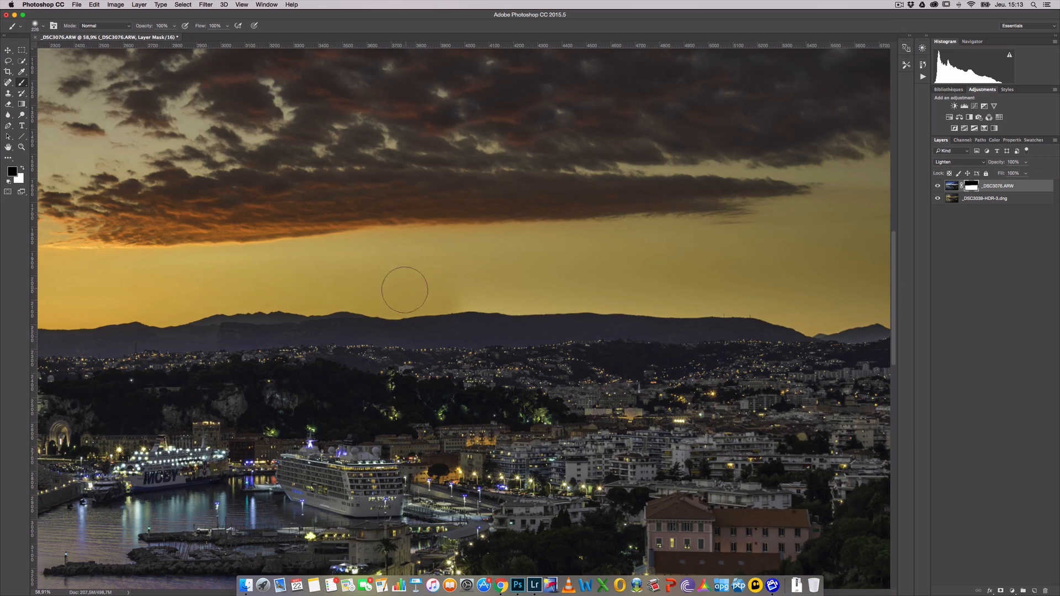
pyautogui.moveTo(406, 291)
pyautogui.mouseDown()
pyautogui.moveTo(763, 297)
pyautogui.moveTo(493, 293)
pyautogui.moveTo(732, 310)
pyautogui.moveTo(789, 296)
pyautogui.mouseUp()
# Step: Extend the black mask painting above the distant hills towards the right edge of the photo
pyautogui.hscroll(1, 790, 296)
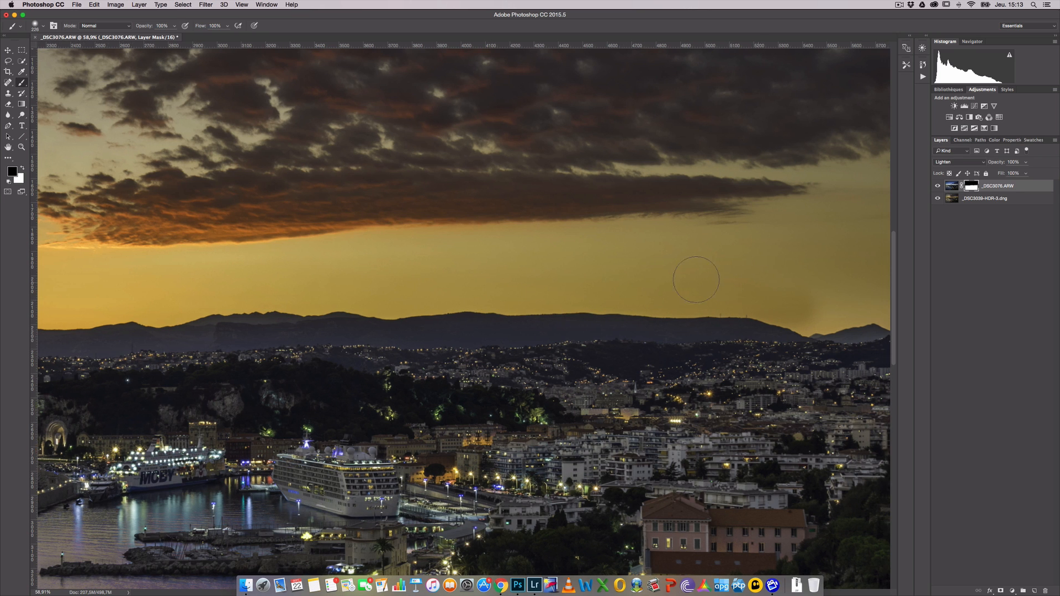
pyautogui.hscroll(1, 745, 277)
pyautogui.hscroll(3, 744, 277)
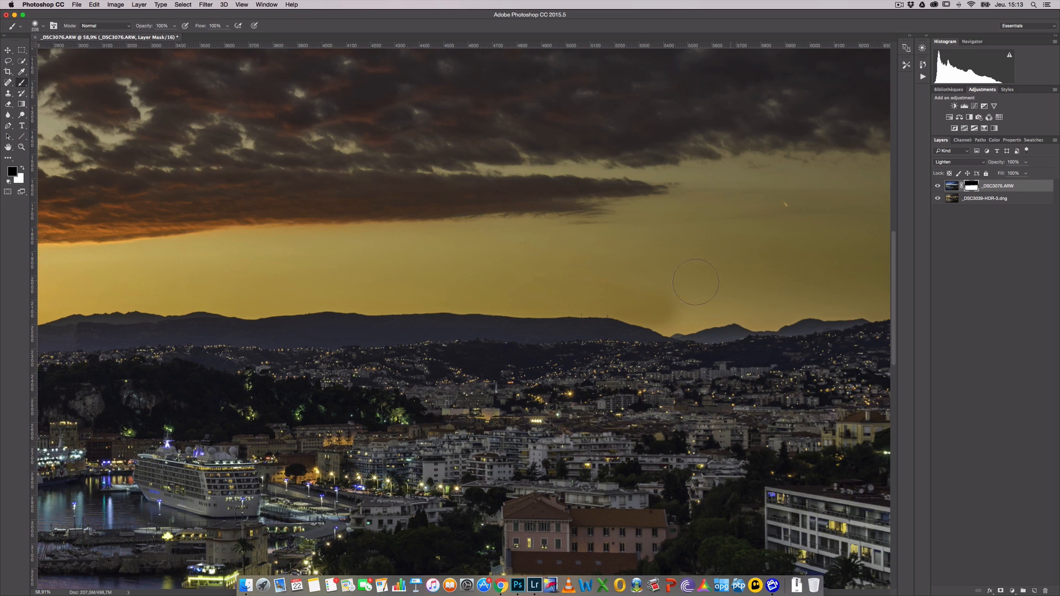
pyautogui.moveTo(626, 301)
pyautogui.mouseDown()
pyautogui.moveTo(785, 313)
pyautogui.moveTo(848, 298)
pyautogui.mouseUp()
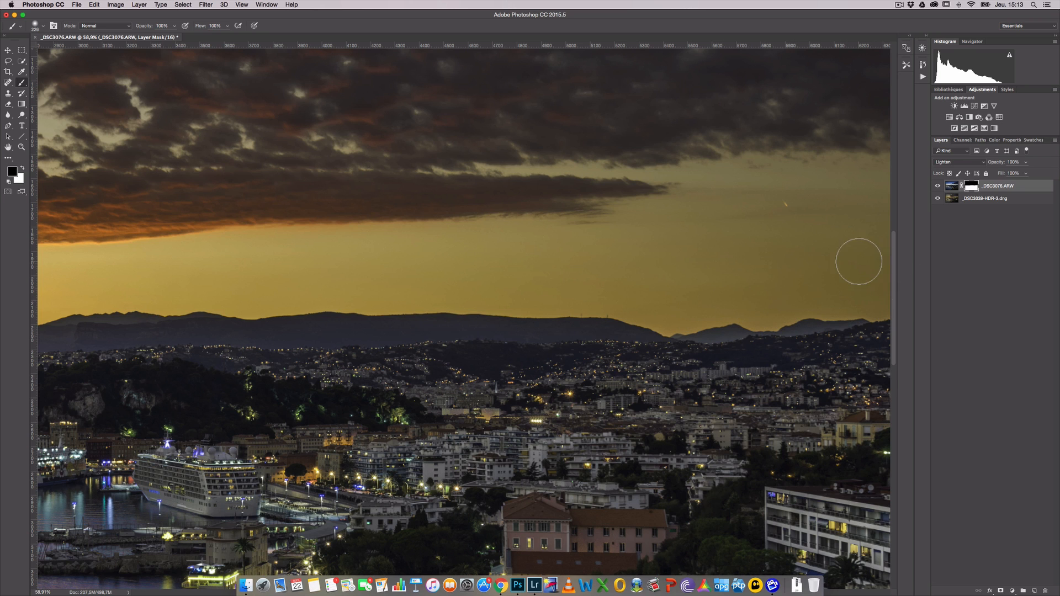
pyautogui.hscroll(6, 857, 261)
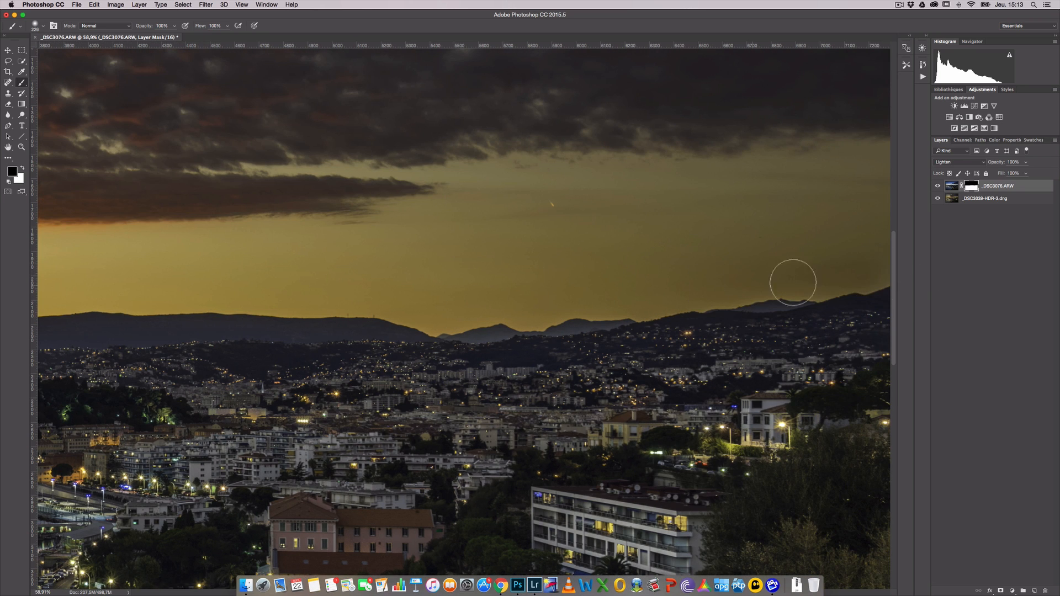
pyautogui.hscroll(4, 844, 257)
pyautogui.hscroll(1, 844, 259)
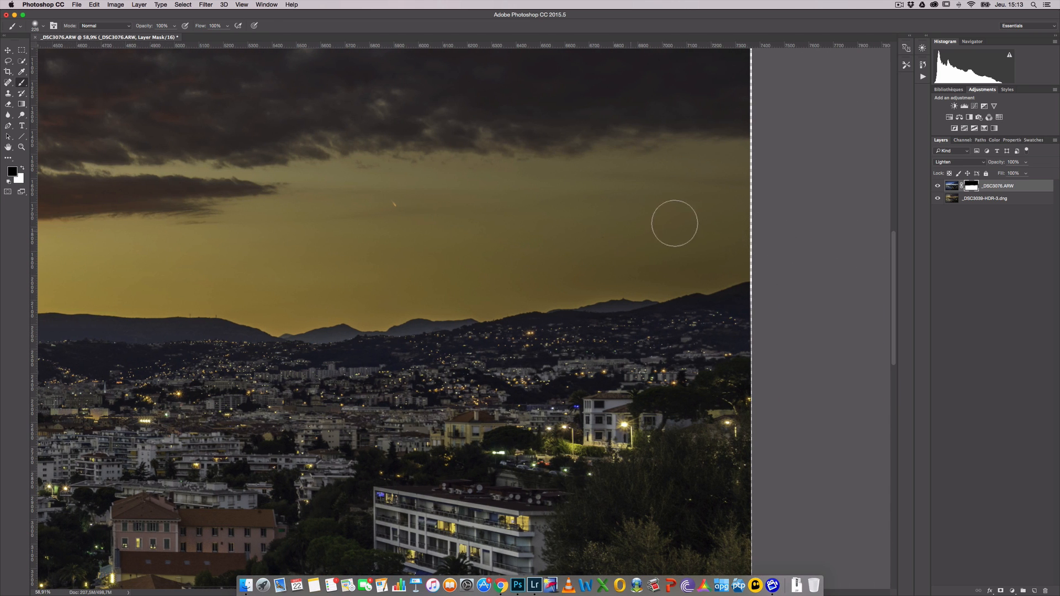
# Step: Compare the masked blend with the sunset exposure on the whole image by repeatedly hiding and showing the _DSC3076.ARW layer
pyautogui.press('z')
pyautogui.moveTo(677, 220); pyautogui.dragTo(607, 213)
pyautogui.click(938, 186)
pyautogui.click(938, 186)
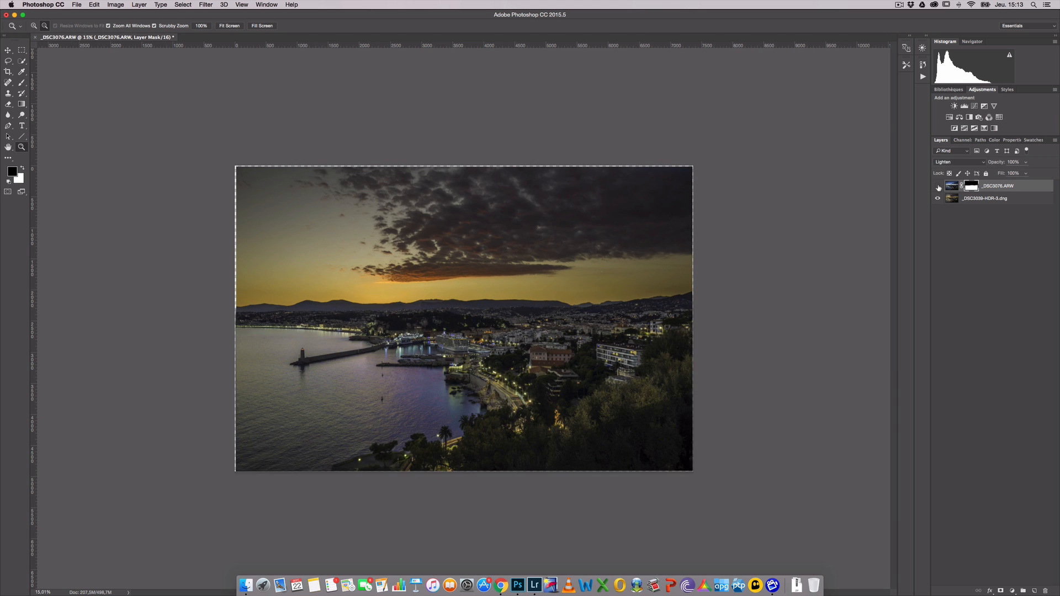
pyautogui.click(938, 186)
pyautogui.click(938, 187)
pyautogui.click(938, 187)
pyautogui.click(937, 187)
pyautogui.click(937, 187)
pyautogui.click(952, 200)
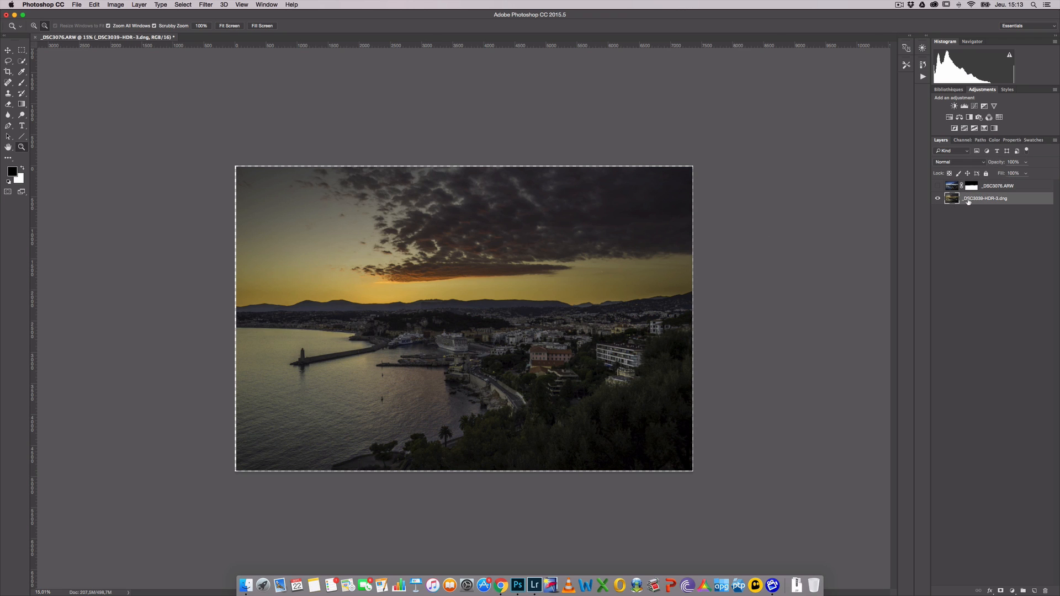
pyautogui.click(938, 187)
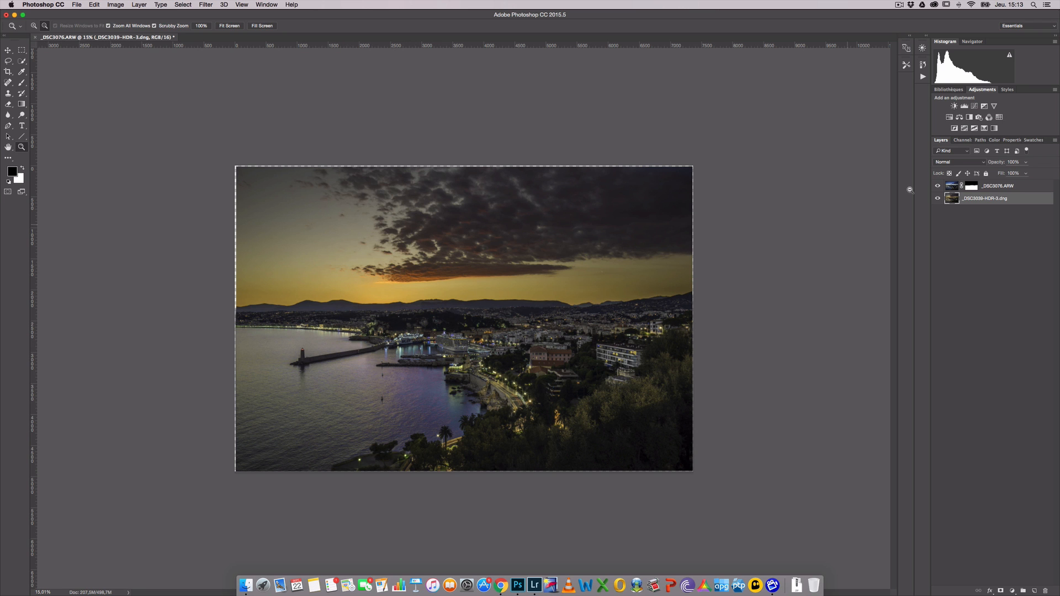
# Step: Paint black over the open sea on the _DSC3076.ARW layer mask with an enlarged soft brush
pyautogui.moveTo(359, 390); pyautogui.dragTo(371, 392)
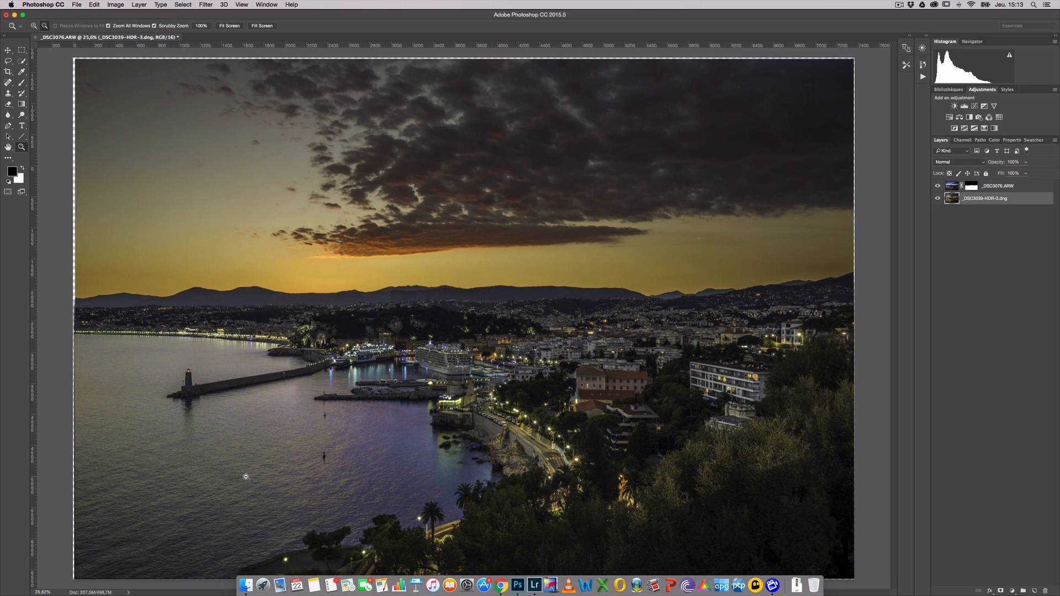
pyautogui.click(974, 188)
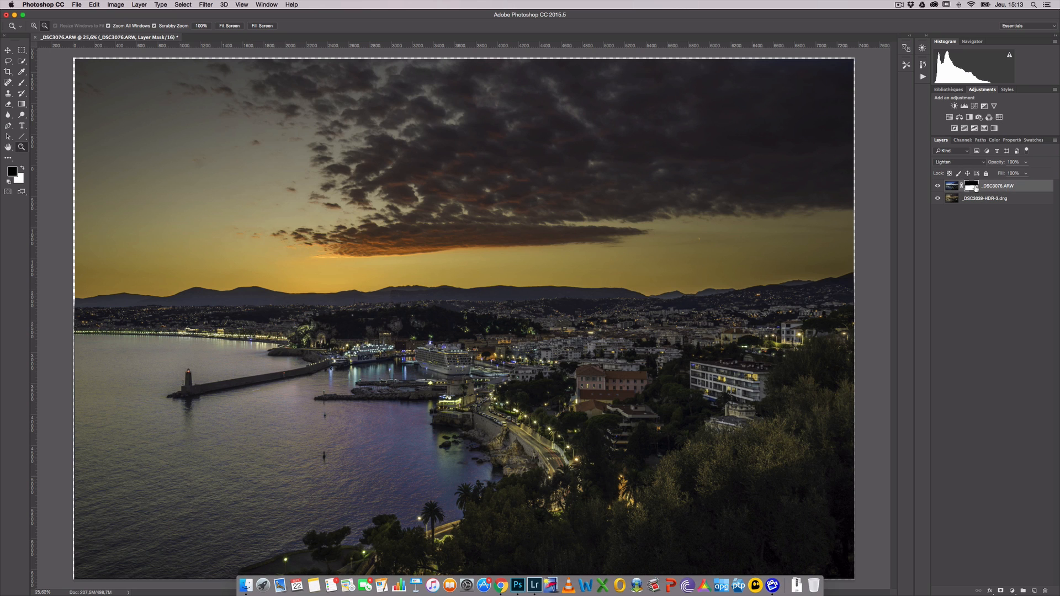
pyautogui.click(23, 85)
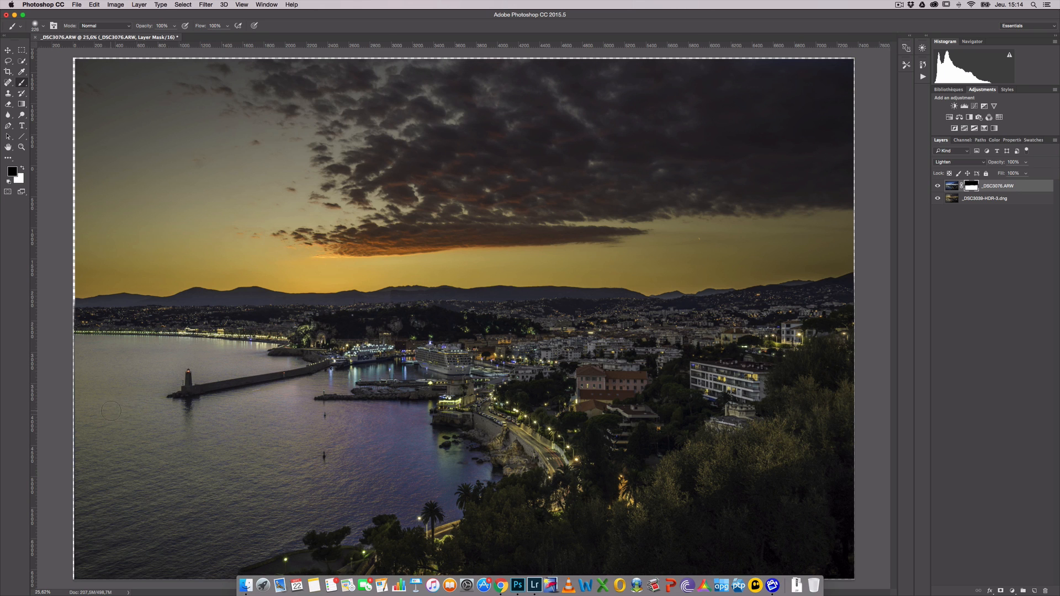
pyautogui.moveTo(111, 411)
pyautogui.mouseDown()
pyautogui.moveTo(155, 411)
pyautogui.moveTo(120, 400)
pyautogui.moveTo(248, 399)
pyautogui.mouseUp()
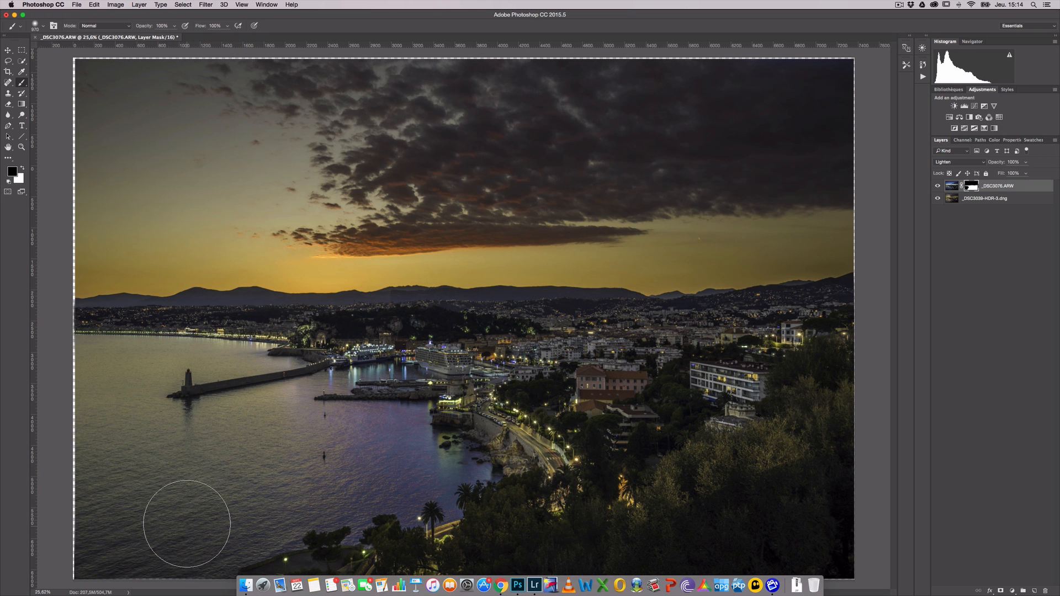
pyautogui.moveTo(332, 490)
pyautogui.mouseDown()
pyautogui.moveTo(296, 486)
pyautogui.moveTo(379, 473)
pyautogui.moveTo(330, 469)
pyautogui.moveTo(400, 465)
pyautogui.moveTo(292, 452)
pyautogui.mouseUp()
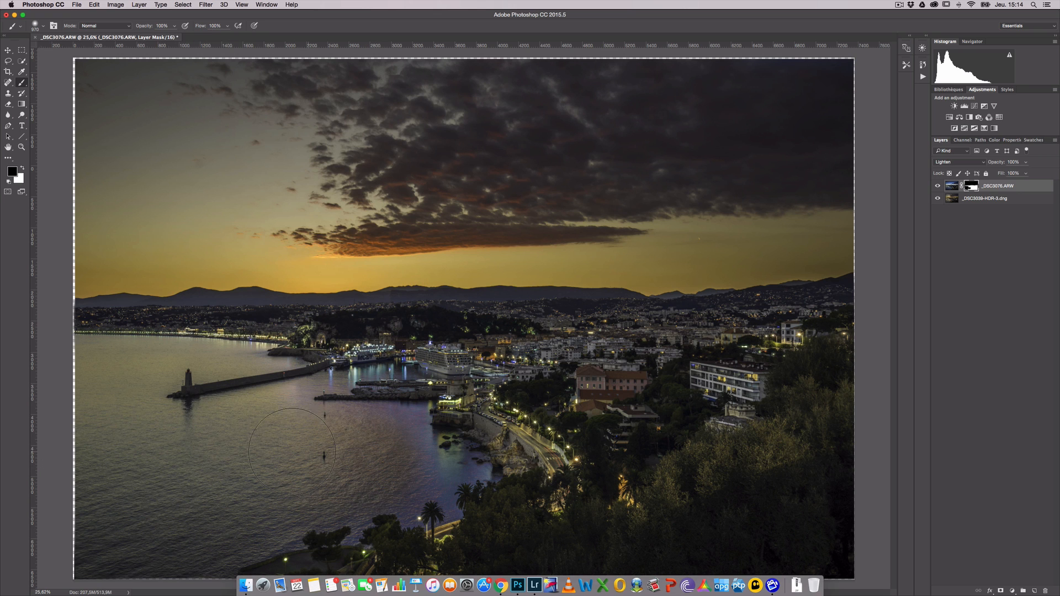
# Step: Display the _DSC3076.ARW mask alone, paint black over the gaps in the sea area, and return to the image view
pyautogui.keyDown('alt'); pyautogui.click(975, 189); pyautogui.keyUp('alt')
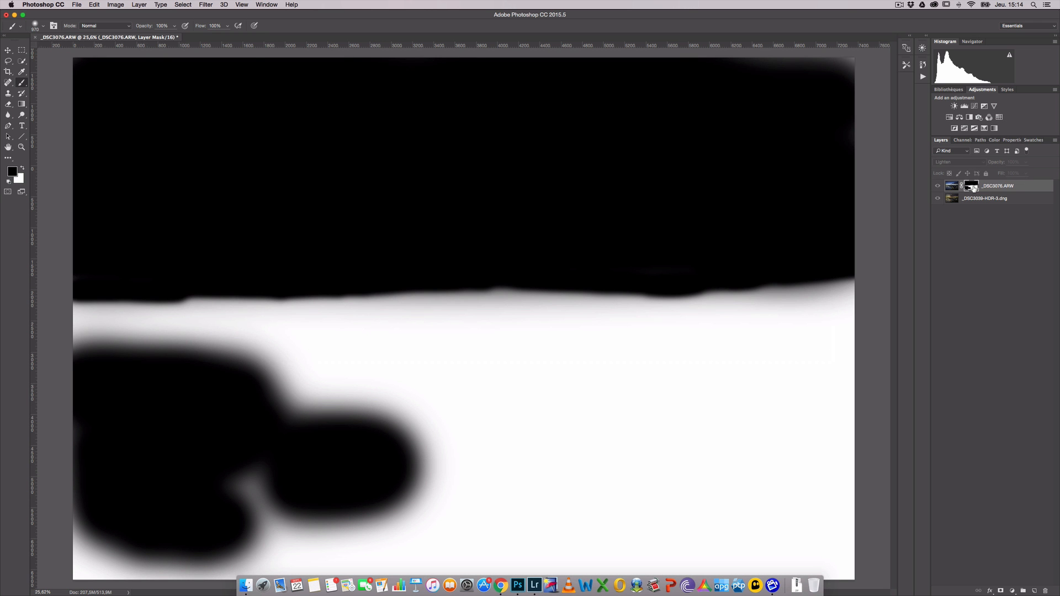
pyautogui.moveTo(71, 556)
pyautogui.mouseDown()
pyautogui.moveTo(249, 533)
pyautogui.moveTo(260, 493)
pyautogui.mouseUp()
pyautogui.keyDown('alt'); pyautogui.click(976, 189); pyautogui.keyUp('alt')
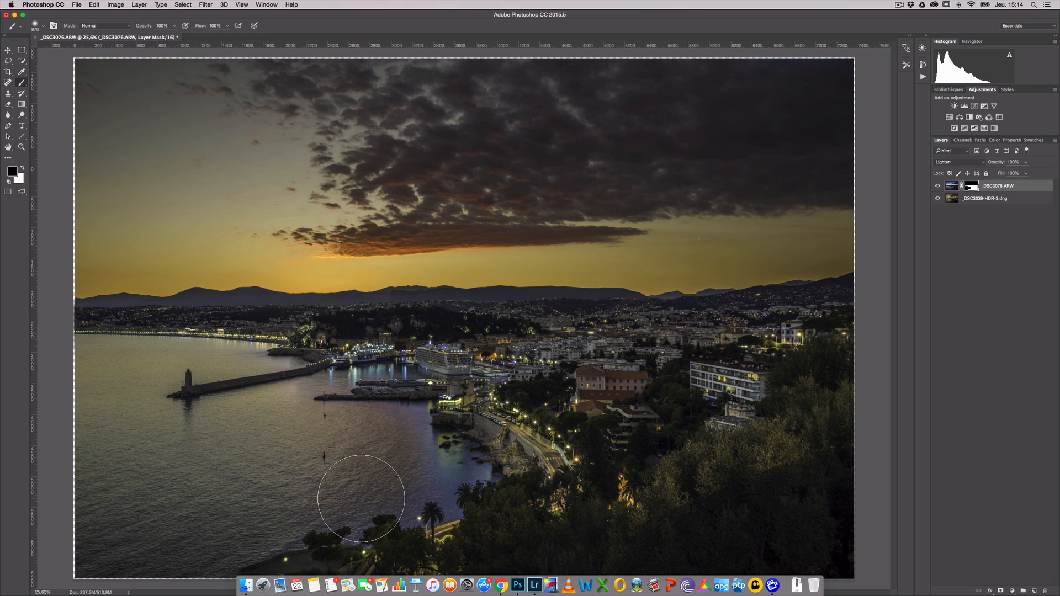
# Step: Refine the _DSC3076.ARW mask over the water along the wooded shoreline with a smaller black brush
pyautogui.moveTo(361, 498)
pyautogui.mouseDown()
pyautogui.moveTo(426, 492)
pyautogui.moveTo(383, 479)
pyautogui.moveTo(430, 488)
pyautogui.moveTo(389, 497)
pyautogui.moveTo(410, 503)
pyautogui.moveTo(429, 475)
pyautogui.mouseUp()
pyautogui.press('z')
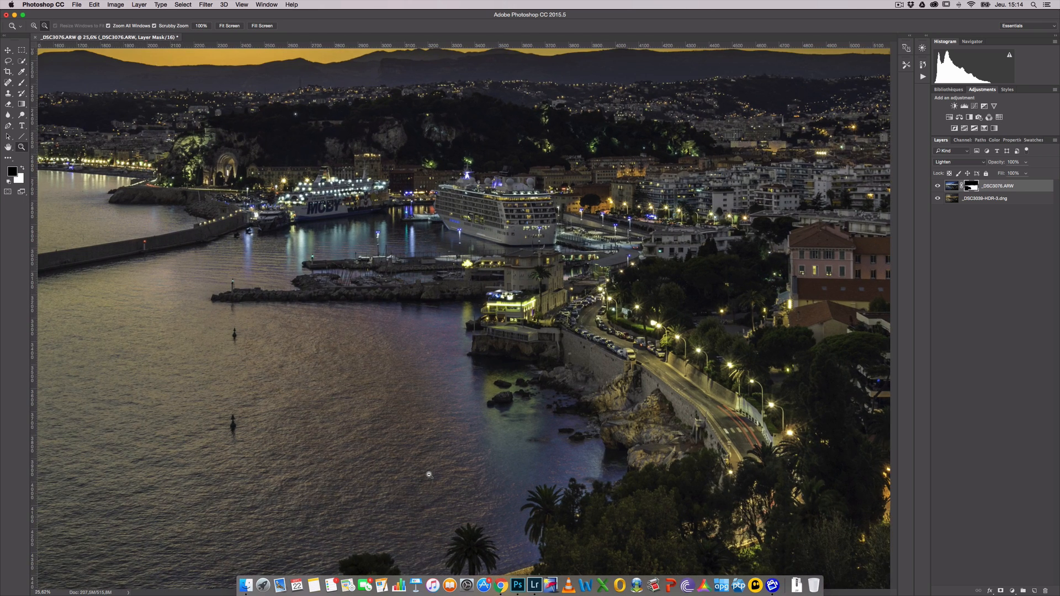
pyautogui.scroll(-10, 429, 475)
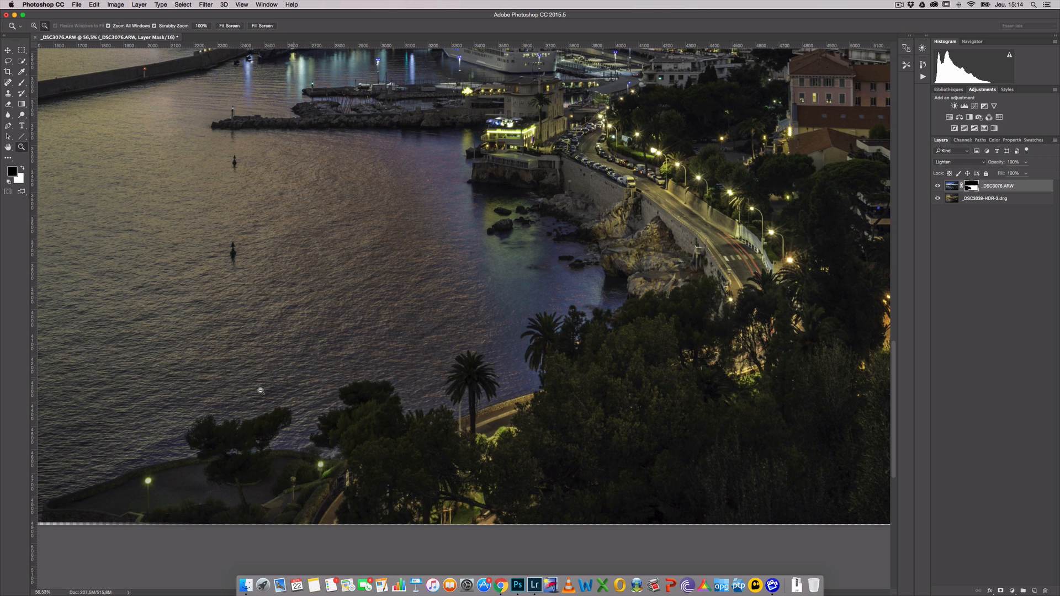
pyautogui.scroll(-2, 259, 386)
pyautogui.hscroll(-3, 260, 386)
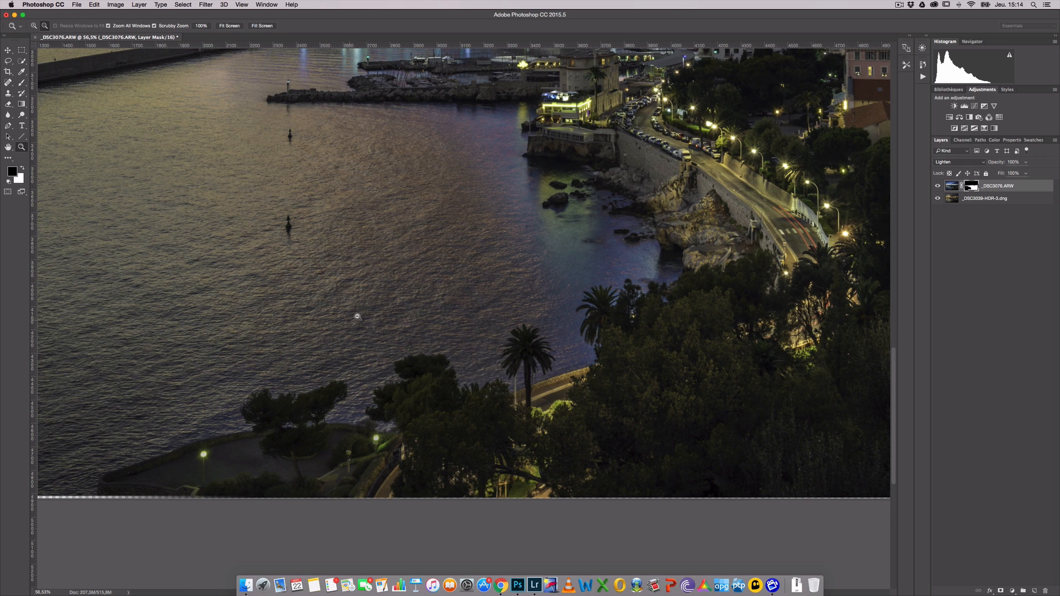
pyautogui.press('b')
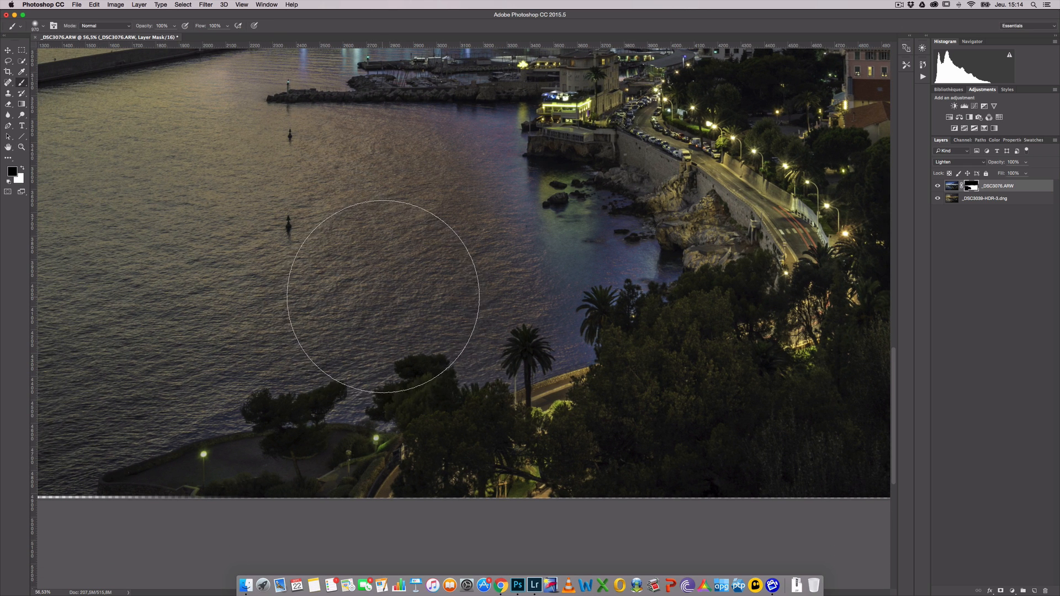
pyautogui.moveTo(380, 290); pyautogui.dragTo(272, 302)
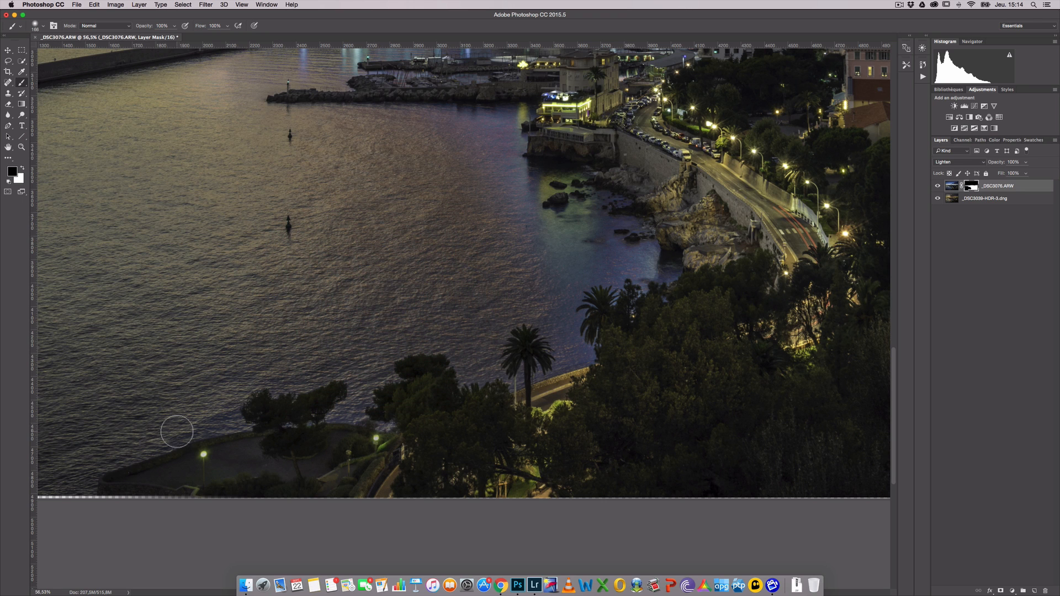
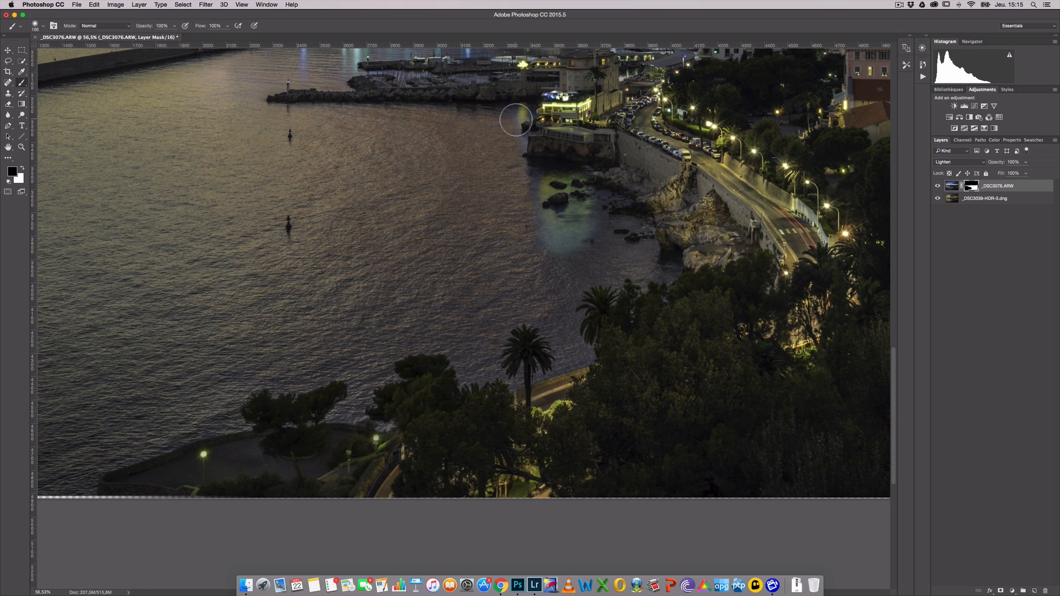
# Step: Inspect the blended water from the restaurant shore across the harbour to the lighthouse jetty
pyautogui.scroll(5, 352, 173)
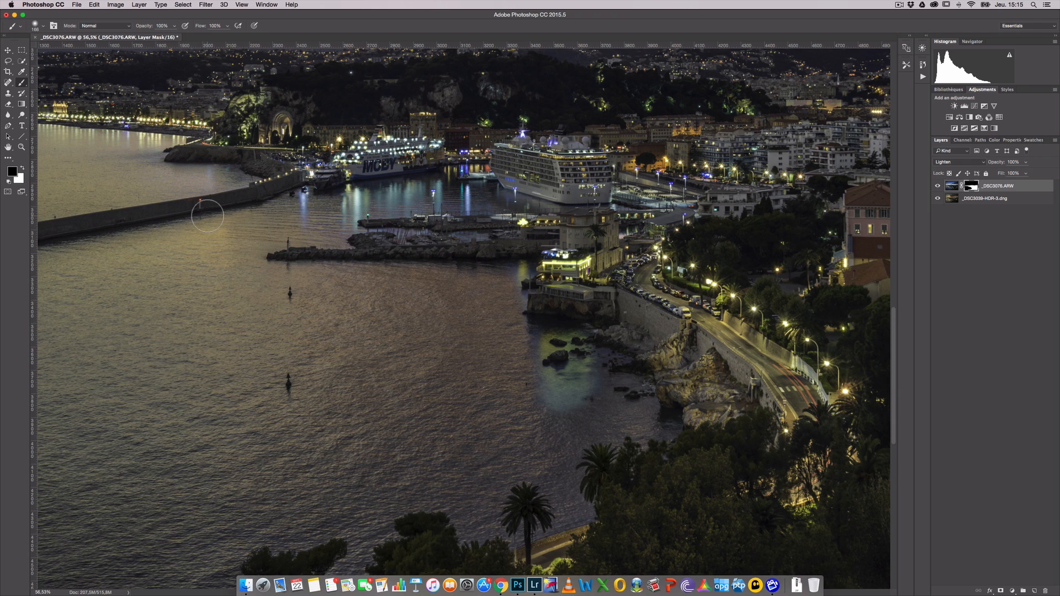
pyautogui.hscroll(-5, 208, 216)
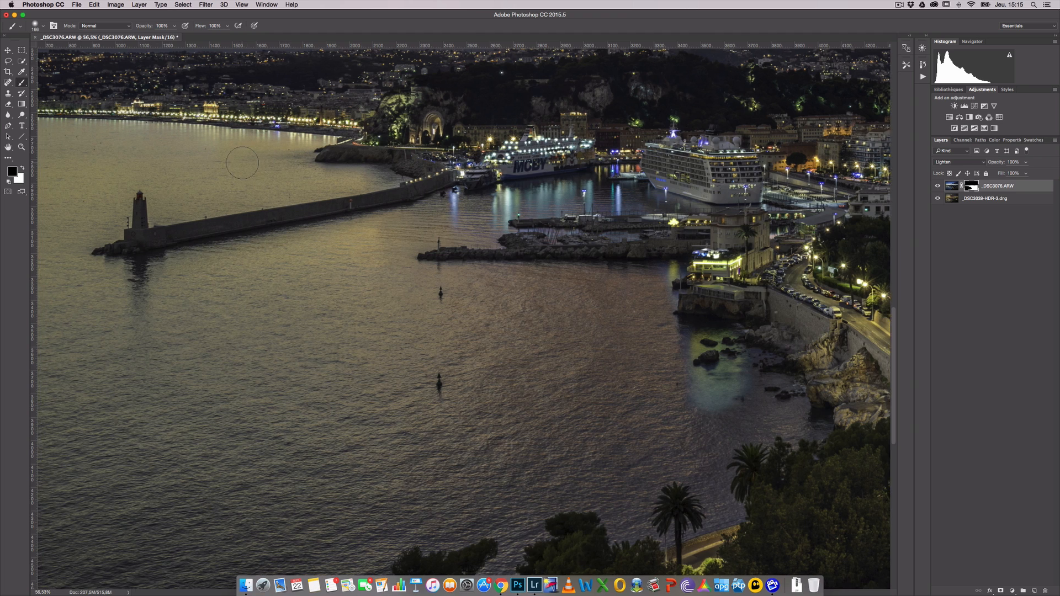
pyautogui.hscroll(-5, 264, 172)
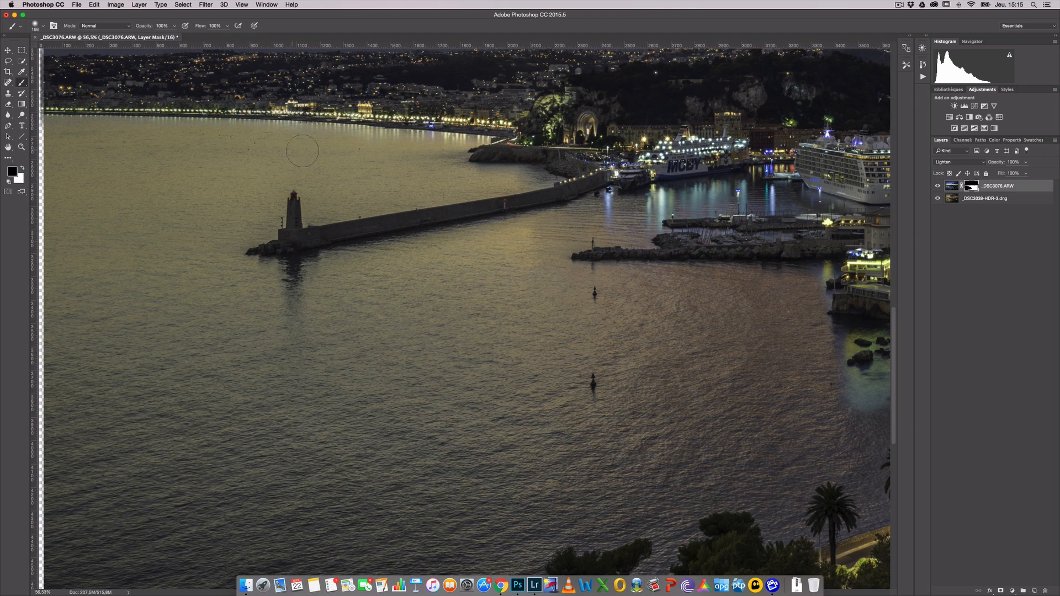
pyautogui.hscroll(7, 614, 252)
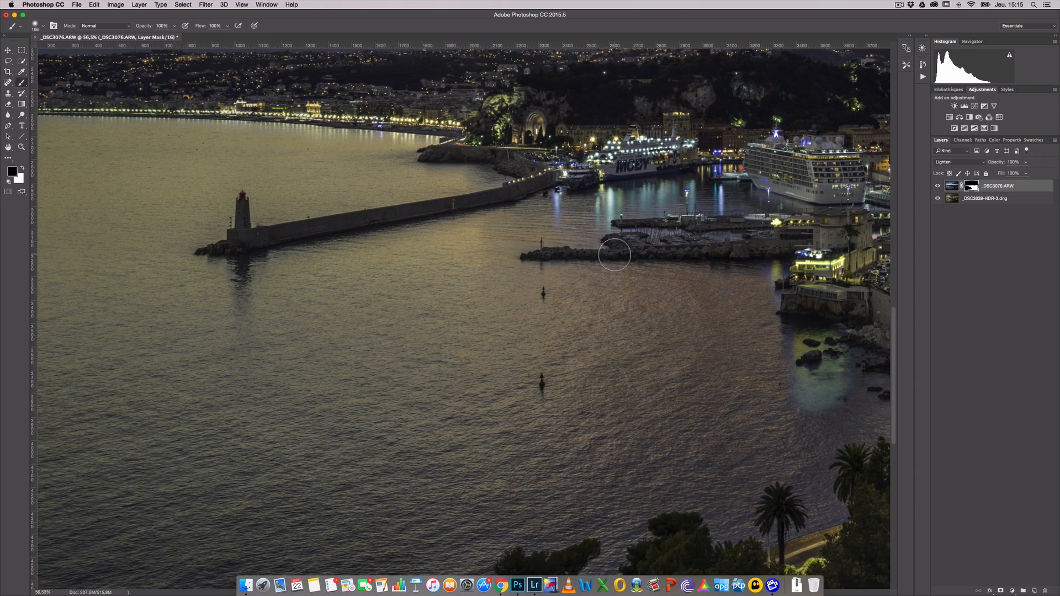
pyautogui.hscroll(-1, 614, 254)
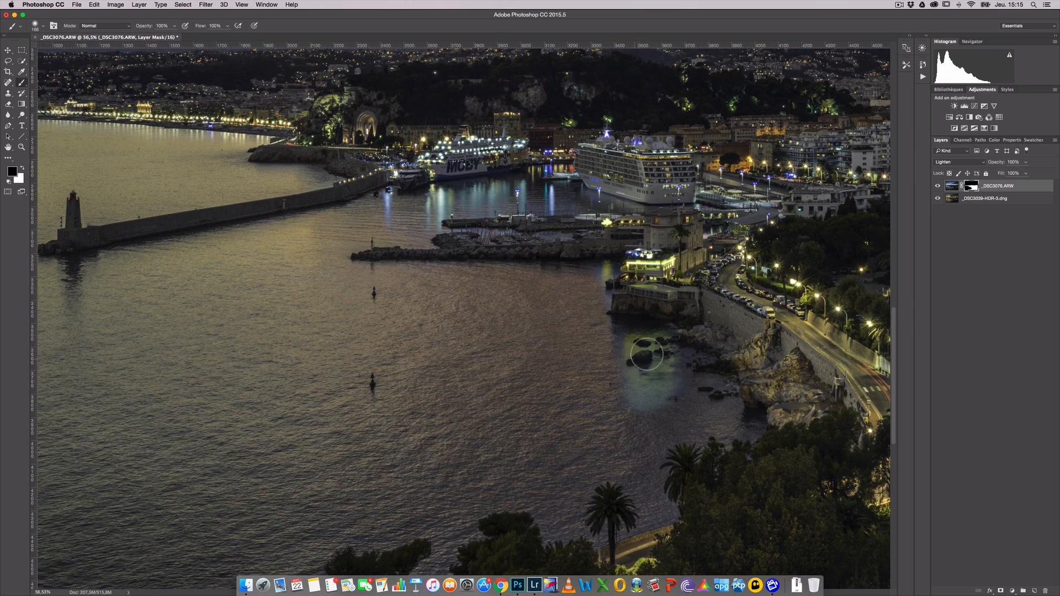
pyautogui.hscroll(-1, 834, 244)
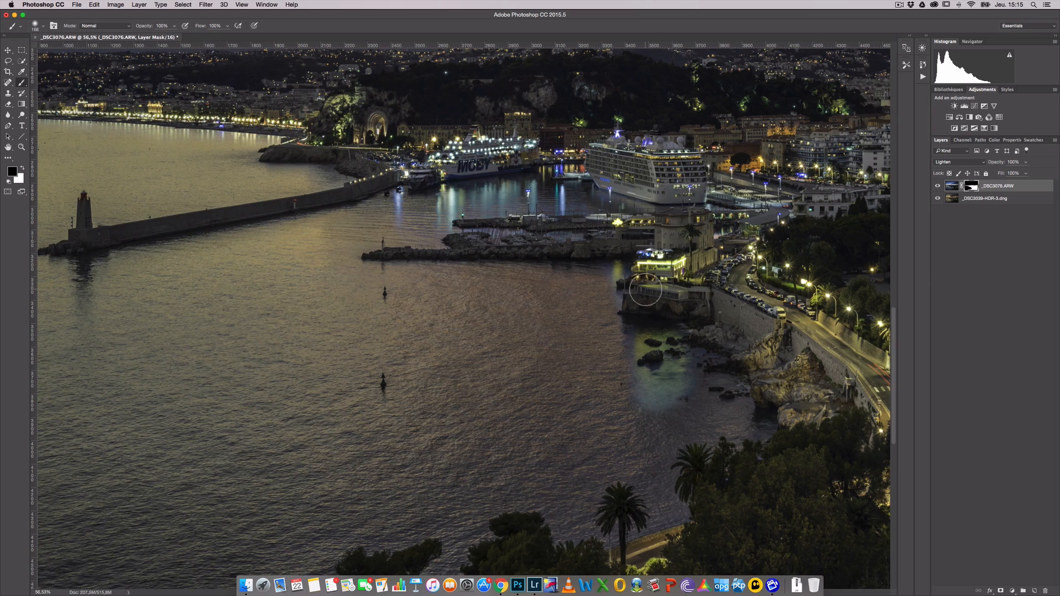
# Step: Paint black on the layer mask with progressively smaller brushes over the bluish water beside the restaurant and the rock wall below it
pyautogui.press('z')
pyautogui.moveTo(604, 276); pyautogui.dragTo(652, 269)
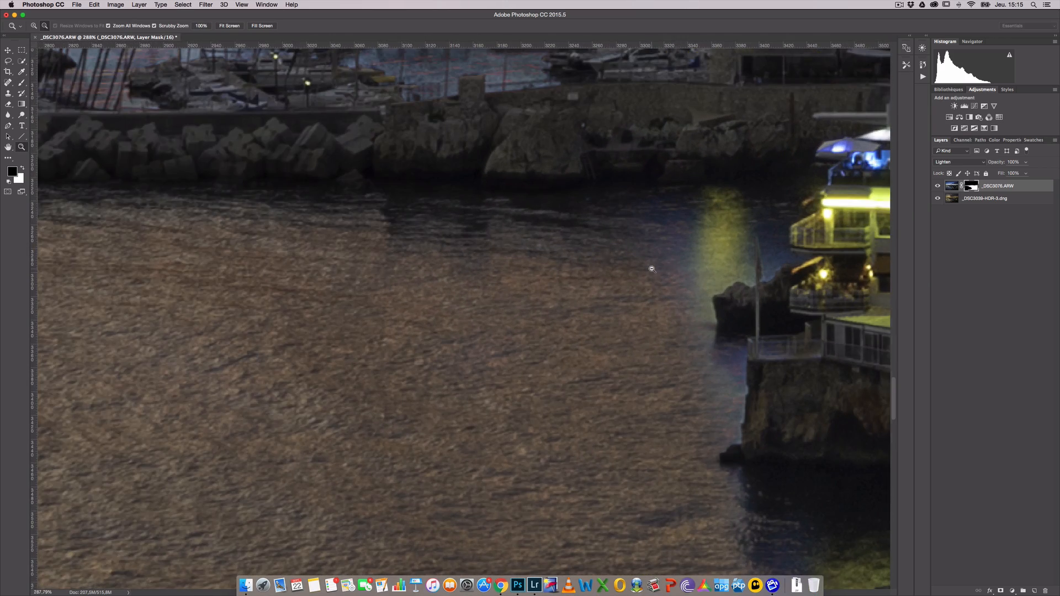
pyautogui.hscroll(10, 652, 269)
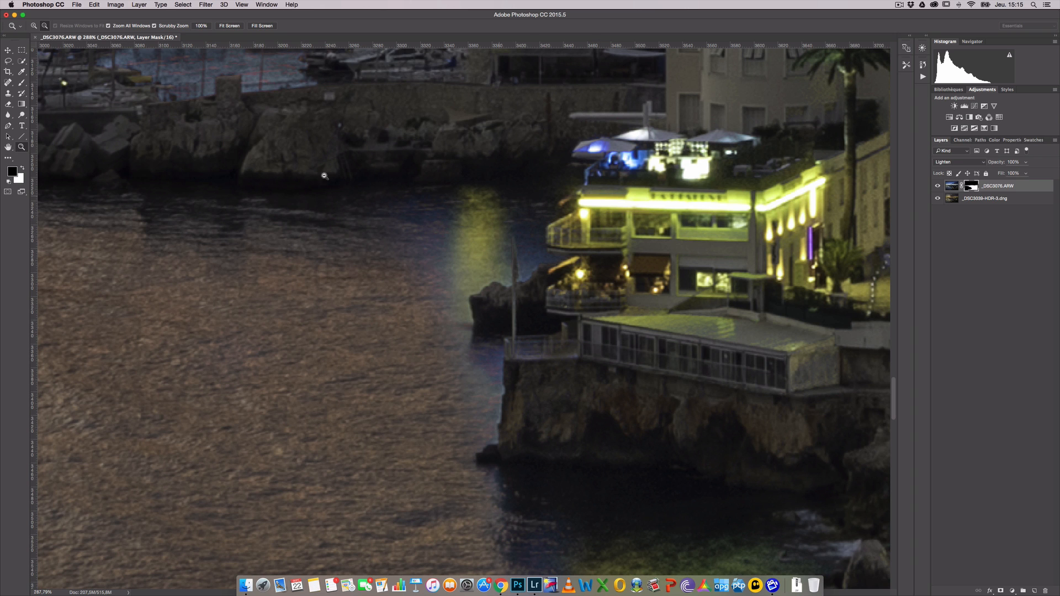
pyautogui.press('b')
pyautogui.hscroll(-1, 381, 237)
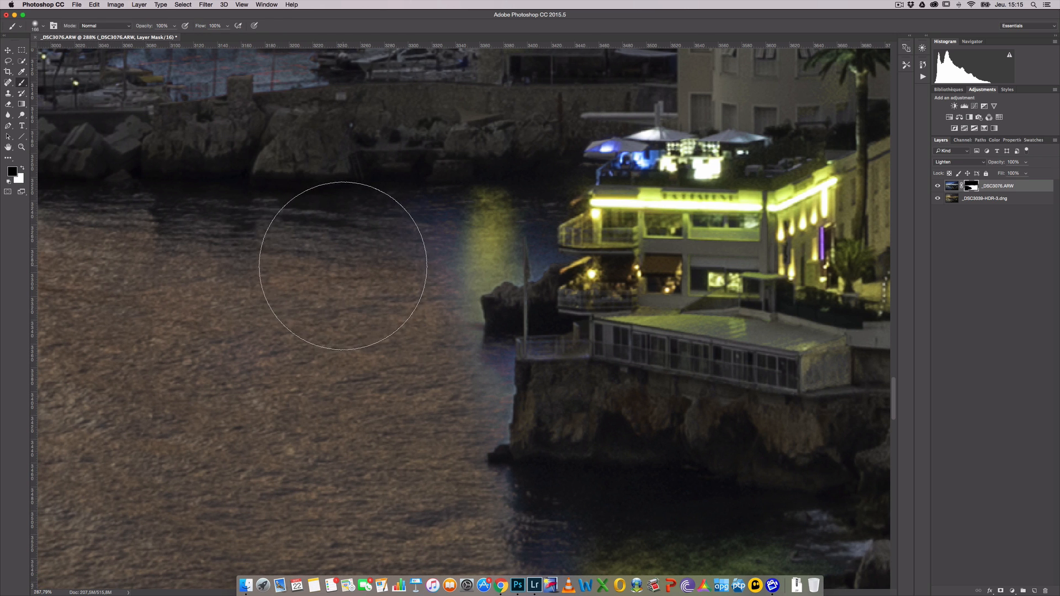
pyautogui.moveTo(343, 266); pyautogui.dragTo(284, 274)
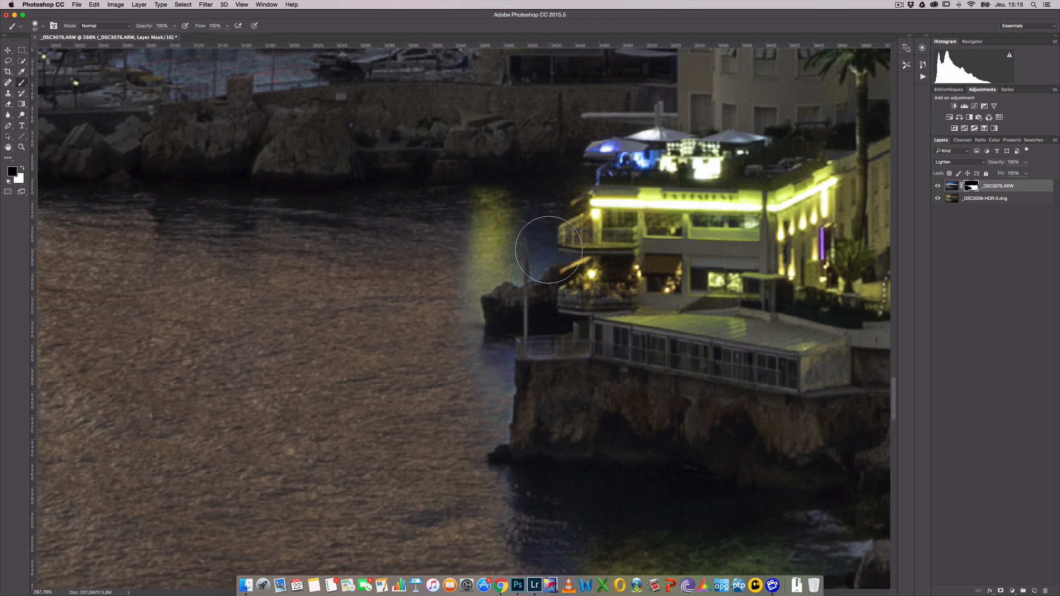
pyautogui.moveTo(551, 247); pyautogui.dragTo(531, 253)
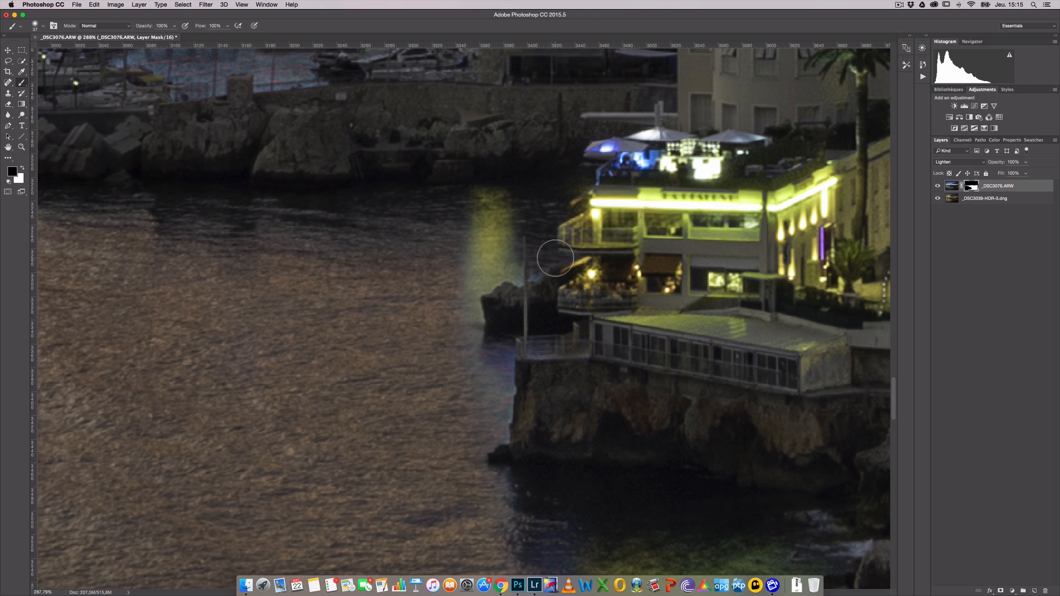
pyautogui.moveTo(545, 257); pyautogui.dragTo(536, 261)
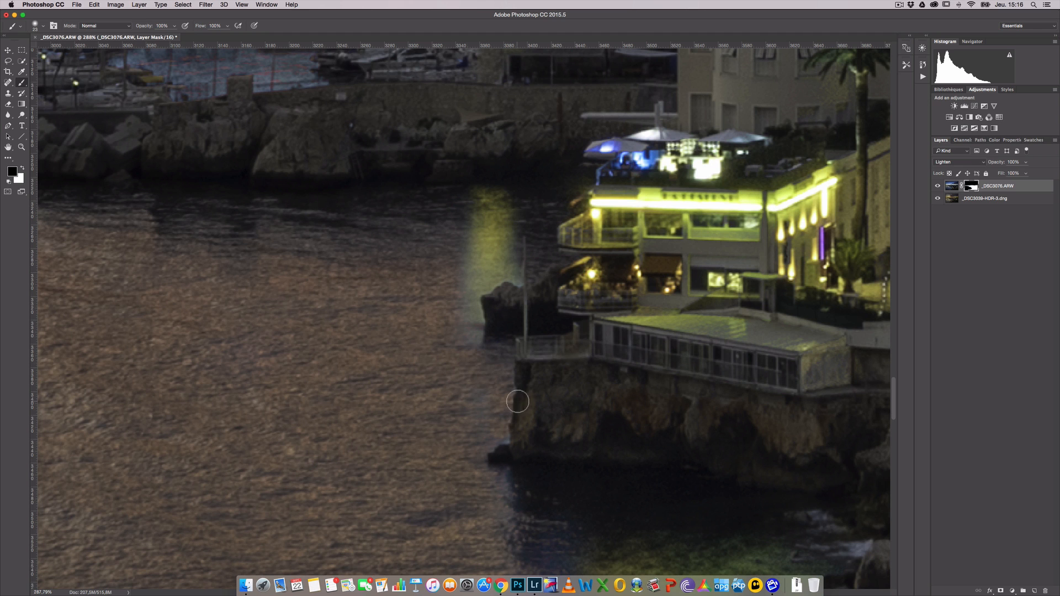
# Step: Paint black on the mask along the seaward edge of the green-lit water beside the rocks
pyautogui.scroll(-5, 518, 401)
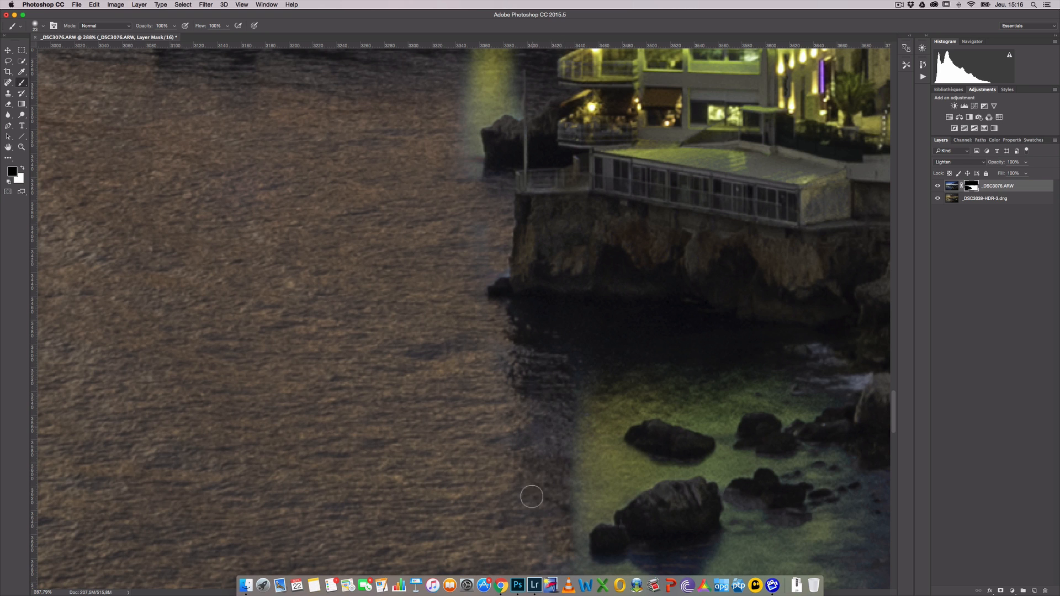
pyautogui.scroll(-5, 543, 421)
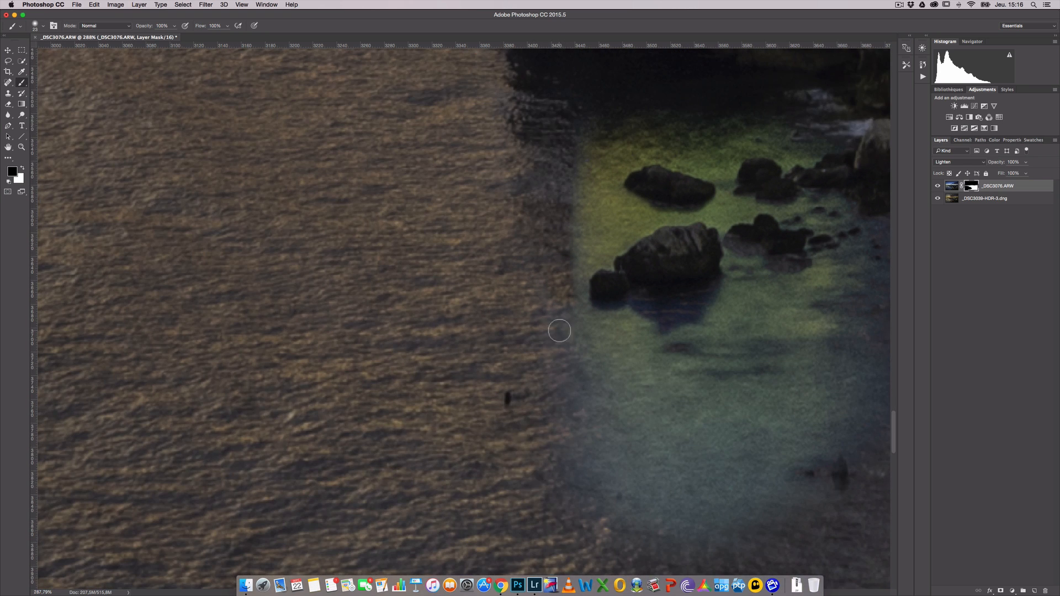
pyautogui.moveTo(546, 322)
pyautogui.mouseDown()
pyautogui.moveTo(567, 440)
pyautogui.moveTo(565, 392)
pyautogui.moveTo(570, 485)
pyautogui.mouseUp()
pyautogui.hscroll(10, 799, 290)
pyautogui.scroll(-2, 799, 290)
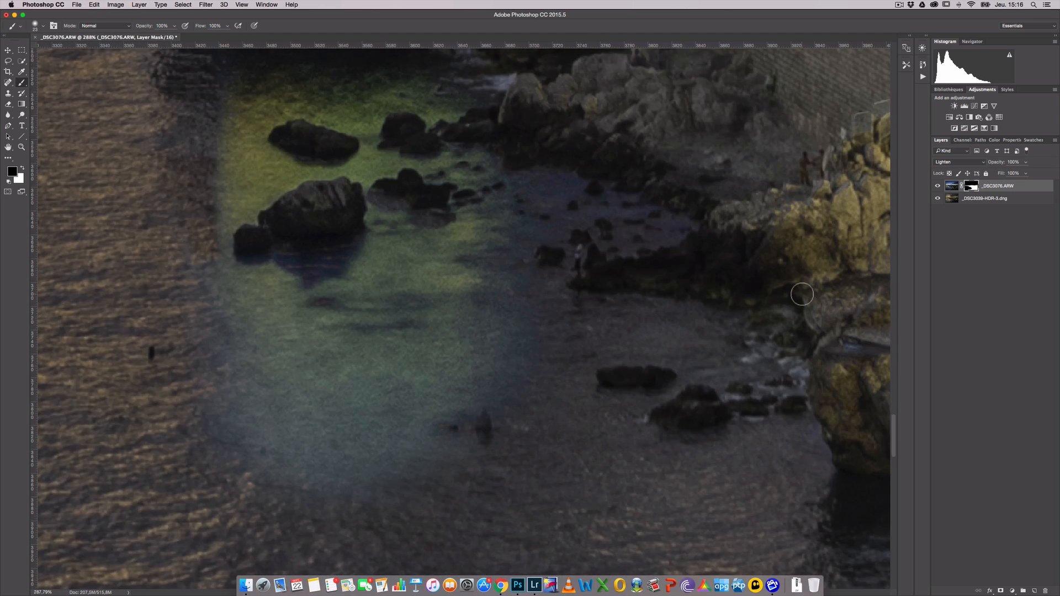
pyautogui.scroll(-3, 802, 294)
pyautogui.scroll(5, 802, 294)
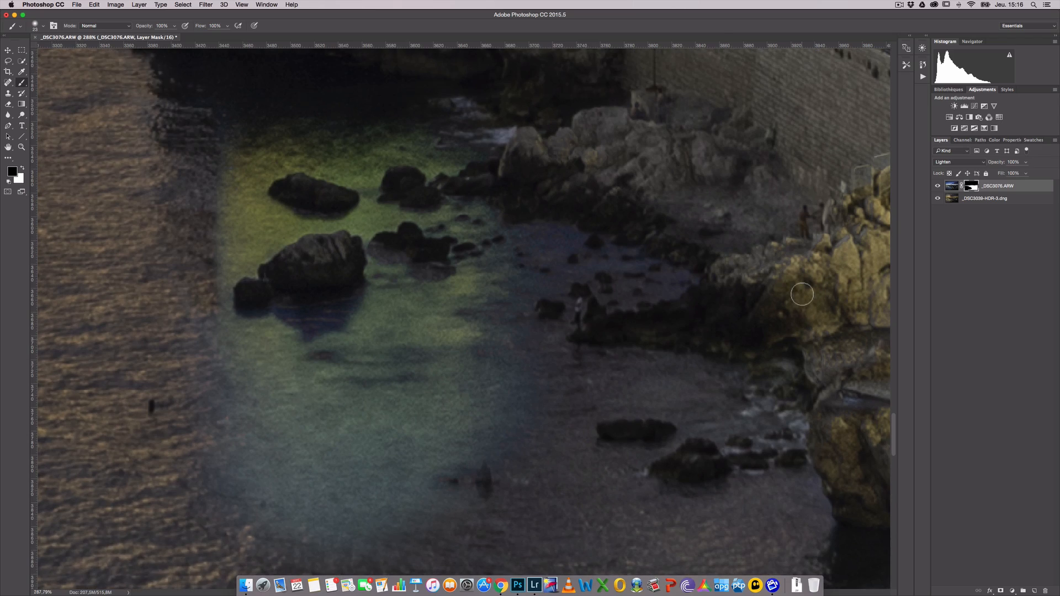
# Step: Enlarge the brush to 413 px and compare the overall image with the _DSC3076.ARW layer hidden and shown
pyautogui.press('z')
pyautogui.moveTo(645, 300); pyautogui.dragTo(584, 301)
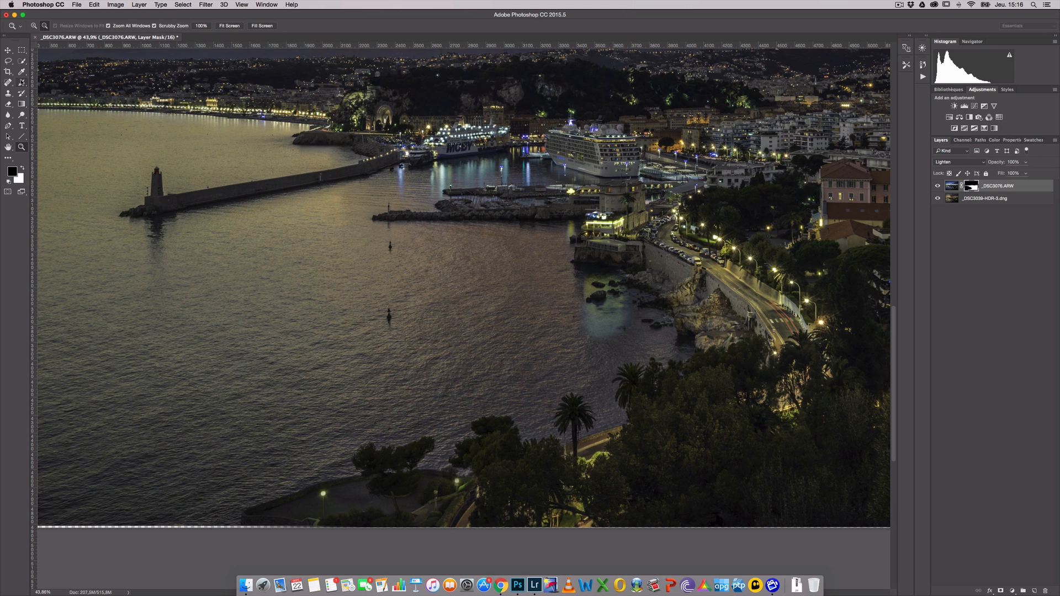
pyautogui.press('b')
pyautogui.moveTo(585, 380); pyautogui.dragTo(615, 380)
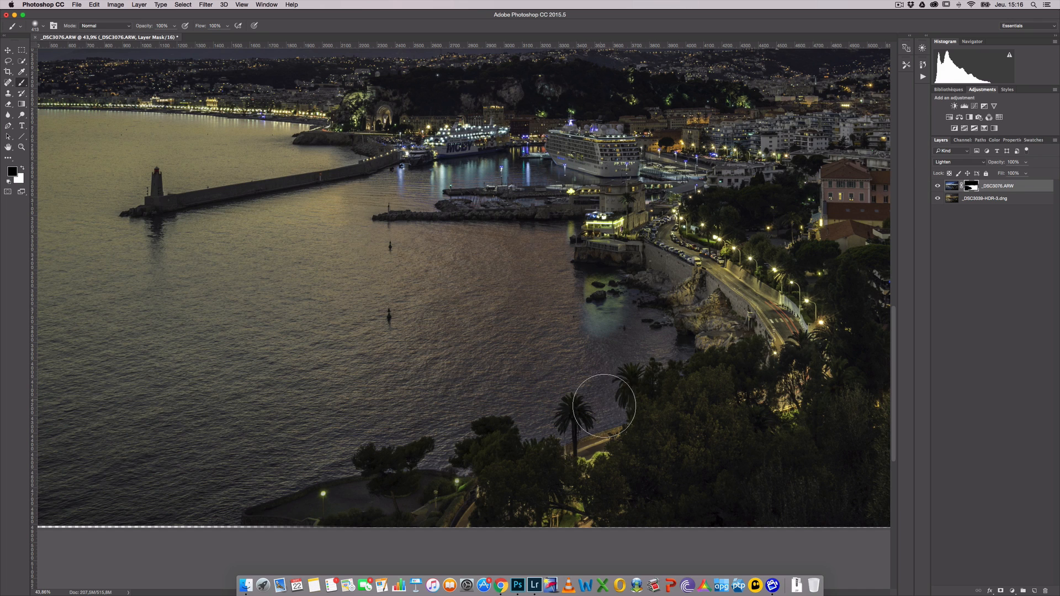
pyautogui.click(937, 187)
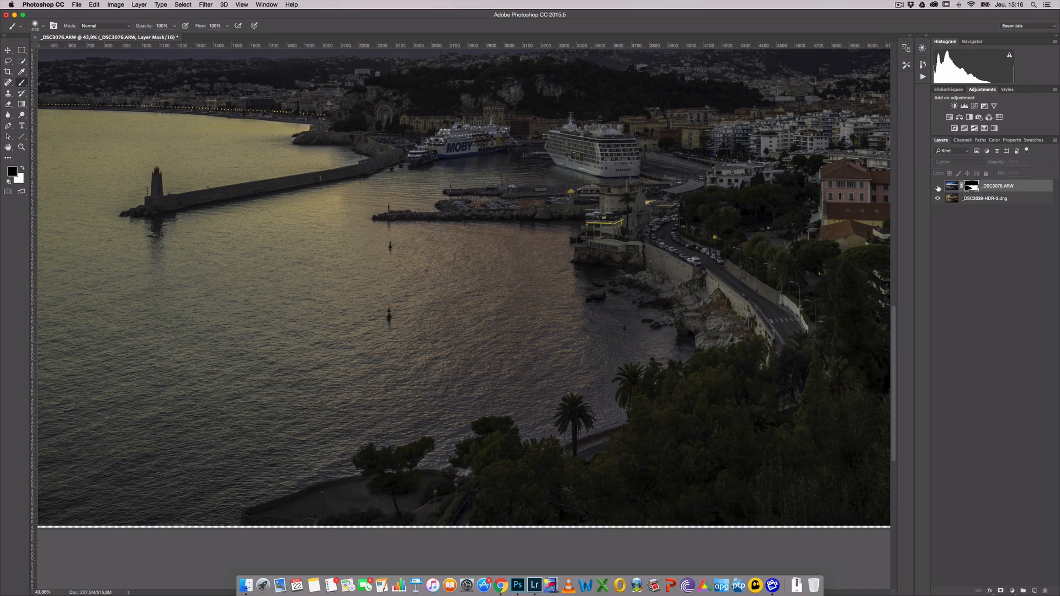
pyautogui.click(937, 187)
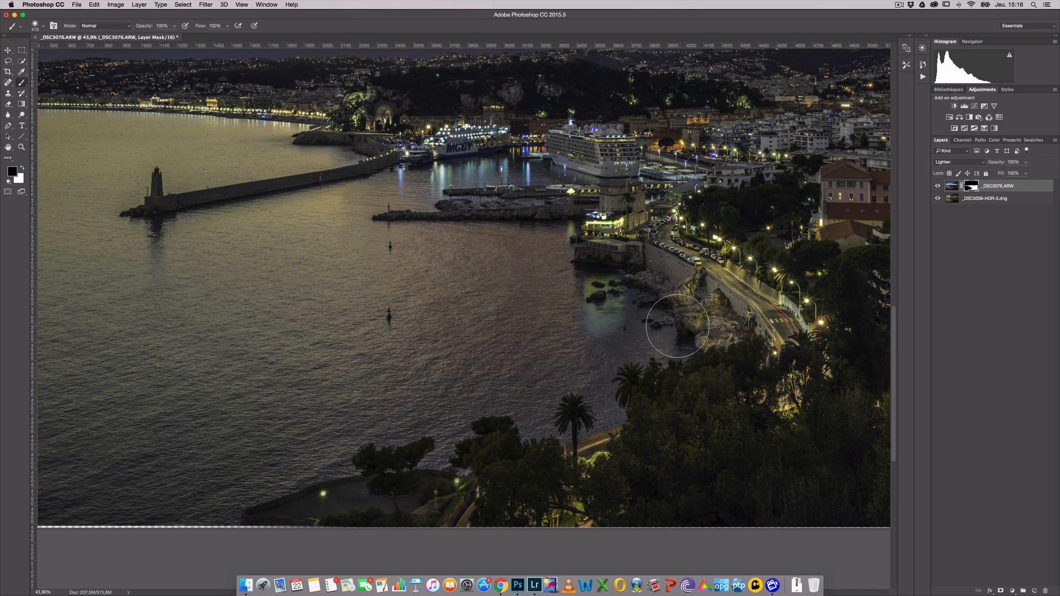
# Step: Make a rectangular selection around the green-lit water and rocks on the _DSC3076.ARW layer's image rather than its mask
pyautogui.press('z')
pyautogui.moveTo(660, 331); pyautogui.dragTo(682, 325)
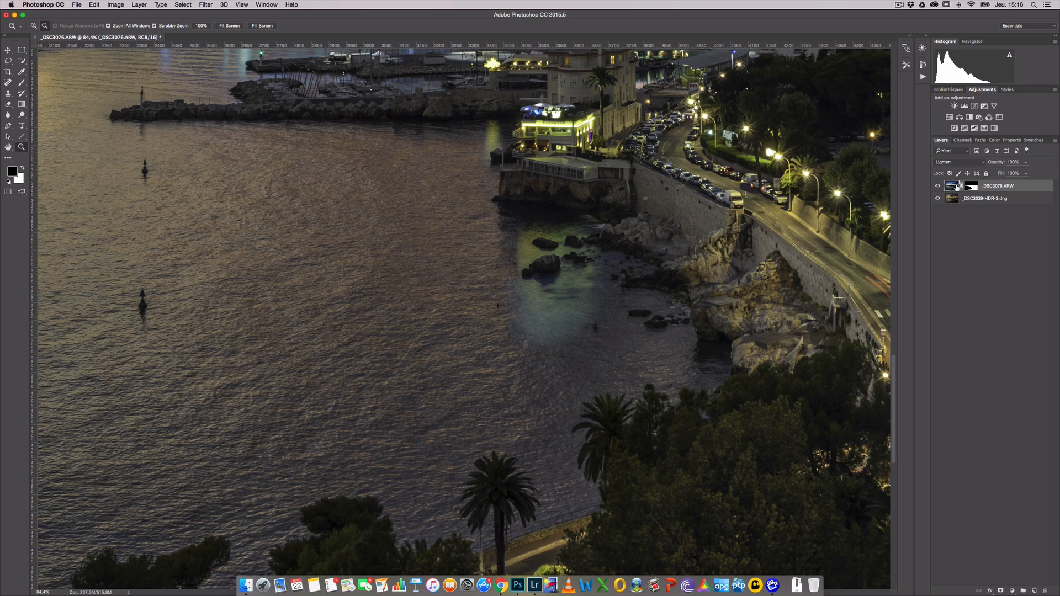
pyautogui.press('m')
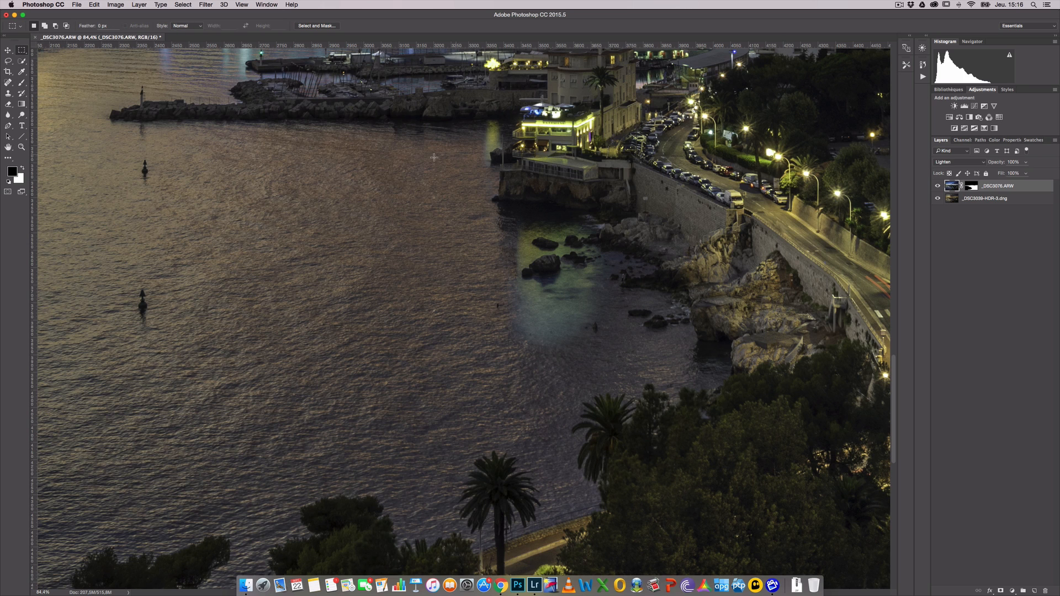
pyautogui.moveTo(490, 206); pyautogui.dragTo(630, 365)
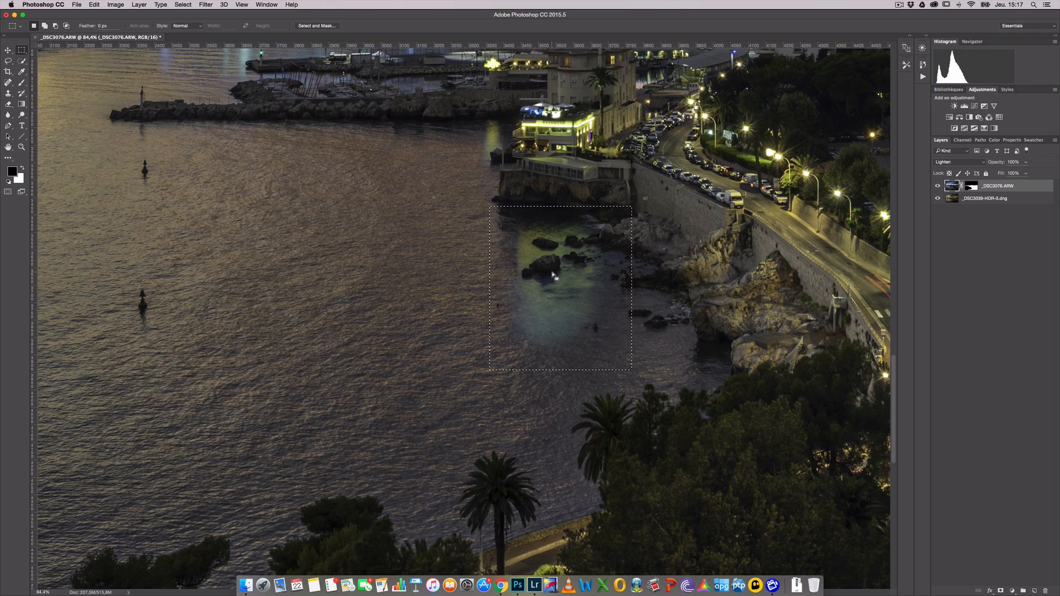
# Step: Warm the selected water with the Camera Raw filter at Temperature +22 and clear the selection outline
pyautogui.click(206, 5)
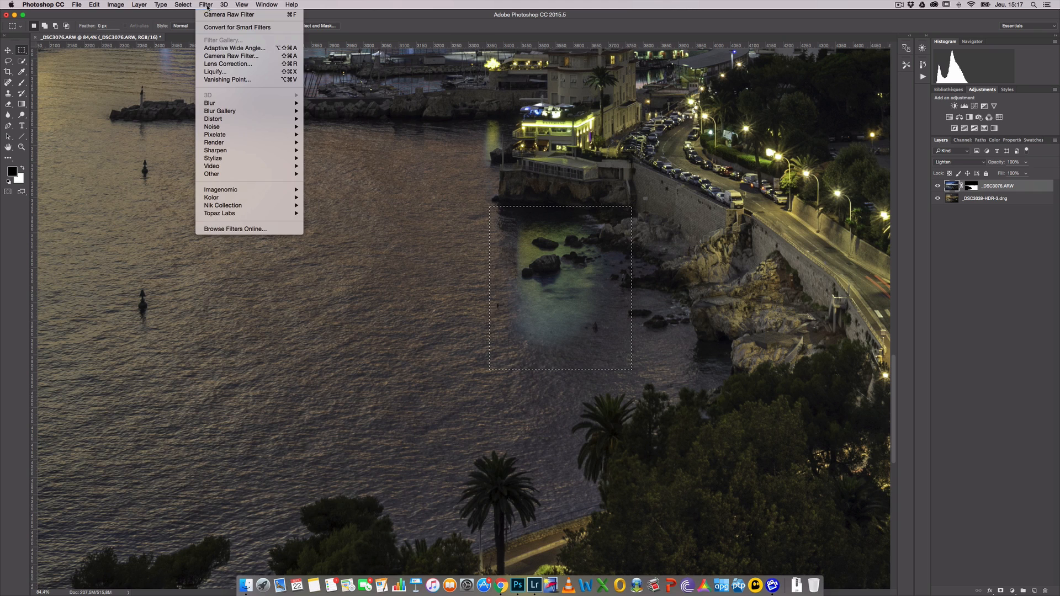
pyautogui.click(214, 56)
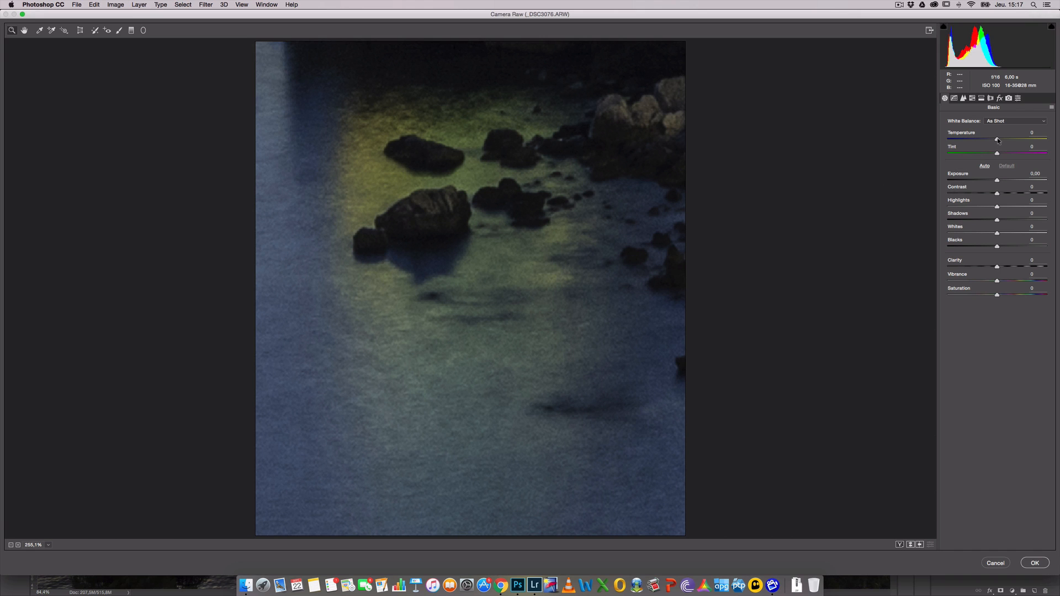
pyautogui.moveTo(998, 140); pyautogui.dragTo(1010, 140)
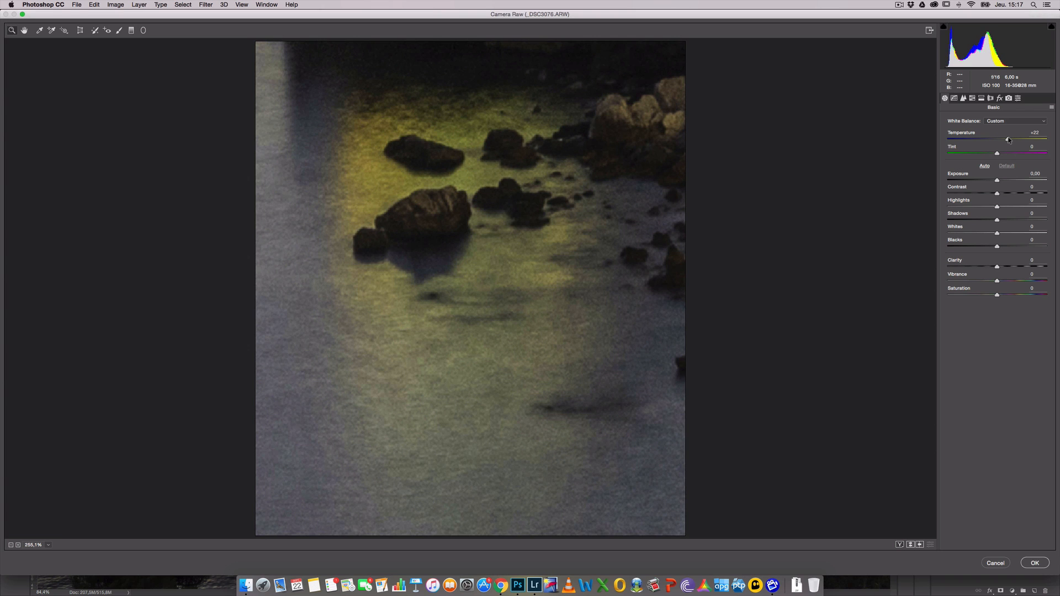
pyautogui.click(1035, 563)
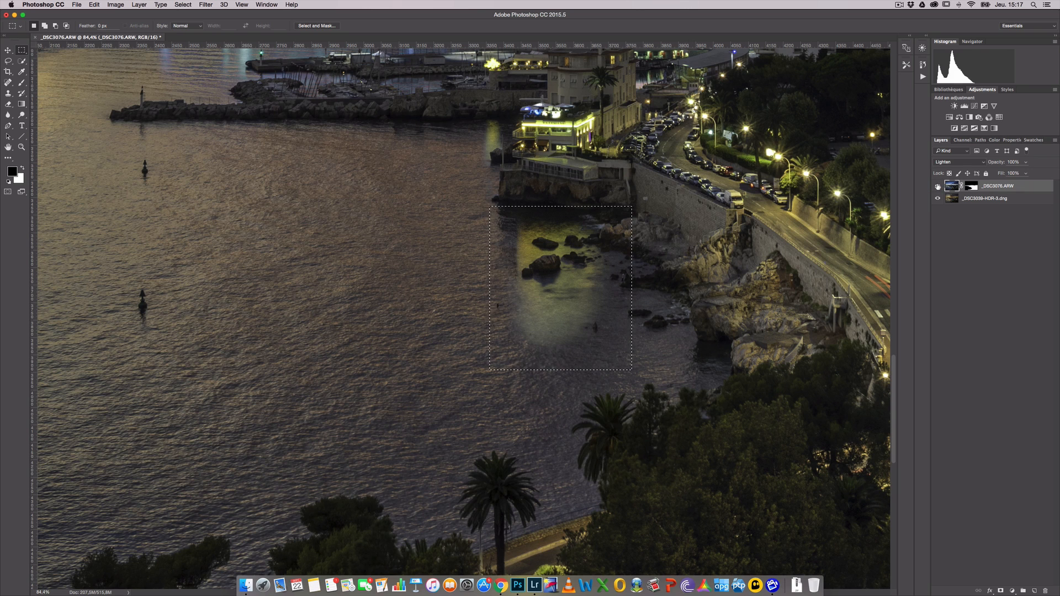
pyautogui.press('super+d')
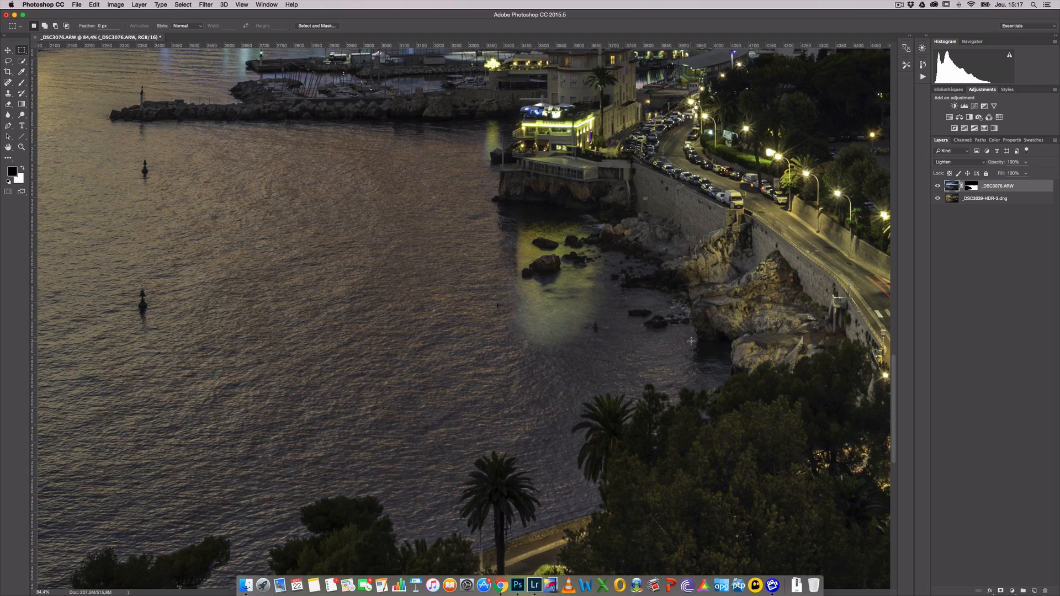
# Step: Check the warmed reflection against the whole scene and deselect the rectangular area around it
pyautogui.press('z')
pyautogui.moveTo(692, 342); pyautogui.dragTo(664, 342)
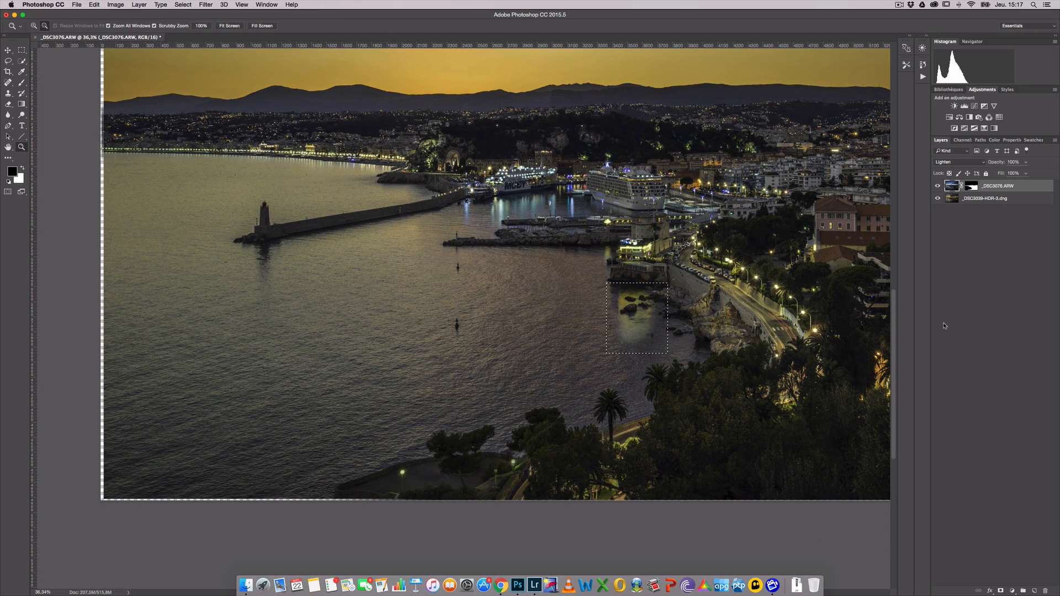
pyautogui.click(94, 5)
pyautogui.click(102, 23)
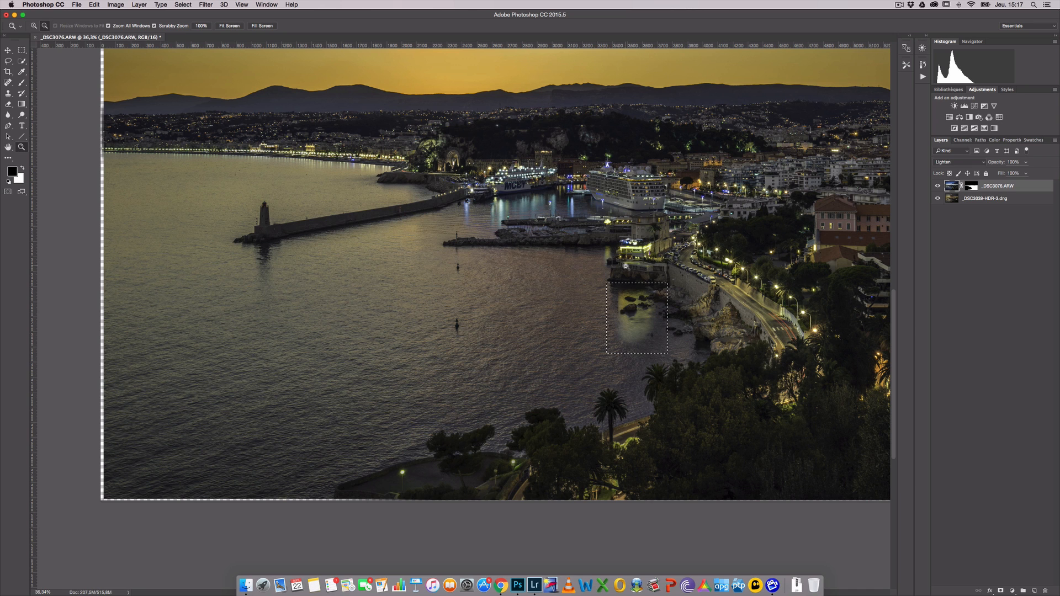
pyautogui.press('super+d')
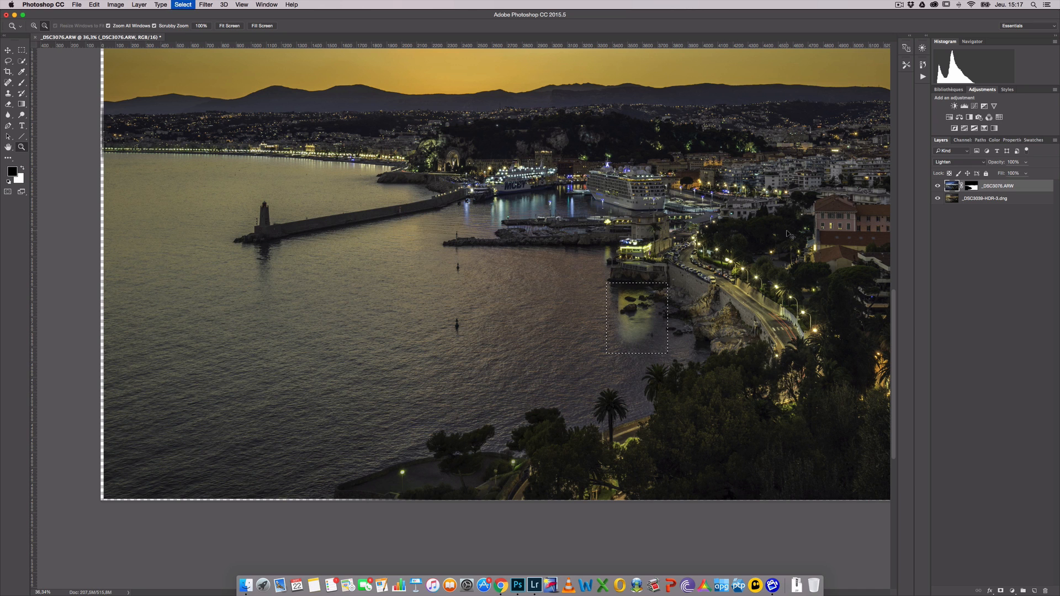
# Step: Paint black on the _DSC3076.ARW layer mask over the green-lit water and rocks below the restaurant to hide the reflection
pyautogui.click(650, 327)
pyautogui.moveTo(700, 328); pyautogui.dragTo(696, 327)
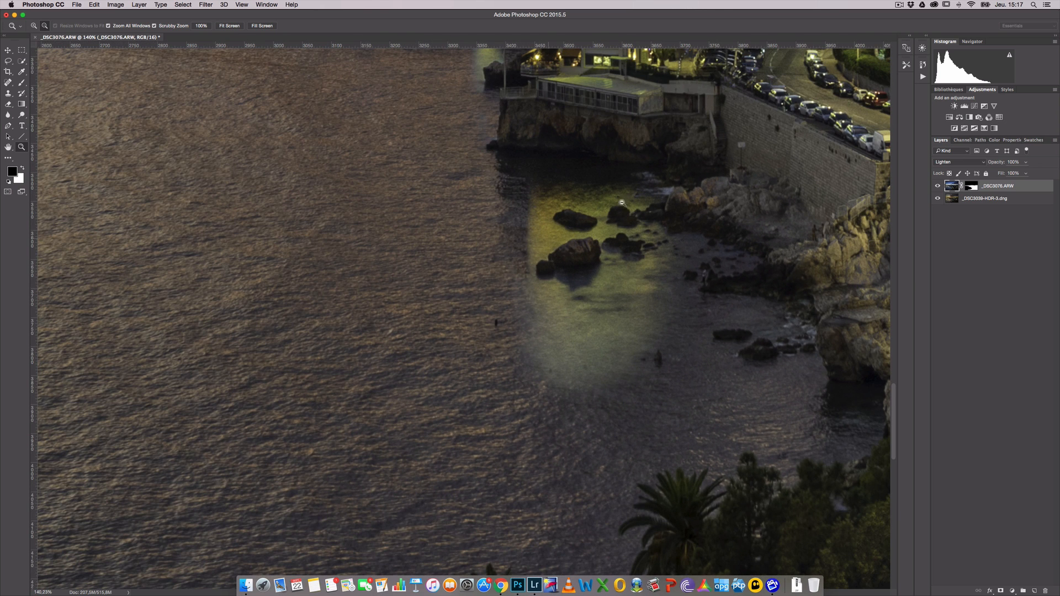
pyautogui.click(970, 187)
pyautogui.click(21, 83)
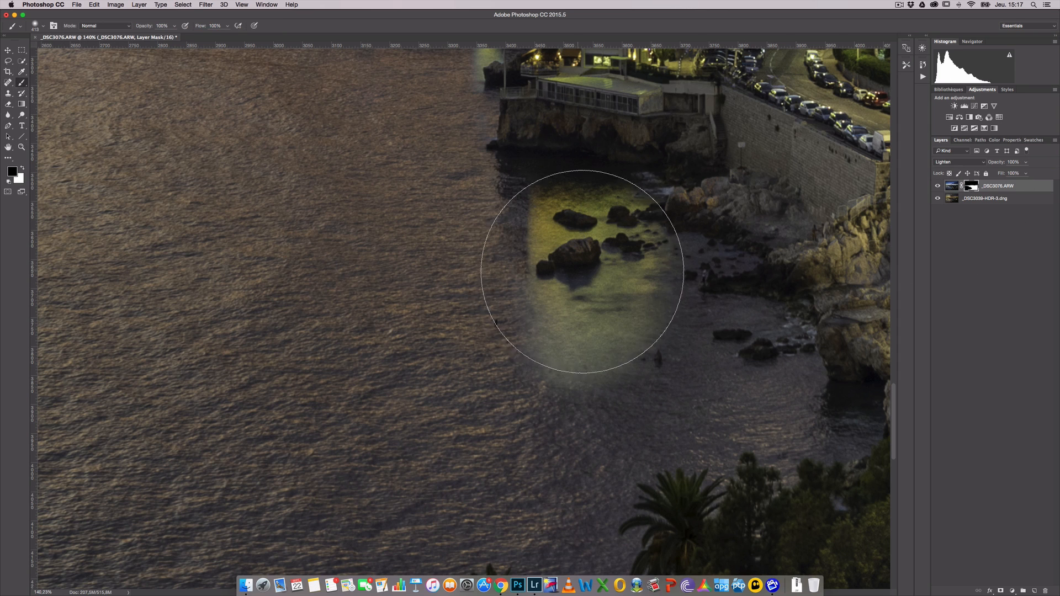
pyautogui.scroll(10, 583, 271)
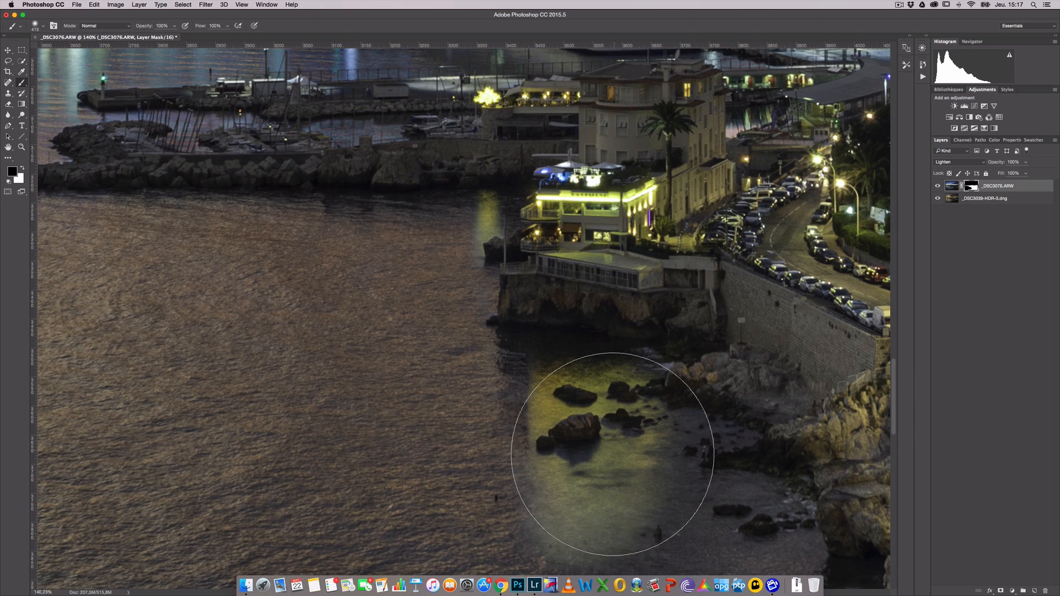
pyautogui.scroll(-12, 618, 450)
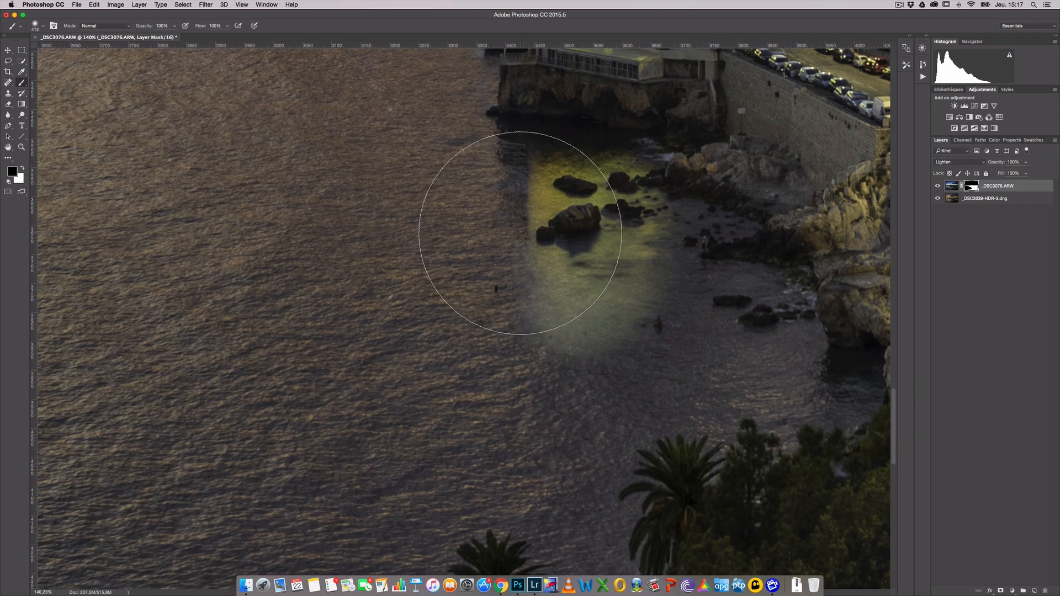
pyautogui.moveTo(519, 243)
pyautogui.mouseDown()
pyautogui.moveTo(610, 228)
pyautogui.moveTo(589, 299)
pyautogui.moveTo(629, 281)
pyautogui.moveTo(632, 233)
pyautogui.moveTo(603, 223)
pyautogui.moveTo(614, 219)
pyautogui.moveTo(504, 232)
pyautogui.mouseUp()
# Step: Make a rectangular selection around the small yellow-green reflection beside the restaurant, targeting the _DSC3076.ARW layer's image instead of its mask
pyautogui.scroll(17, 464, 253)
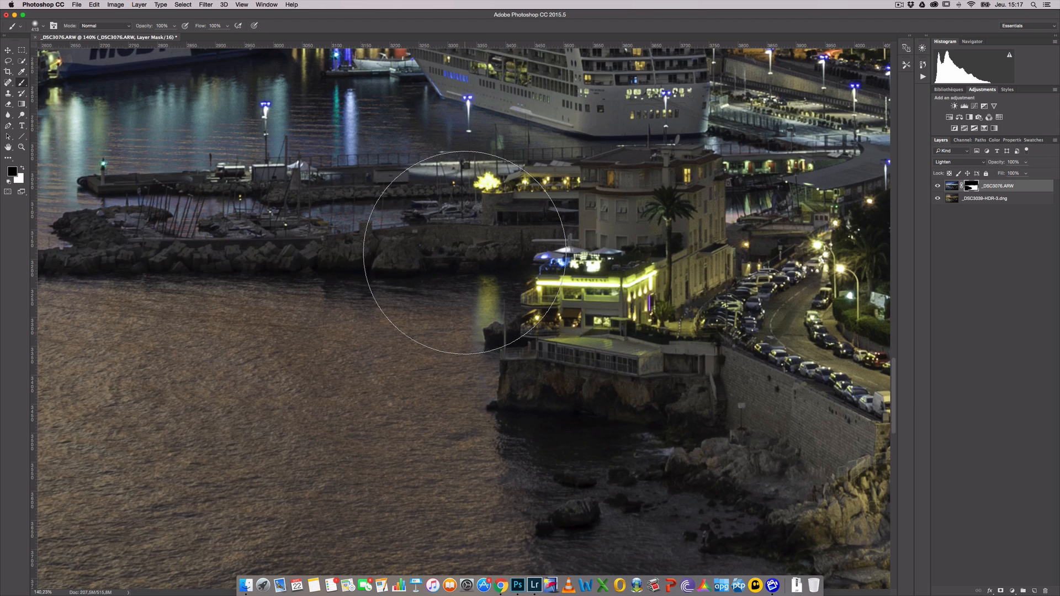
pyautogui.scroll(-5, 453, 257)
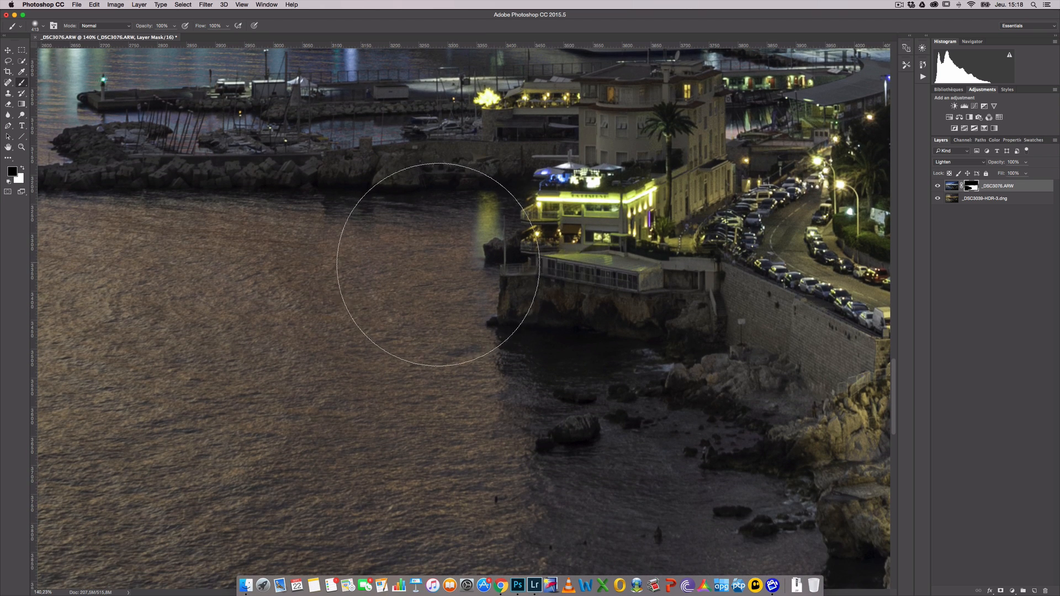
pyautogui.hscroll(-3, 433, 260)
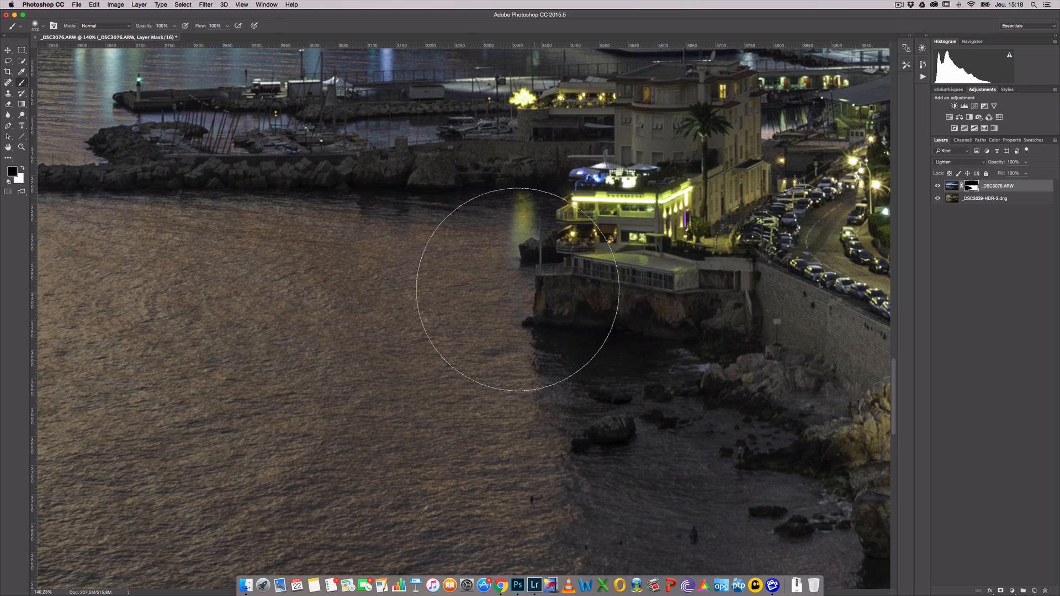
pyautogui.hotkey('alt', 'space')
pyautogui.moveTo(504, 283); pyautogui.dragTo(526, 282)
pyautogui.scroll(2, 525, 283)
pyautogui.hscroll(4, 525, 282)
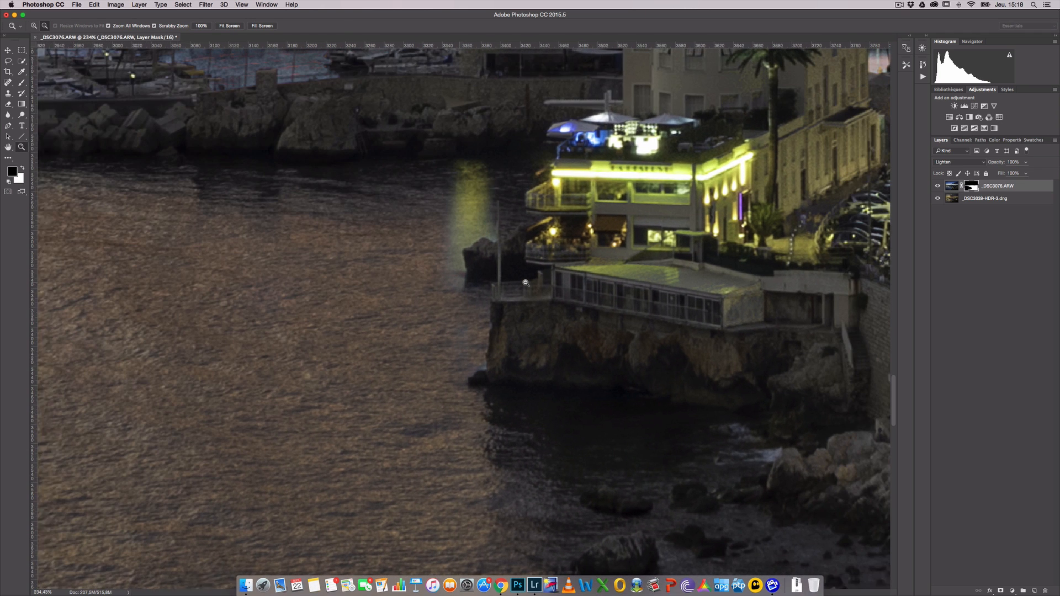
pyautogui.click(21, 50)
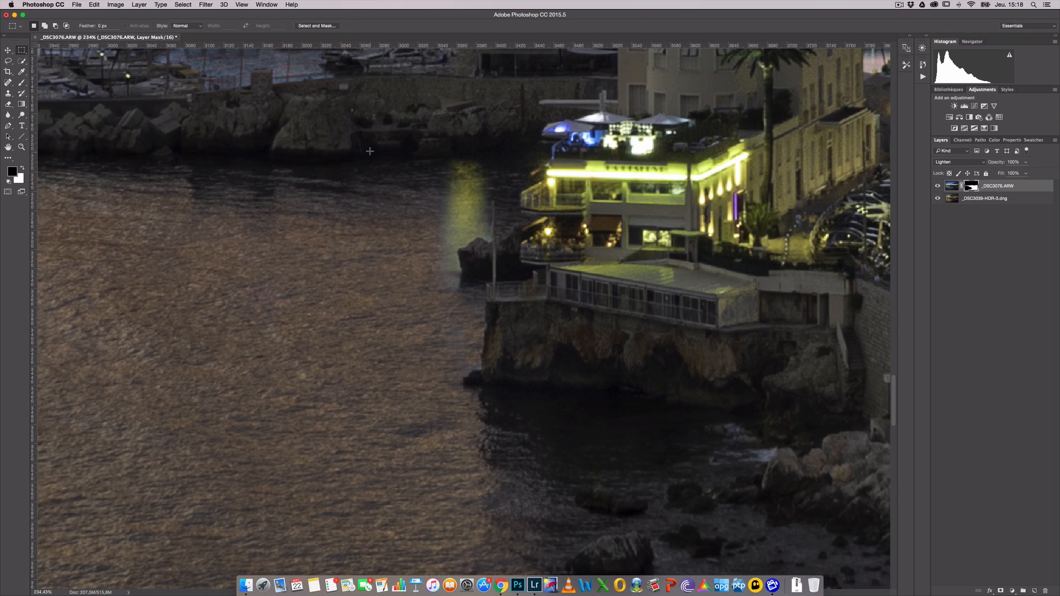
pyautogui.moveTo(417, 152); pyautogui.dragTo(505, 297)
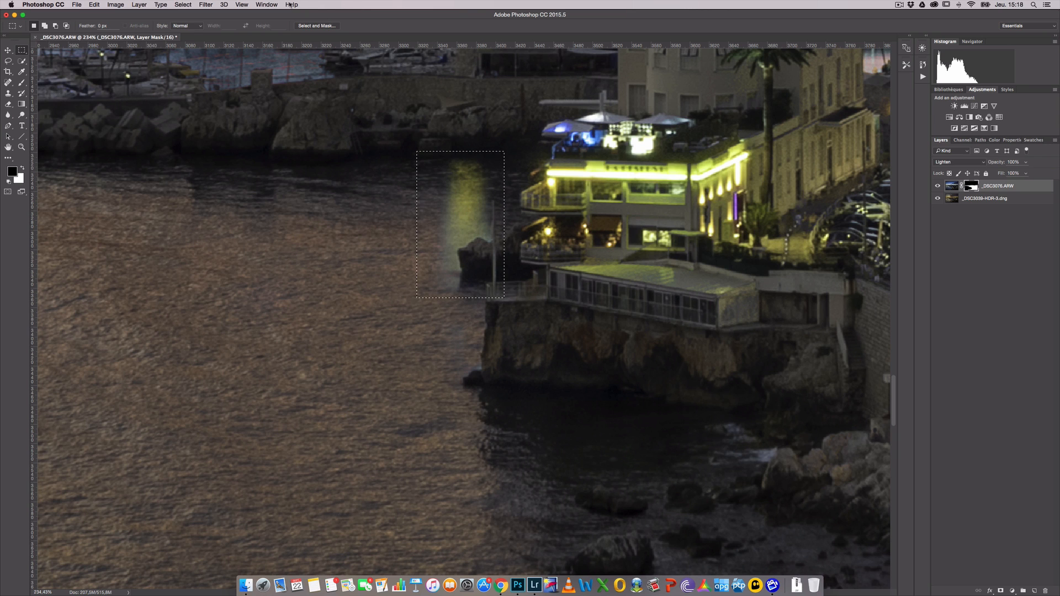
pyautogui.click(952, 186)
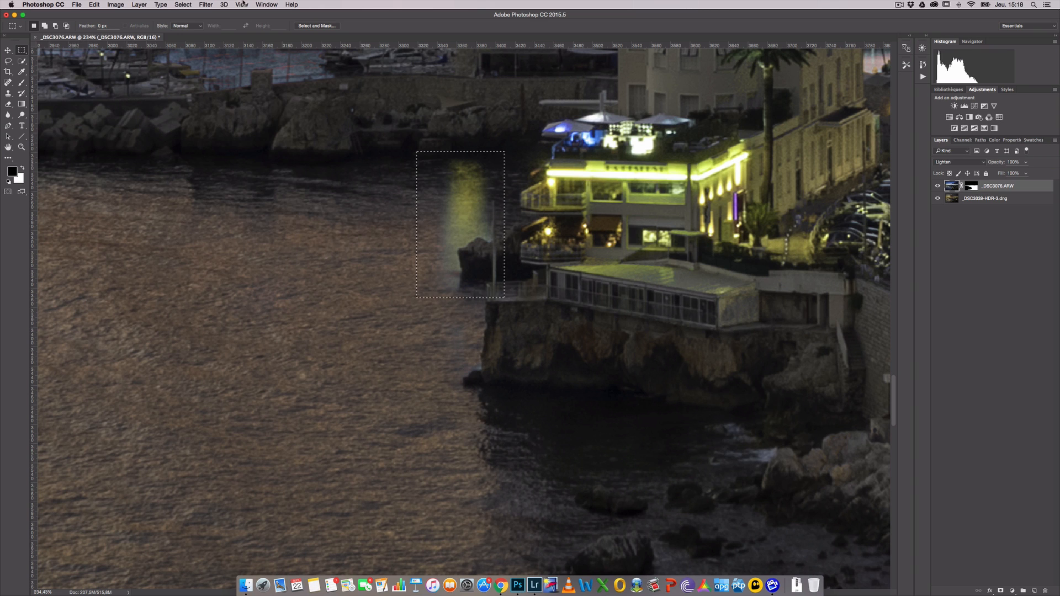
# Step: Warm the selected reflection with the Camera Raw filter at Temperature +18 and clear the selection
pyautogui.click(206, 4)
pyautogui.click(231, 56)
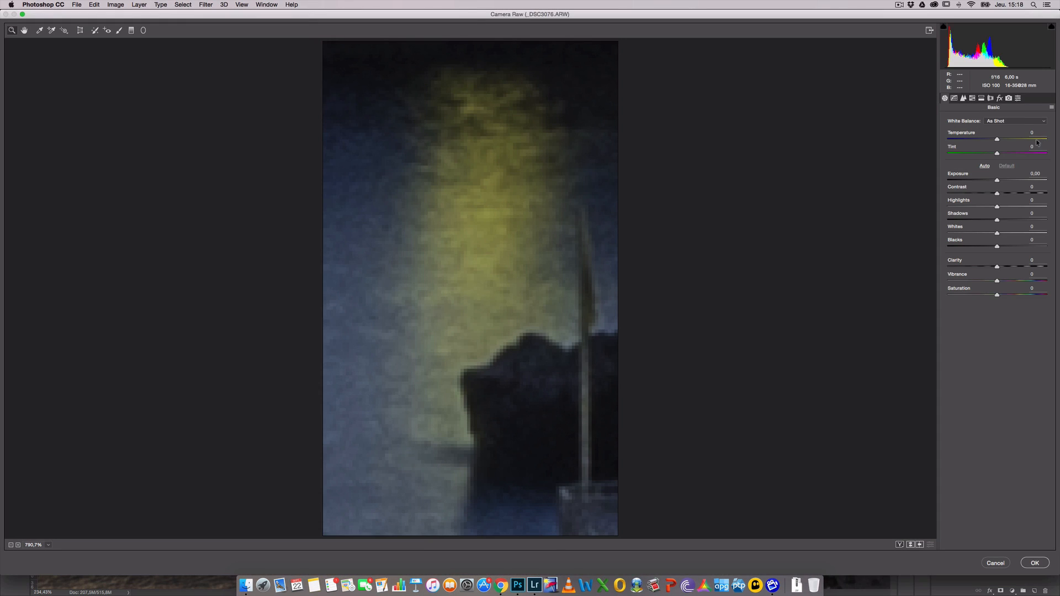
pyautogui.moveTo(999, 142); pyautogui.dragTo(1007, 141)
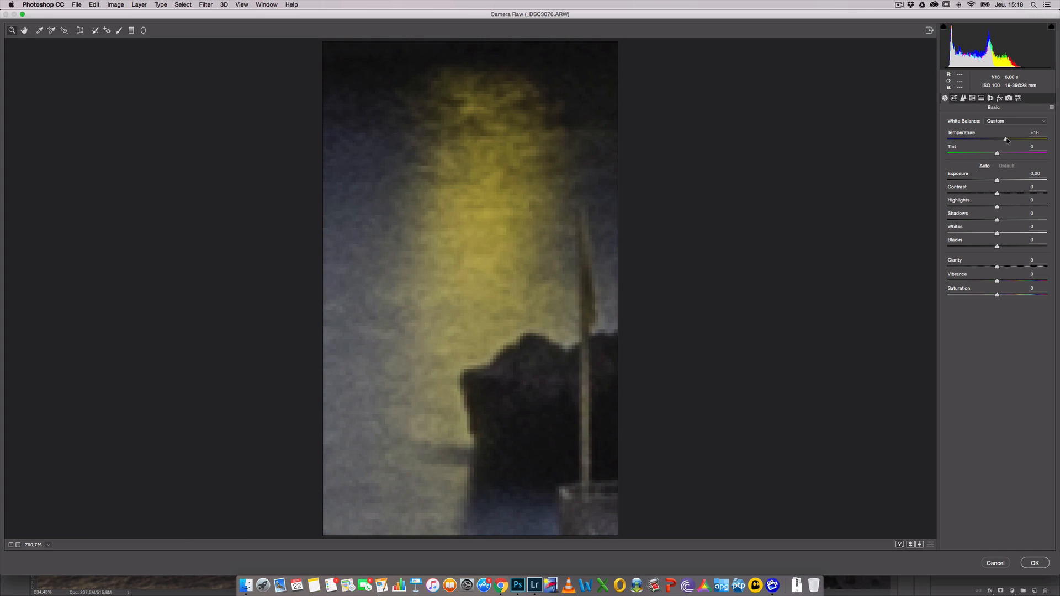
pyautogui.click(1036, 563)
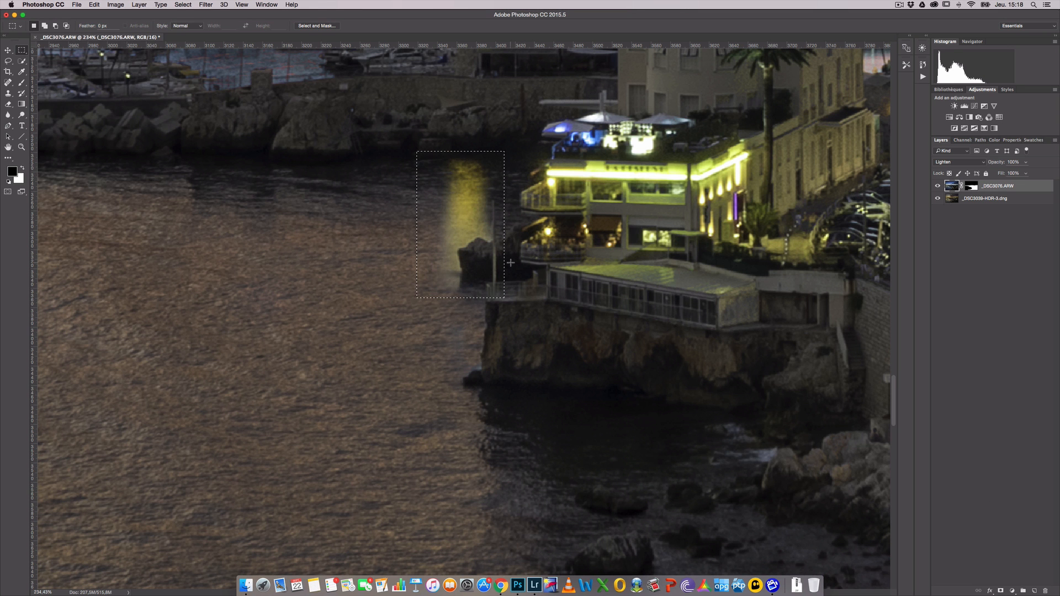
pyautogui.press('super+d')
# Step: Make a rectangular selection around the harbour water and jetties between the moored ships and the outer breakwater
pyautogui.press('z')
pyautogui.moveTo(523, 237); pyautogui.dragTo(474, 236)
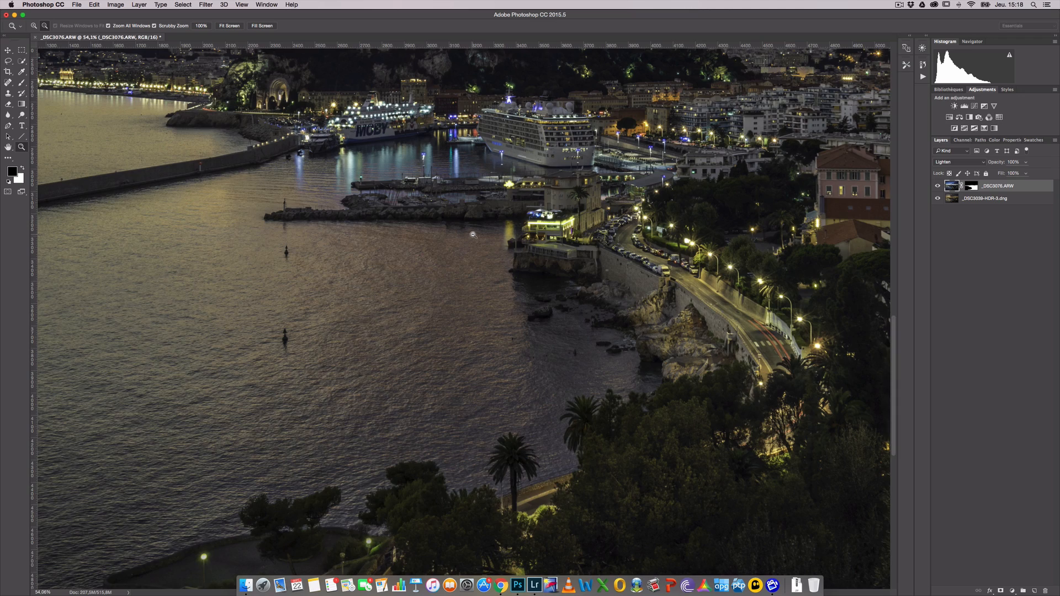
pyautogui.scroll(3, 474, 235)
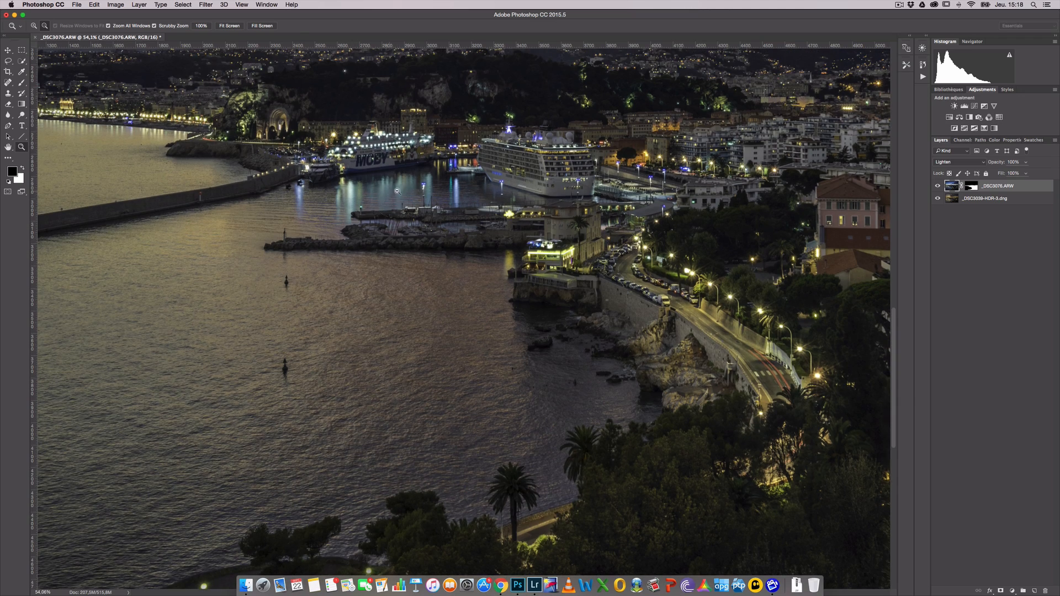
pyautogui.moveTo(394, 192); pyautogui.dragTo(412, 192)
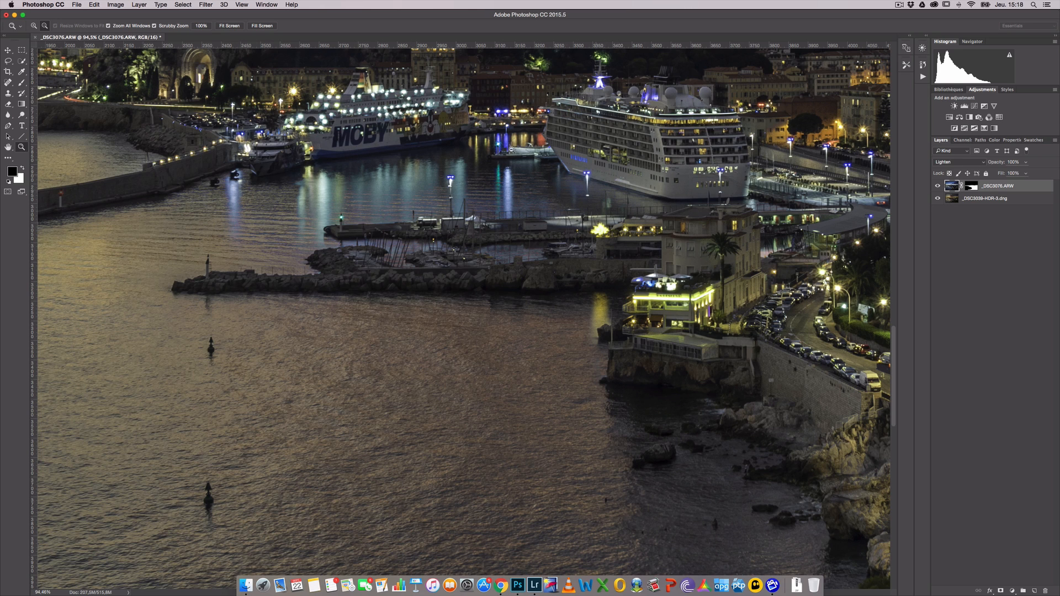
pyautogui.click(22, 50)
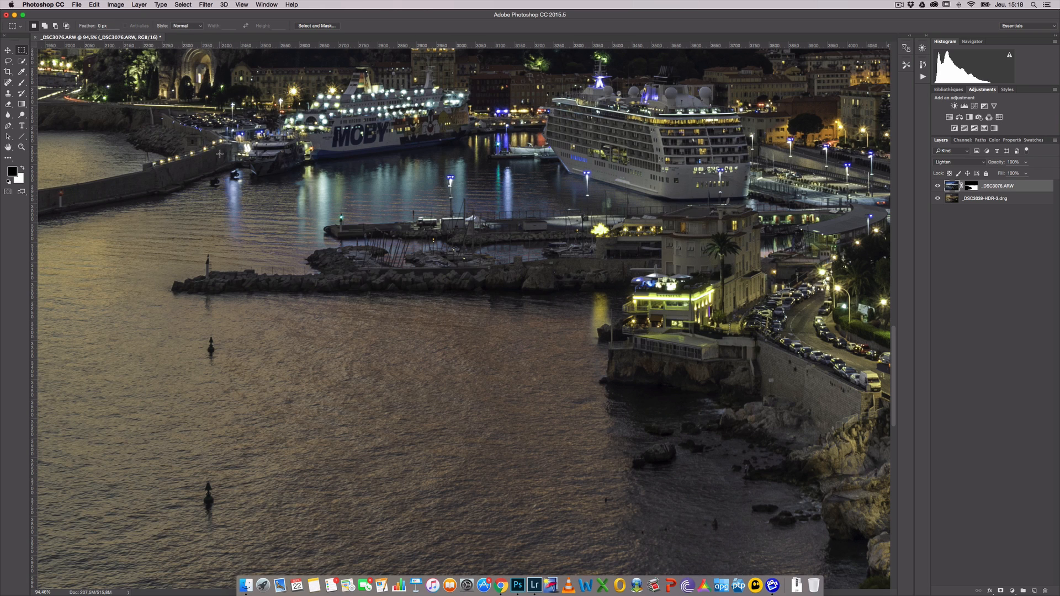
pyautogui.moveTo(219, 152); pyautogui.dragTo(627, 272)
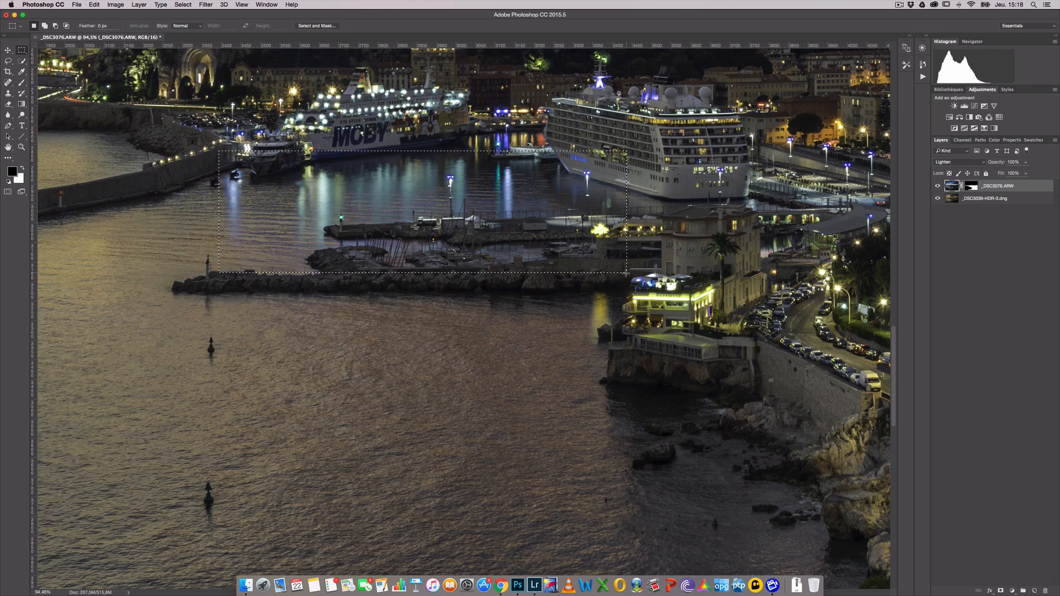
# Step: Warm the selected harbour water with the Camera Raw filter at Temperature +12 and clear the selection
pyautogui.click(205, 4)
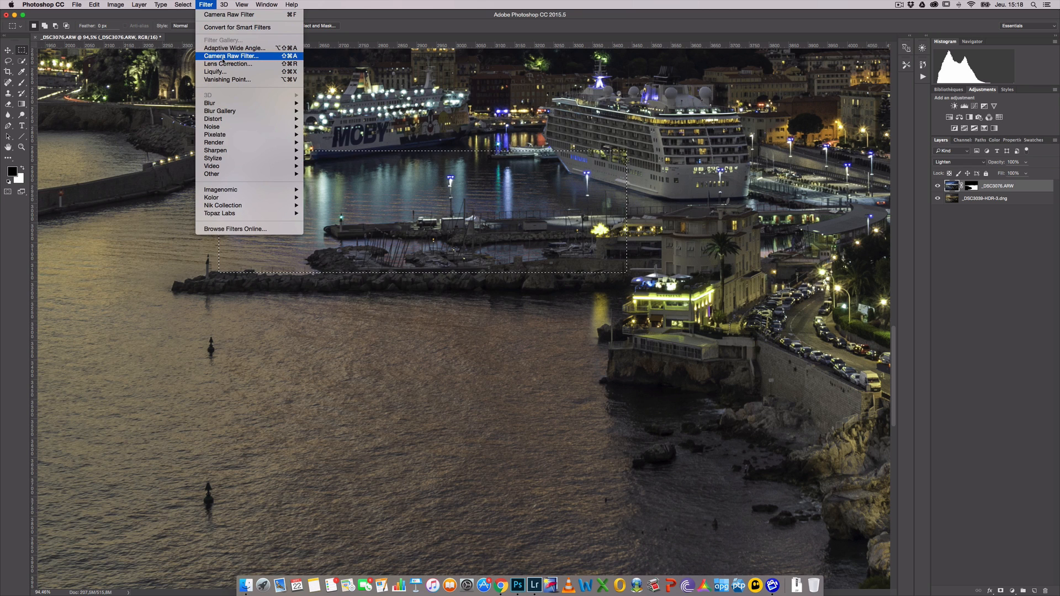
pyautogui.click(223, 57)
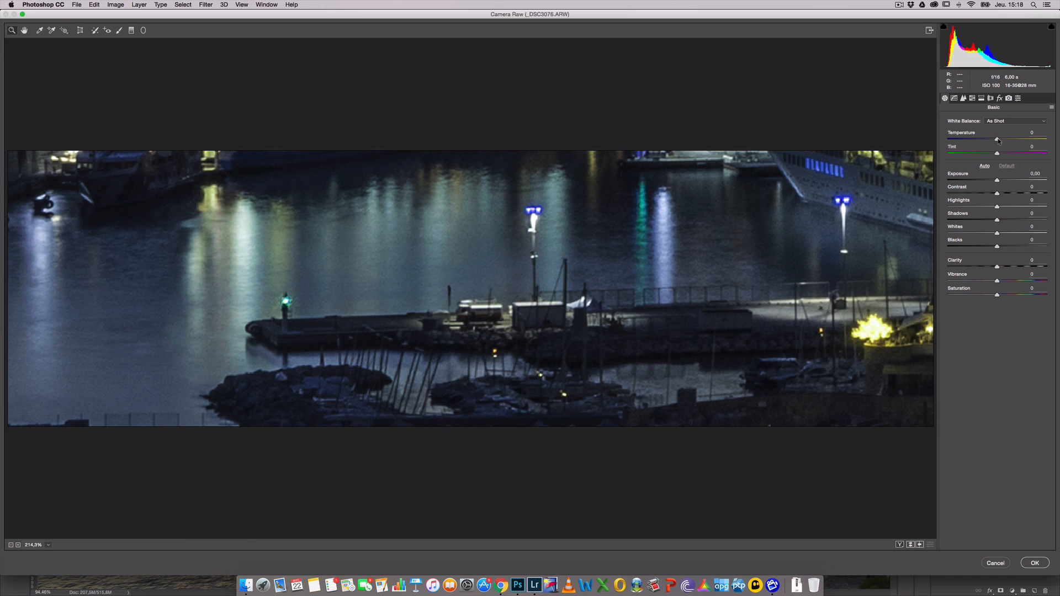
pyautogui.moveTo(998, 141); pyautogui.dragTo(1002, 138)
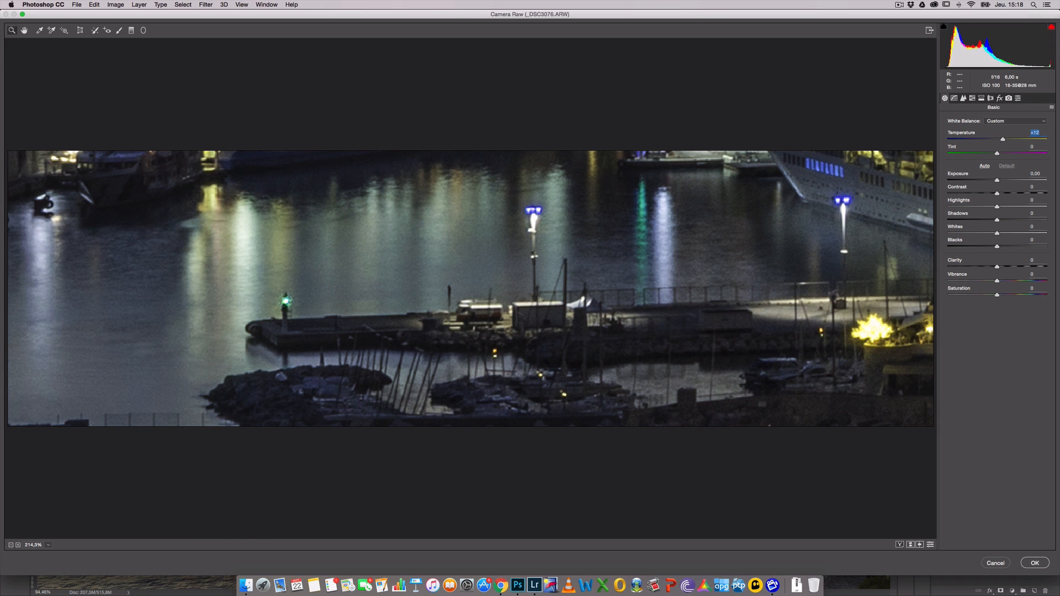
pyautogui.click(1036, 563)
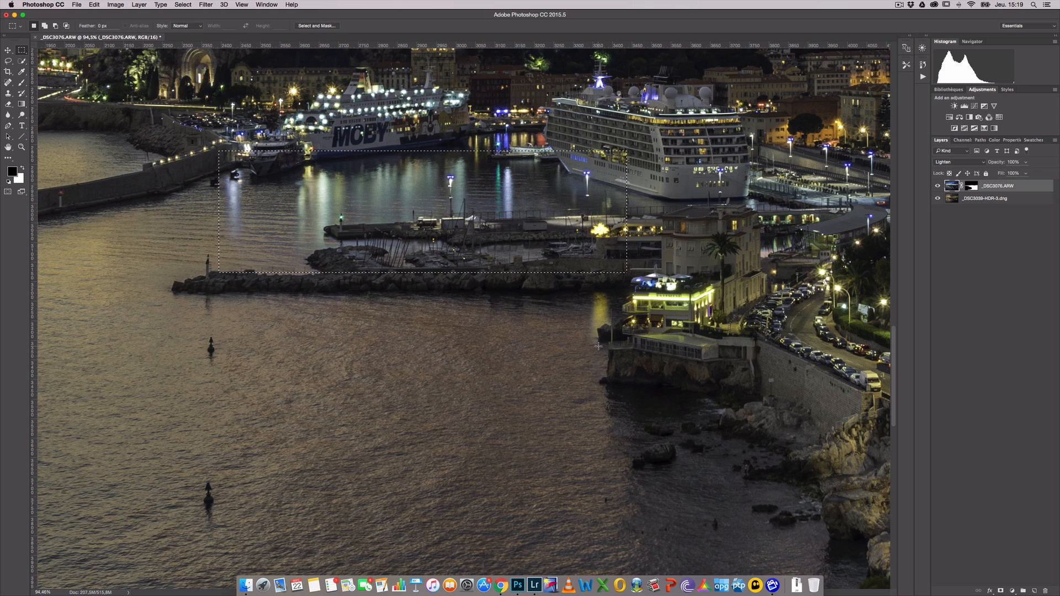
pyautogui.hscroll(-1, 524, 352)
pyautogui.click(527, 354)
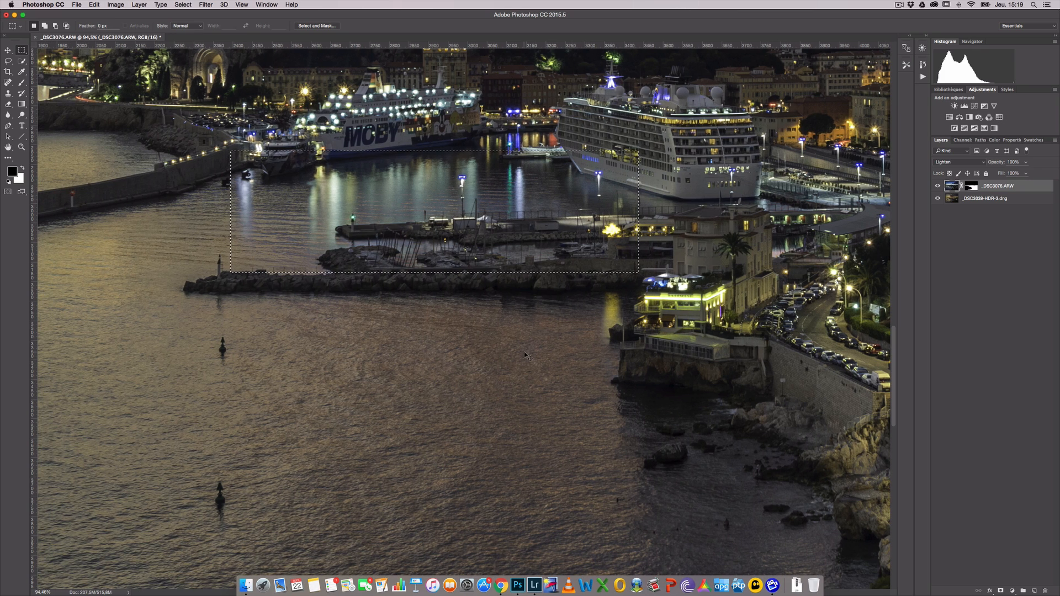
# Step: Compare the whole image with the _DSC3076.ARW night-lights layer hidden and shown, leaving the layer visible
pyautogui.hotkey('alt', 'space')
pyautogui.moveTo(608, 347); pyautogui.dragTo(564, 346)
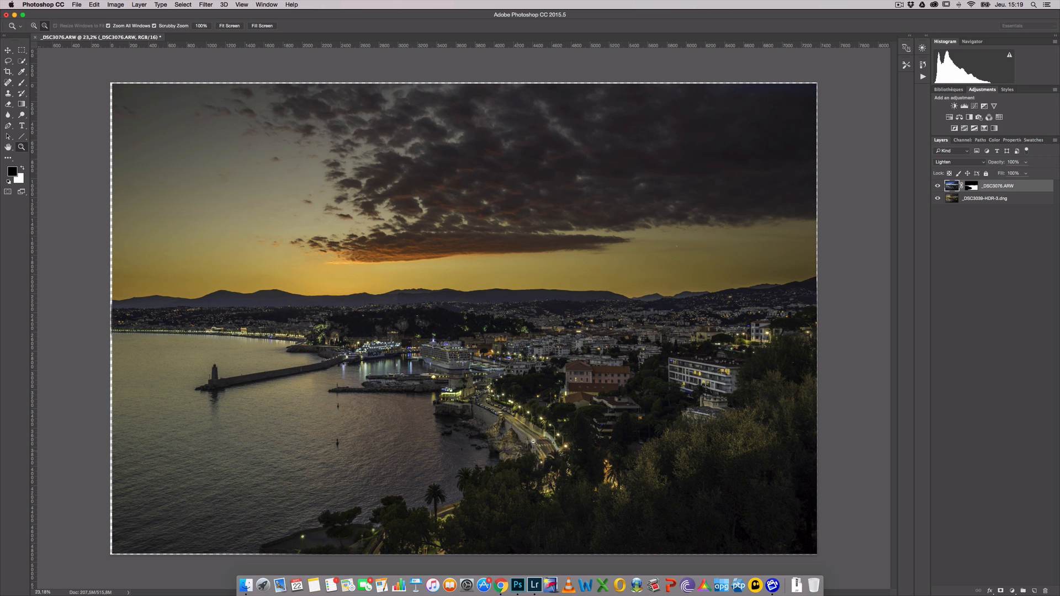
pyautogui.click(938, 187)
pyautogui.click(939, 187)
pyautogui.click(939, 187)
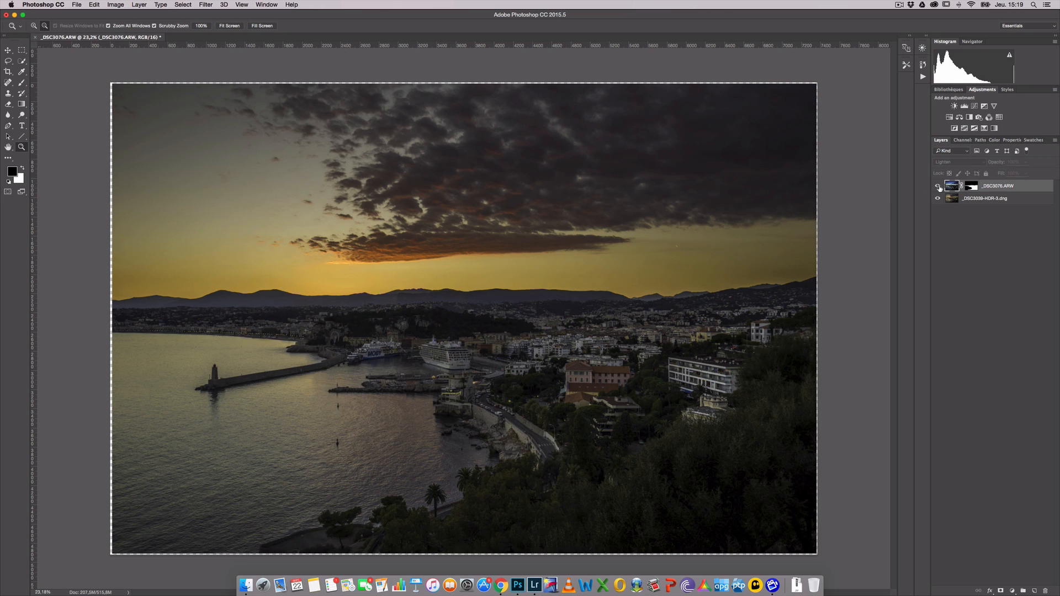
pyautogui.click(939, 187)
pyautogui.click(939, 187)
pyautogui.click(939, 187)
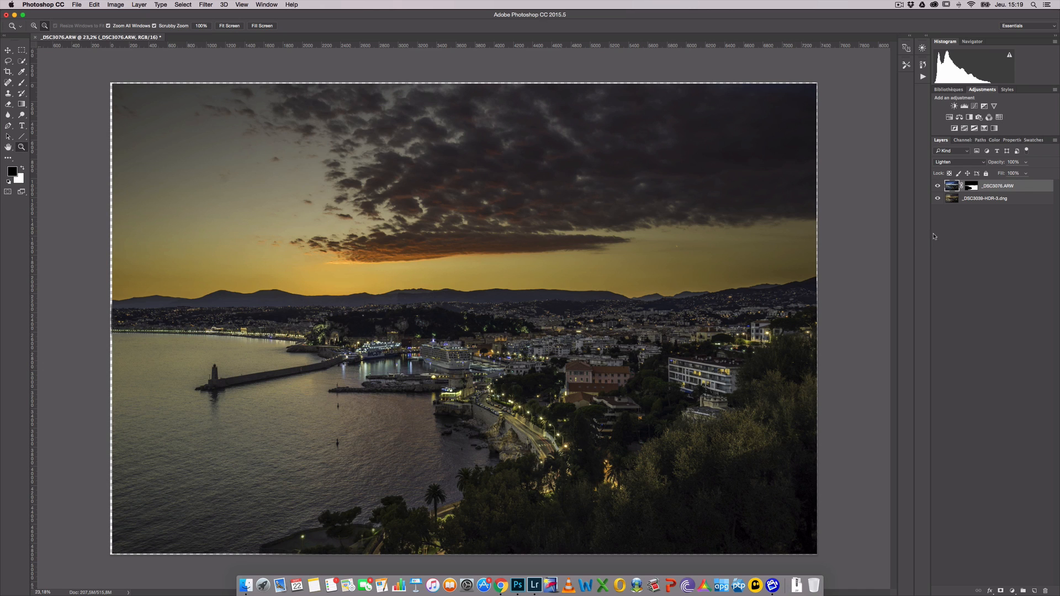
pyautogui.click(938, 188)
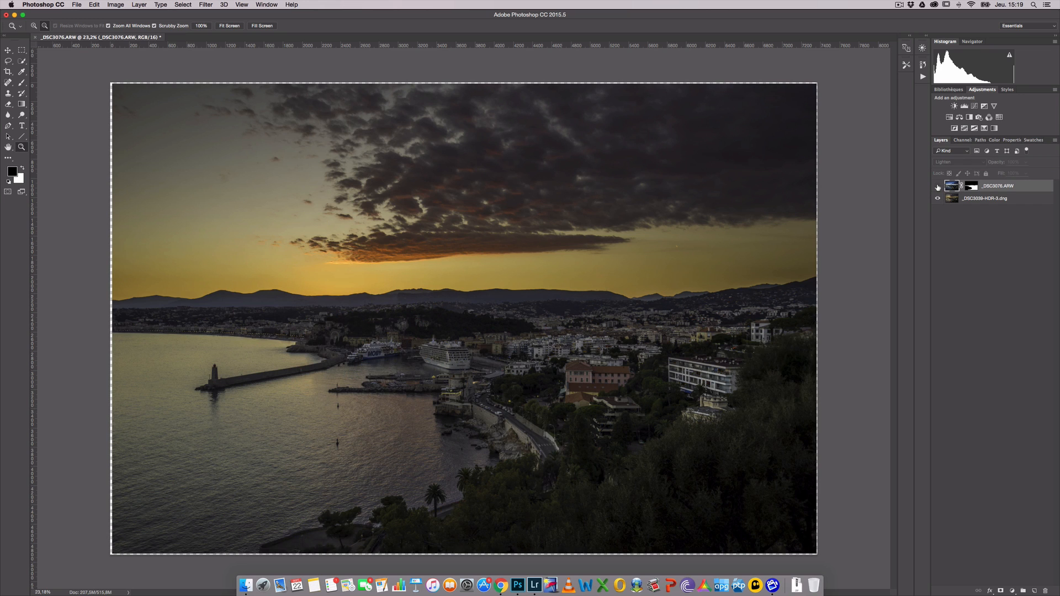
pyautogui.click(938, 188)
pyautogui.click(938, 188)
pyautogui.click(938, 188)
pyautogui.click(938, 188)
pyautogui.click(938, 187)
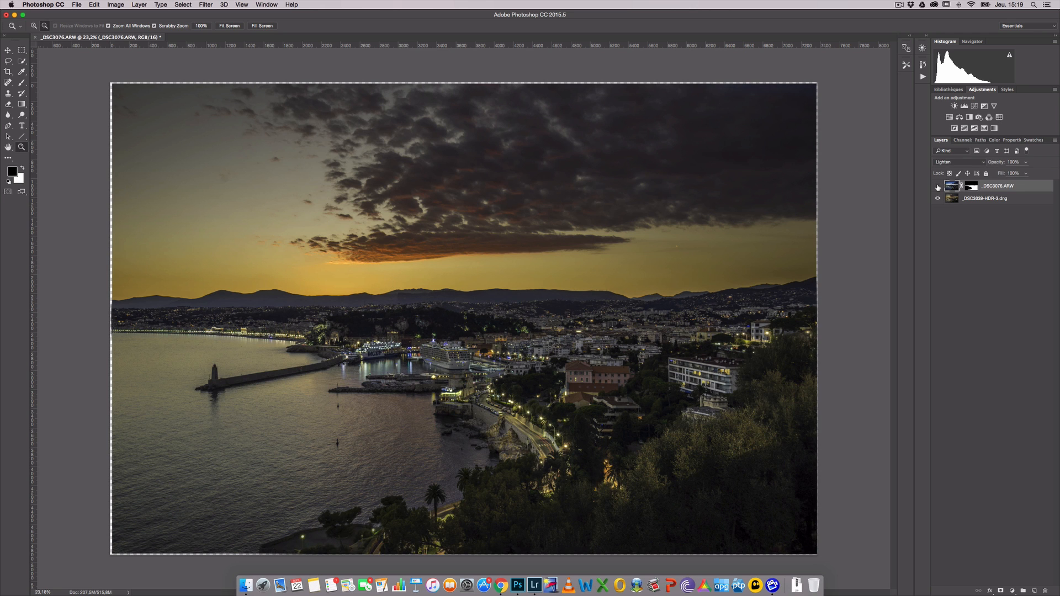
pyautogui.click(938, 188)
pyautogui.click(938, 188)
pyautogui.click(938, 187)
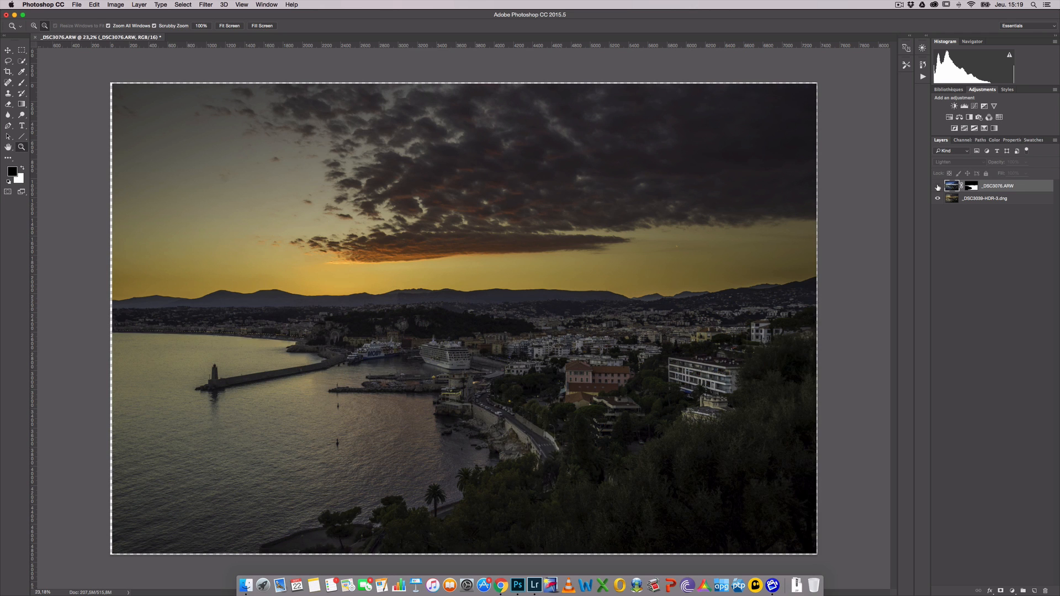
pyautogui.click(938, 188)
pyautogui.click(938, 188)
pyautogui.click(938, 188)
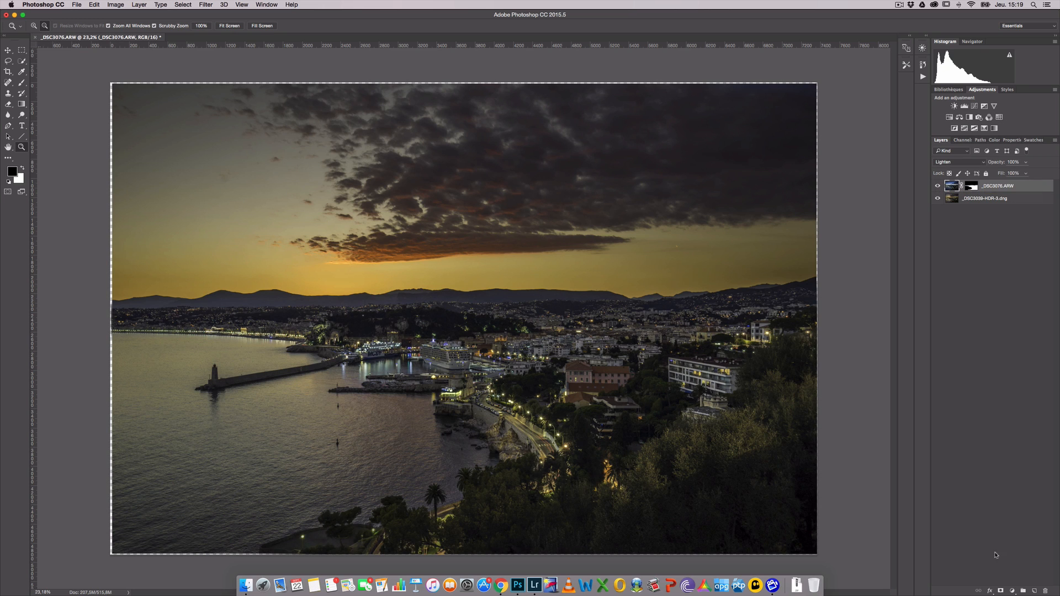
# Step: Add a Curves adjustment layer above the _DSC3076.ARW layer and darken its midtones to Input 139, Output 125
pyautogui.click(1013, 592)
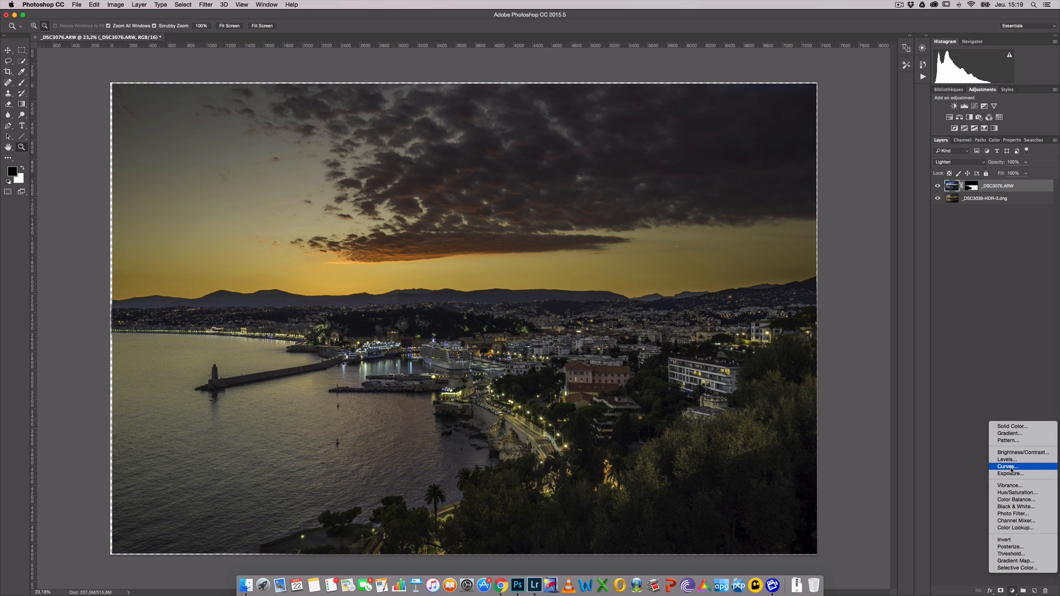
pyautogui.click(1014, 593)
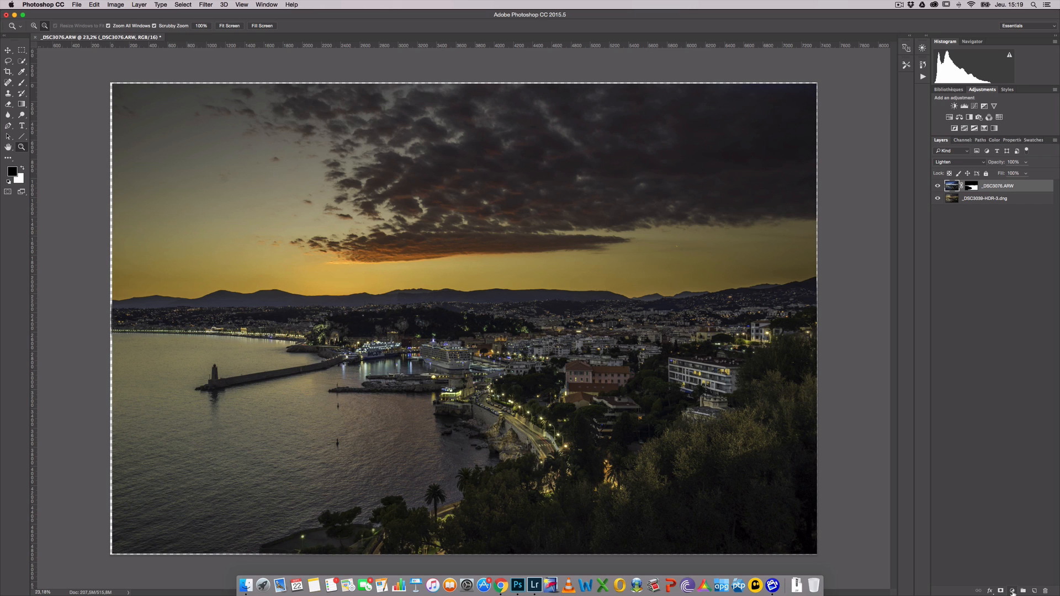
pyautogui.click(1014, 591)
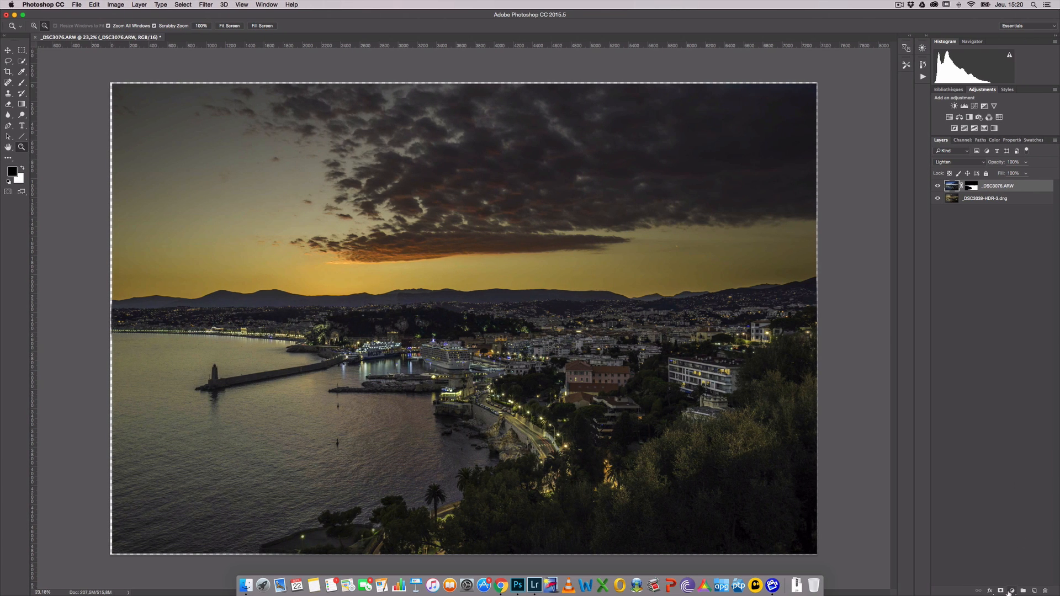
pyautogui.click(1013, 591)
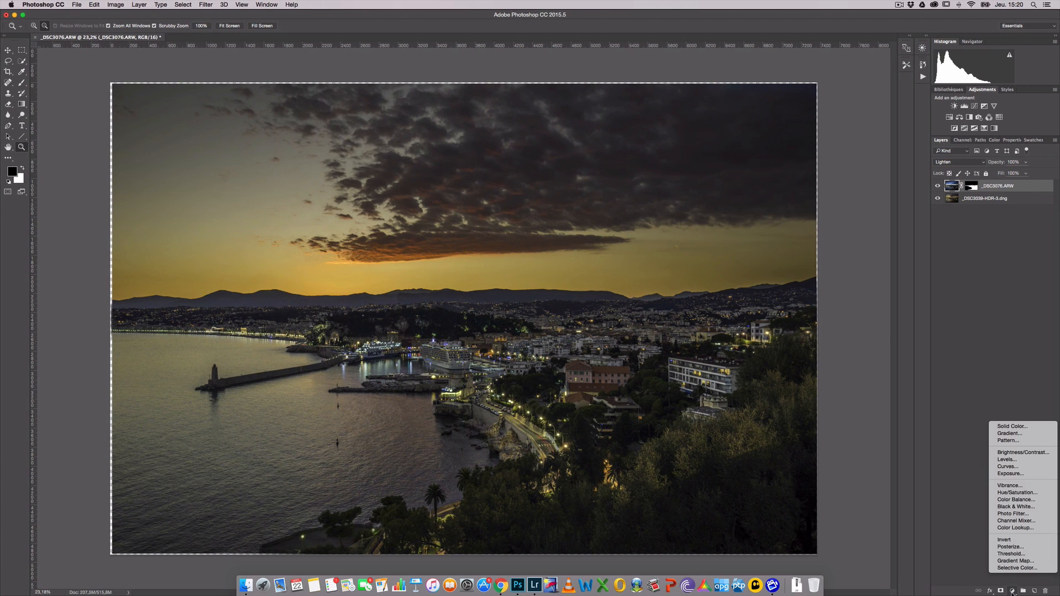
pyautogui.click(1032, 467)
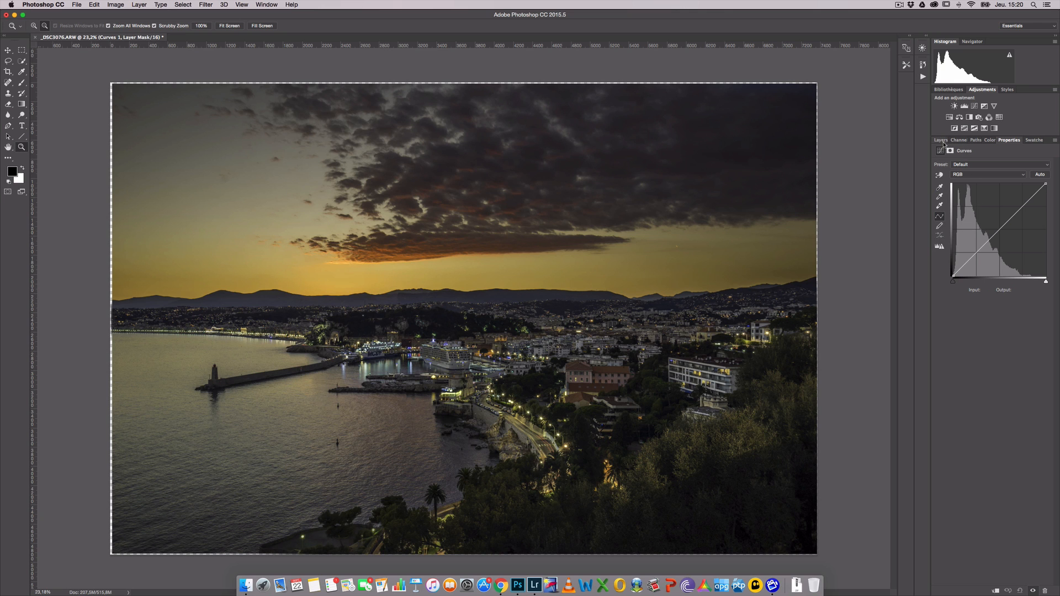
pyautogui.moveTo(1002, 227); pyautogui.dragTo(1004, 231)
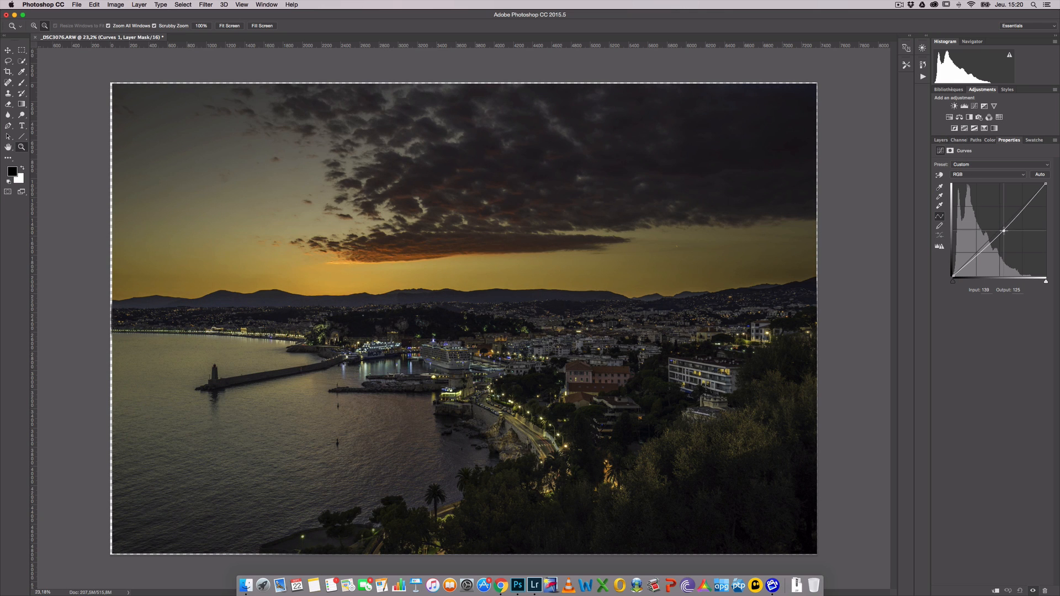
pyautogui.click(941, 141)
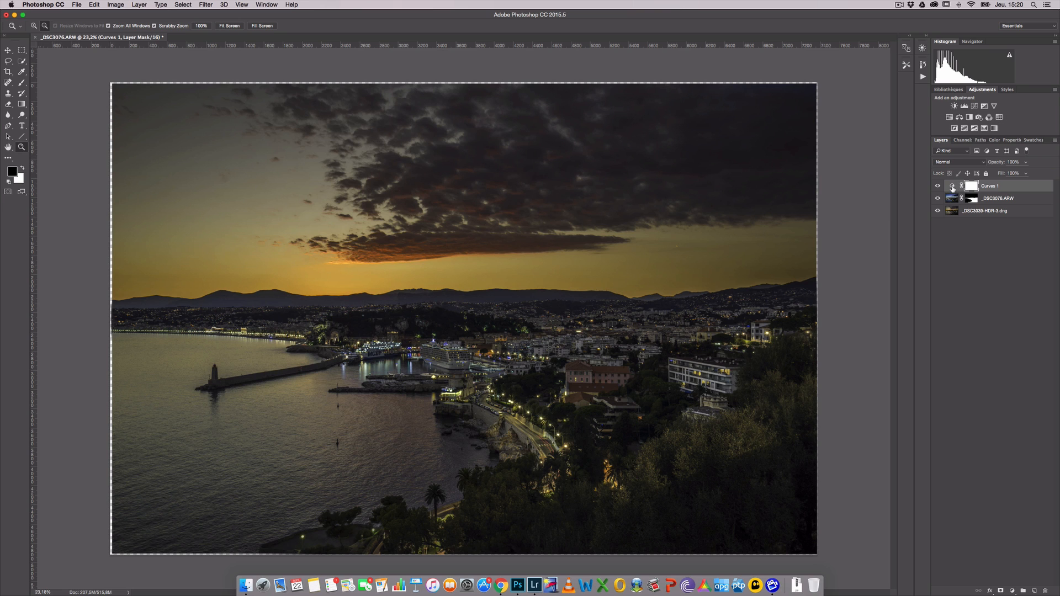
# Step: Clip the Curves 1 adjustment to the _DSC3076.ARW night-lights layer so it affects only that layer
pyautogui.click(952, 187)
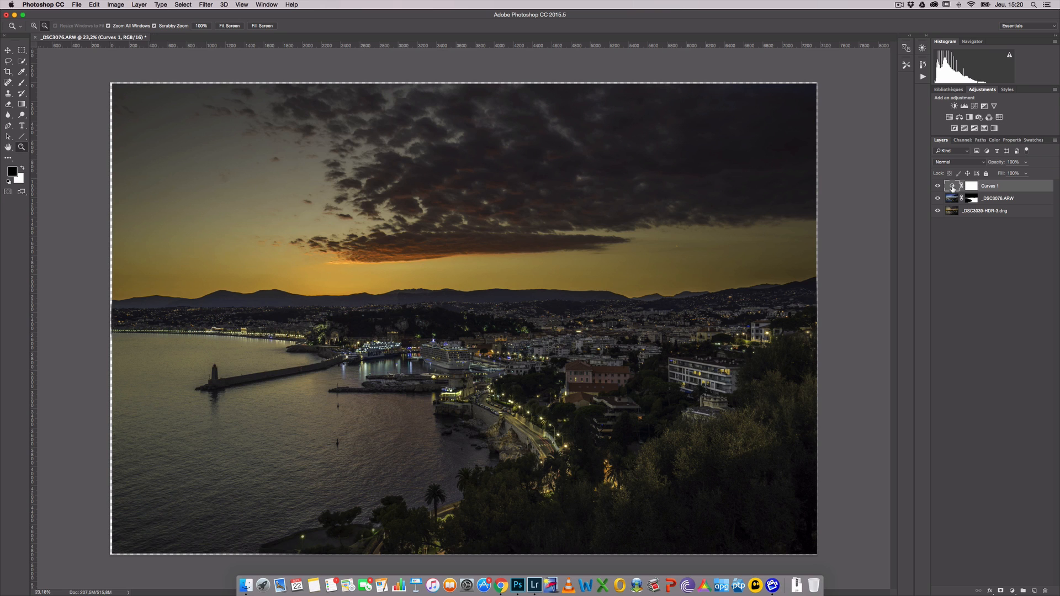
pyautogui.click(1010, 141)
pyautogui.click(996, 591)
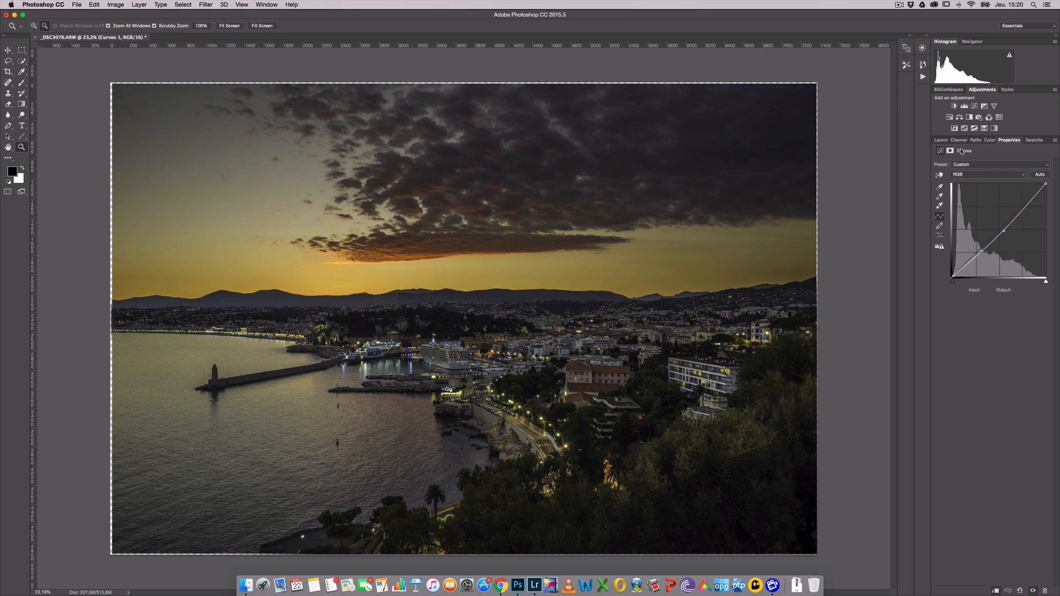
# Step: Pull the Curves 1 midtone point lower to darken further, and compare the image with the adjustment hidden and shown
pyautogui.moveTo(1004, 231); pyautogui.dragTo(1007, 234)
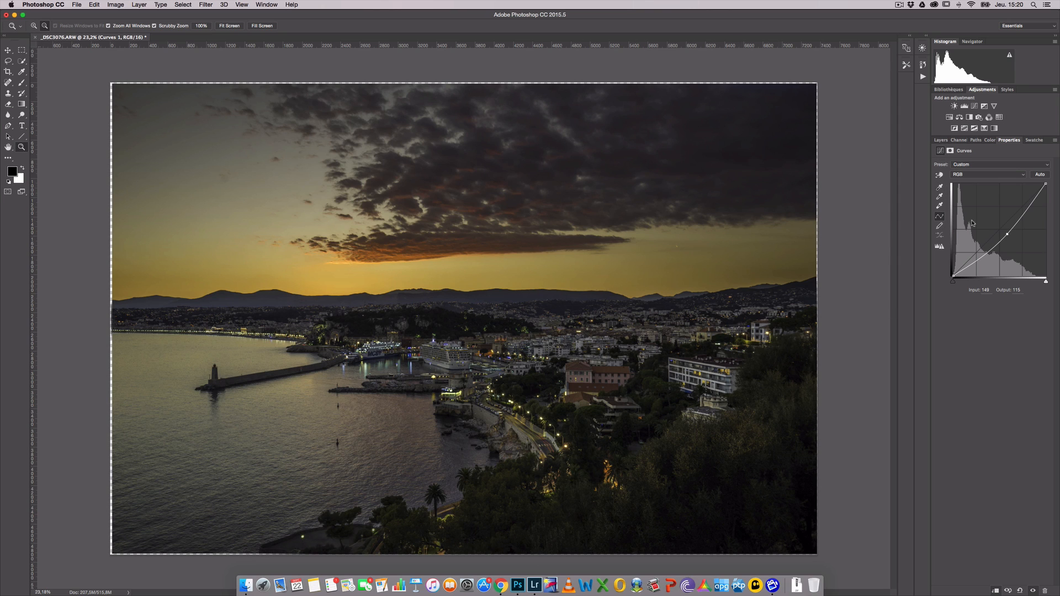
pyautogui.moveTo(1008, 234); pyautogui.dragTo(1008, 237)
pyautogui.click(942, 140)
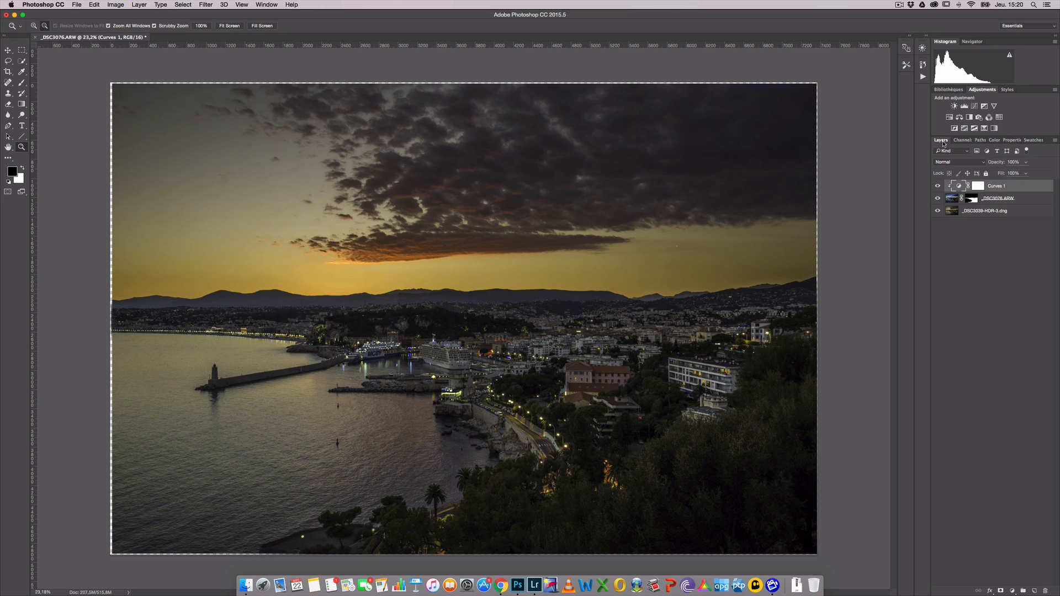
pyautogui.click(939, 186)
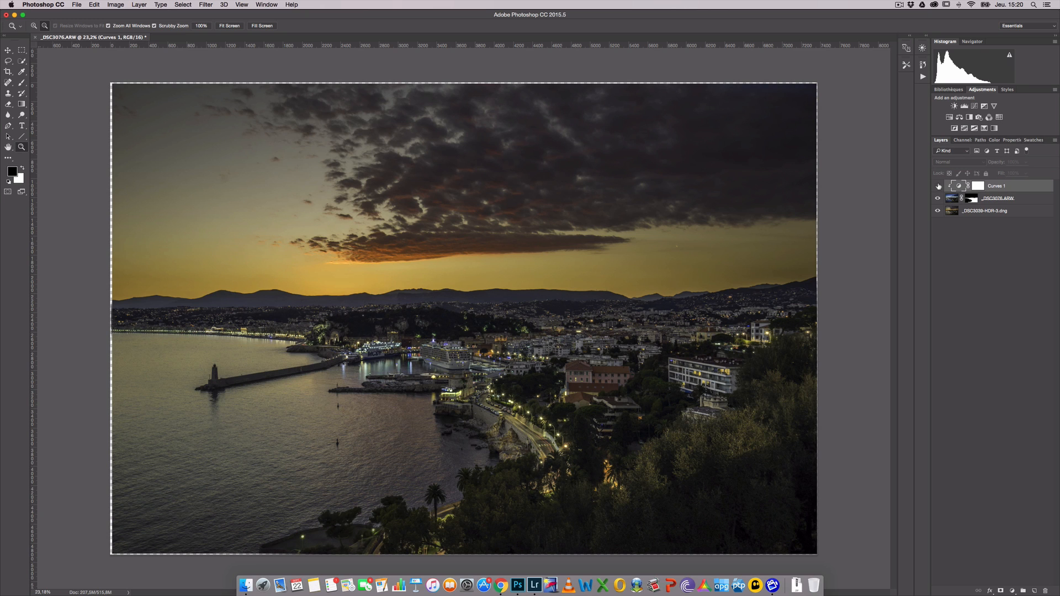
pyautogui.click(939, 187)
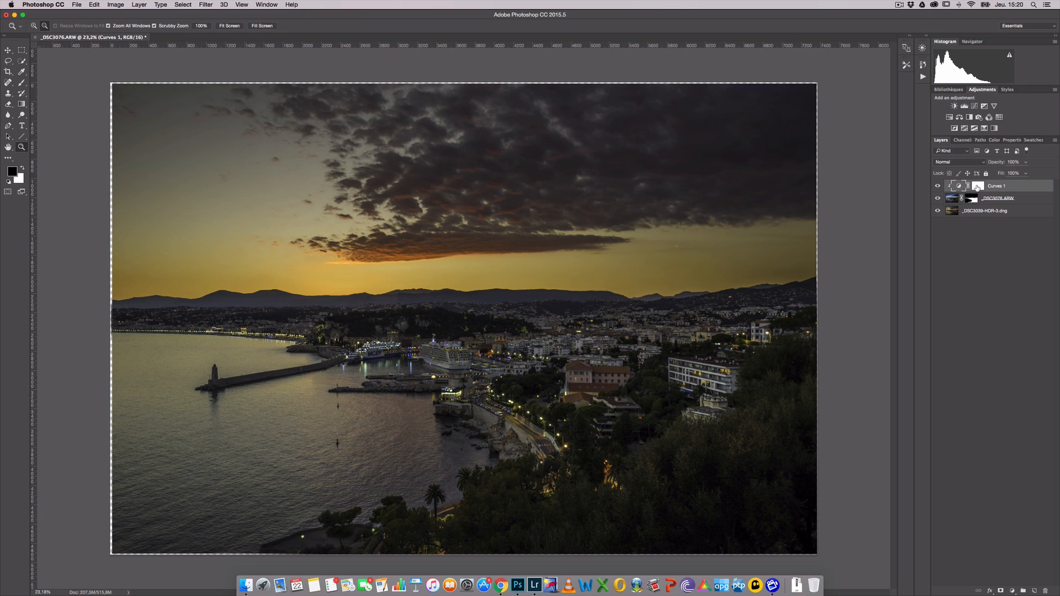
# Step: Invert the Curves 1 mask to black and paint it white over the wooded hillside in the lower-right foreground
pyautogui.click(978, 186)
pyautogui.press('super+i')
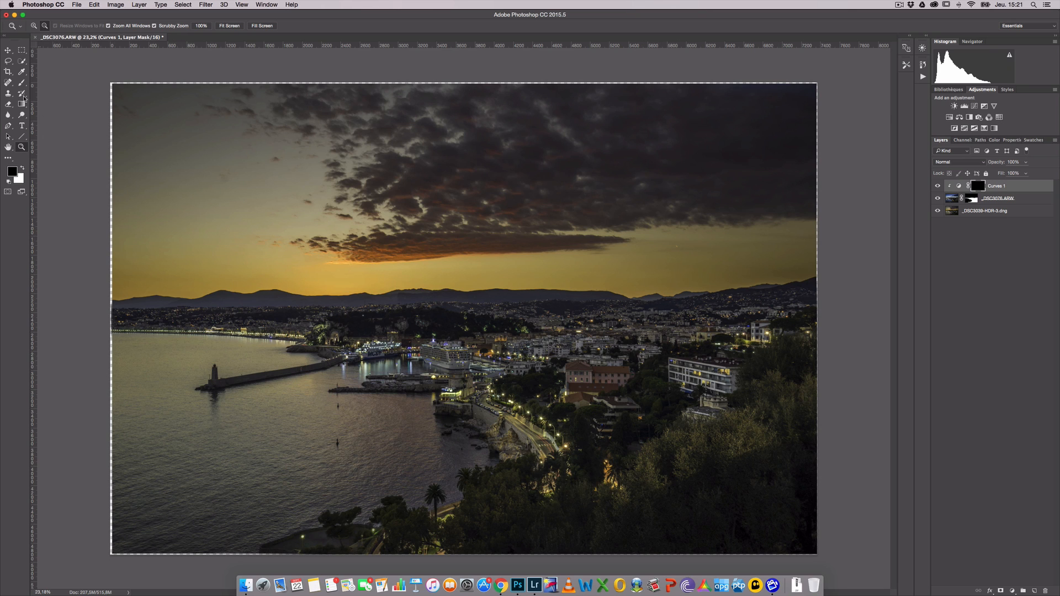
pyautogui.press('x')
pyautogui.click(22, 82)
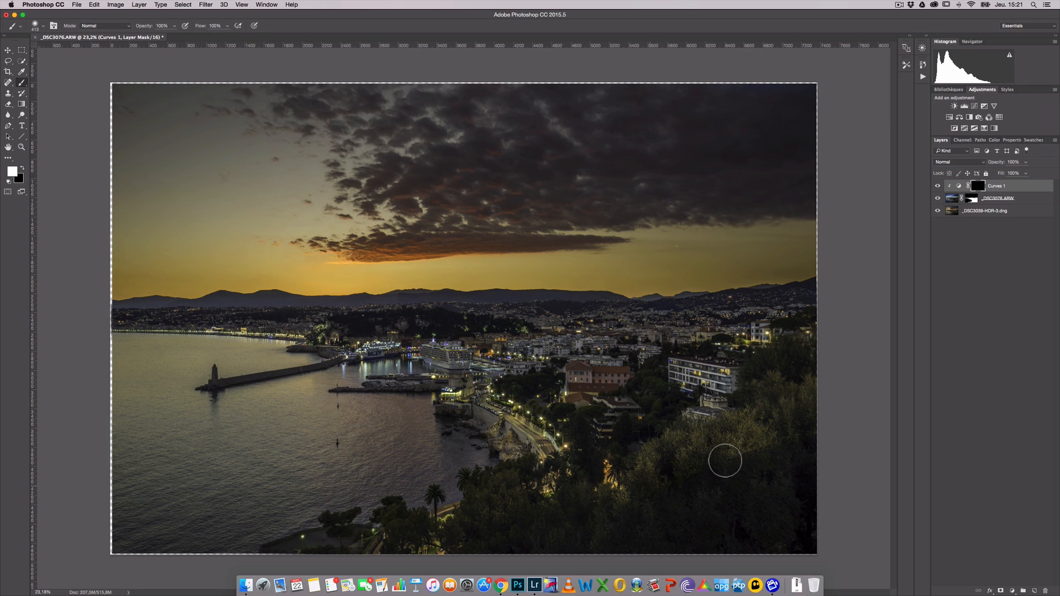
pyautogui.moveTo(671, 469)
pyautogui.mouseDown()
pyautogui.moveTo(786, 432)
pyautogui.moveTo(766, 420)
pyautogui.moveTo(774, 392)
pyautogui.moveTo(807, 403)
pyautogui.mouseUp()
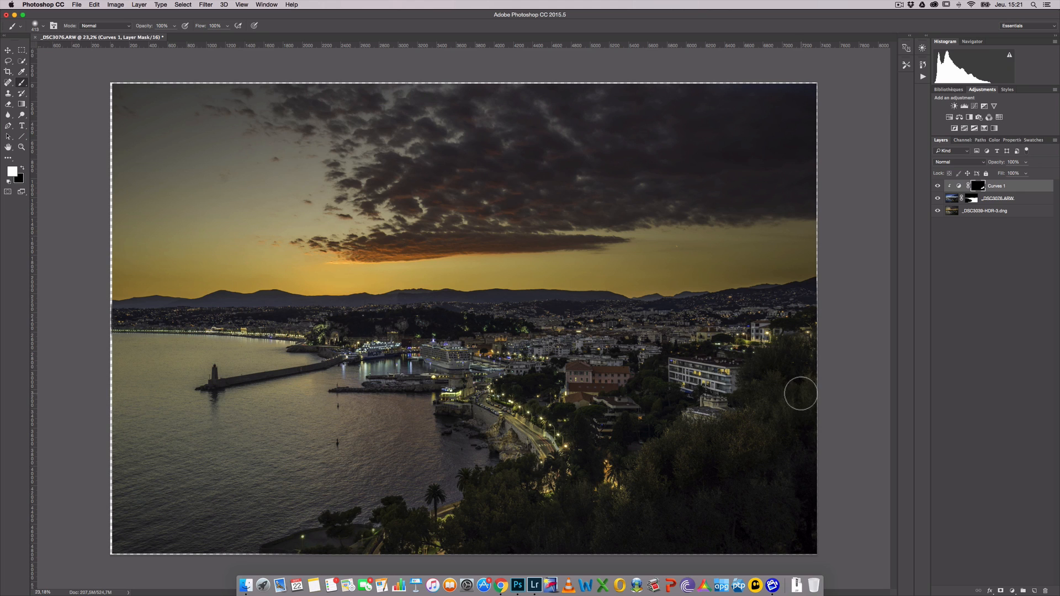
pyautogui.click(938, 186)
pyautogui.click(938, 186)
# Step: Paint black at 49% brush opacity over the foreground trees on the _DSC3076.ARW layer mask
pyautogui.click(974, 200)
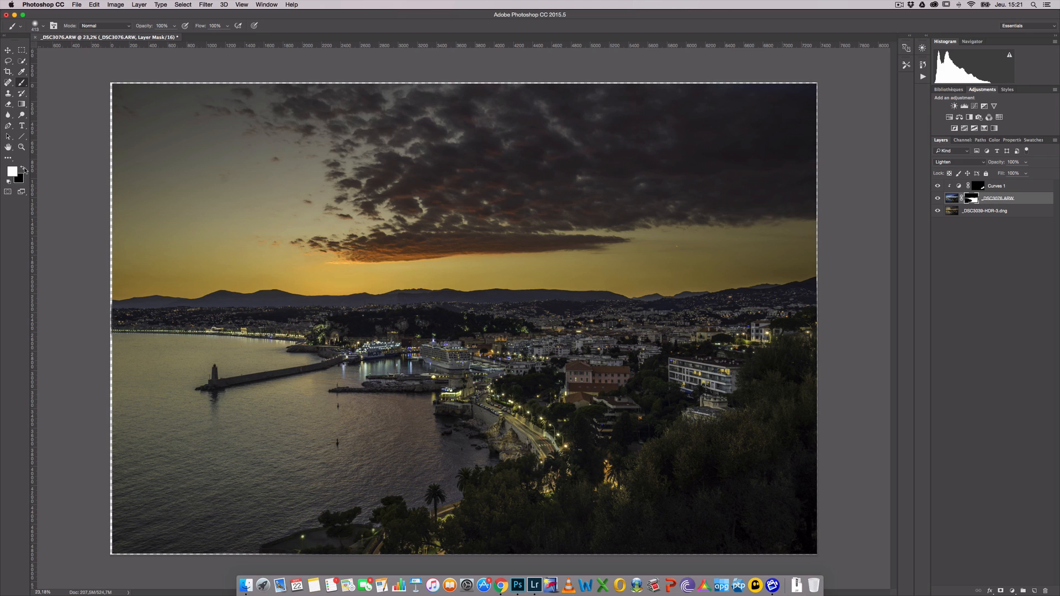
pyautogui.click(175, 26)
pyautogui.moveTo(173, 38); pyautogui.dragTo(156, 39)
pyautogui.click(22, 169)
pyautogui.moveTo(717, 462)
pyautogui.mouseDown()
pyautogui.moveTo(790, 411)
pyautogui.moveTo(762, 441)
pyautogui.moveTo(788, 410)
pyautogui.mouseUp()
# Step: Raise the Curves 1 midtone point to Input 149, Output 121 to soften the darkening
pyautogui.click(958, 186)
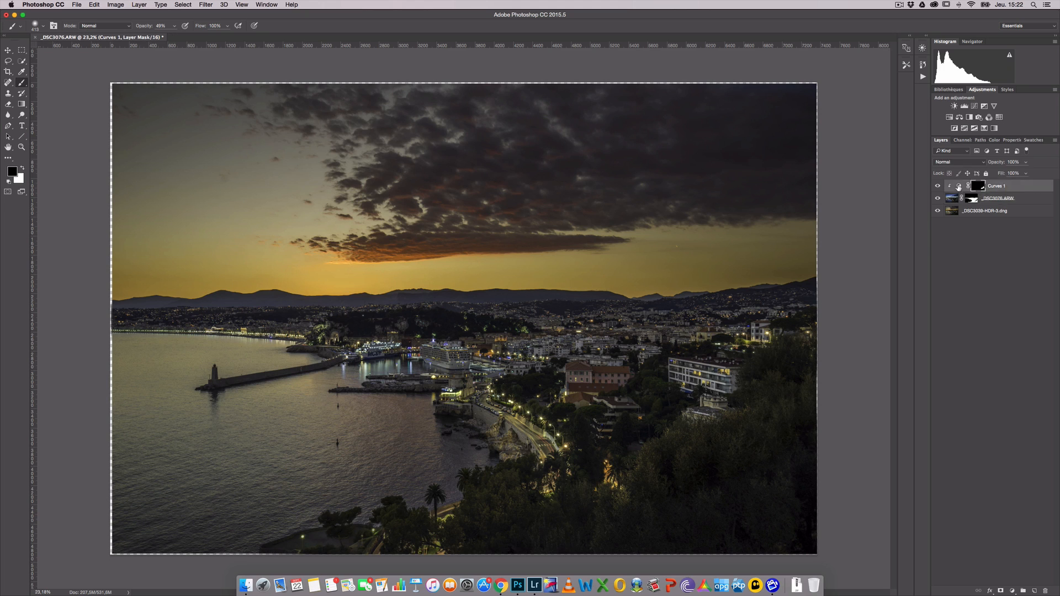
pyautogui.doubleClick(959, 186)
pyautogui.moveTo(1007, 238); pyautogui.dragTo(1008, 232)
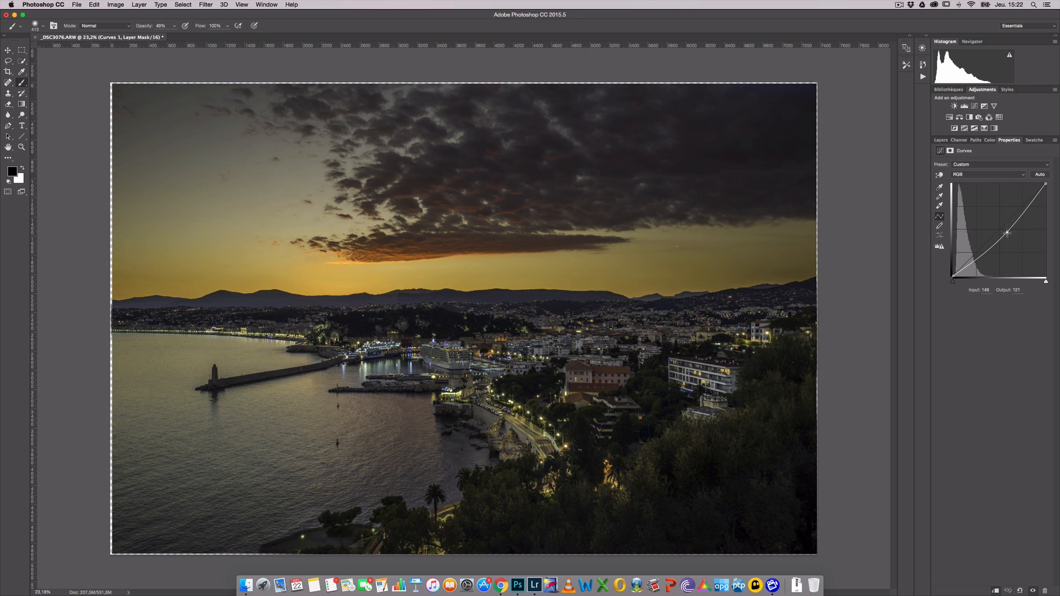
pyautogui.click(942, 140)
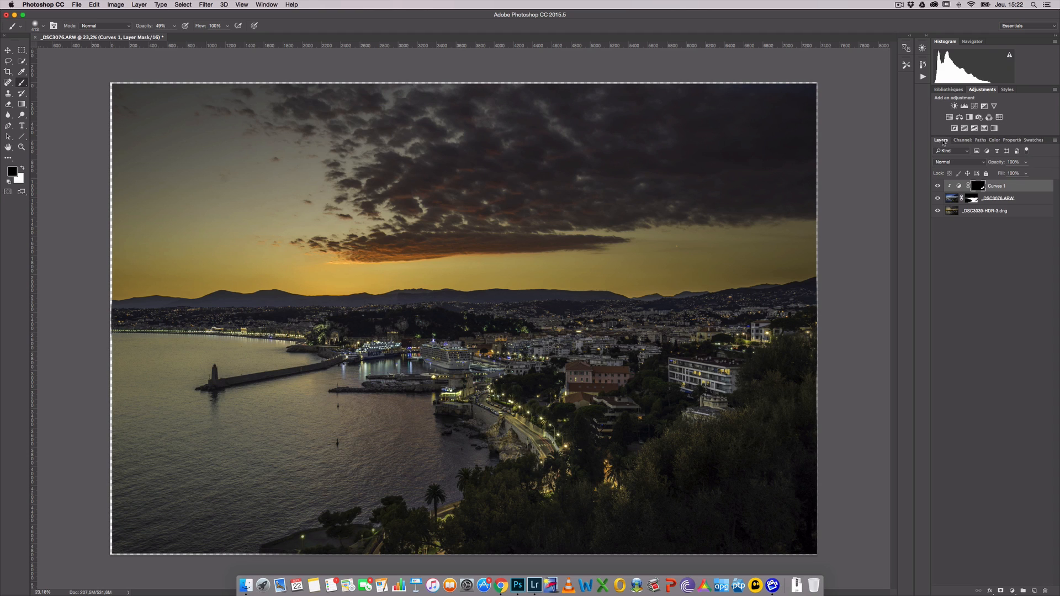
# Step: Add a second Curves adjustment layer clipped to _DSC3076.ARW and brighten its midtones to Input 103, Output 133
pyautogui.click(954, 198)
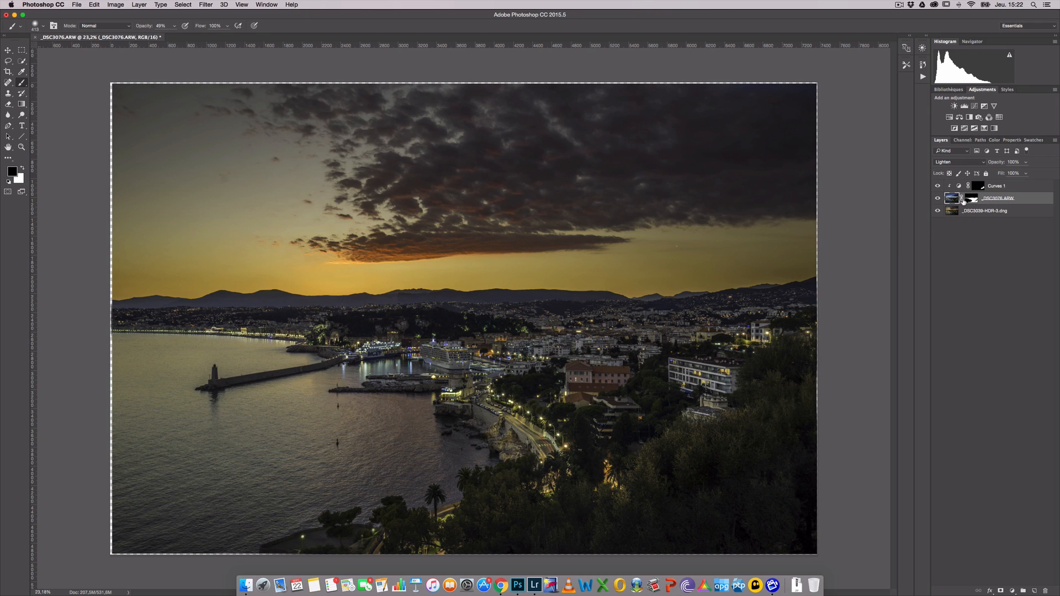
pyautogui.click(1012, 591)
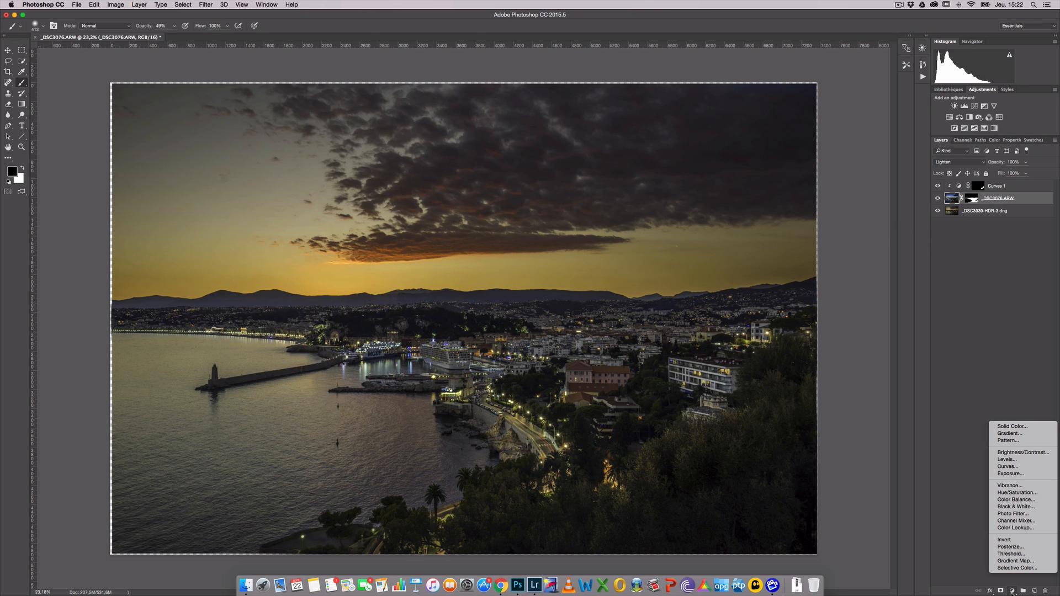
pyautogui.click(1013, 468)
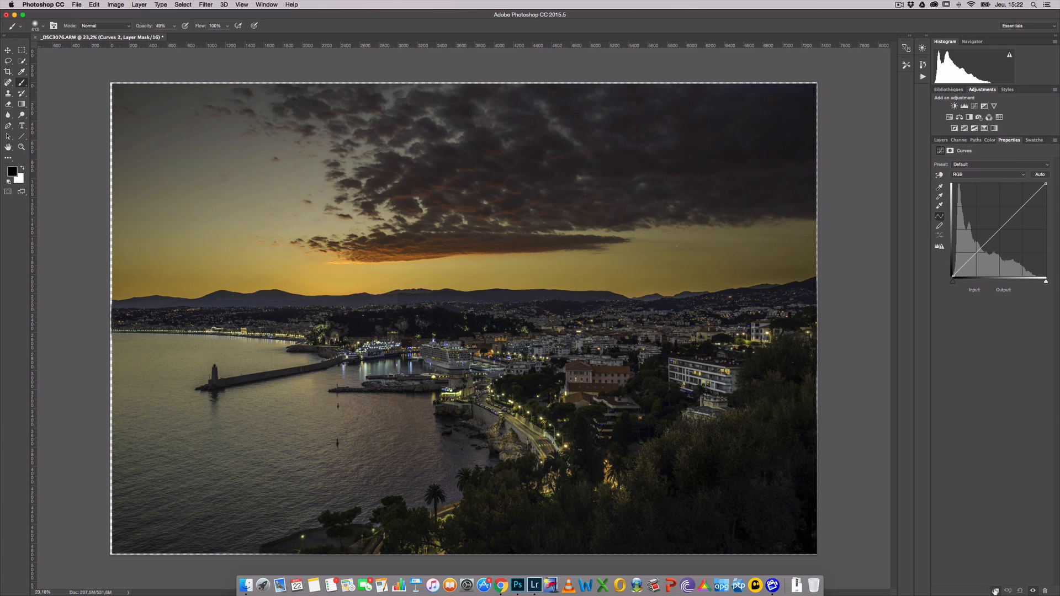
pyautogui.click(941, 140)
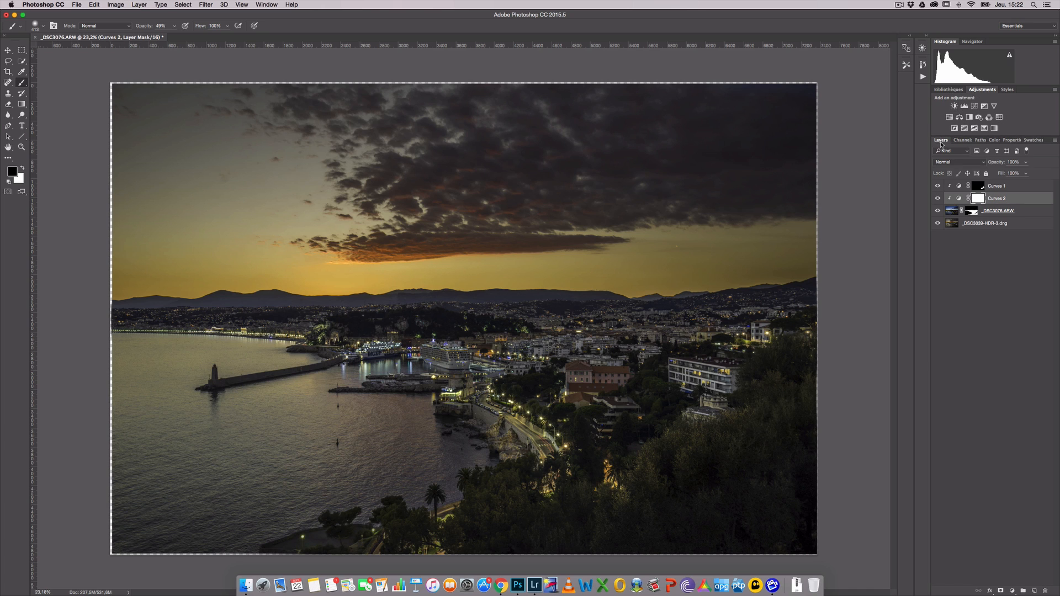
pyautogui.doubleClick(960, 200)
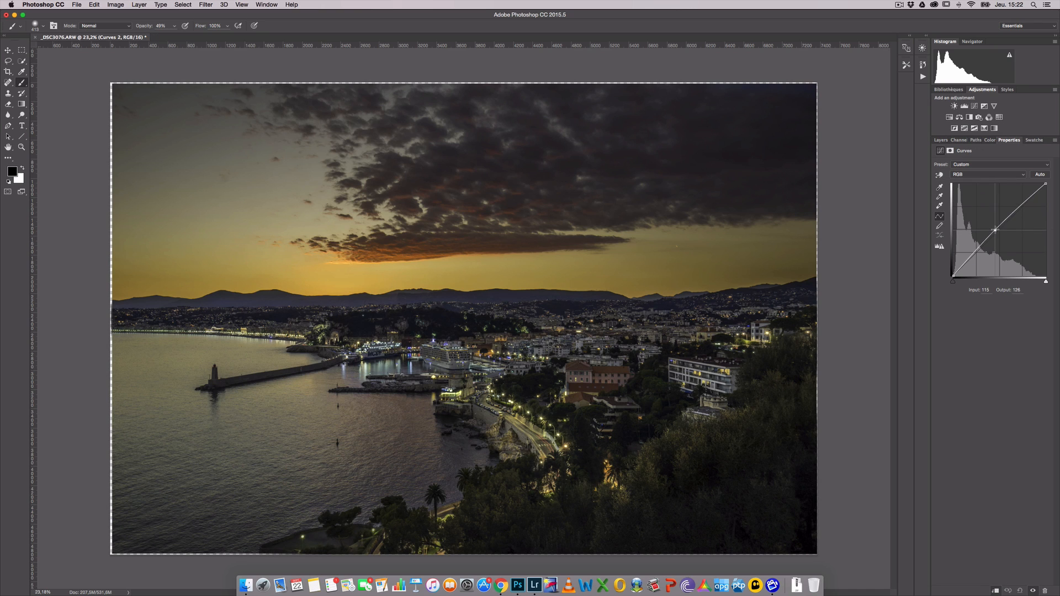
pyautogui.moveTo(995, 229); pyautogui.dragTo(991, 227)
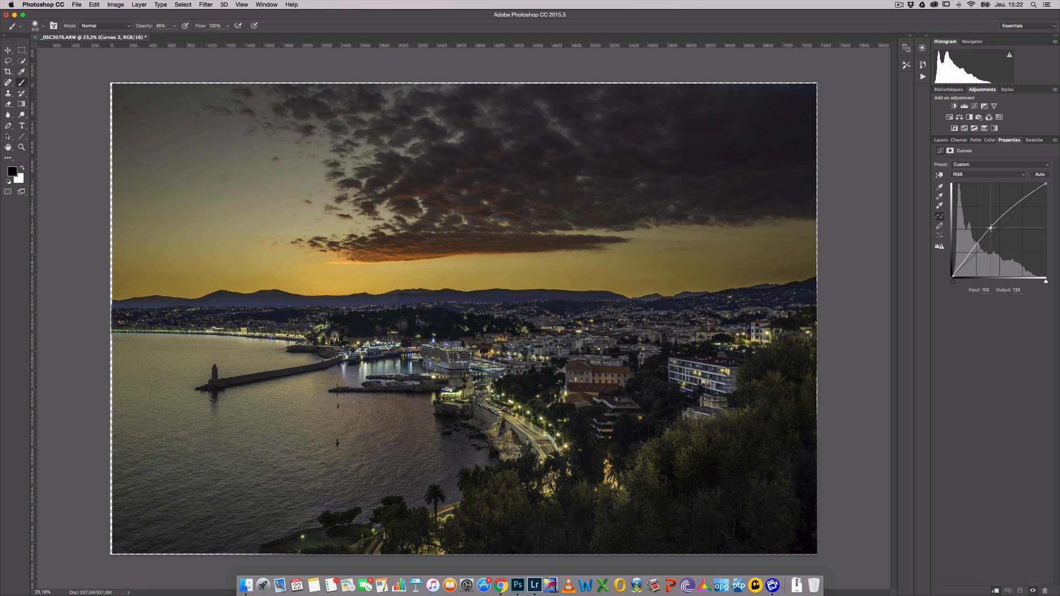
pyautogui.click(941, 140)
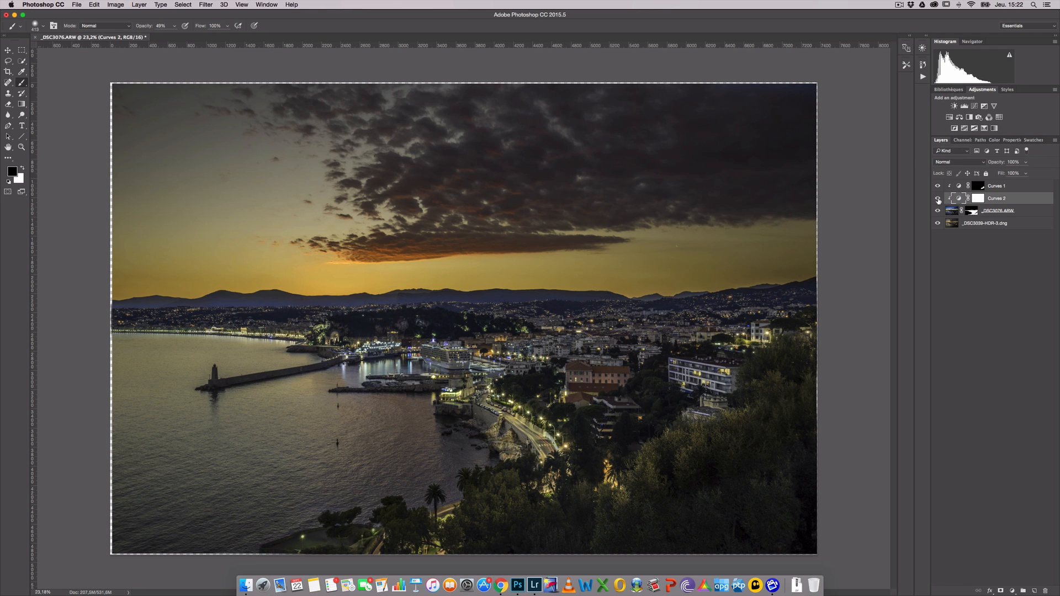
# Step: Compare the image with the Curves 2 layer hidden and shown, and reduce that layer's opacity to about 65%
pyautogui.click(938, 199)
pyautogui.click(938, 199)
pyautogui.click(939, 198)
pyautogui.click(938, 198)
pyautogui.click(938, 199)
pyautogui.click(939, 199)
pyautogui.click(938, 199)
pyautogui.click(939, 199)
pyautogui.click(1027, 163)
pyautogui.moveTo(1027, 173); pyautogui.dragTo(1012, 175)
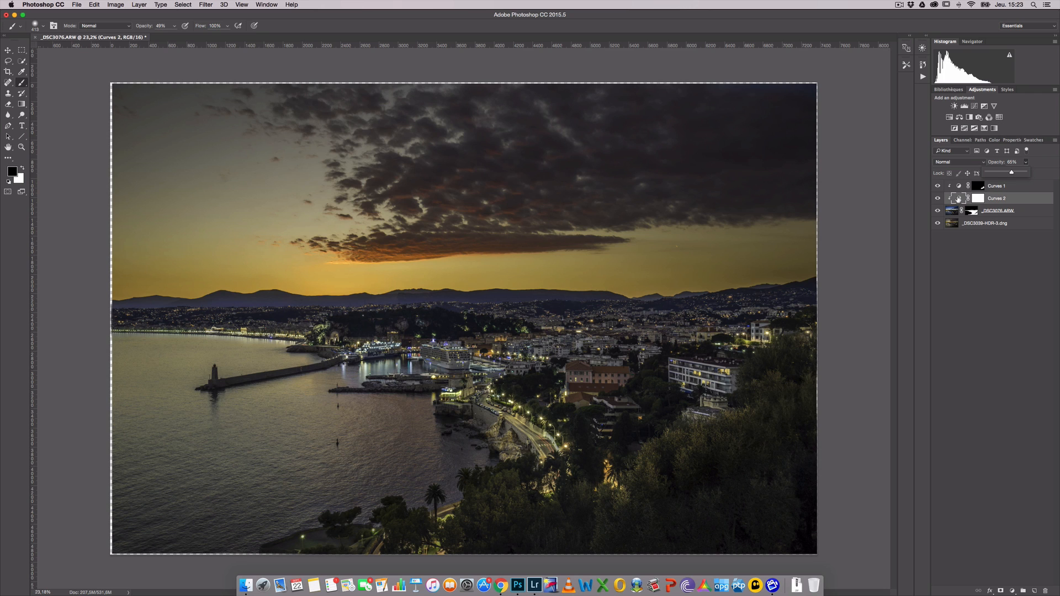
# Step: Lower the midtones of the Blue channel in the Curves 2 adjustment to Input 127, Output 123
pyautogui.doubleClick(958, 199)
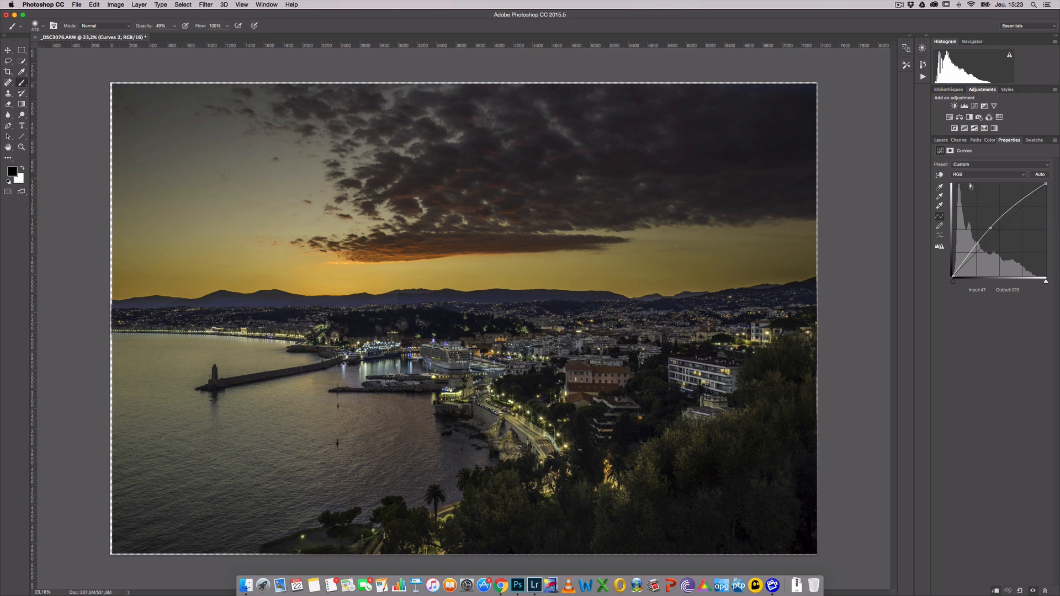
pyautogui.click(965, 175)
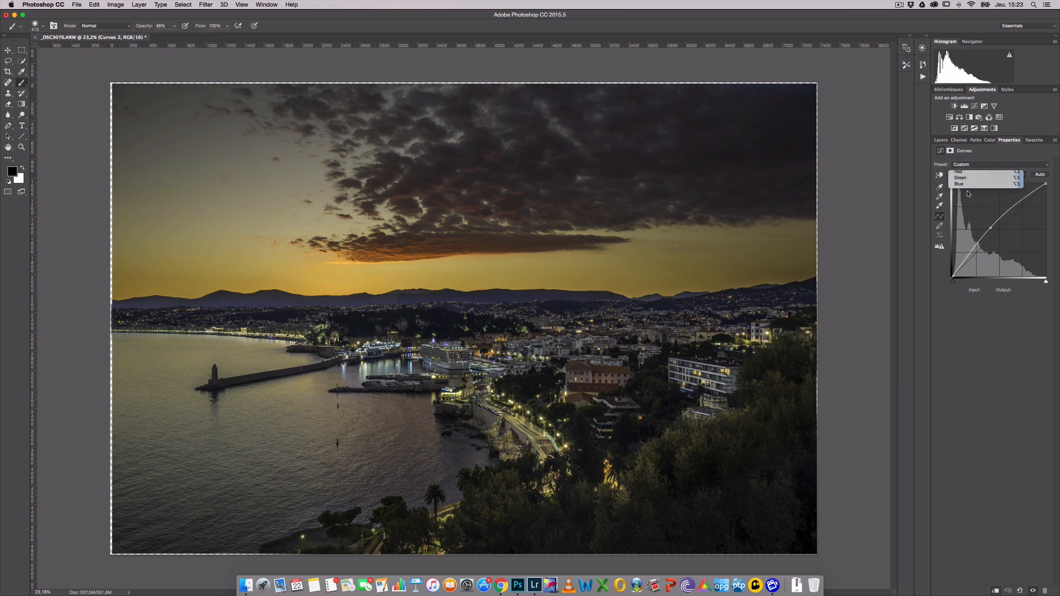
pyautogui.click(967, 199)
pyautogui.moveTo(998, 232); pyautogui.dragTo(999, 232)
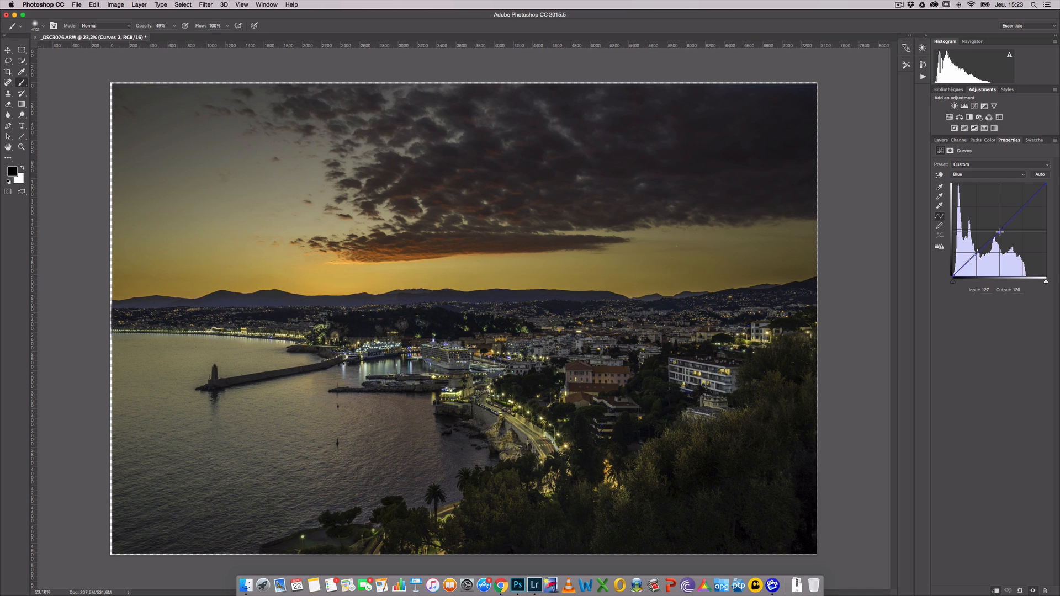
# Step: Look through the Green and Red channel curves of the Curves 2 adjustment and return to the Blue channel
pyautogui.click(987, 175)
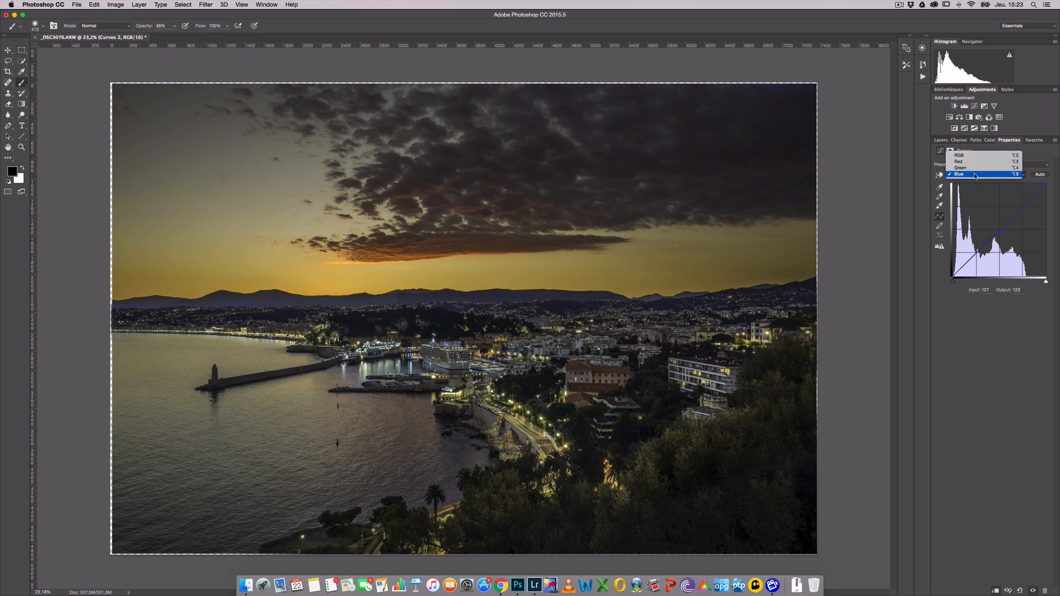
pyautogui.click(976, 172)
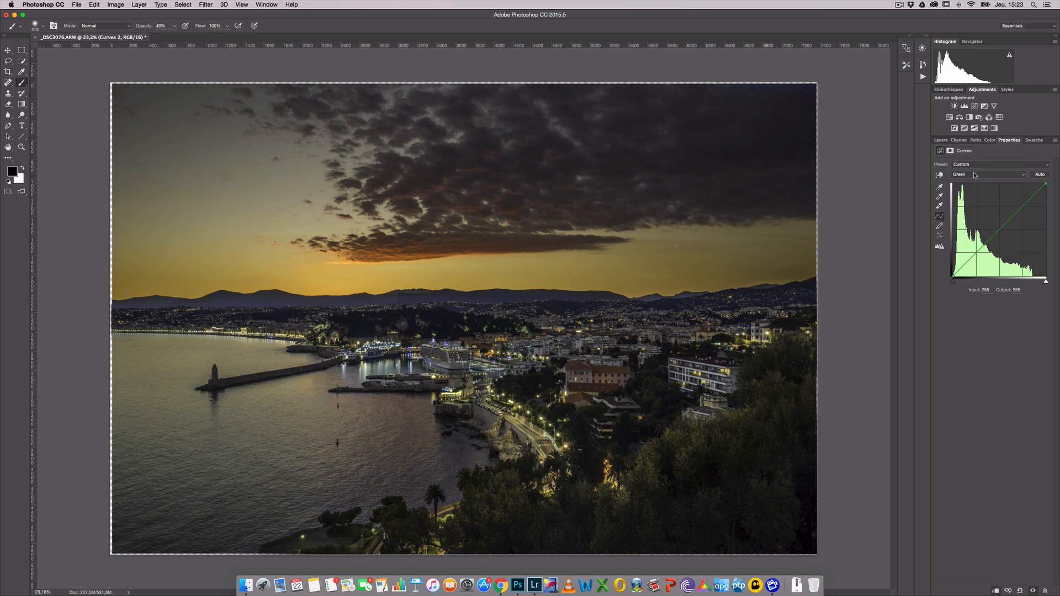
pyautogui.click(976, 174)
pyautogui.click(968, 169)
pyautogui.click(967, 175)
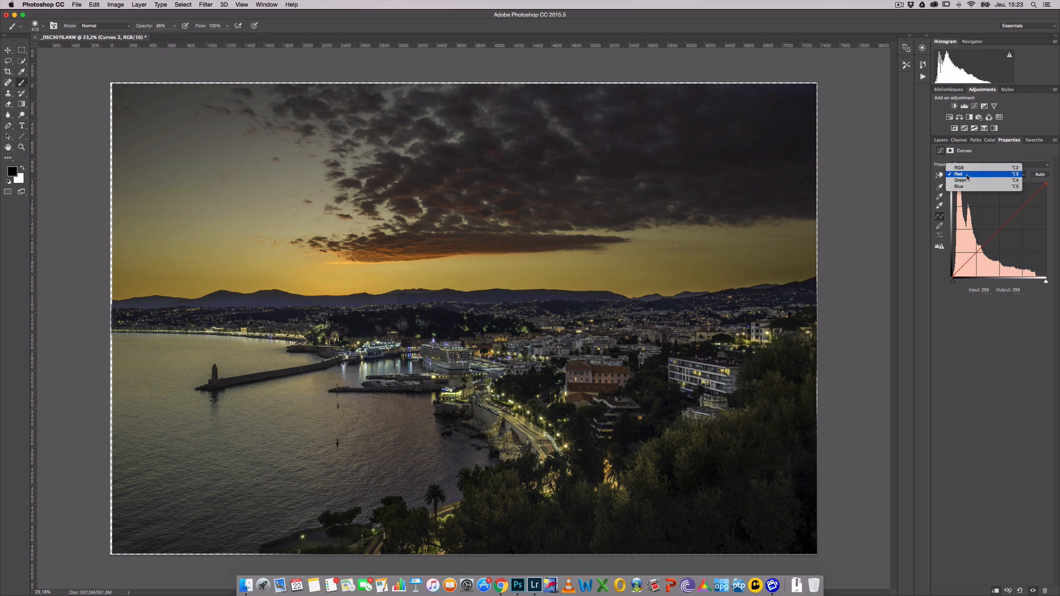
pyautogui.click(970, 191)
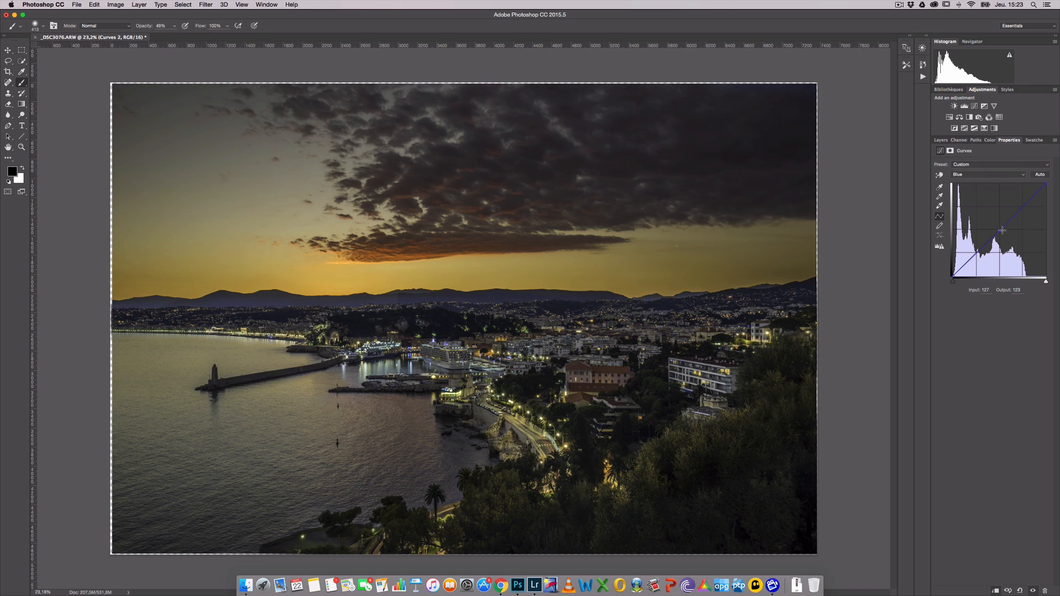
# Step: Readjust the Blue channel midtone point of Curves 2 and compare the image with that layer hidden and shown
pyautogui.moveTo(1002, 231); pyautogui.dragTo(1003, 236)
pyautogui.moveTo(1003, 237)
pyautogui.mouseDown()
pyautogui.moveTo(991, 219)
pyautogui.moveTo(1003, 231)
pyautogui.mouseUp()
pyautogui.click(942, 141)
pyautogui.click(937, 199)
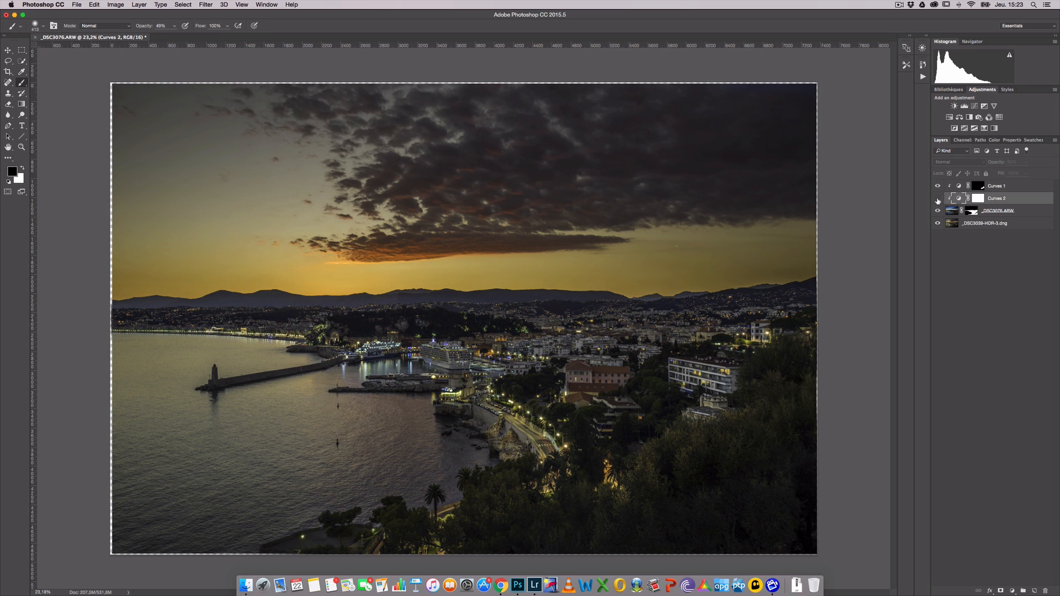
pyautogui.click(938, 199)
pyautogui.click(938, 198)
pyautogui.click(937, 199)
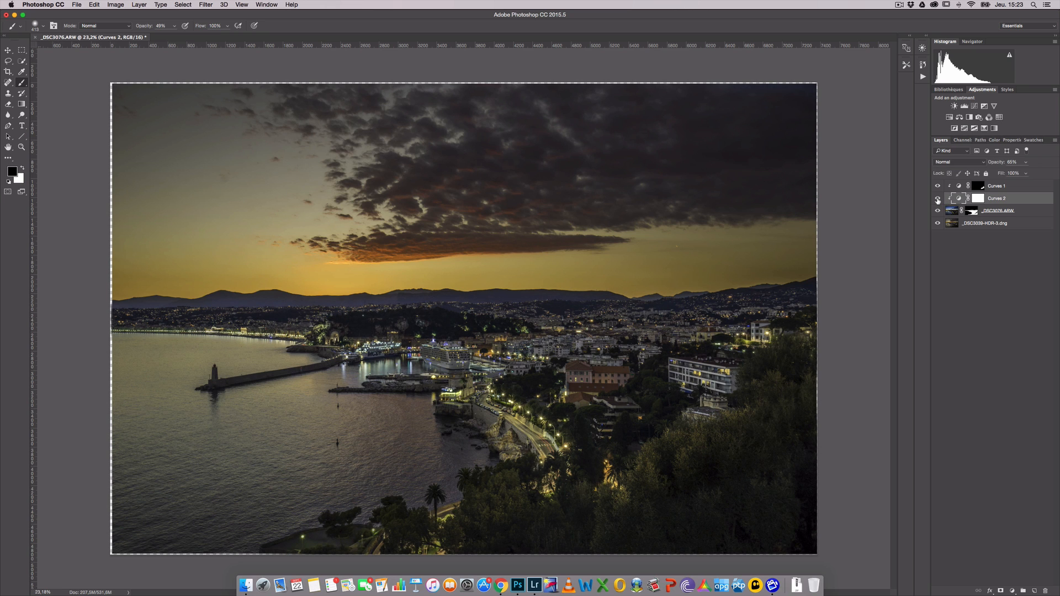
# Step: Raise the midtones of the Red channel slightly in the Curves 2 adjustment to warm the night-lights exposure
pyautogui.doubleClick(962, 200)
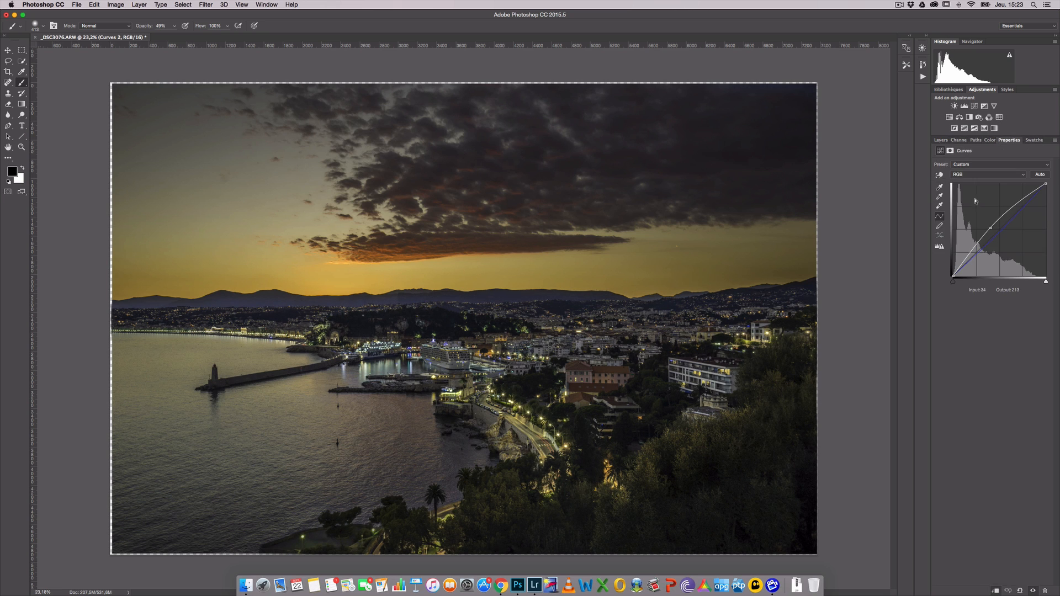
pyautogui.click(967, 175)
pyautogui.click(968, 182)
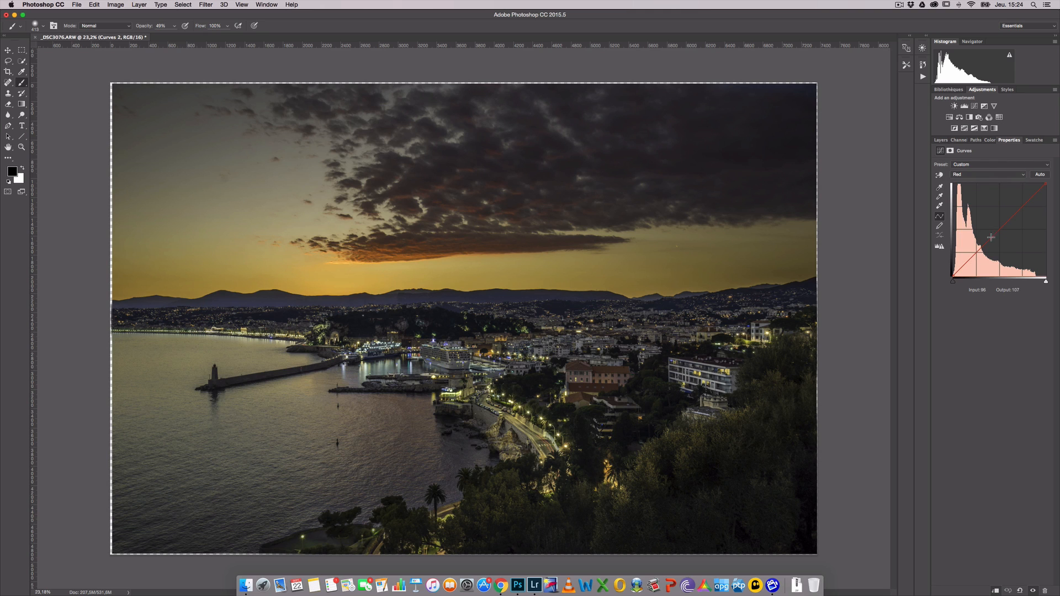
pyautogui.moveTo(994, 232); pyautogui.dragTo(991, 233)
pyautogui.click(942, 141)
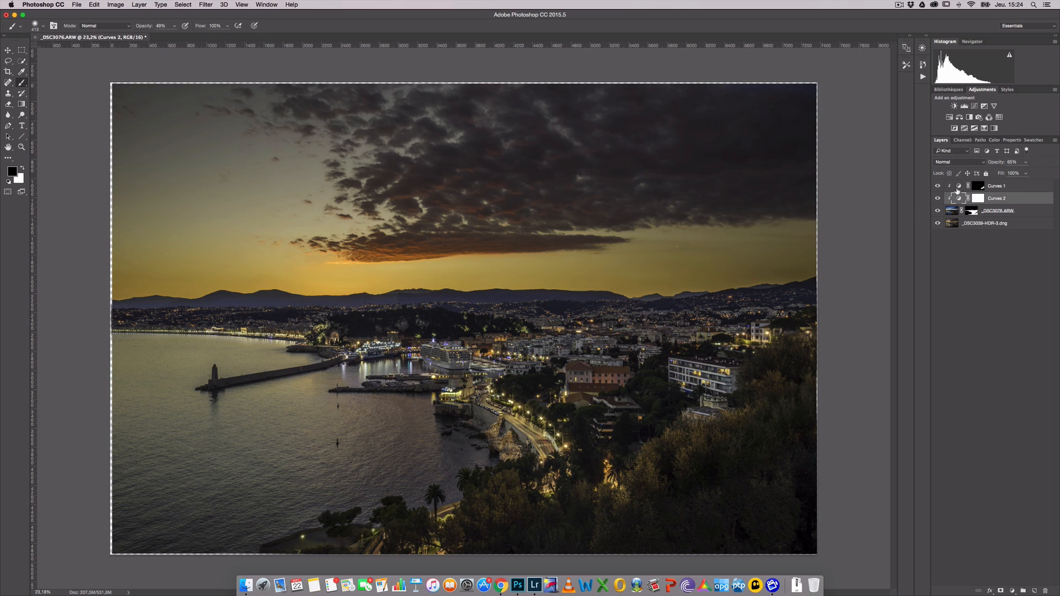
# Step: Add an unclipped Curves adjustment layer above Curves 1 and open its curve for editing
pyautogui.click(1013, 189)
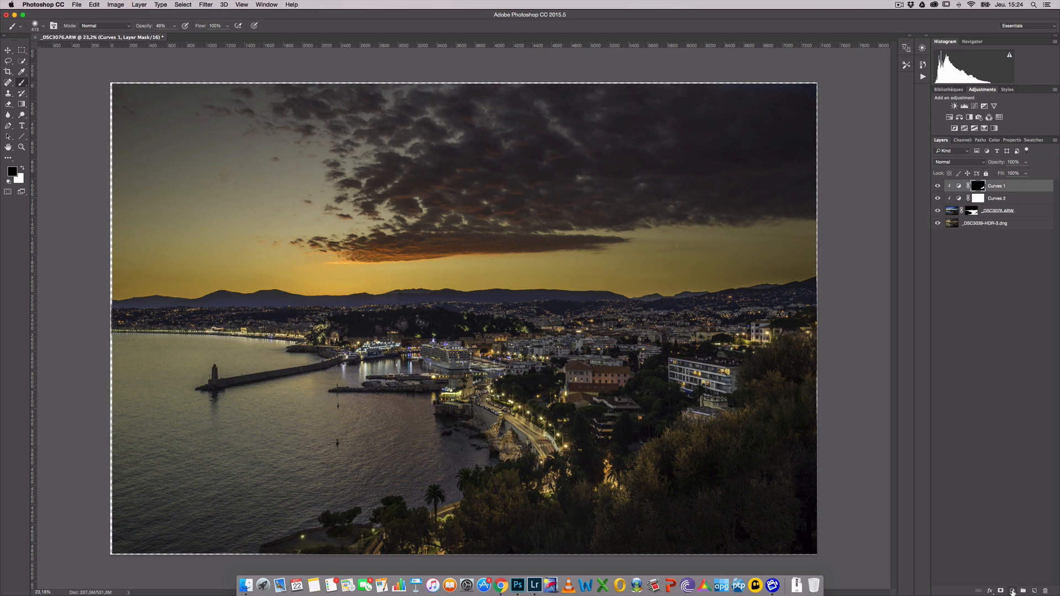
pyautogui.click(1013, 591)
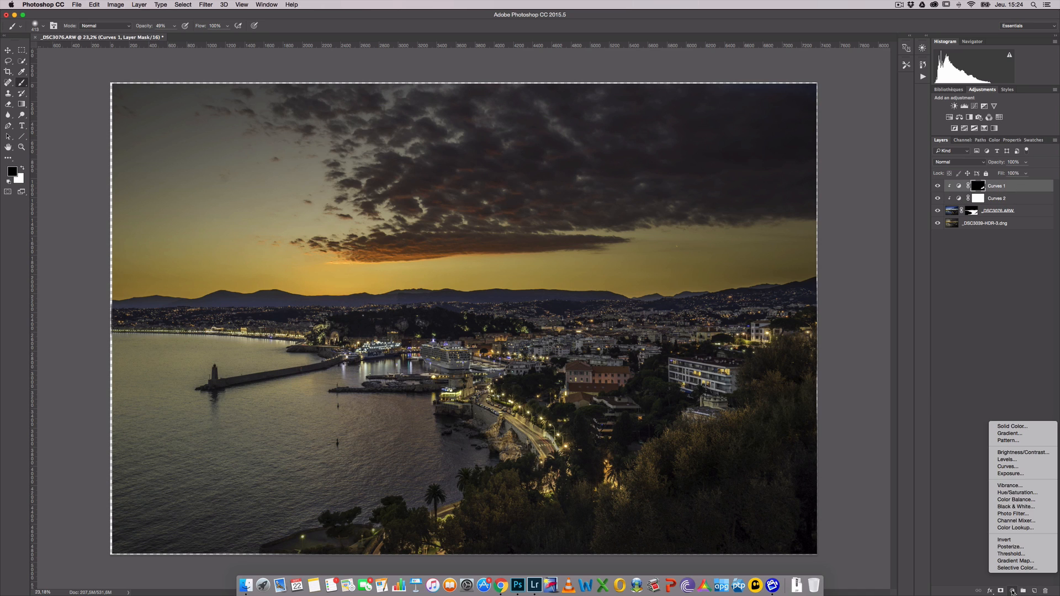
pyautogui.click(1018, 468)
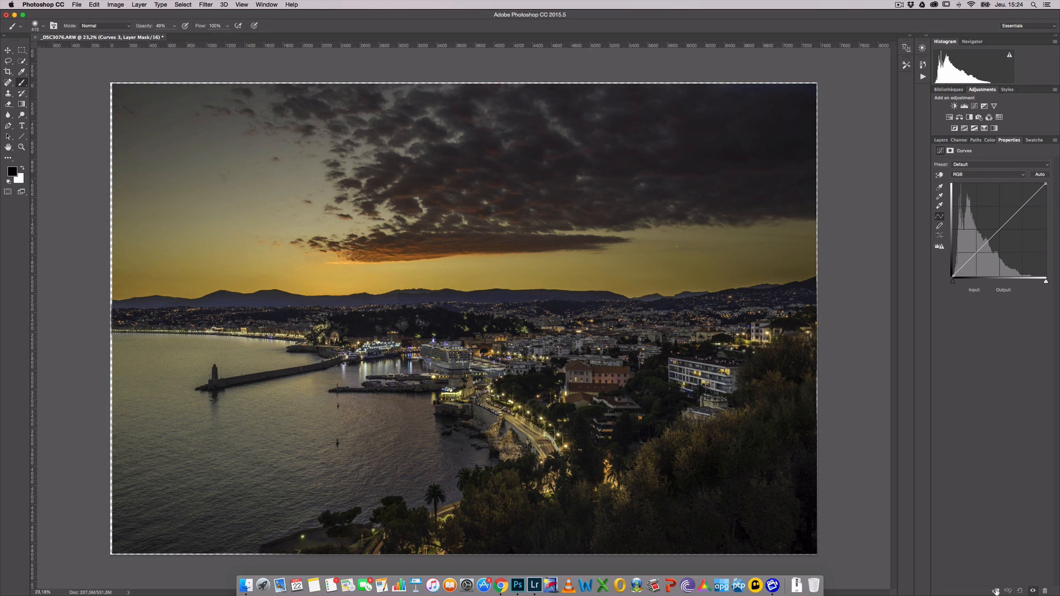
pyautogui.click(941, 140)
pyautogui.click(952, 188)
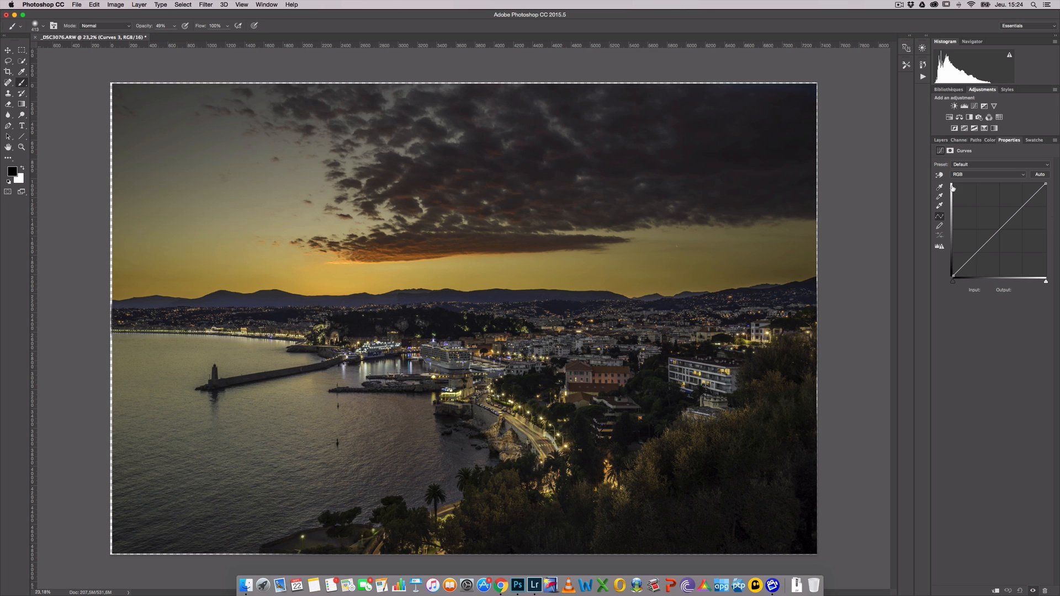
# Step: Lower the midtones of the Green channel slightly in the Curves 3 adjustment
pyautogui.click(987, 175)
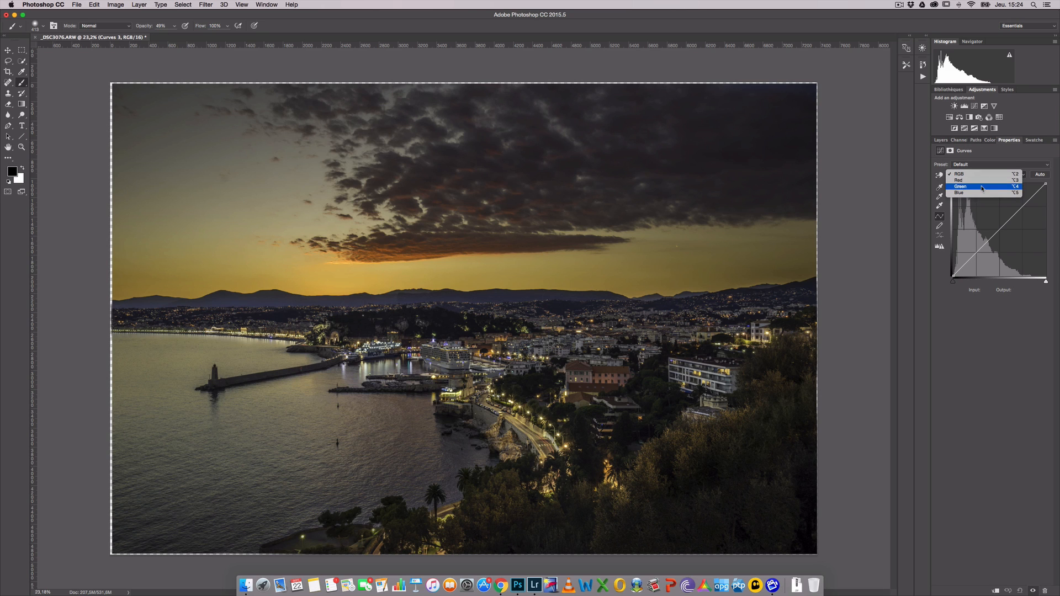
pyautogui.click(982, 189)
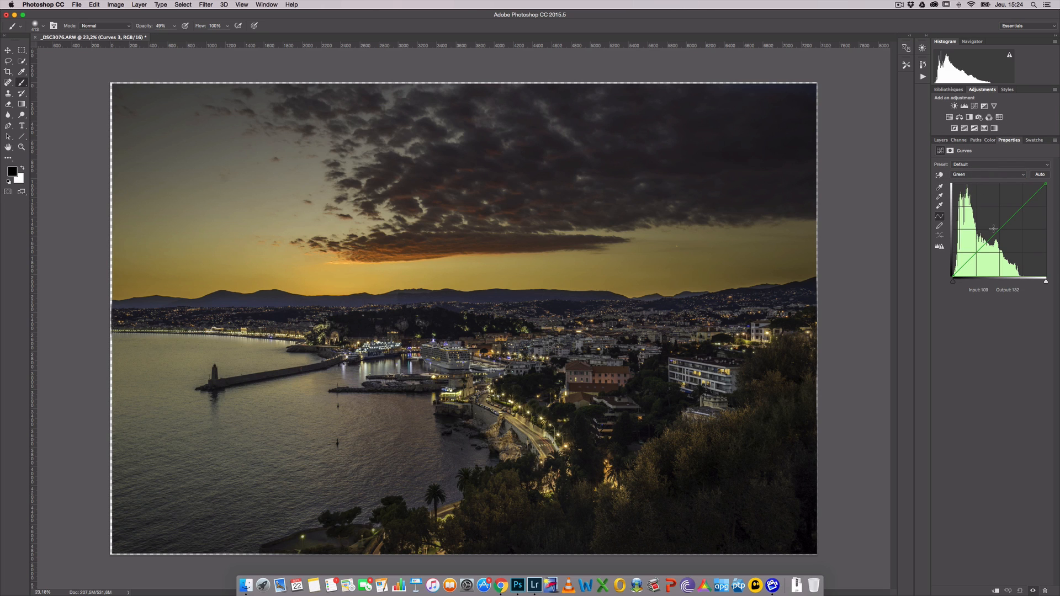
pyautogui.click(997, 232)
pyautogui.moveTo(997, 231); pyautogui.dragTo(997, 234)
pyautogui.click(941, 141)
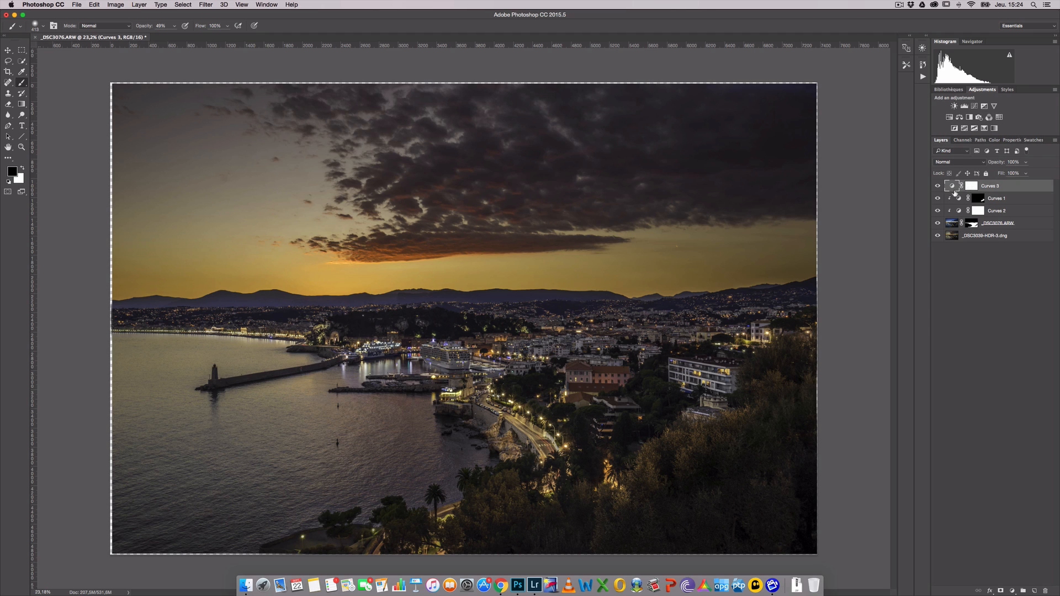
# Step: Compare the image repeatedly with the Curves 3 layer hidden and shown
pyautogui.click(938, 186)
pyautogui.click(937, 186)
pyautogui.click(937, 186)
pyautogui.click(937, 186)
pyautogui.click(938, 186)
pyautogui.click(937, 186)
pyautogui.click(938, 187)
pyautogui.click(938, 187)
pyautogui.click(937, 187)
pyautogui.click(938, 187)
pyautogui.click(938, 187)
pyautogui.click(937, 187)
pyautogui.click(938, 187)
pyautogui.click(937, 188)
pyautogui.doubleClick(952, 186)
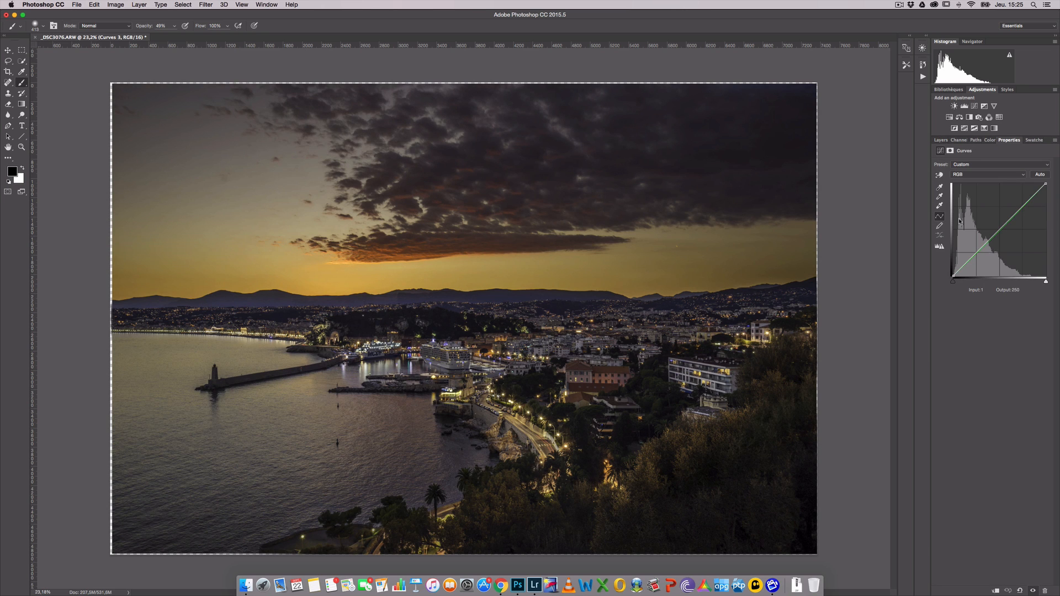
pyautogui.click(1001, 232)
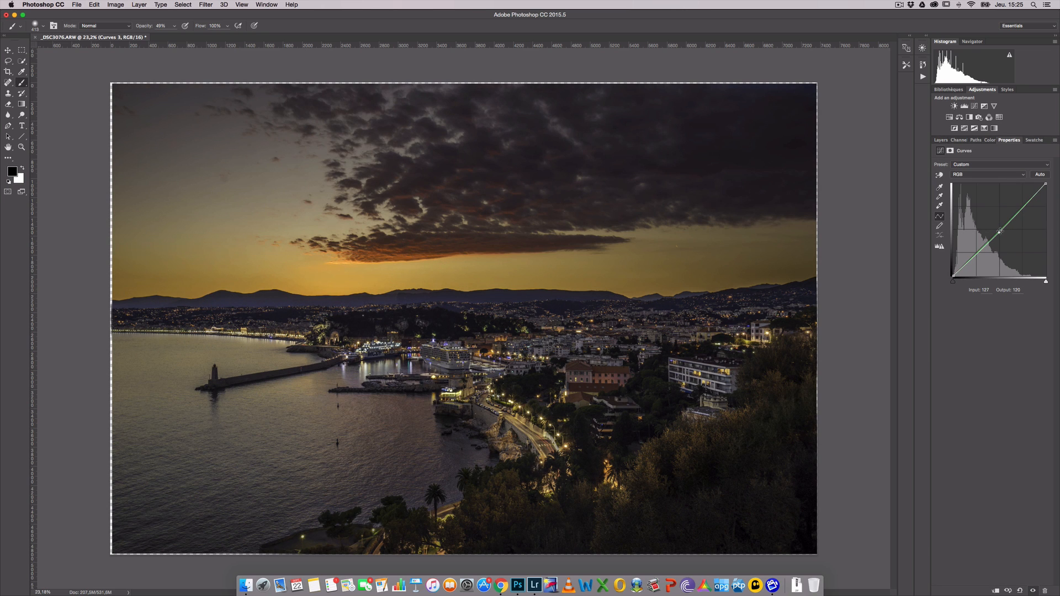
pyautogui.click(988, 174)
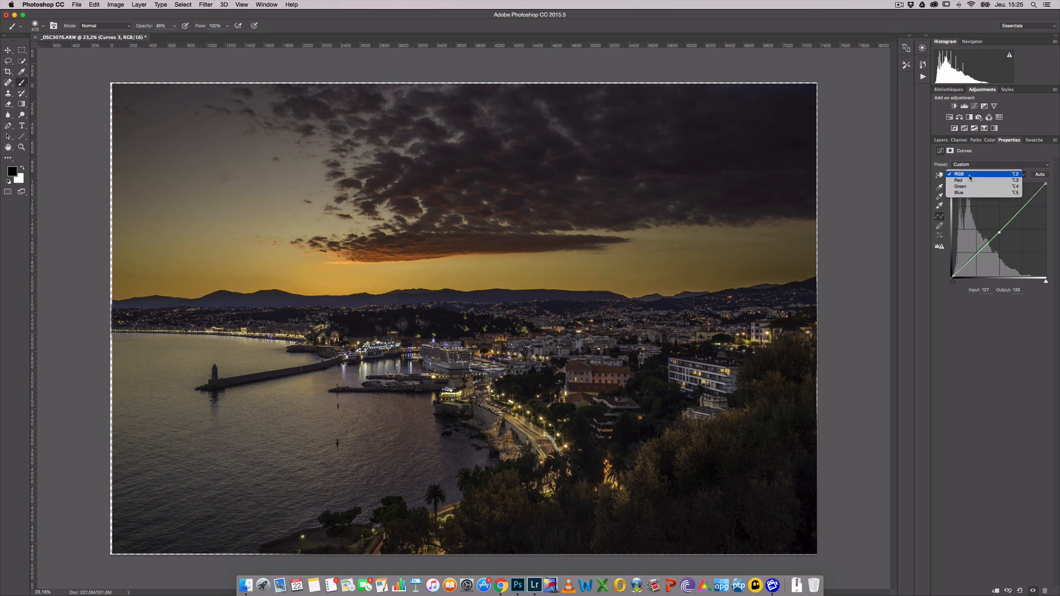
pyautogui.click(1003, 235)
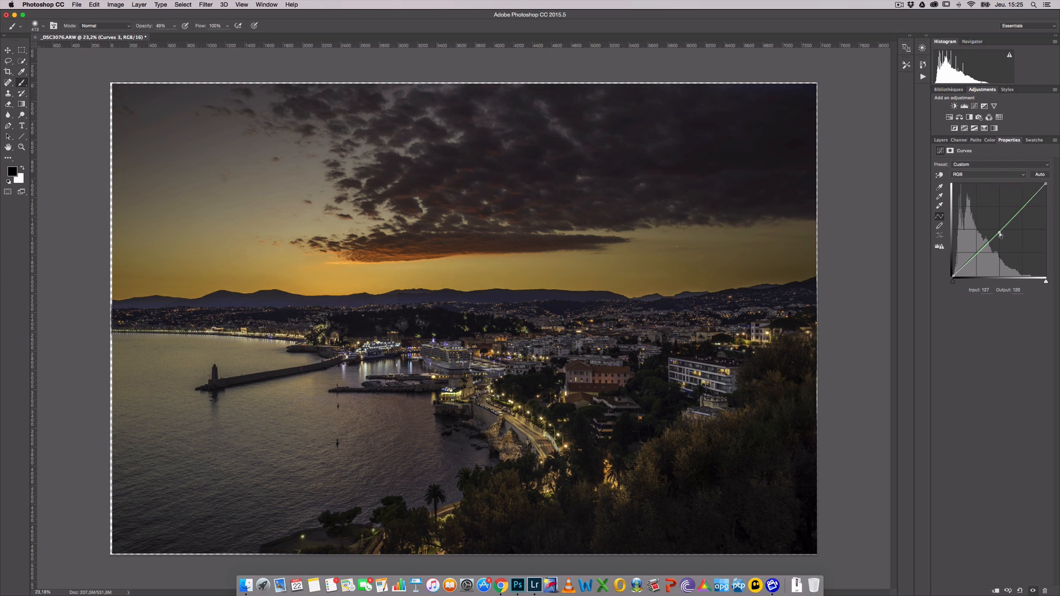
pyautogui.moveTo(1000, 233); pyautogui.dragTo(1056, 392)
# Step: Raise the Green channel midtone point of the Curves 3 adjustment to Input 119, Output 126
pyautogui.click(983, 175)
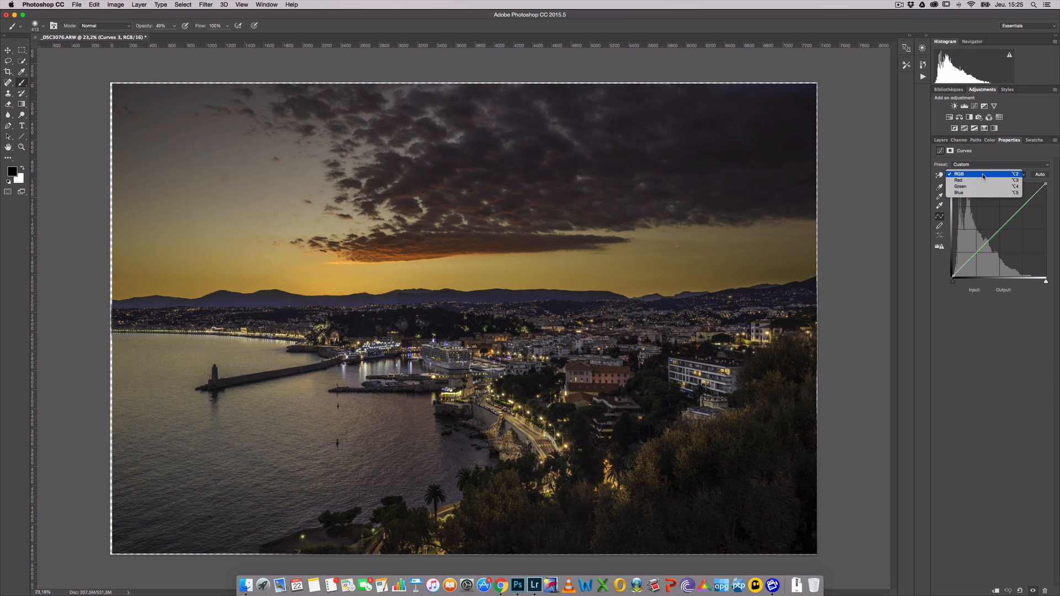
pyautogui.click(979, 190)
pyautogui.click(997, 233)
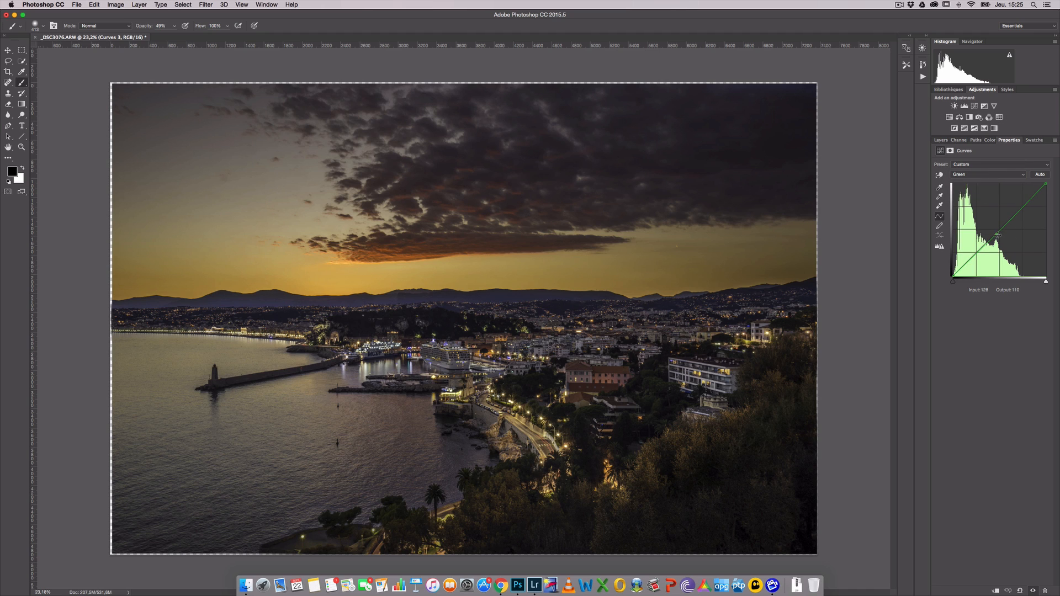
pyautogui.click(997, 236)
pyautogui.press('Up')
pyautogui.press('Up')
pyautogui.press('Up')
pyautogui.press('Up')
pyautogui.press('Up')
pyautogui.press('Up')
pyautogui.press('Up')
pyautogui.press('Up')
pyautogui.press('Up')
pyautogui.press('Up')
pyautogui.press('Up')
pyautogui.press('Up')
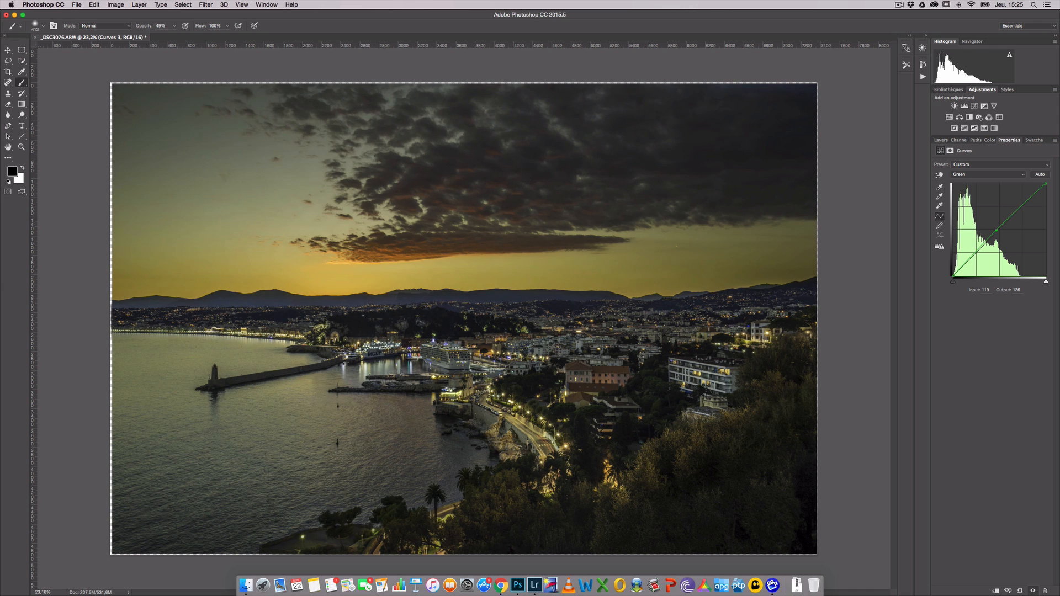
# Step: Lower the Green channel midtone point of Curves 3 to about Output 112, fine-tuning it in single-unit steps
pyautogui.press('Down')
pyautogui.press('Down')
pyautogui.press('Down')
pyautogui.press('Down')
pyautogui.press('Down')
pyautogui.press('Down')
pyautogui.press('Down')
pyautogui.press('Down')
pyautogui.press('Down')
pyautogui.press('Down')
pyautogui.press('Down')
pyautogui.press('Down')
pyautogui.press('Down')
pyautogui.press('Down')
pyautogui.press('Down')
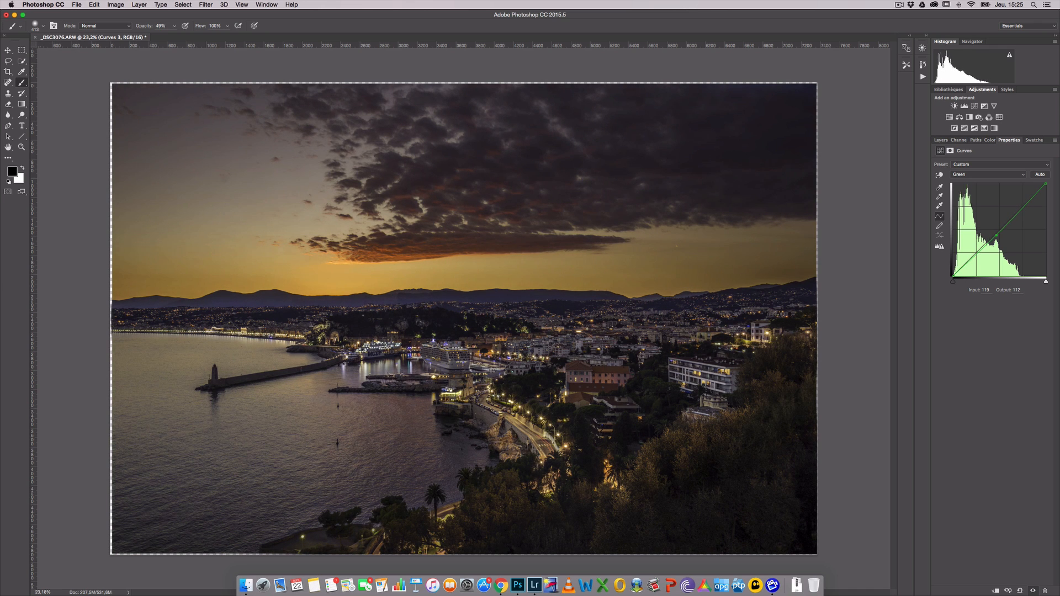
pyautogui.press('Down')
pyautogui.press('Up')
pyautogui.press('Up')
pyautogui.press('Up')
pyautogui.click(941, 141)
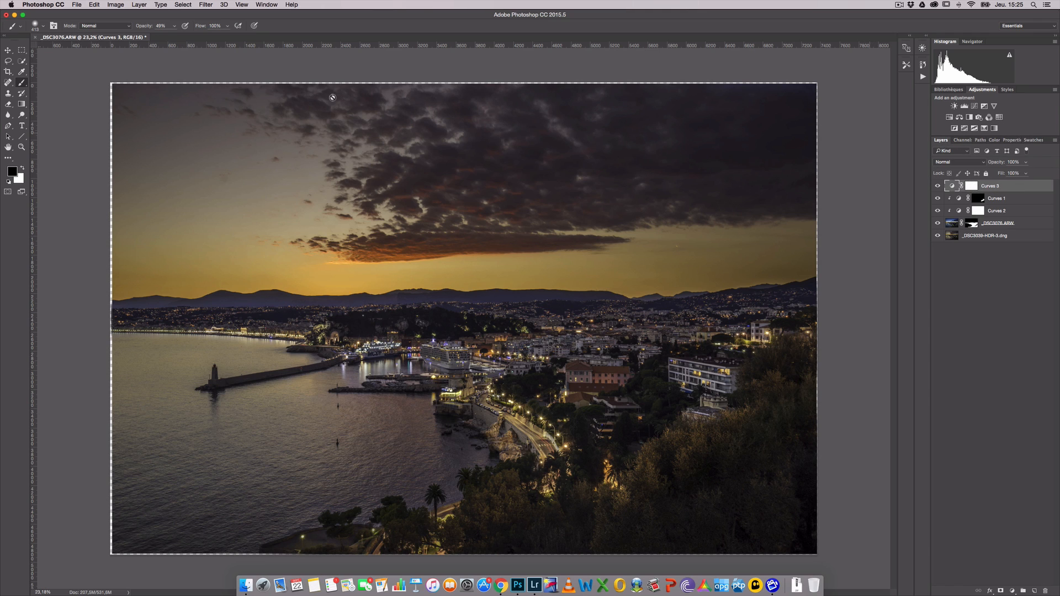
# Step: Paint black with a soft brush on the Curves 3 layer mask over the sea to remove the tint there
pyautogui.click(974, 188)
pyautogui.moveTo(229, 477); pyautogui.dragTo(259, 479)
pyautogui.click(207, 5)
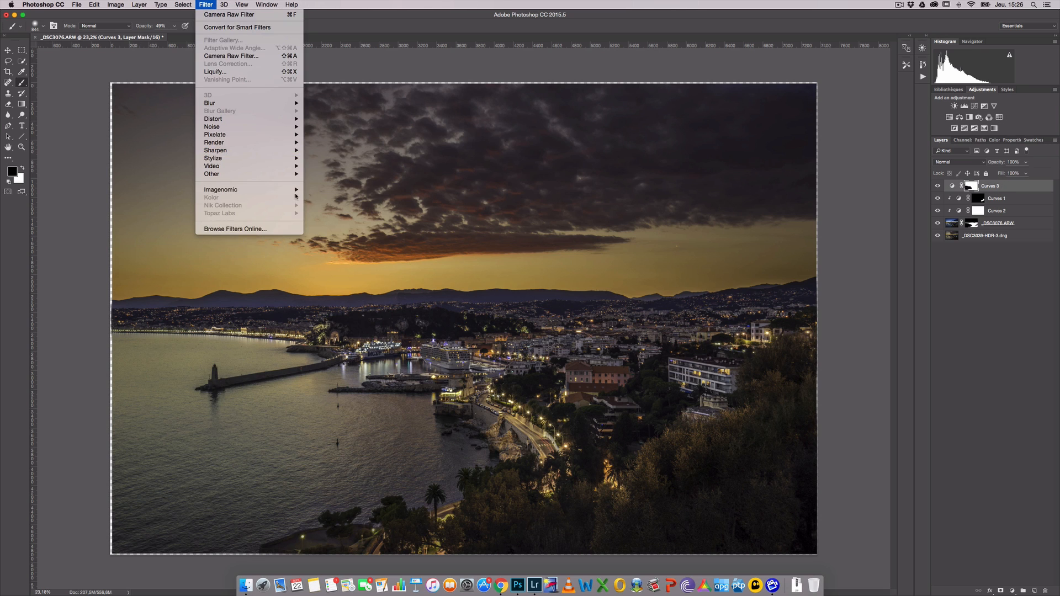
pyautogui.click(207, 5)
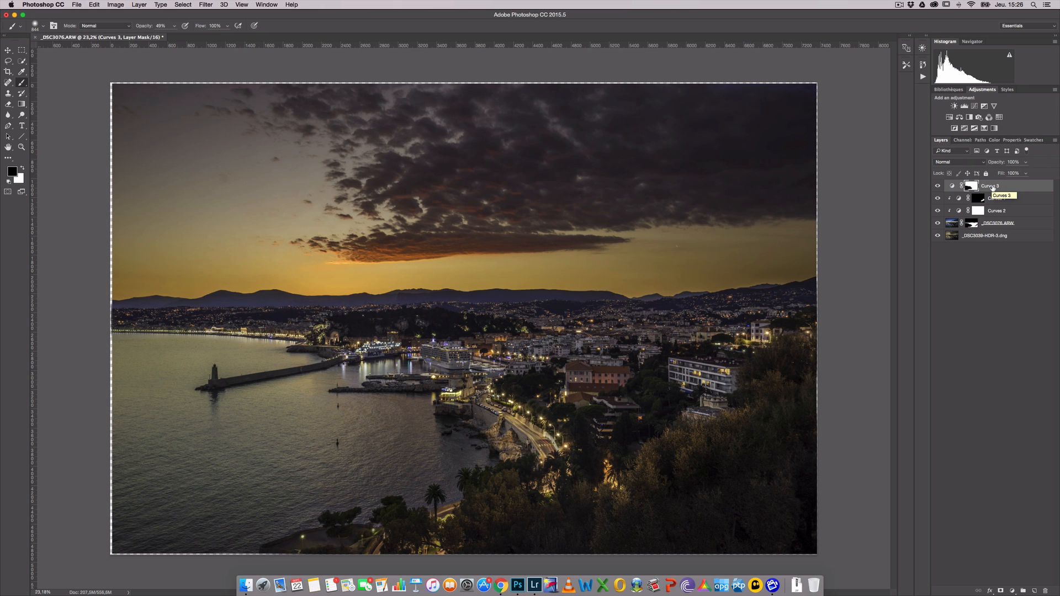
# Step: Stamp all visible layers into a new top layer and open it in Nik Collection's Color Efex Pro 4
pyautogui.press('super+alt+shift+e')
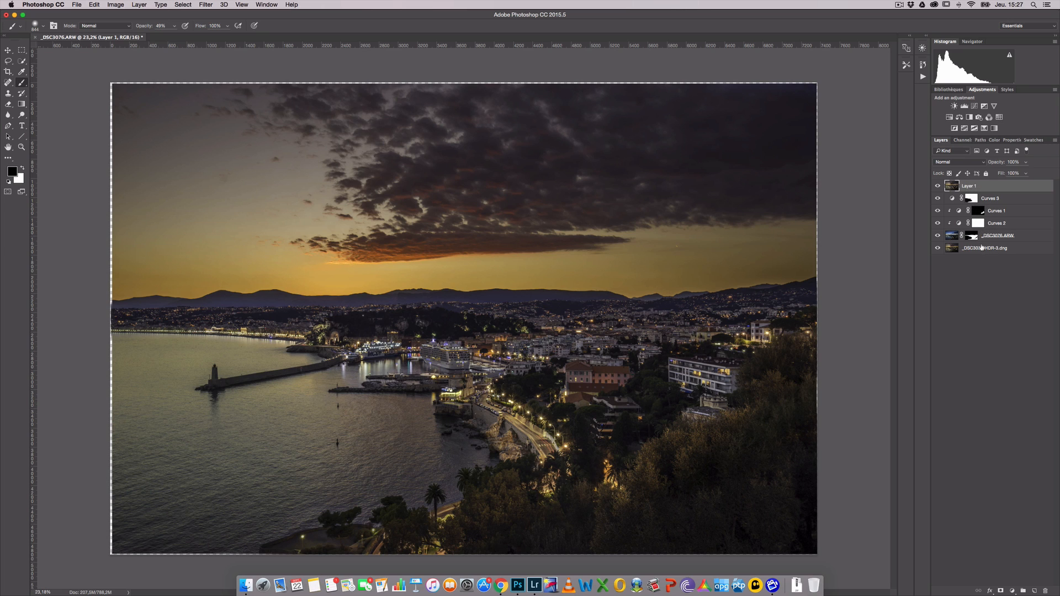
pyautogui.click(206, 5)
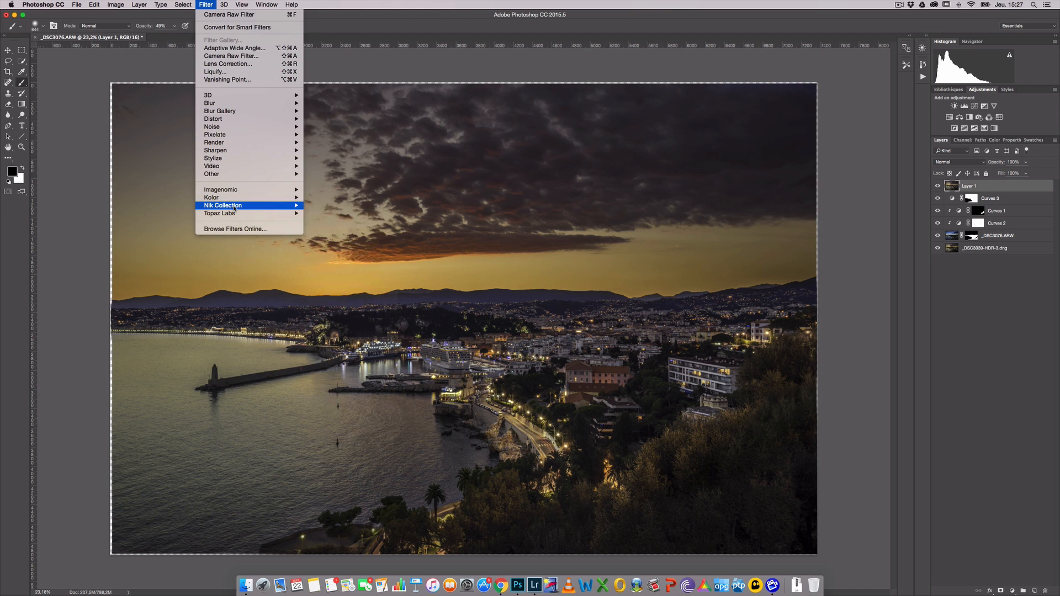
pyautogui.moveTo(234, 207)
pyautogui.click(378, 205)
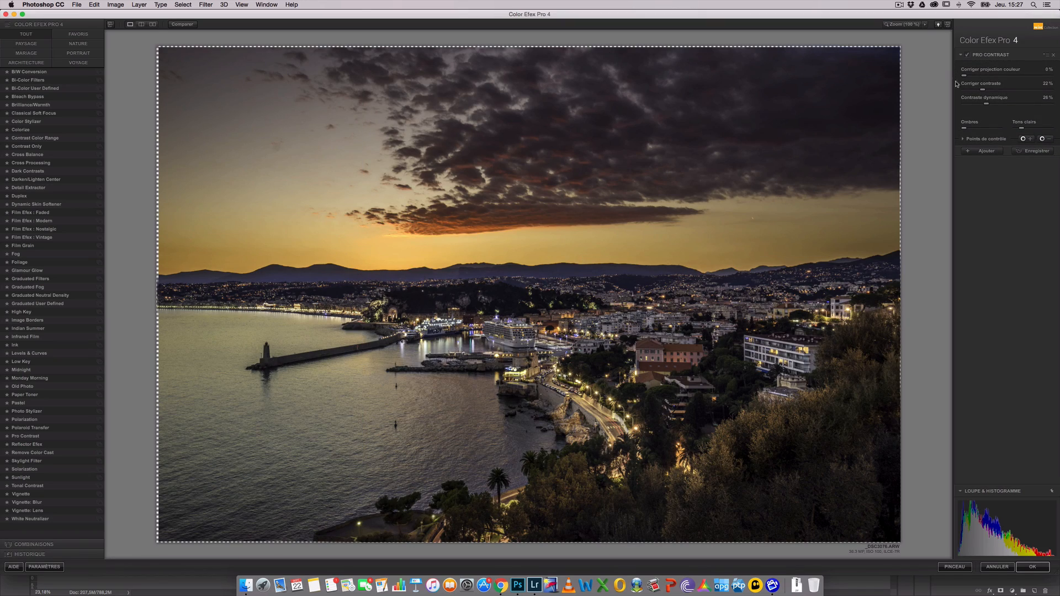
# Step: Compare the photo with the Pro Contrast filter switched off and on
pyautogui.click(968, 55)
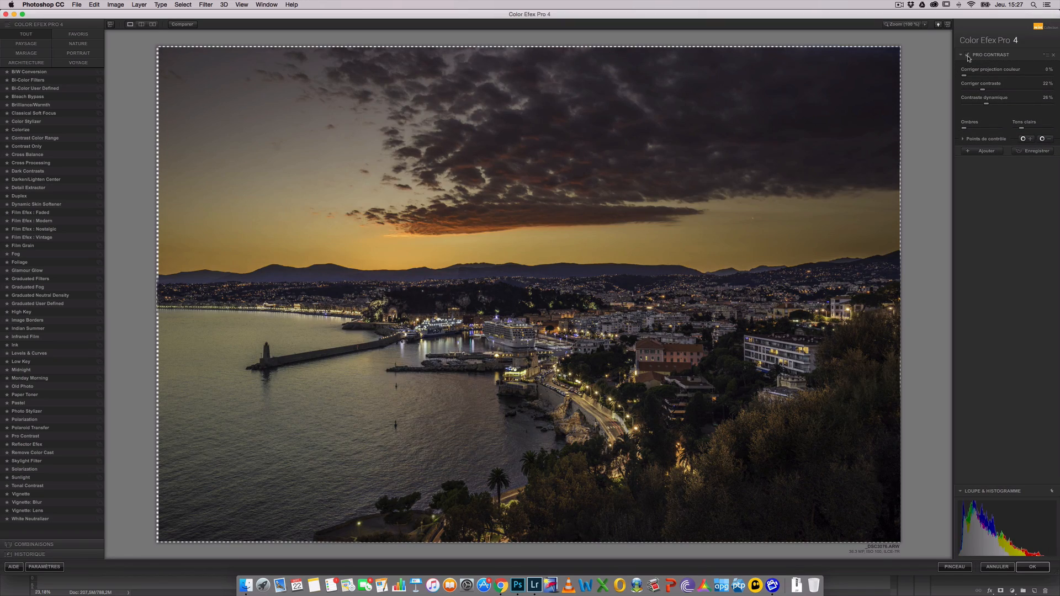
pyautogui.click(967, 56)
pyautogui.click(968, 56)
pyautogui.click(968, 56)
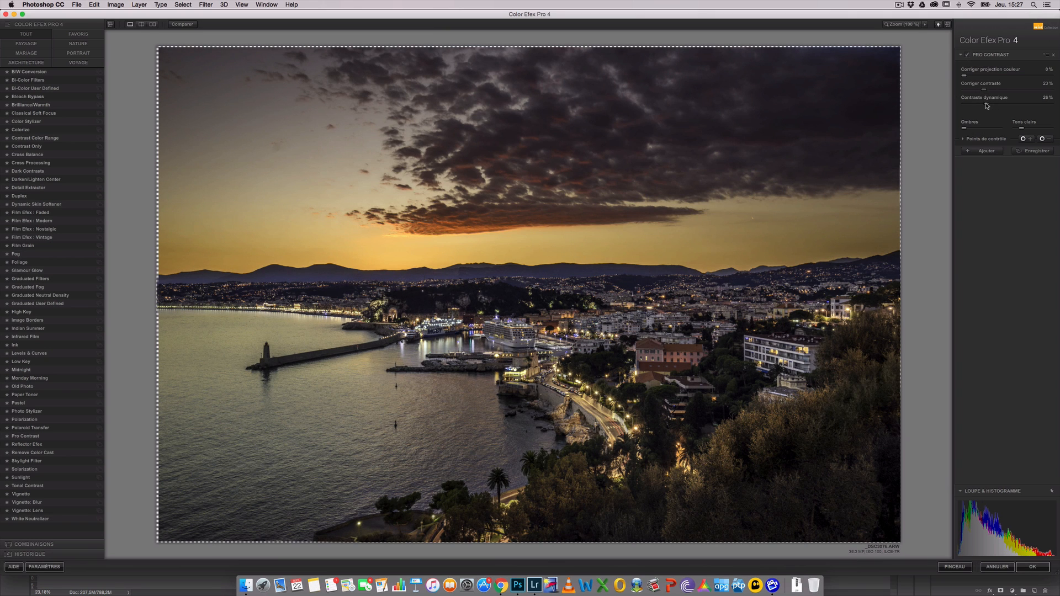
# Step: Set the Pro Contrast filter's Contraste dynamique to 15% and Corriger contraste to 1%
pyautogui.moveTo(987, 90); pyautogui.dragTo(952, 95)
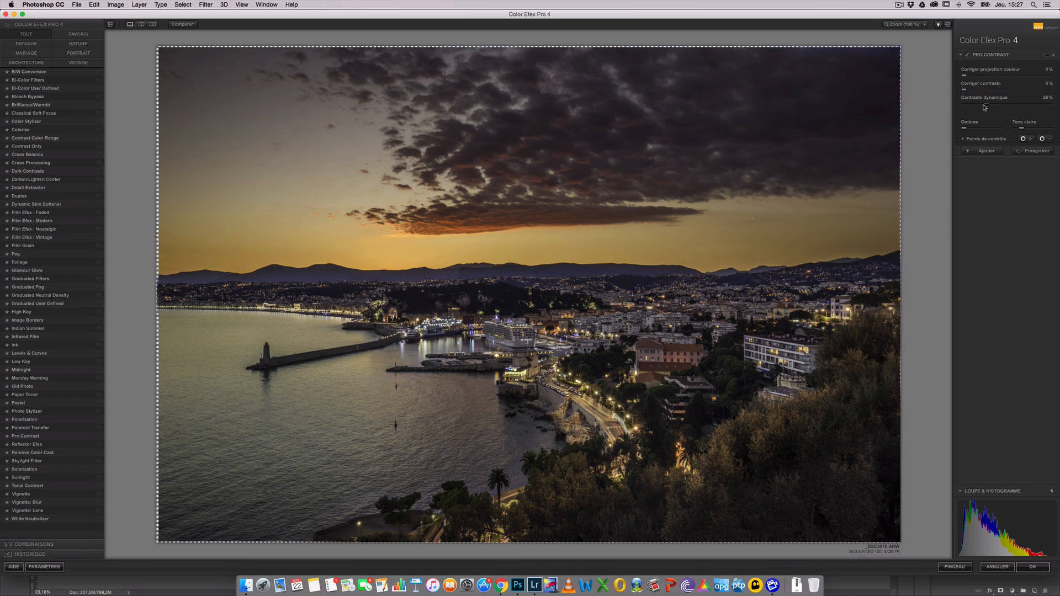
pyautogui.moveTo(988, 107); pyautogui.dragTo(954, 108)
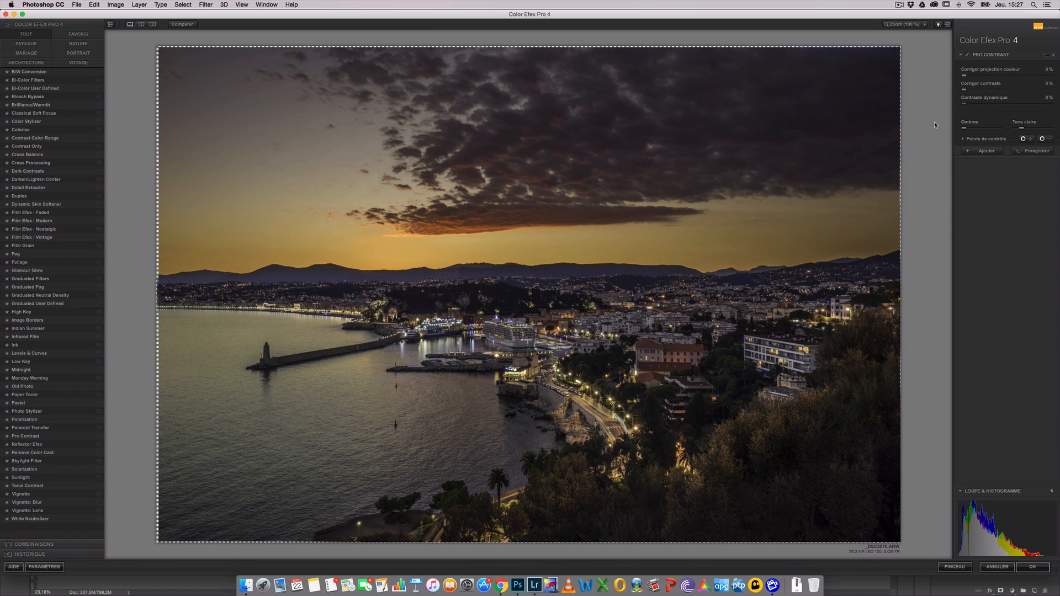
pyautogui.moveTo(966, 107); pyautogui.dragTo(979, 106)
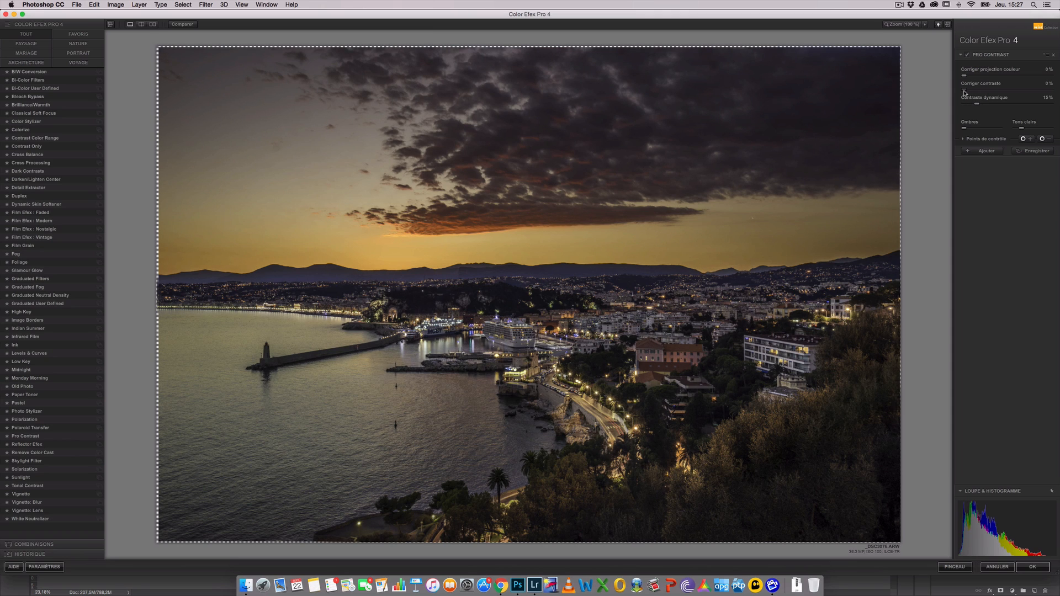
pyautogui.moveTo(965, 93); pyautogui.dragTo(970, 93)
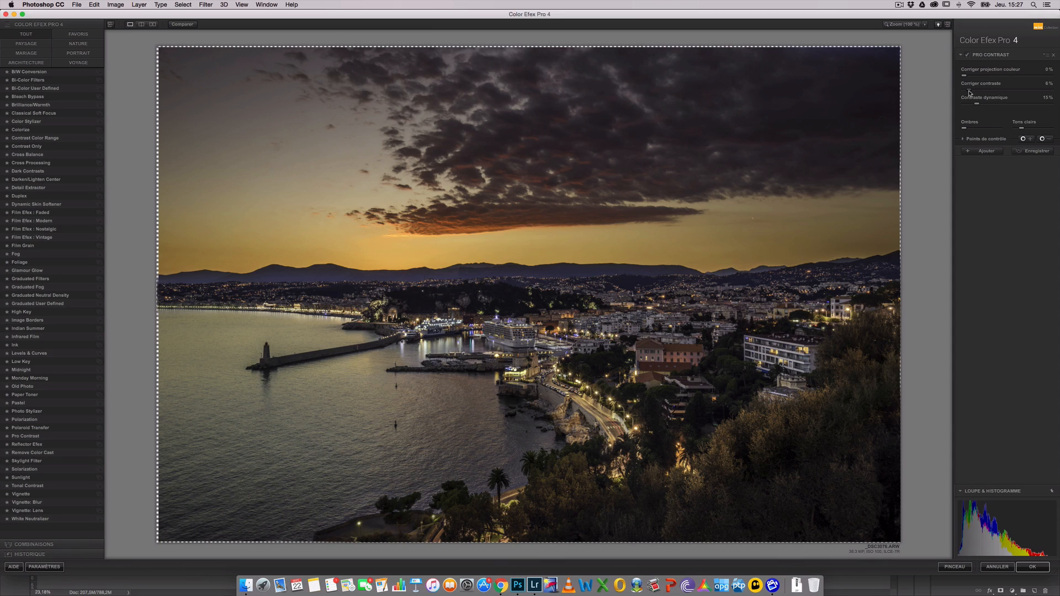
pyautogui.moveTo(969, 93); pyautogui.dragTo(965, 92)
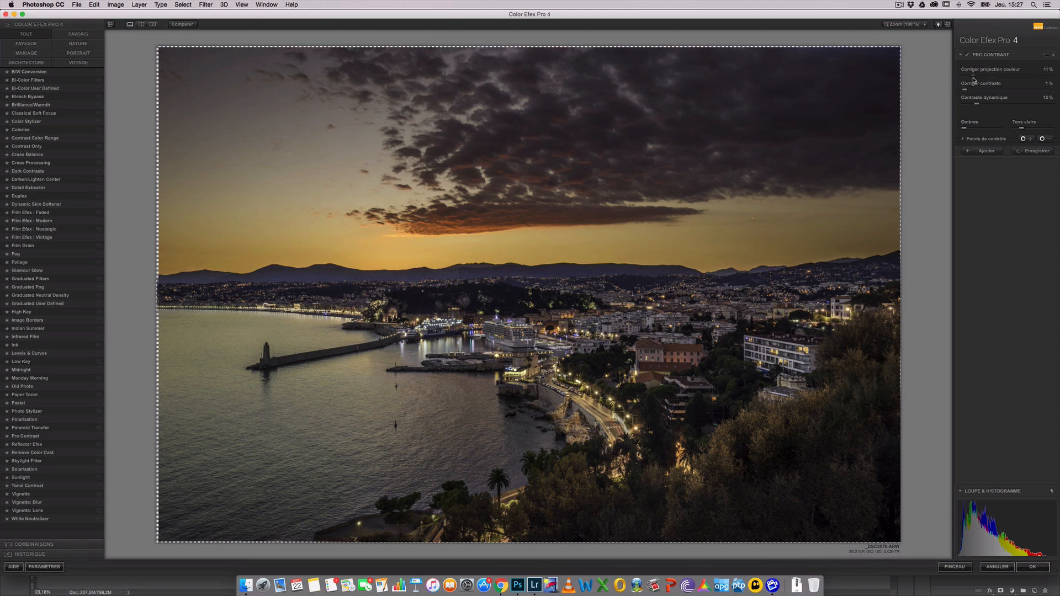
# Step: Try Pro Contrast's Corriger projection couleur at 100%, and return it to 0%
pyautogui.moveTo(972, 75); pyautogui.dragTo(1051, 76)
pyautogui.moveTo(965, 75); pyautogui.dragTo(1051, 75)
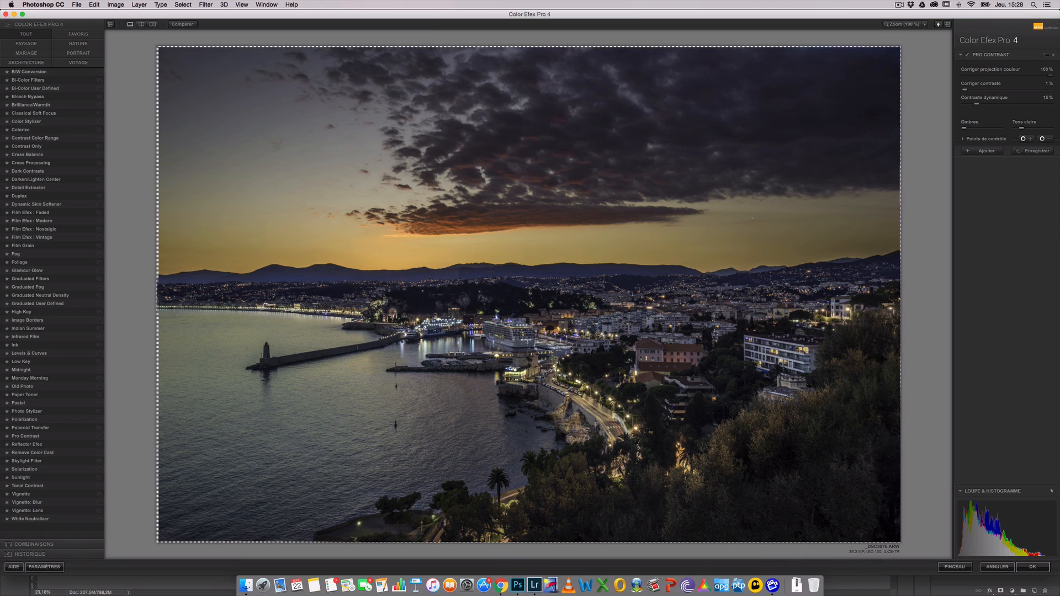
pyautogui.moveTo(1050, 76); pyautogui.dragTo(876, 89)
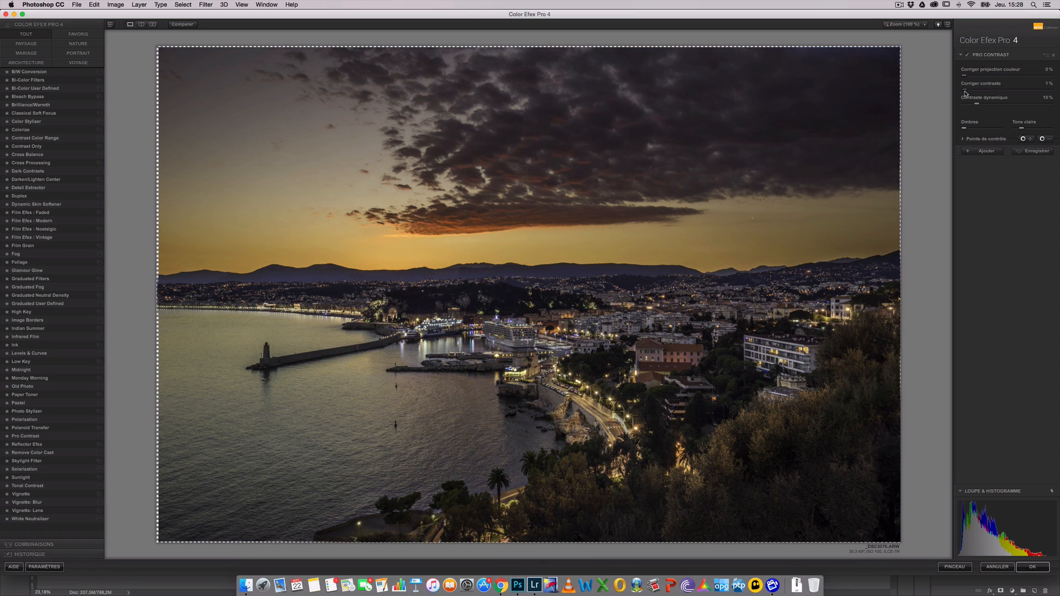
# Step: Set Pro Contrast's Corriger contraste to 10% and Contraste dynamique to 14%, raise Ombres slightly, and apply the filter
pyautogui.moveTo(965, 94); pyautogui.dragTo(973, 94)
pyautogui.moveTo(1021, 130); pyautogui.dragTo(970, 130)
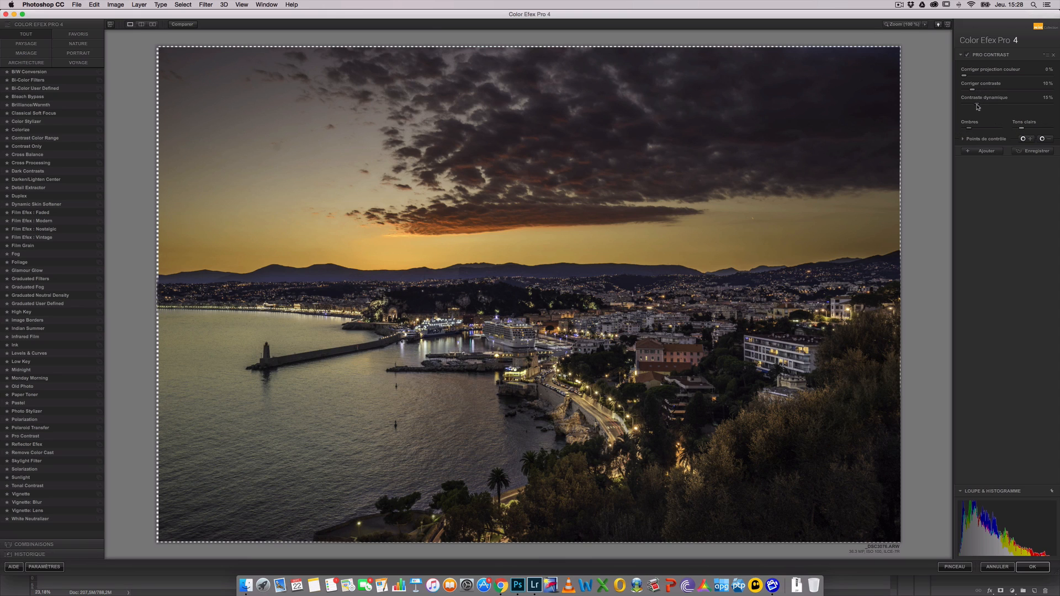
pyautogui.moveTo(978, 107); pyautogui.dragTo(978, 108)
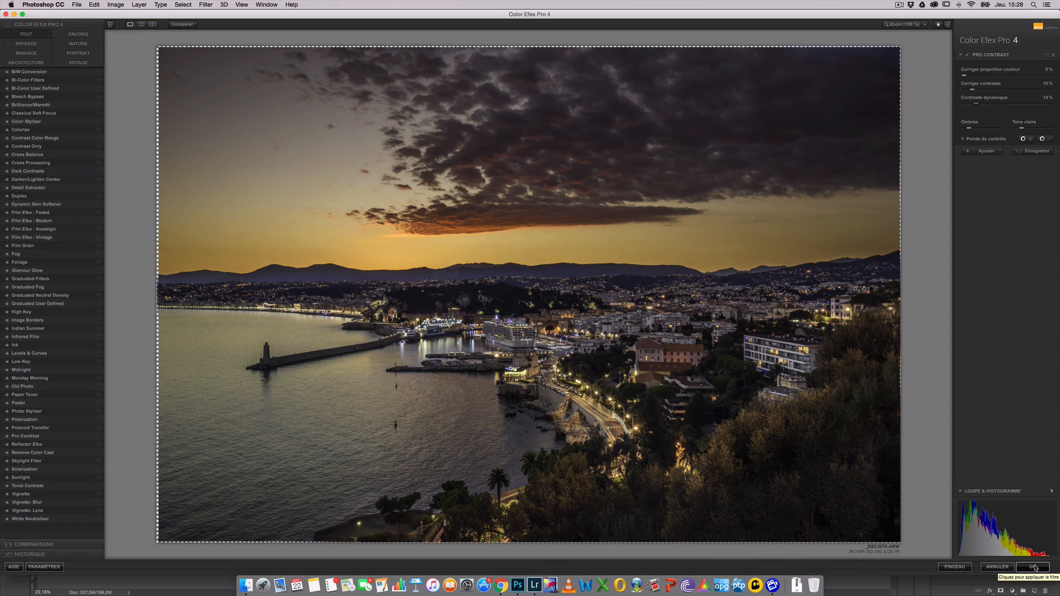
pyautogui.click(1033, 569)
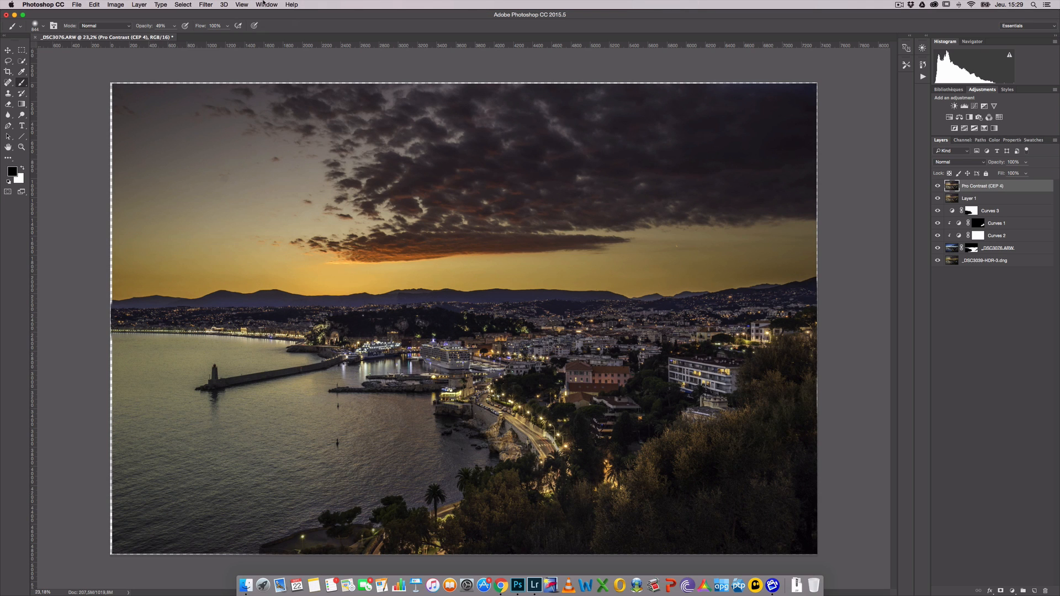
# Step: Compare the photo with the Pro Contrast (CEP 4) layer hidden and shown
pyautogui.click(937, 186)
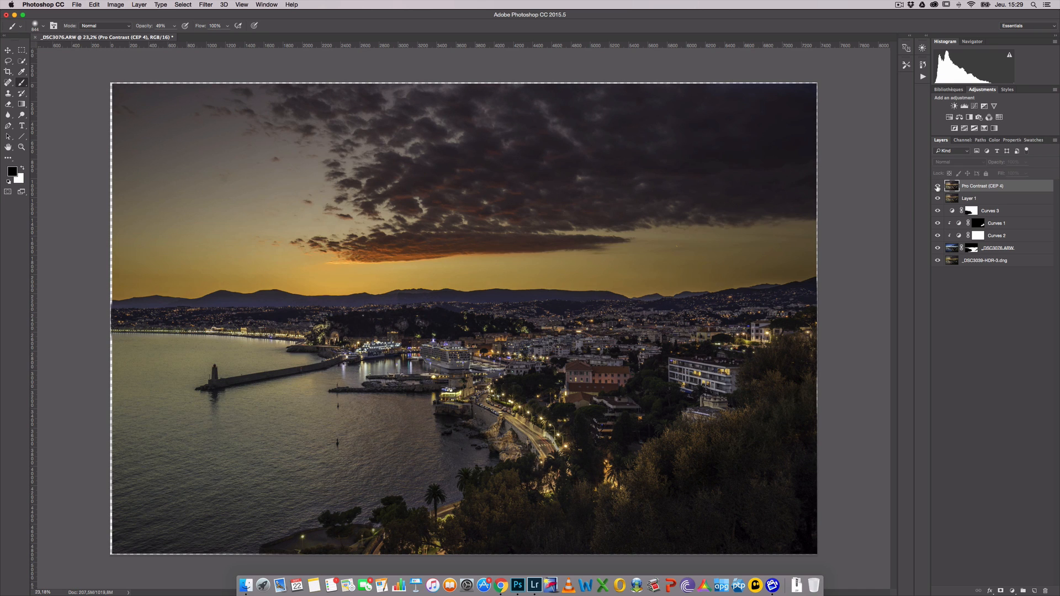
pyautogui.click(938, 186)
pyautogui.click(938, 186)
pyautogui.click(938, 186)
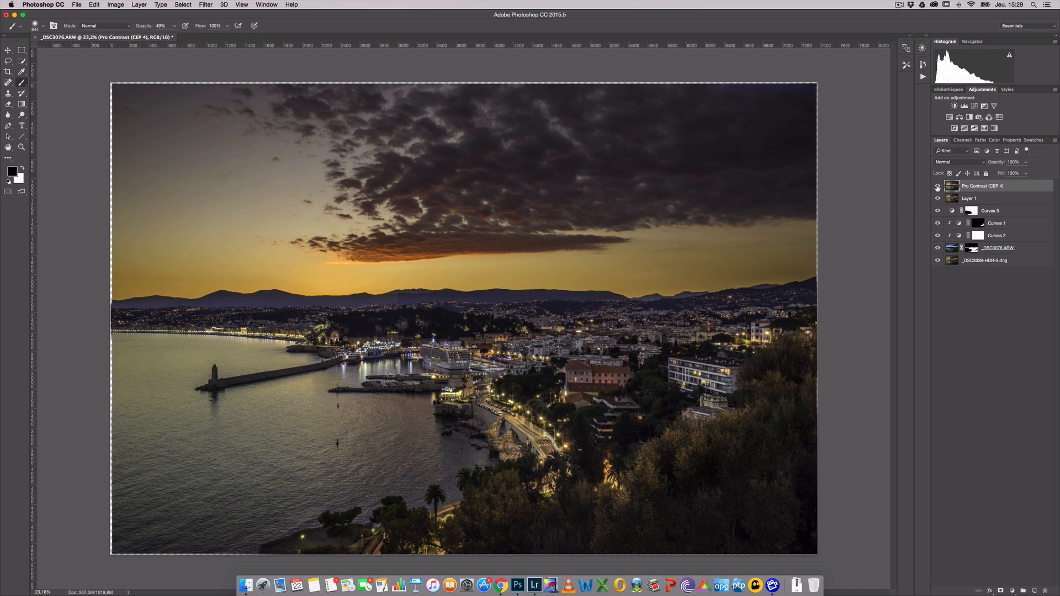
pyautogui.click(938, 186)
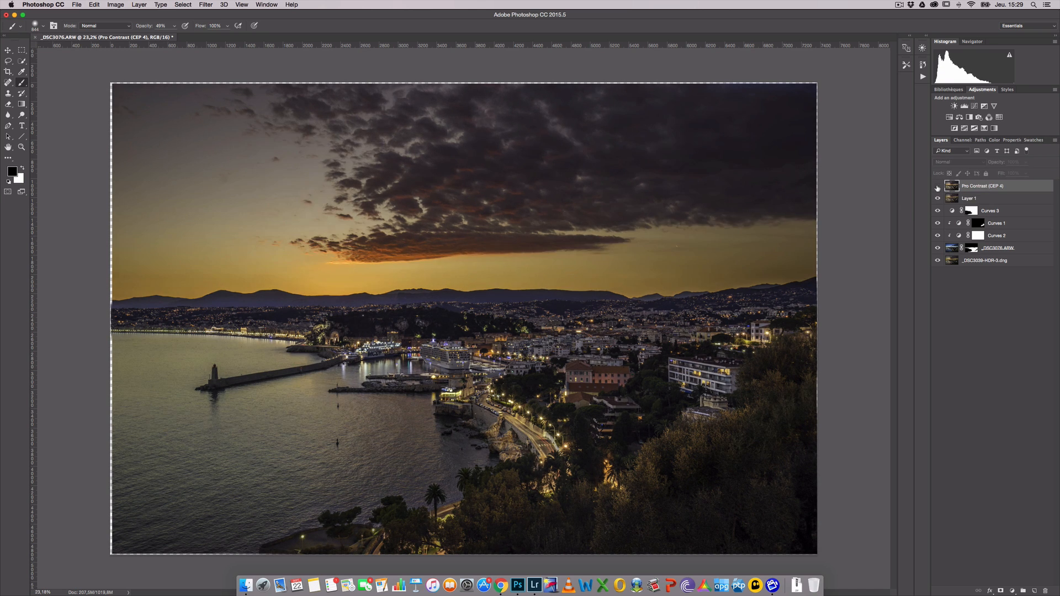
pyautogui.click(938, 186)
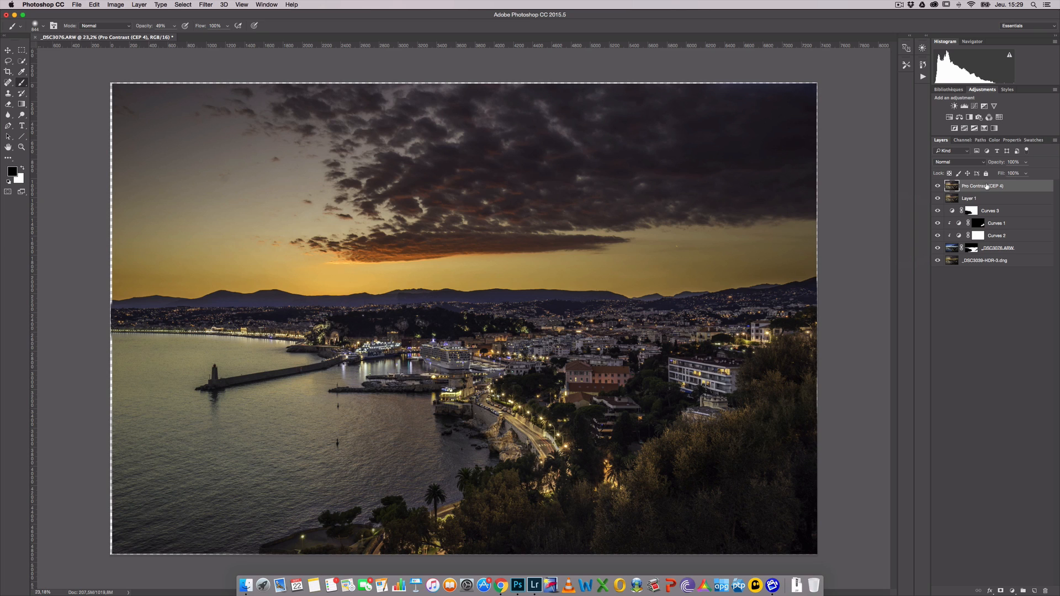
# Step: Duplicate the Pro Contrast (CEP 4) layer twice and delete the second copy
pyautogui.moveTo(987, 187); pyautogui.dragTo(958, 186)
pyautogui.moveTo(1001, 187); pyautogui.dragTo(1035, 593)
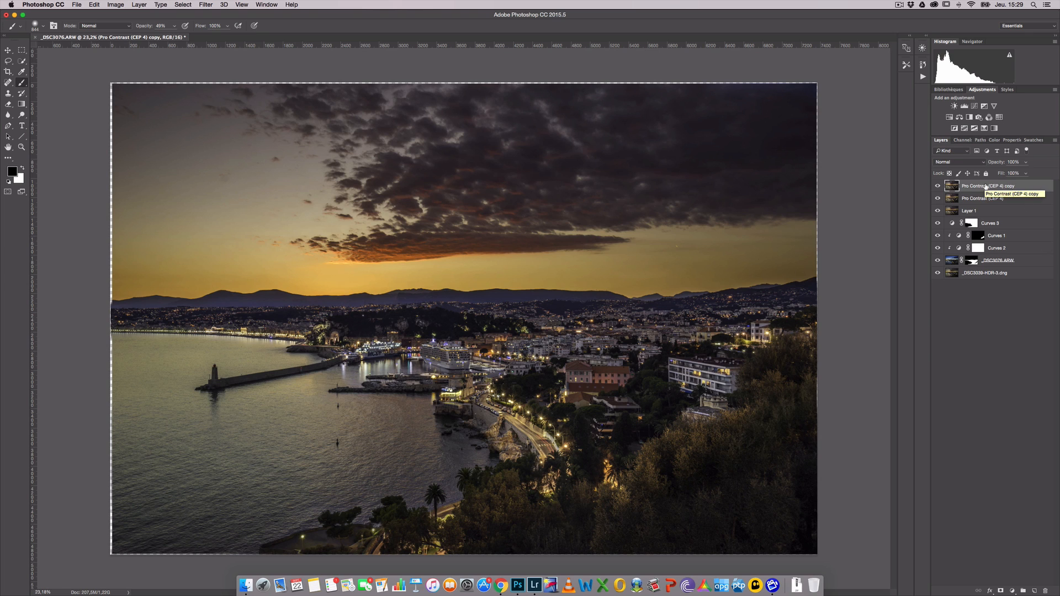
pyautogui.press('super+j')
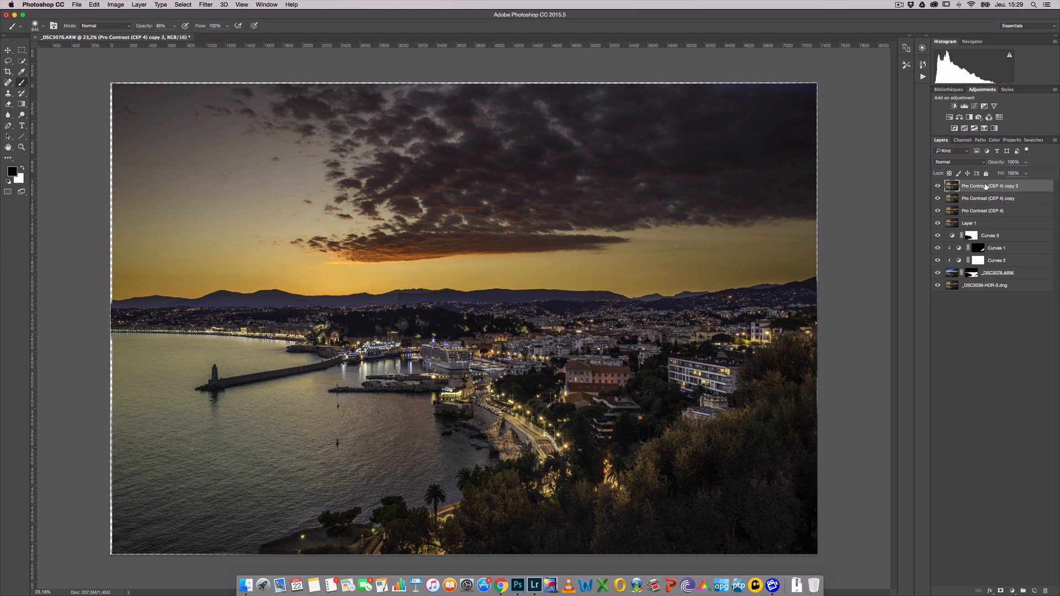
pyautogui.moveTo(987, 187); pyautogui.dragTo(1046, 593)
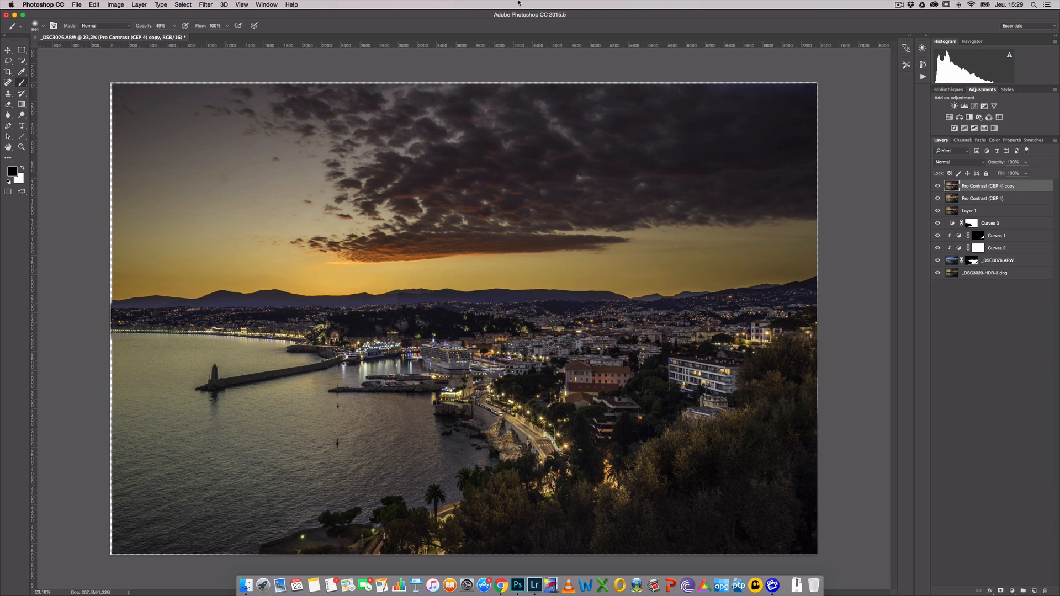
# Step: Apply a High Pass filter to the Pro Contrast copy and set that layer's blend mode to Overlay
pyautogui.click(206, 6)
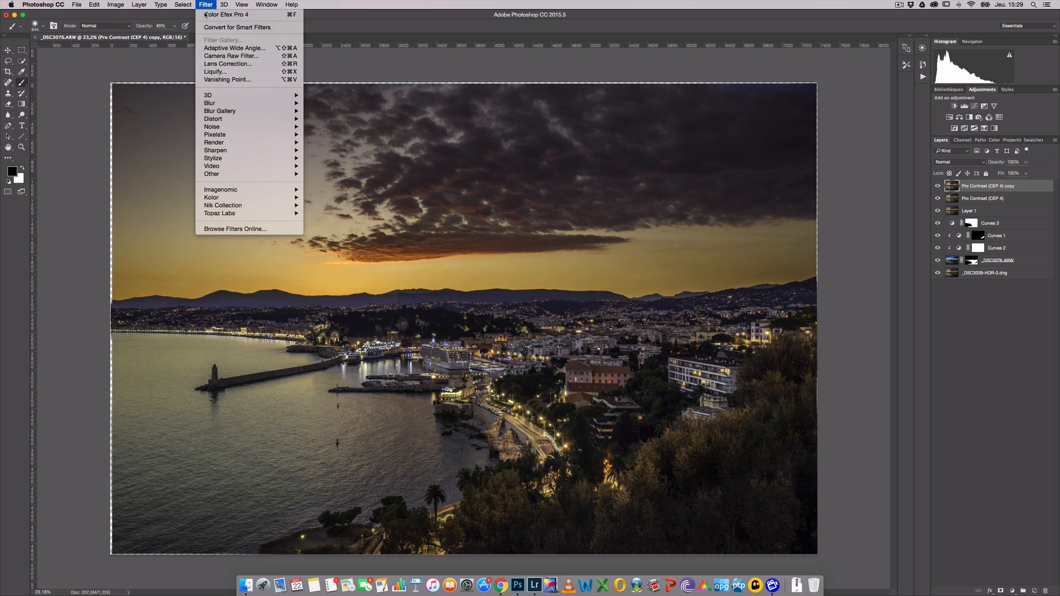
pyautogui.moveTo(241, 177)
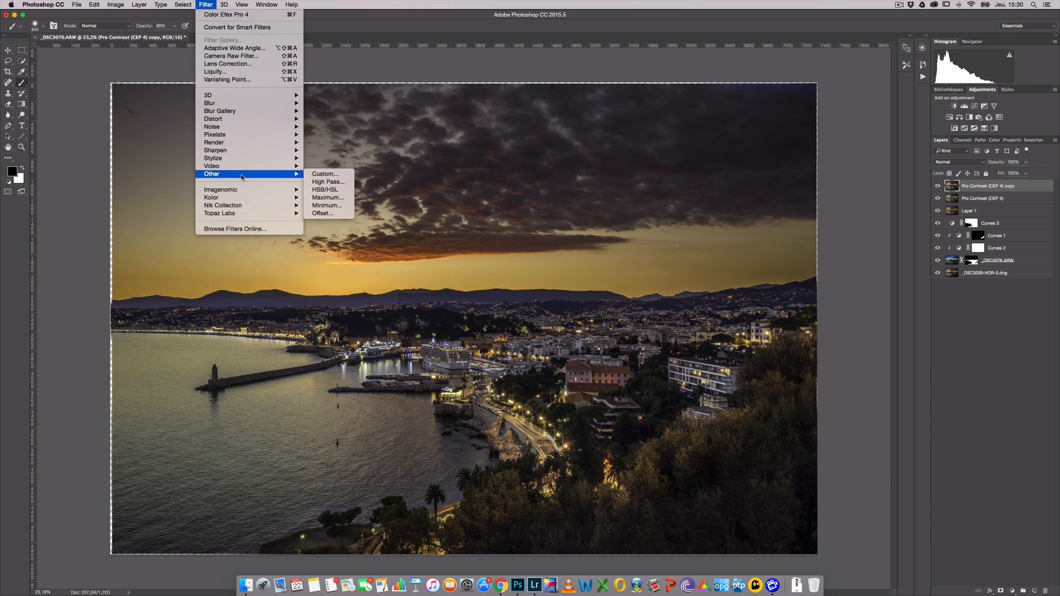
pyautogui.click(328, 182)
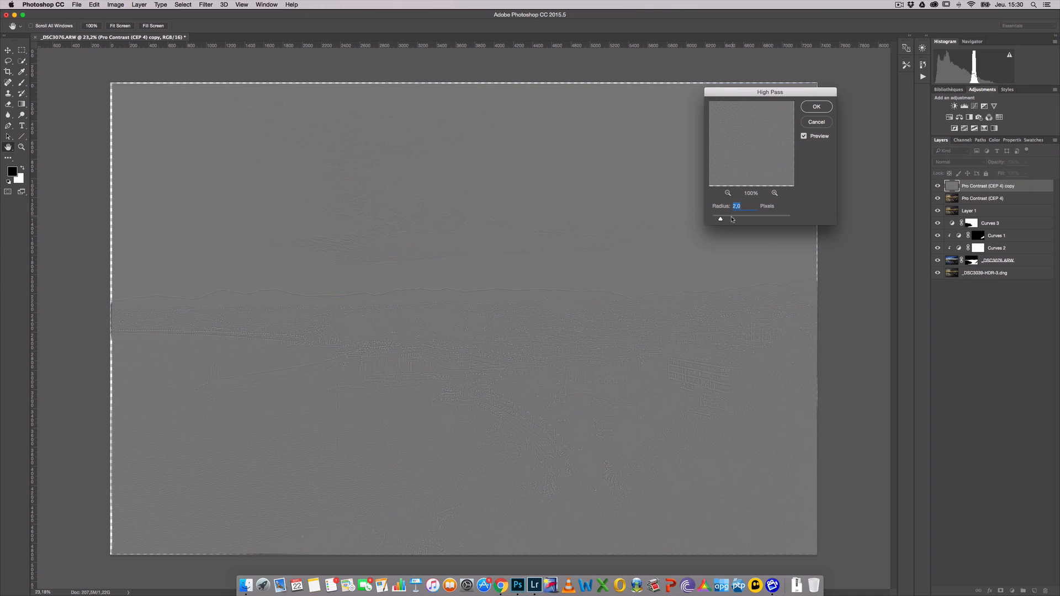
pyautogui.moveTo(721, 221)
pyautogui.mouseDown()
pyautogui.moveTo(768, 222)
pyautogui.moveTo(736, 221)
pyautogui.mouseUp()
pyautogui.moveTo(735, 222); pyautogui.dragTo(726, 220)
pyautogui.click(816, 108)
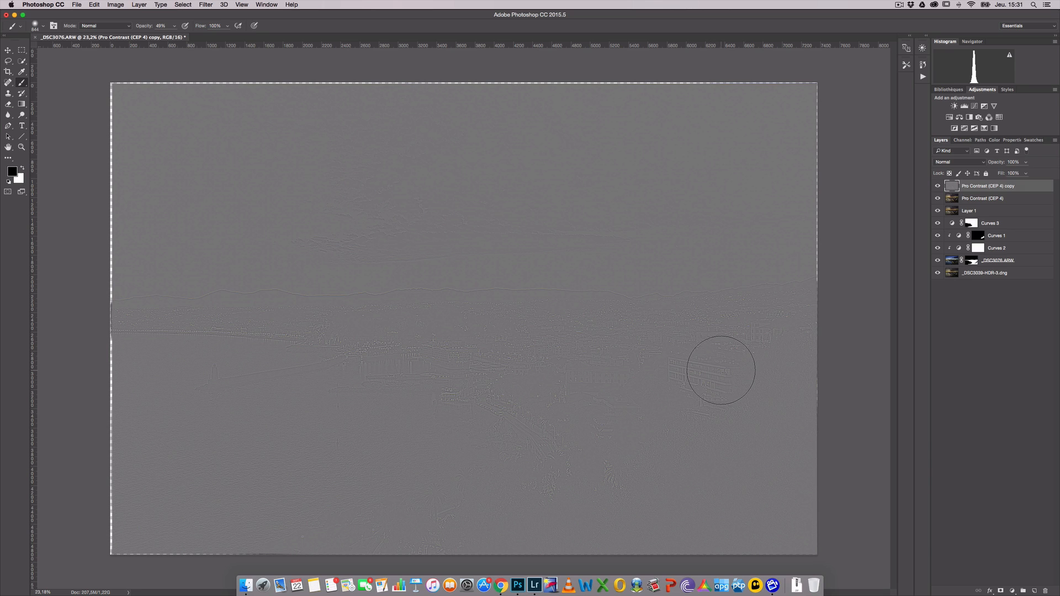
pyautogui.click(972, 165)
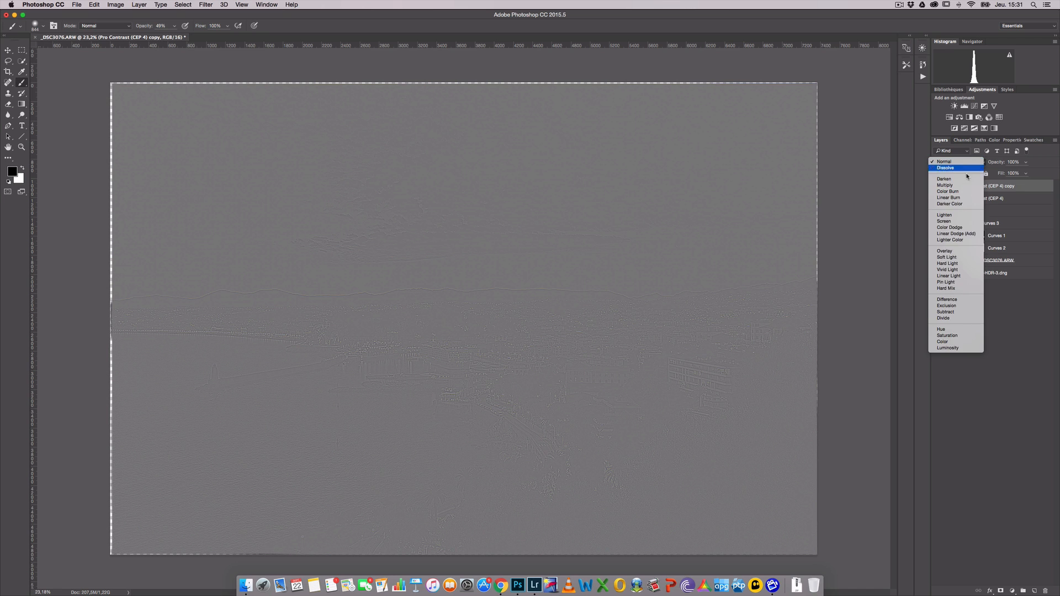
pyautogui.click(955, 252)
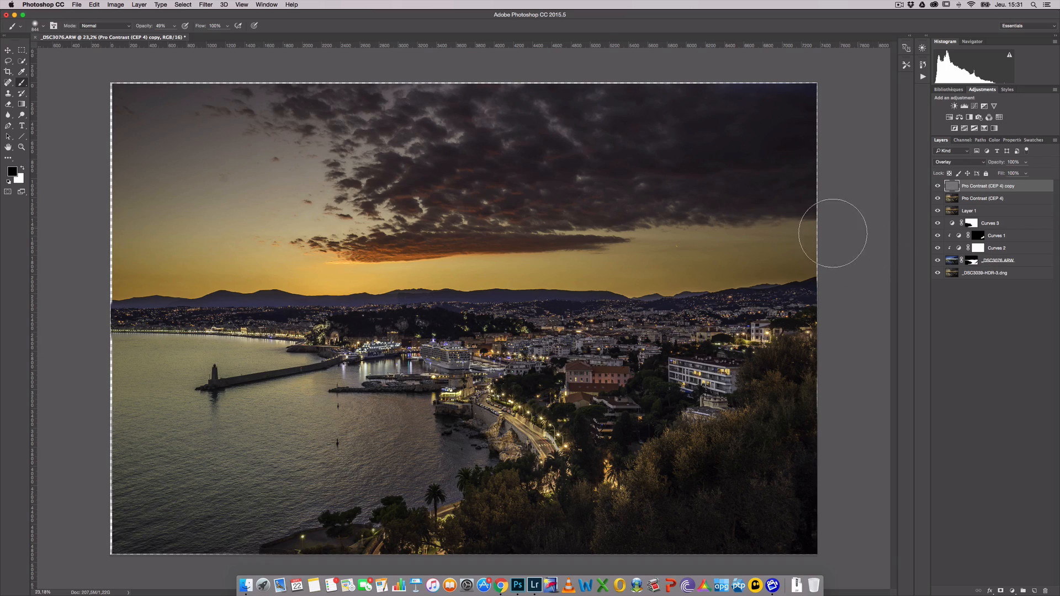
# Step: Compare the city buildings up close with the High Pass layer hidden and shown
pyautogui.press('z')
pyautogui.moveTo(567, 337); pyautogui.dragTo(655, 332)
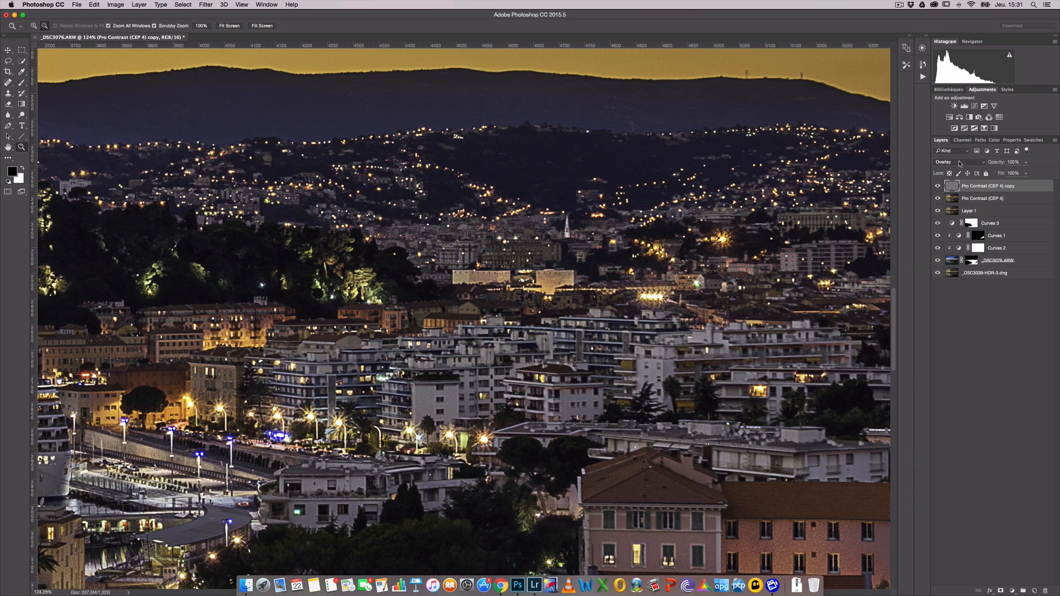
pyautogui.click(937, 187)
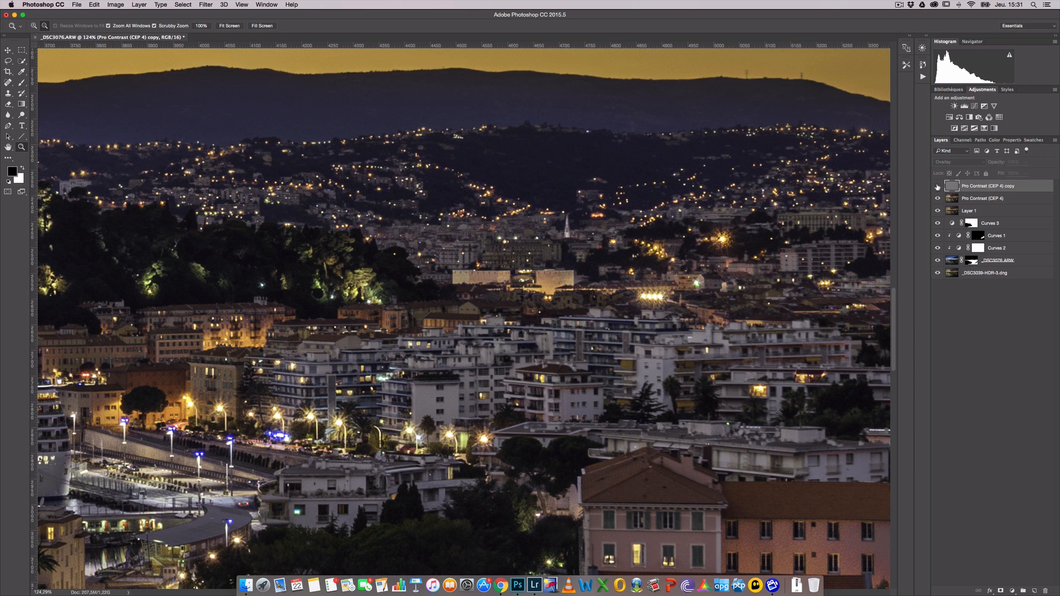
pyautogui.click(937, 187)
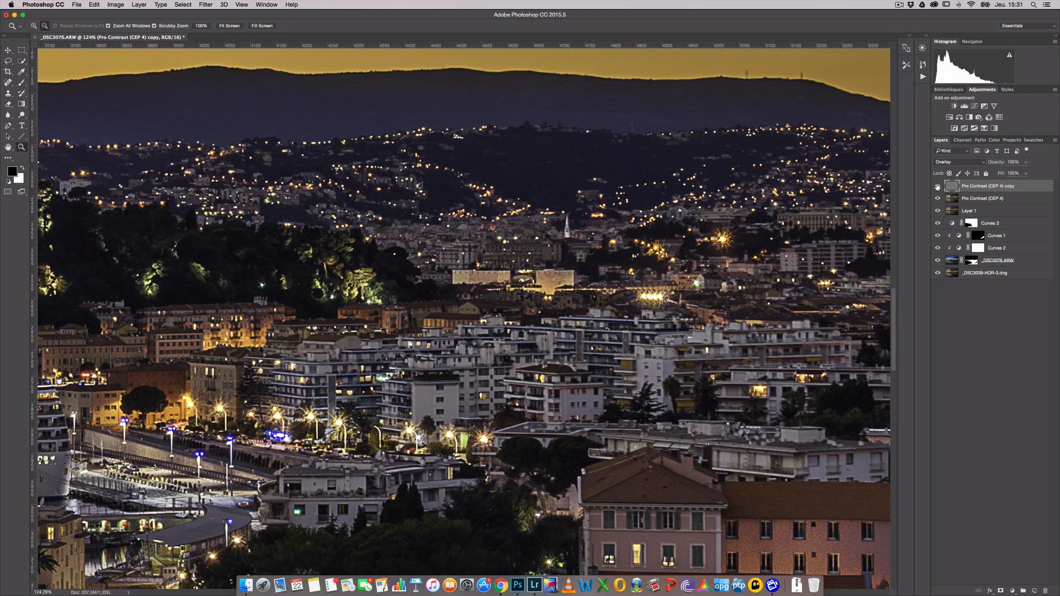
pyautogui.click(937, 187)
pyautogui.click(937, 187)
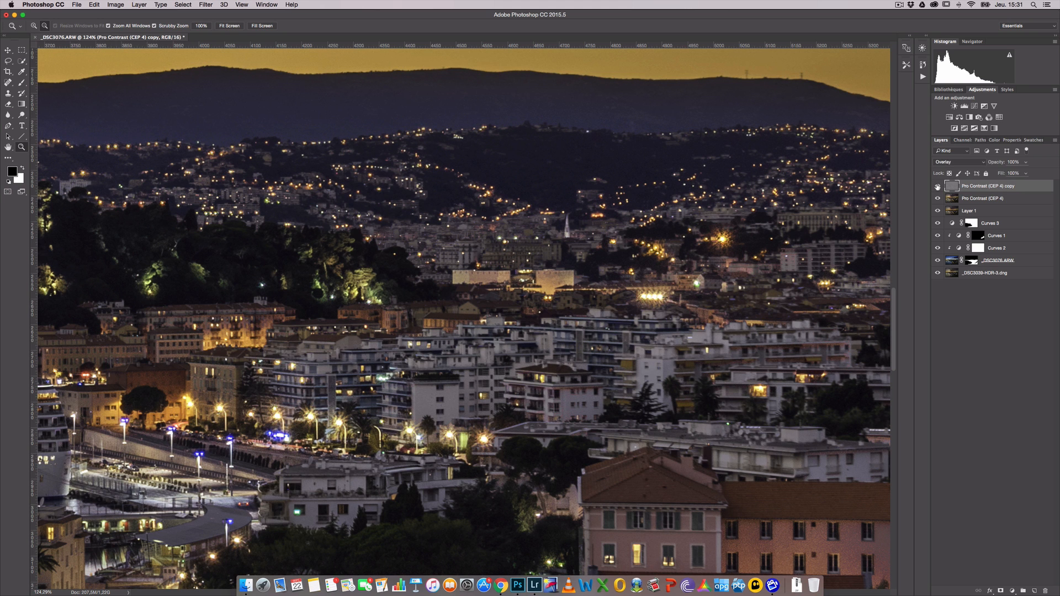
# Step: Inspect the sharpening on the sky, city and coast road, and delete the High Pass layer
pyautogui.scroll(8, 670, 204)
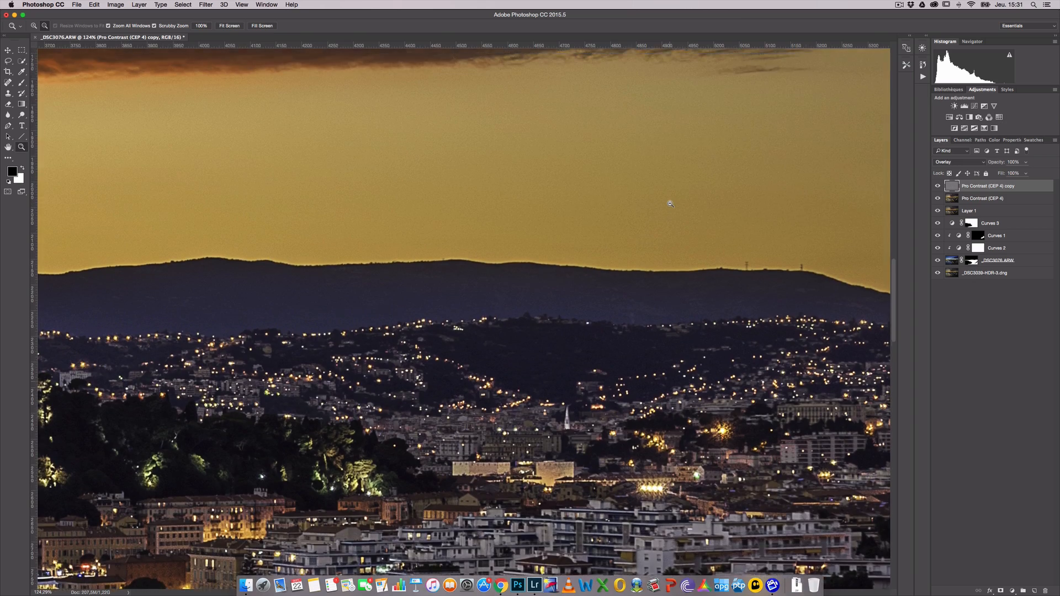
pyautogui.scroll(-15, 670, 204)
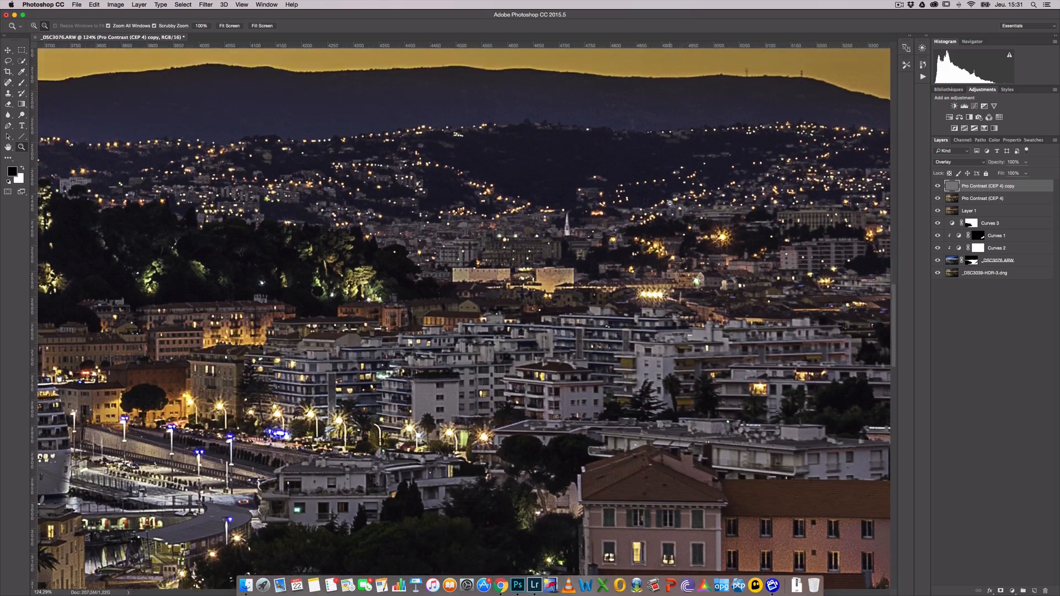
pyautogui.scroll(-4, 671, 204)
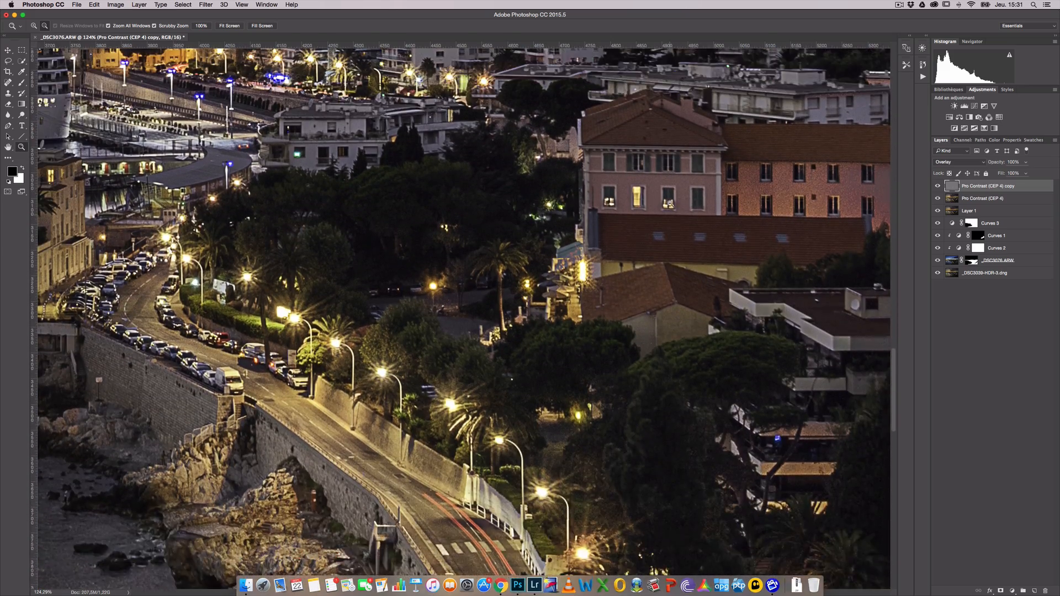
pyautogui.scroll(11, 670, 204)
pyautogui.scroll(6, 670, 204)
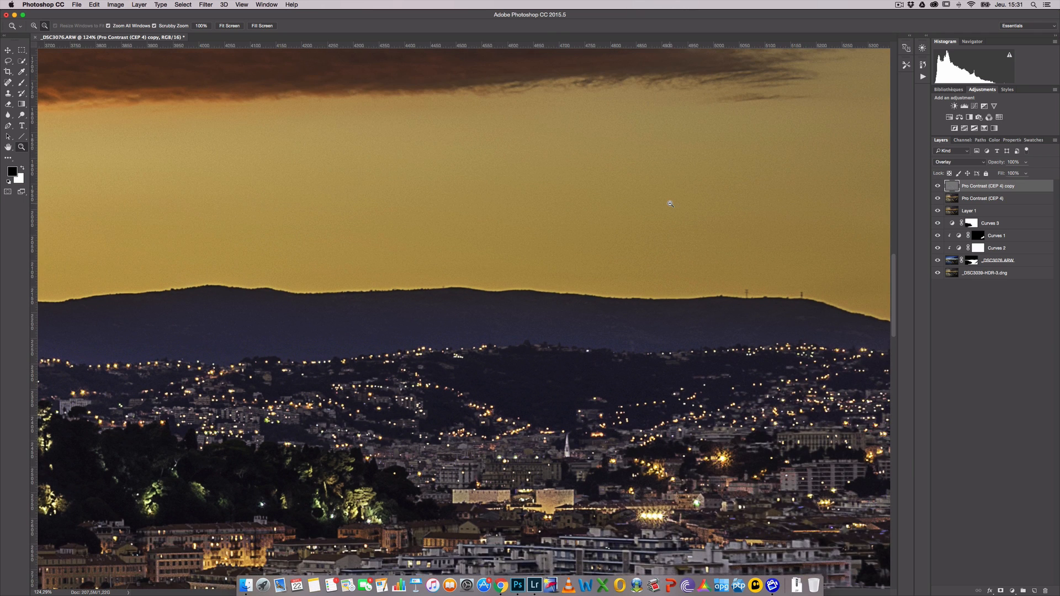
pyautogui.moveTo(808, 234); pyautogui.dragTo(708, 227)
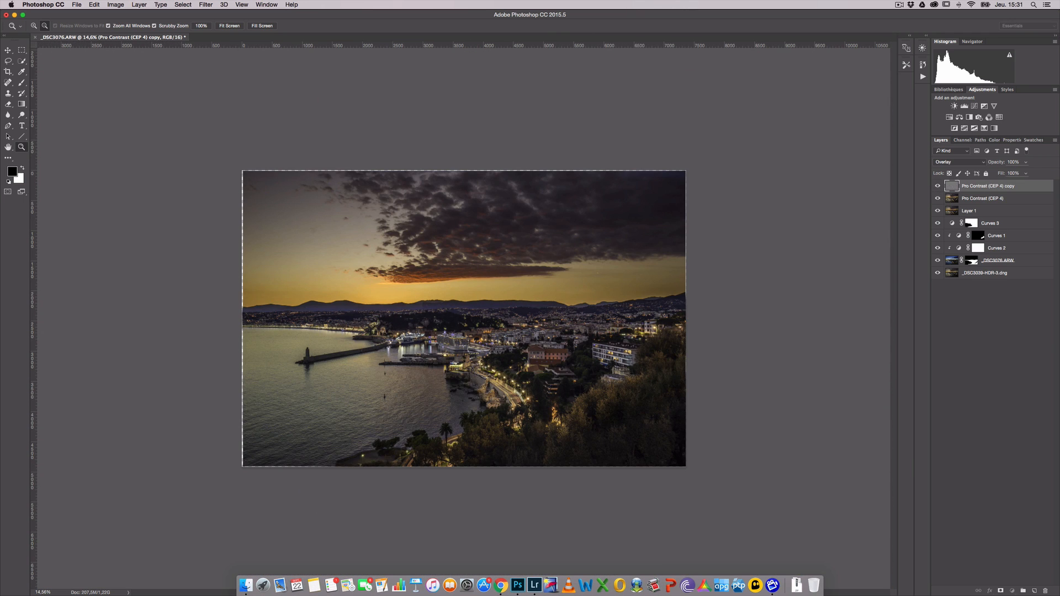
pyautogui.moveTo(1034, 186); pyautogui.dragTo(1047, 591)
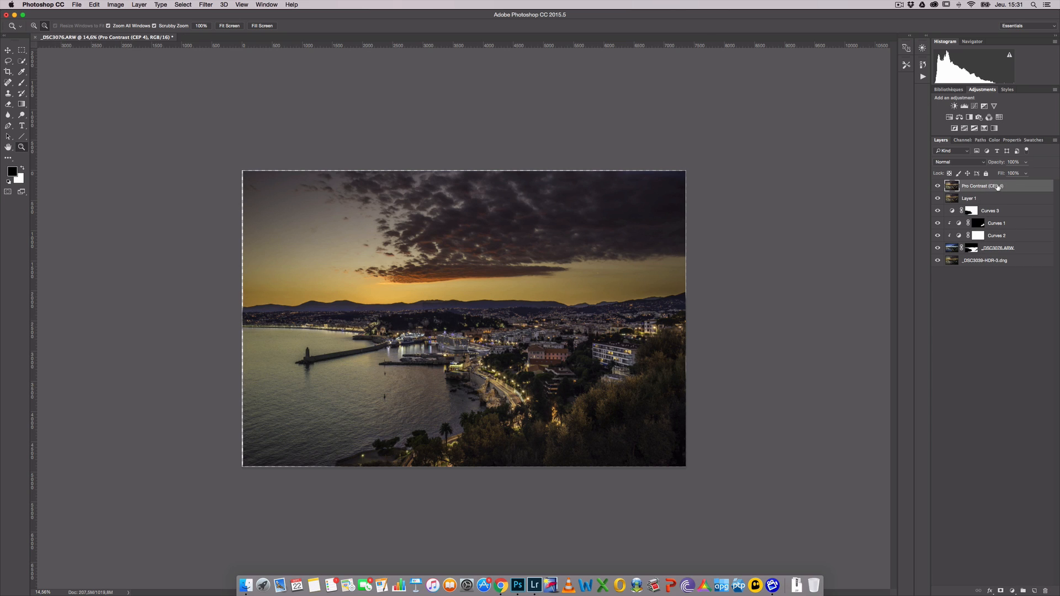
# Step: Reduce noise on the Pro Contrast (CEP 4) layer with Imagenomic Noiseware's Default preset, checking the sky in the preview
pyautogui.click(205, 4)
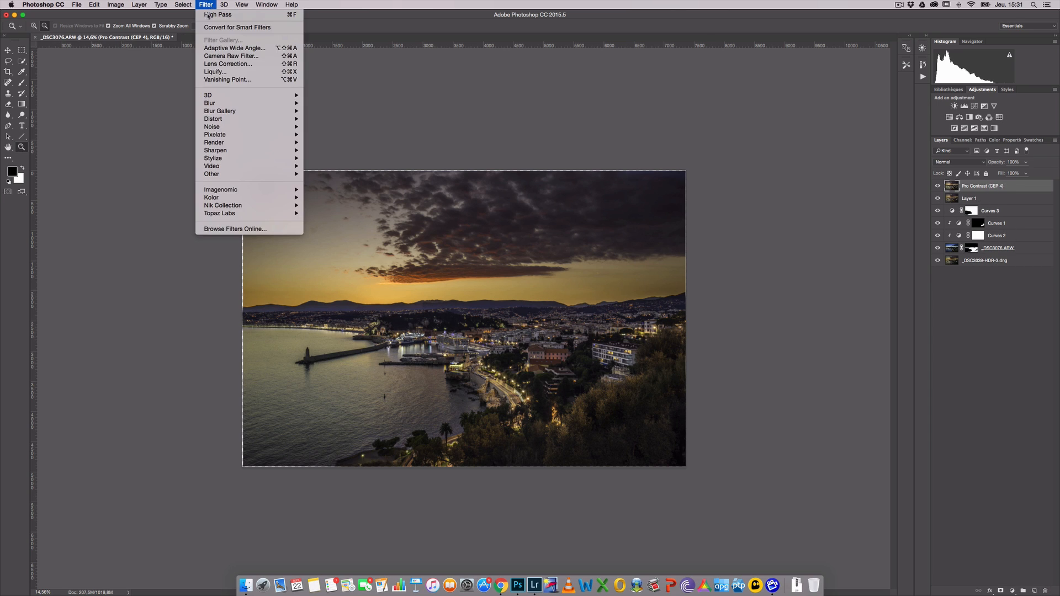
pyautogui.moveTo(248, 207)
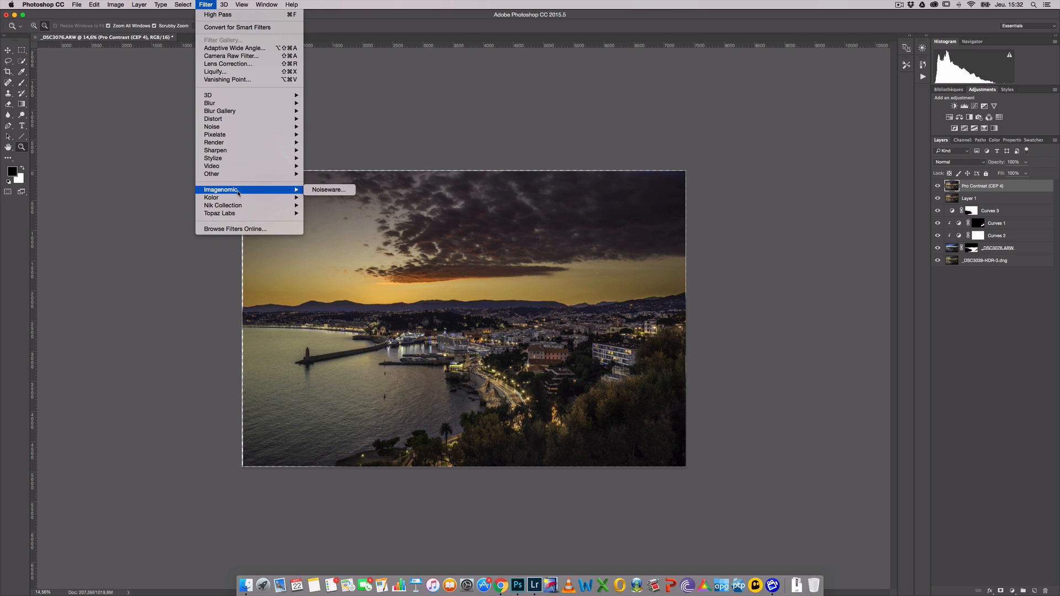
pyautogui.click(328, 190)
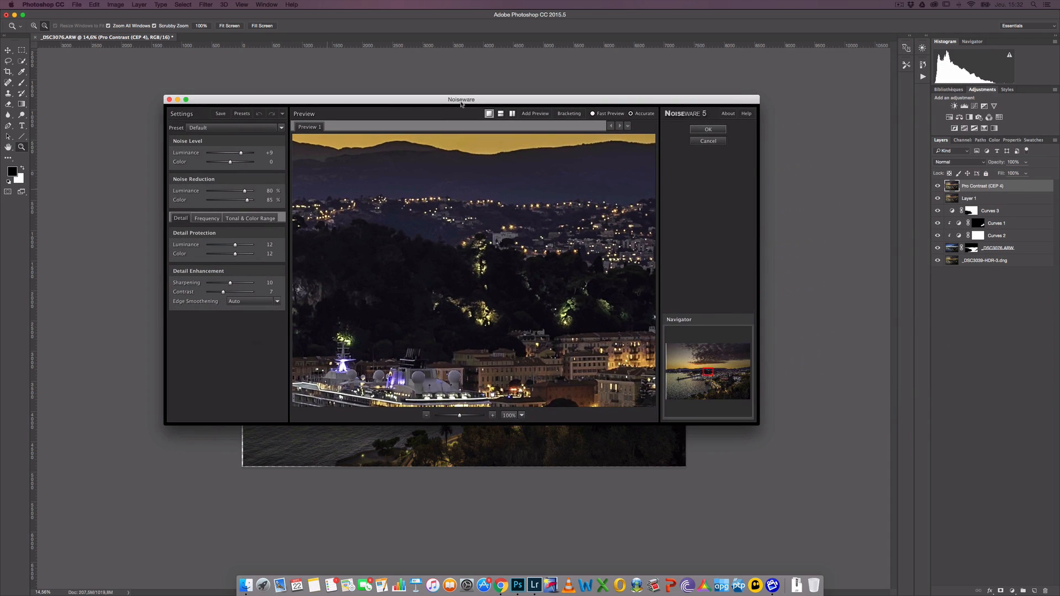
pyautogui.scroll(10, 512, 203)
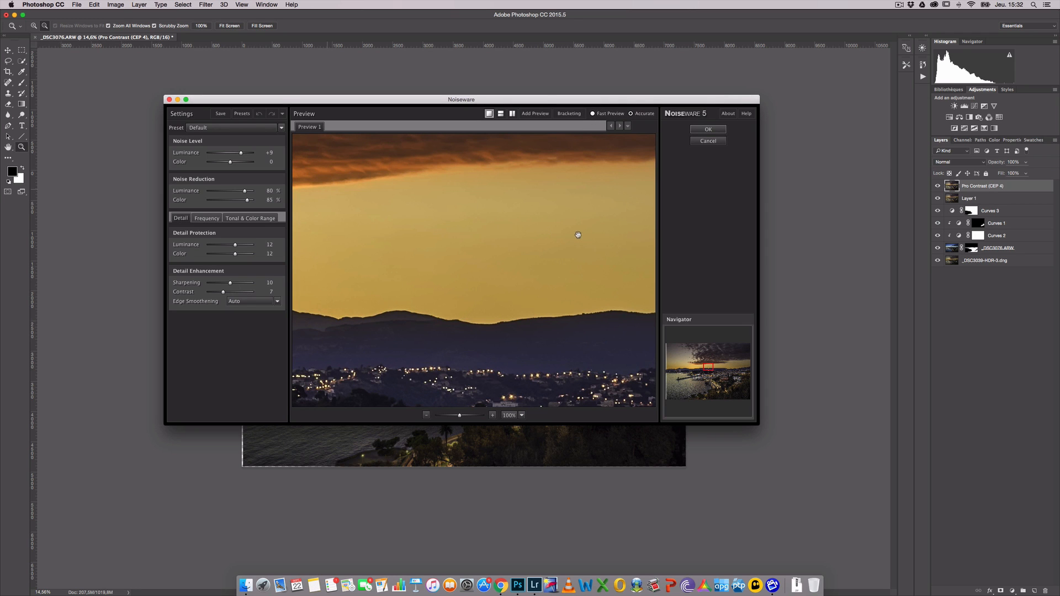
pyautogui.moveTo(578, 236); pyautogui.dragTo(514, 229)
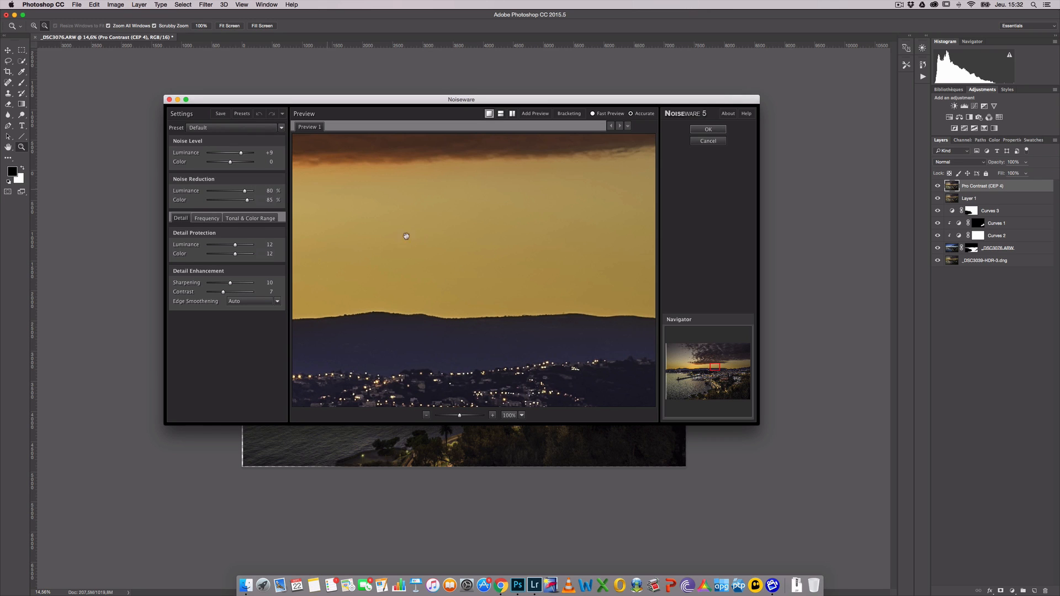
pyautogui.click(708, 130)
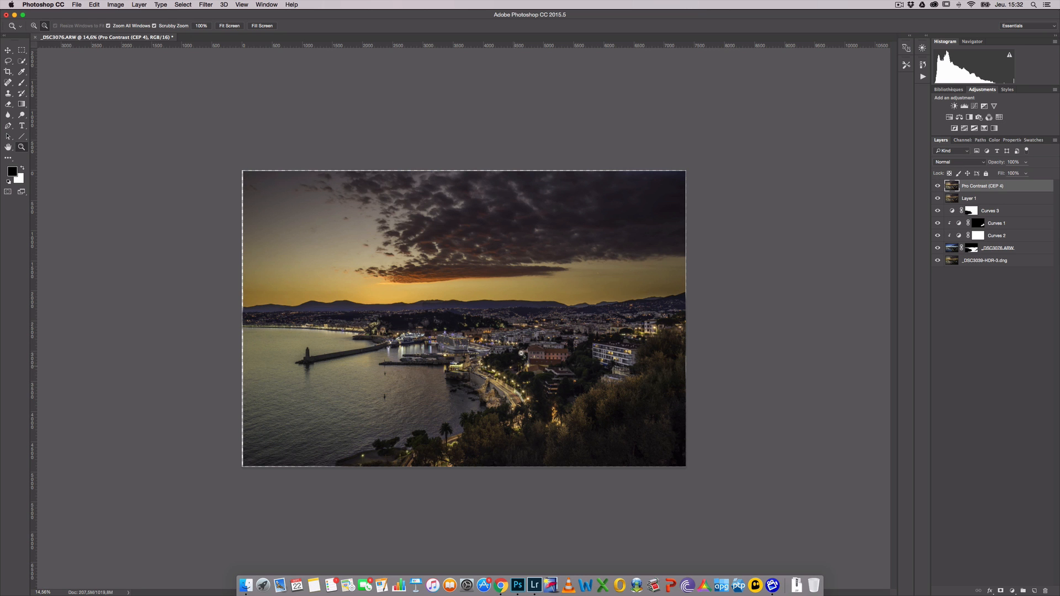
# Step: Inspect the denoised sky and skyline, and duplicate the Pro Contrast (CEP 4) layer
pyautogui.moveTo(556, 304); pyautogui.dragTo(627, 305)
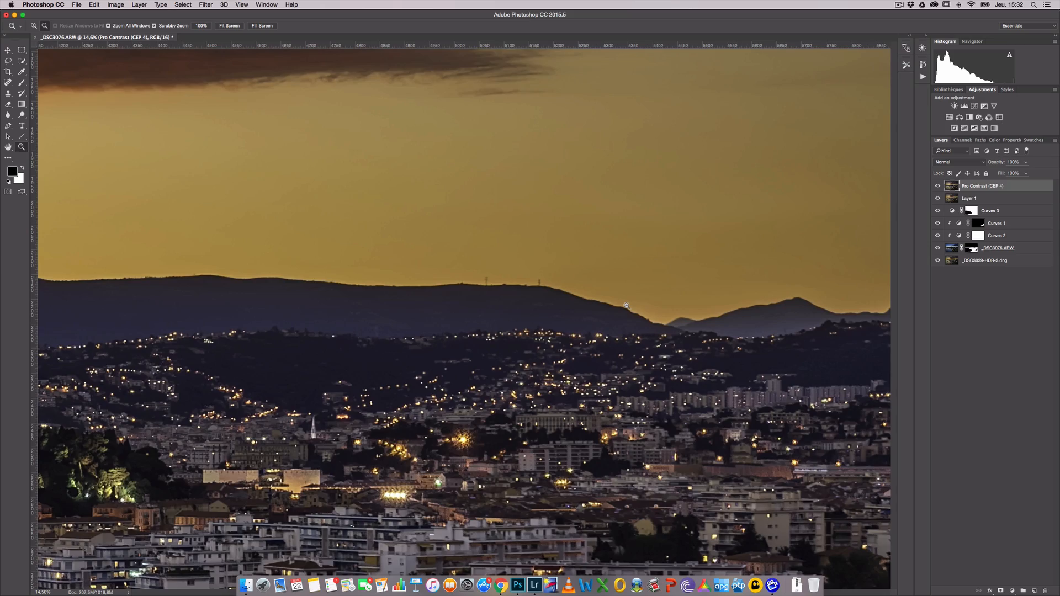
pyautogui.moveTo(627, 306); pyautogui.dragTo(730, 162)
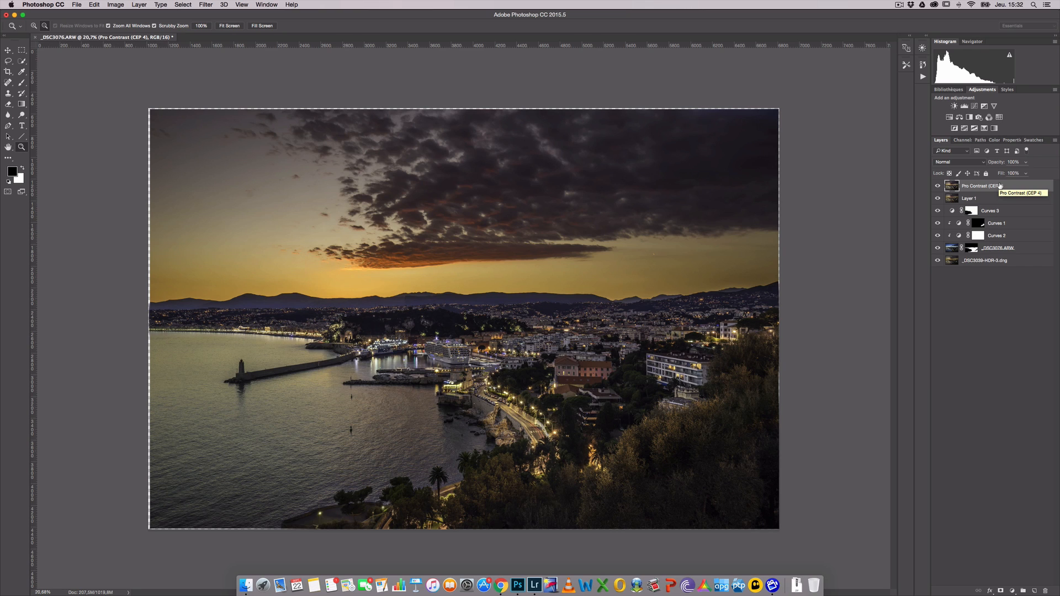
pyautogui.press('super+j')
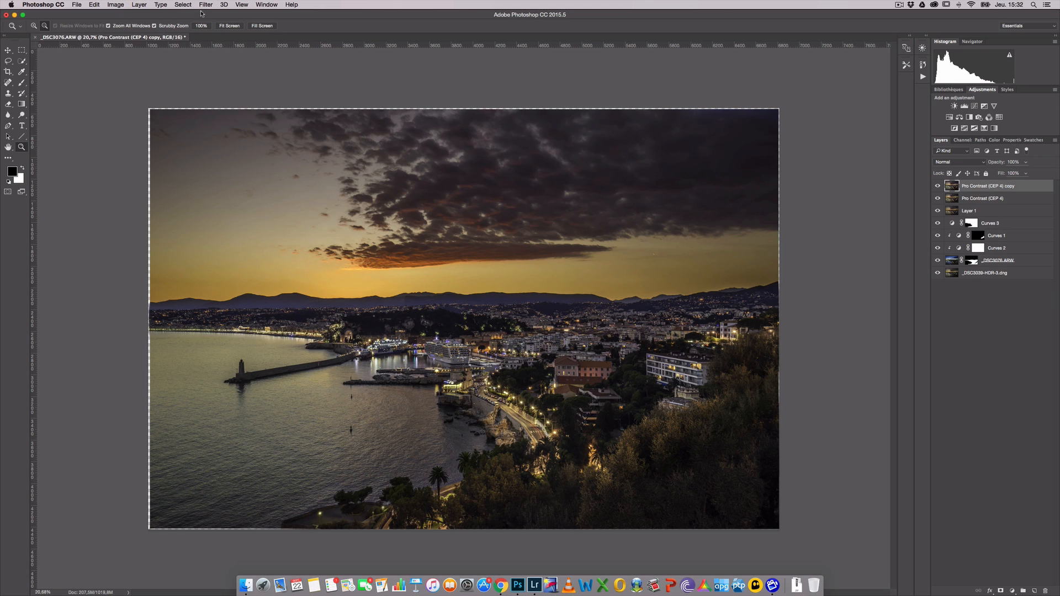
# Step: Apply a High Pass filter with a 3.0 pixel radius to the Pro Contrast (CEP 4) copy layer and set its blend mode to Overlay
pyautogui.click(205, 5)
pyautogui.moveTo(221, 174)
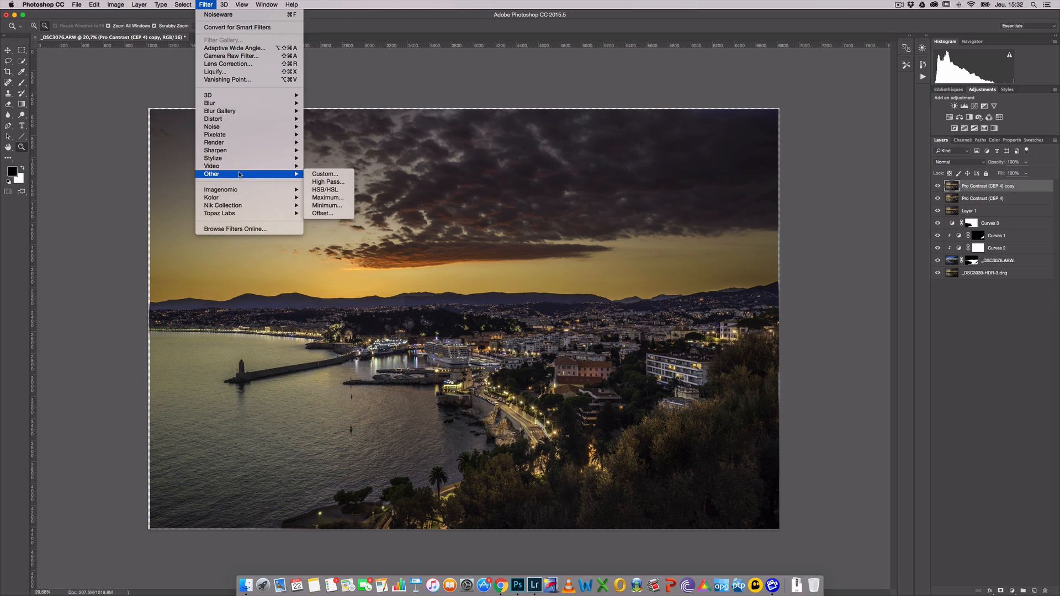
pyautogui.click(324, 182)
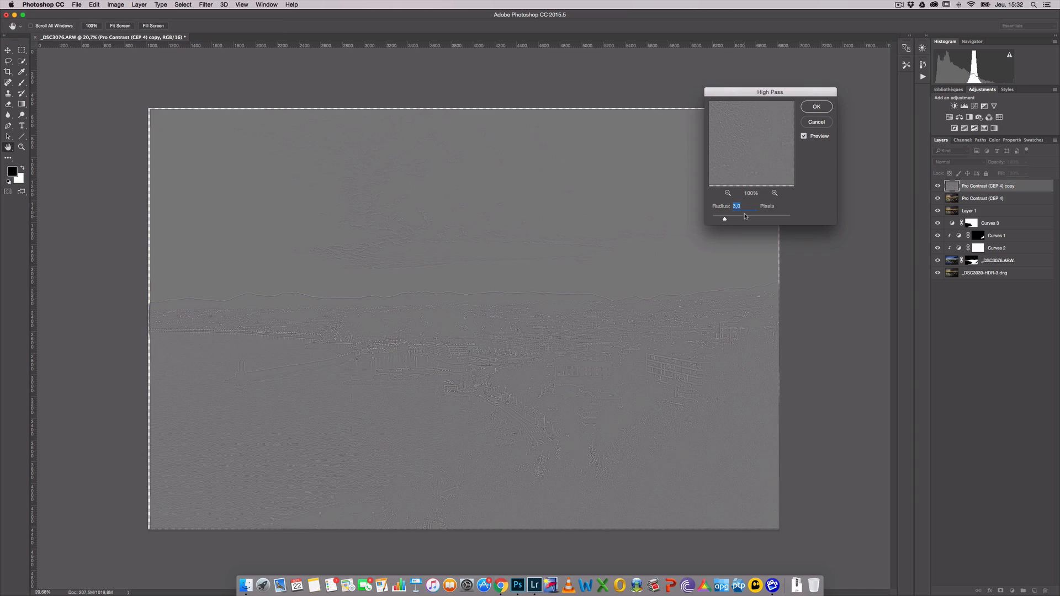
pyautogui.click(815, 107)
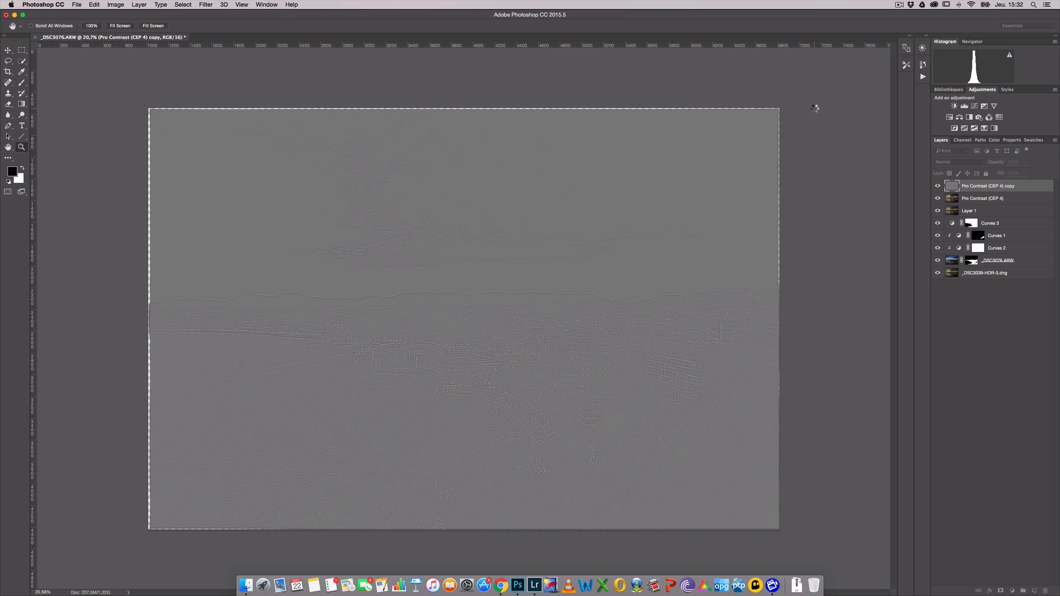
pyautogui.press('z')
pyautogui.click(975, 163)
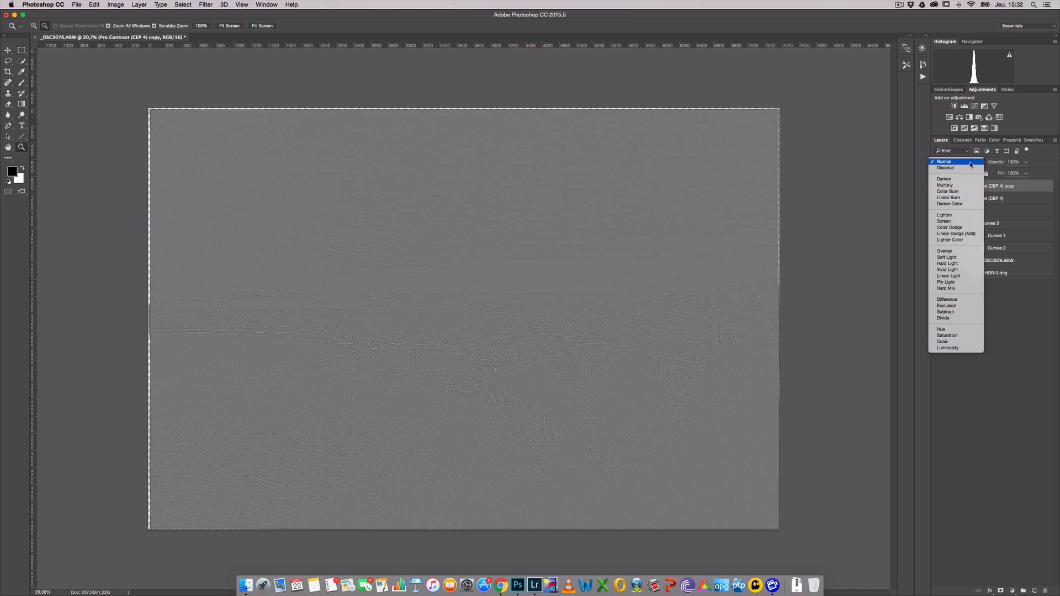
pyautogui.click(959, 251)
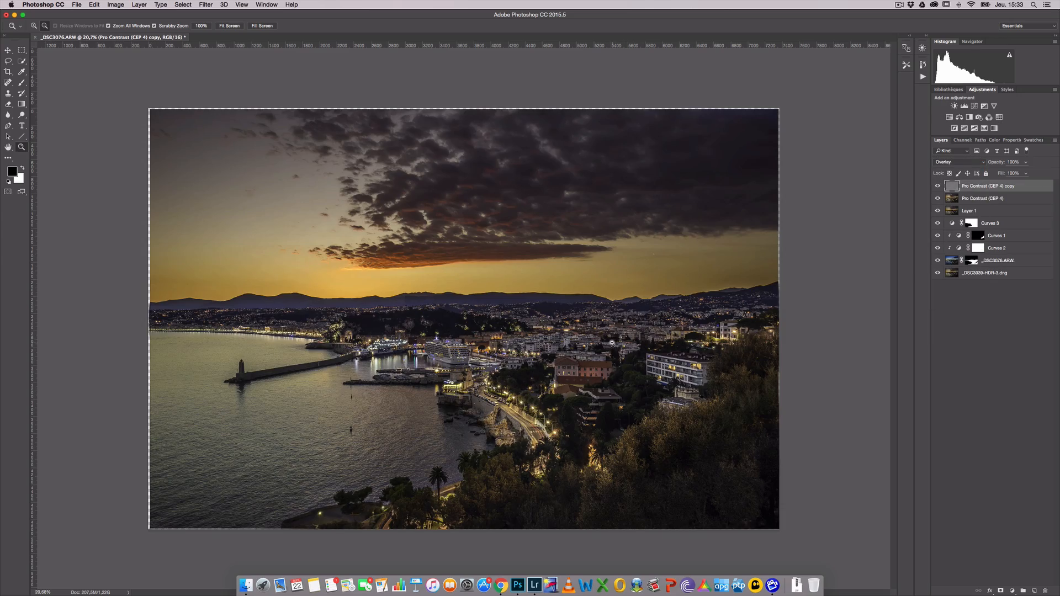
# Step: Compare the city buildings up close with the Pro Contrast (CEP 4) copy layer hidden and shown, and return to the full image
pyautogui.moveTo(571, 343); pyautogui.dragTo(636, 345)
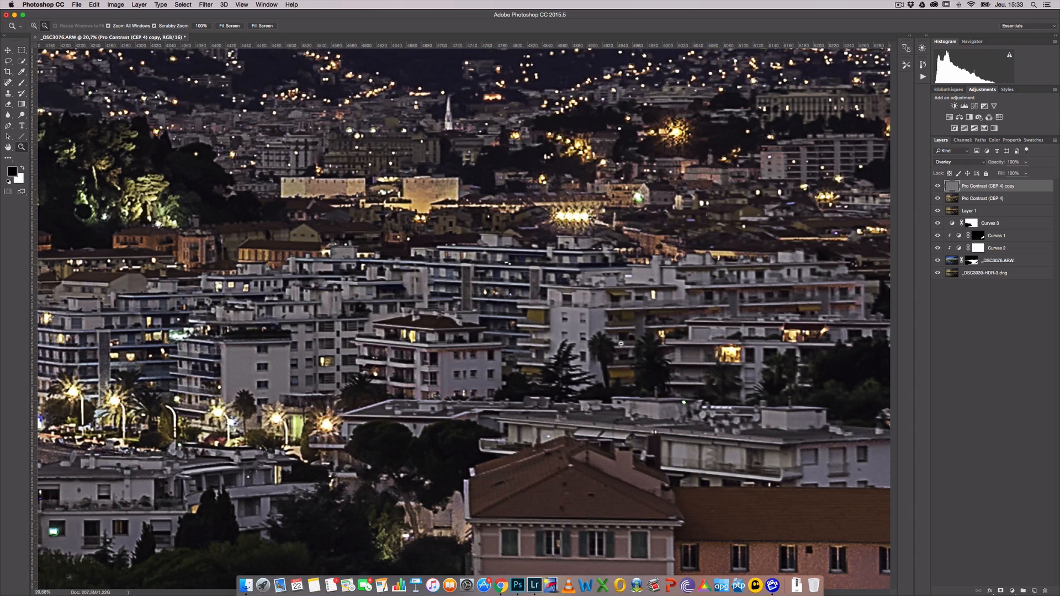
pyautogui.click(938, 186)
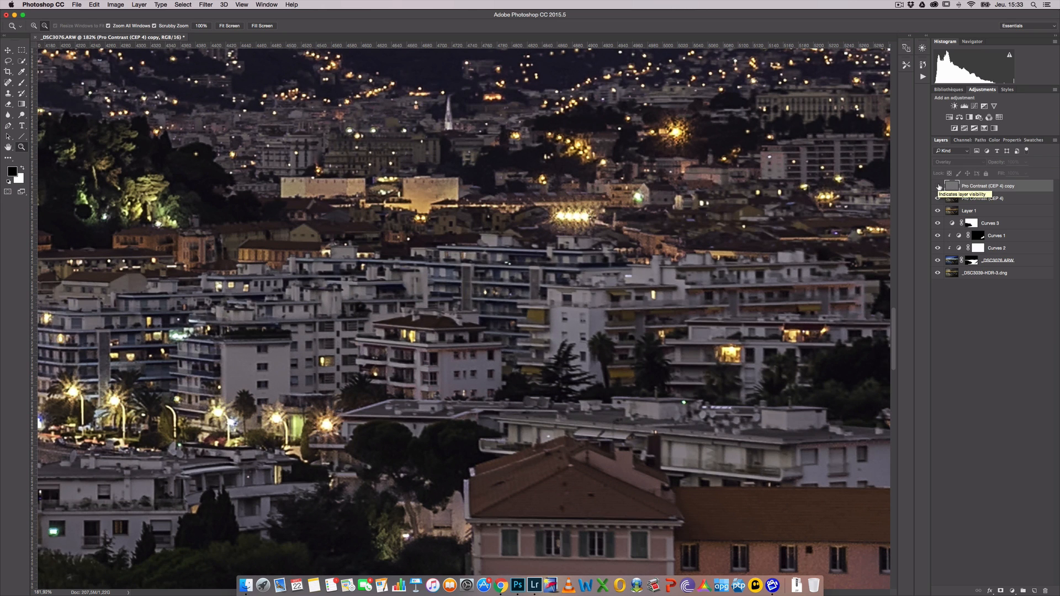
pyautogui.click(939, 186)
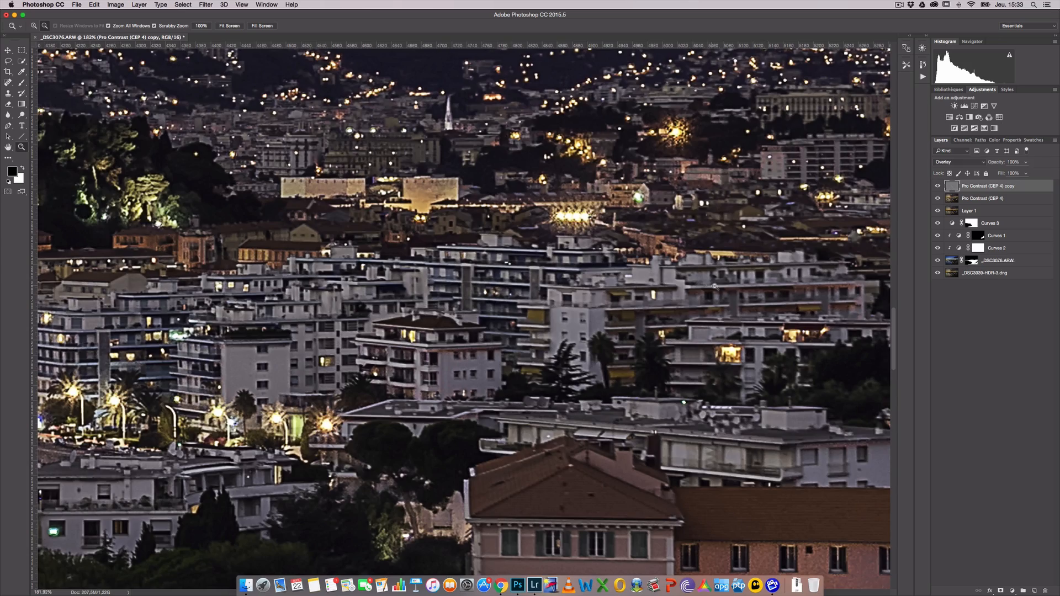
pyautogui.moveTo(716, 287); pyautogui.dragTo(646, 289)
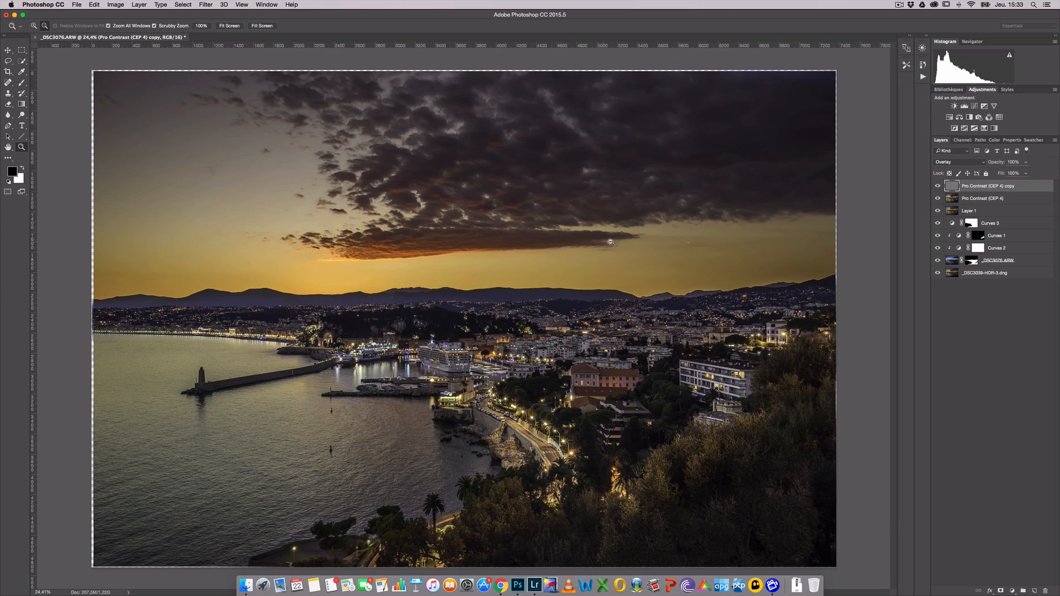
pyautogui.moveTo(612, 242)
pyautogui.mouseDown()
pyautogui.moveTo(662, 238)
pyautogui.moveTo(604, 236)
pyautogui.moveTo(615, 237)
pyautogui.mouseUp()
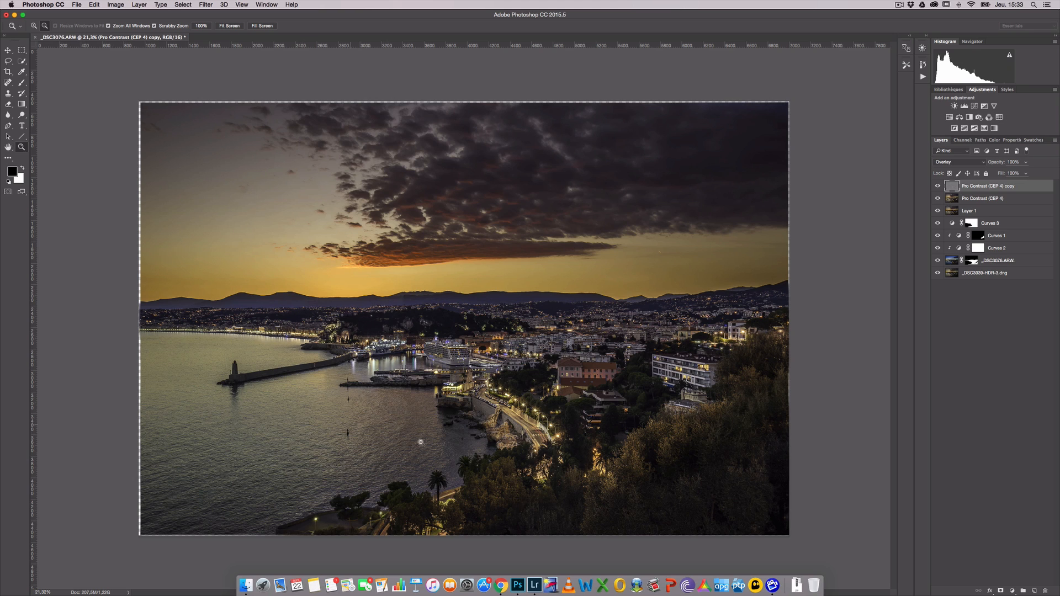
# Step: Add a mask to the Pro Contrast (CEP 4) copy layer and paint the sky and sea black to exclude them from sharpening
pyautogui.click(1001, 591)
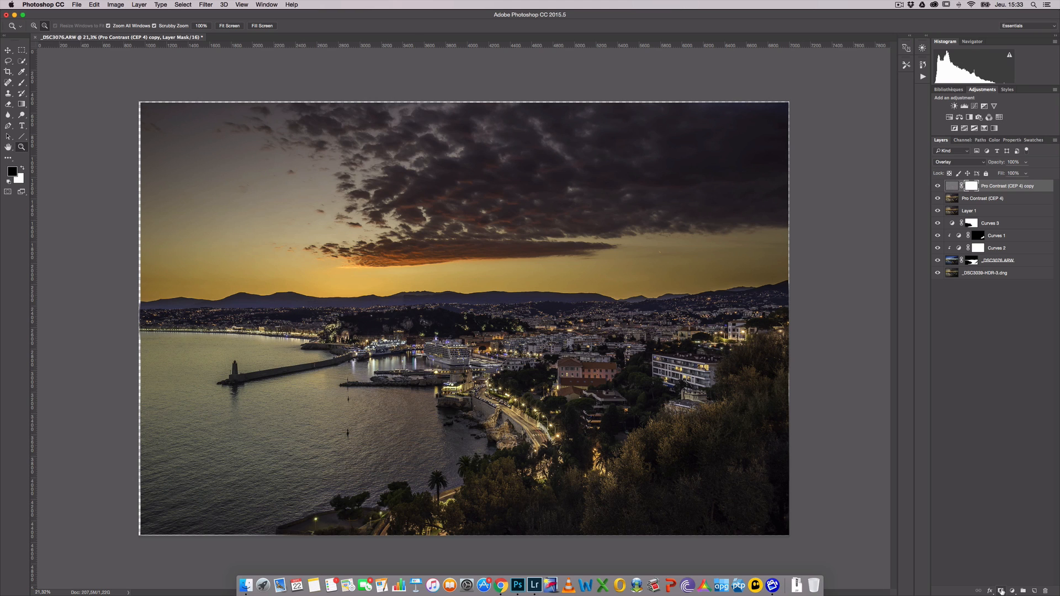
pyautogui.click(23, 83)
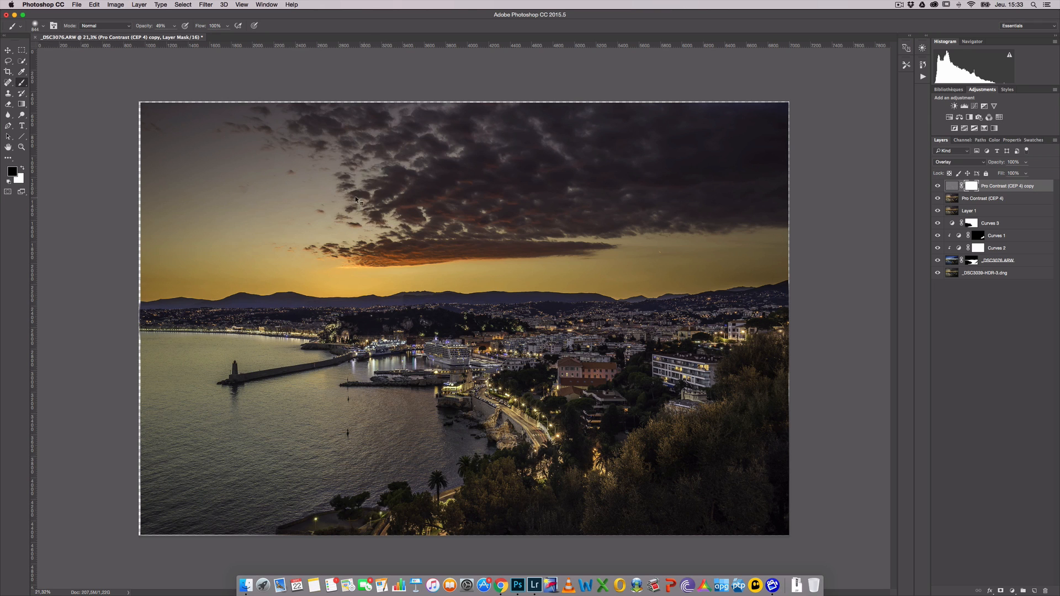
pyautogui.moveTo(343, 205); pyautogui.dragTo(378, 206)
pyautogui.moveTo(421, 441); pyautogui.dragTo(376, 442)
pyautogui.moveTo(353, 380)
pyautogui.mouseDown()
pyautogui.moveTo(338, 379)
pyautogui.moveTo(346, 372)
pyautogui.mouseUp()
pyautogui.press('x')
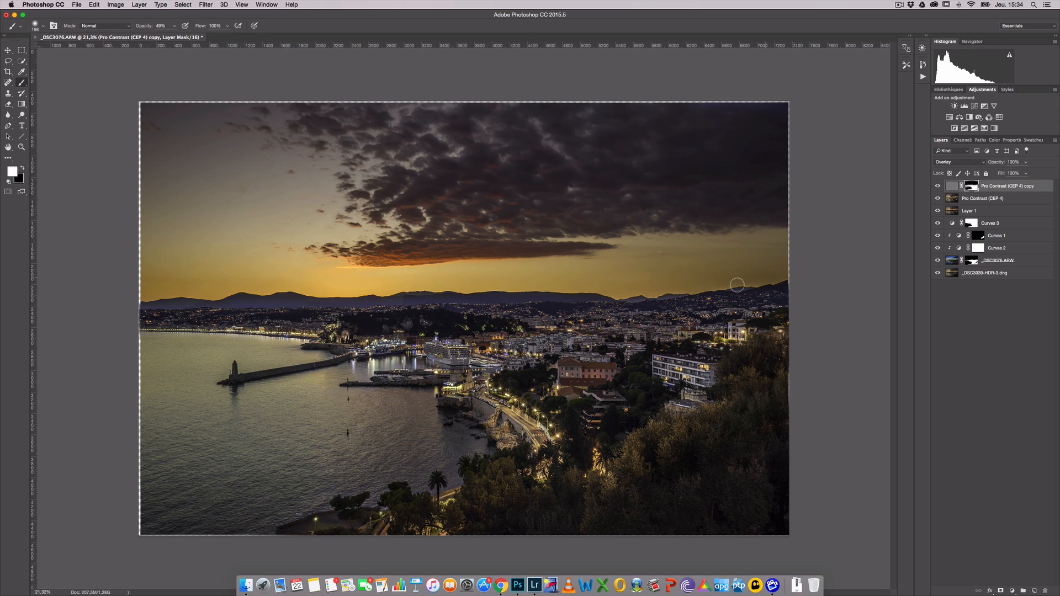
# Step: Compare the whole image with the masked sharpening layer repeatedly hidden and shown
pyautogui.click(938, 186)
pyautogui.click(938, 187)
pyautogui.click(938, 187)
pyautogui.click(938, 187)
pyautogui.click(938, 187)
pyautogui.click(938, 187)
pyautogui.click(938, 186)
pyautogui.click(937, 187)
pyautogui.click(938, 187)
# Step: Begin saving the document under a new location, creating a folder named "work - youtube" inside the Nice port folder
pyautogui.click(76, 7)
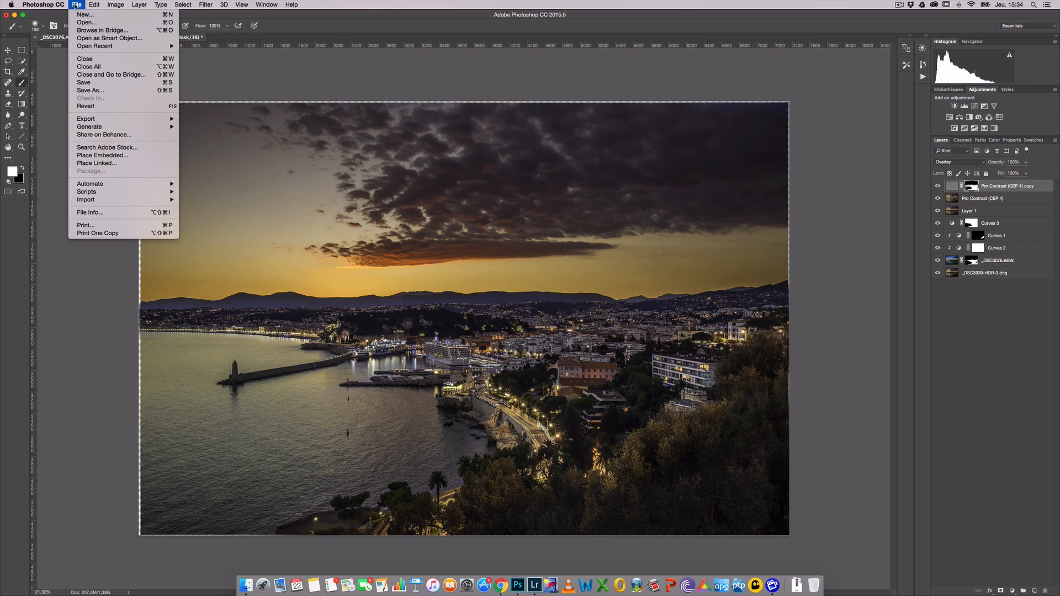
pyautogui.press('Escape')
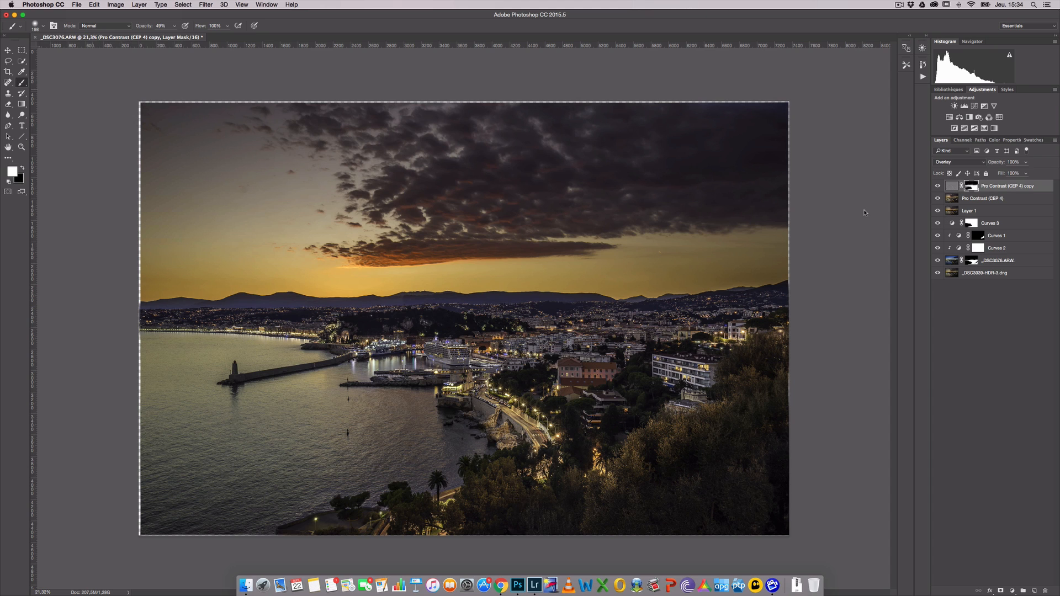
pyautogui.press('super+shift+s')
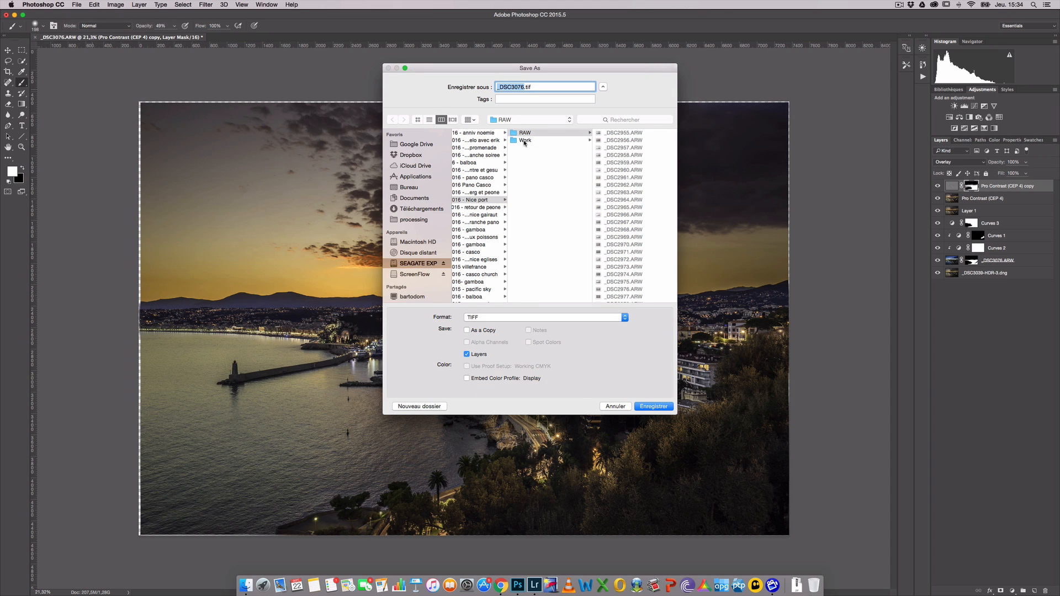
pyautogui.click(525, 143)
pyautogui.click(479, 201)
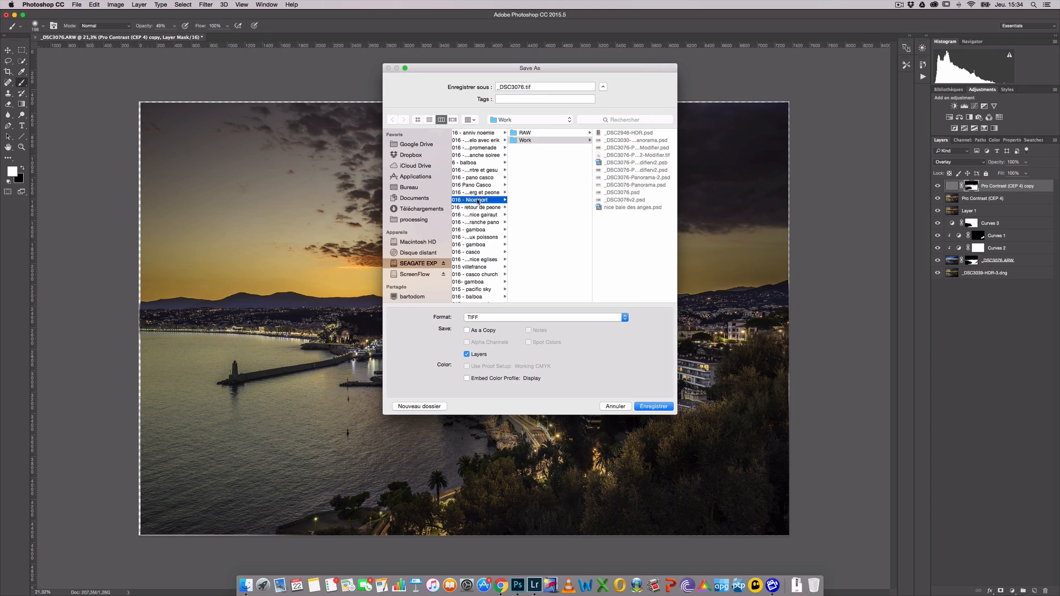
pyautogui.click(425, 407)
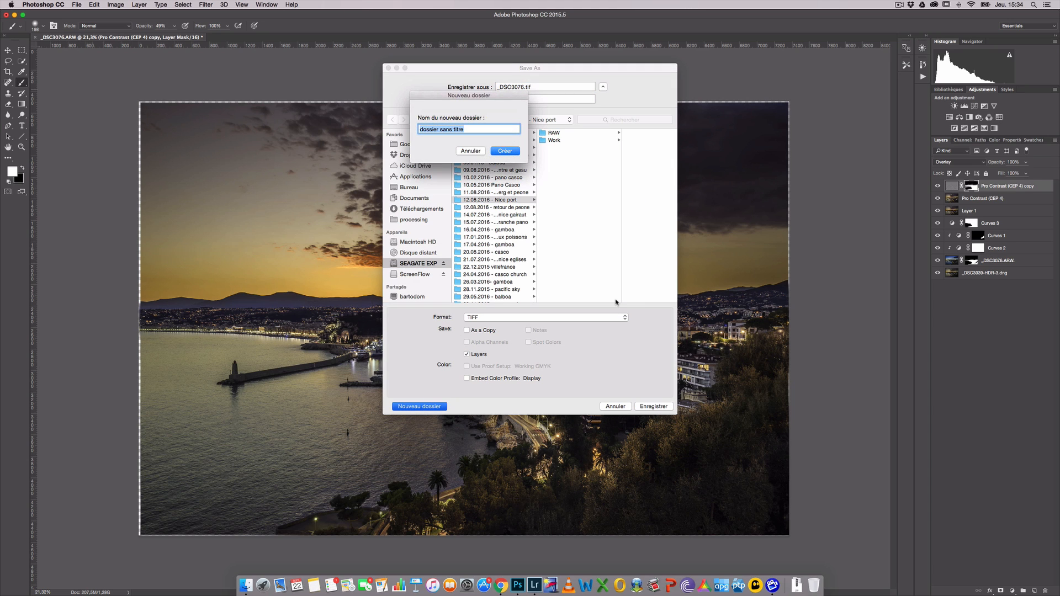
pyautogui.write('work - youtube')
pyautogui.click(503, 152)
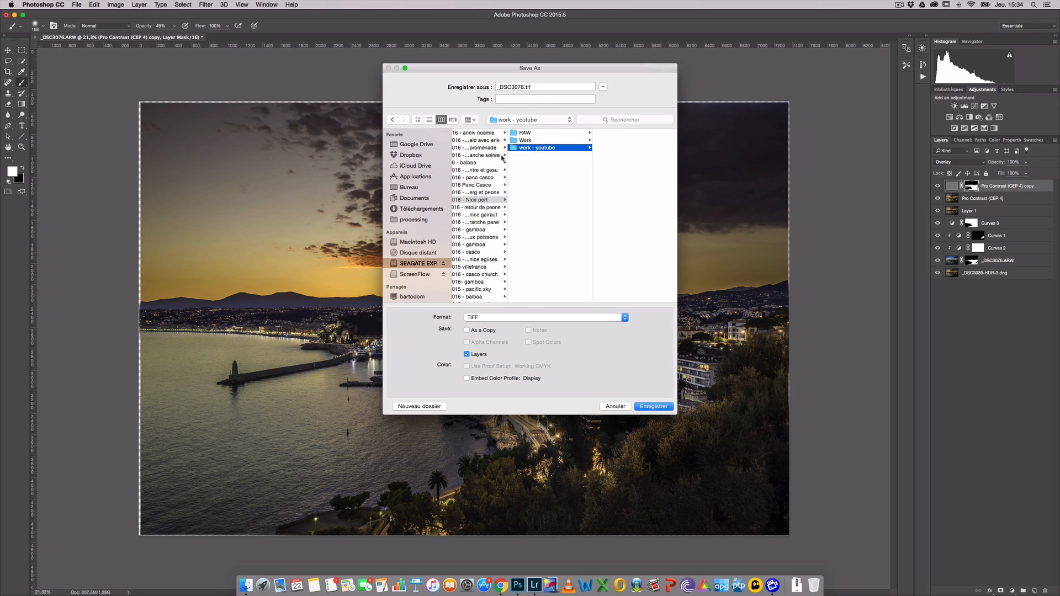
# Step: Save the document in Photoshop format as _DSC3076.psd with its layers included
pyautogui.click(556, 317)
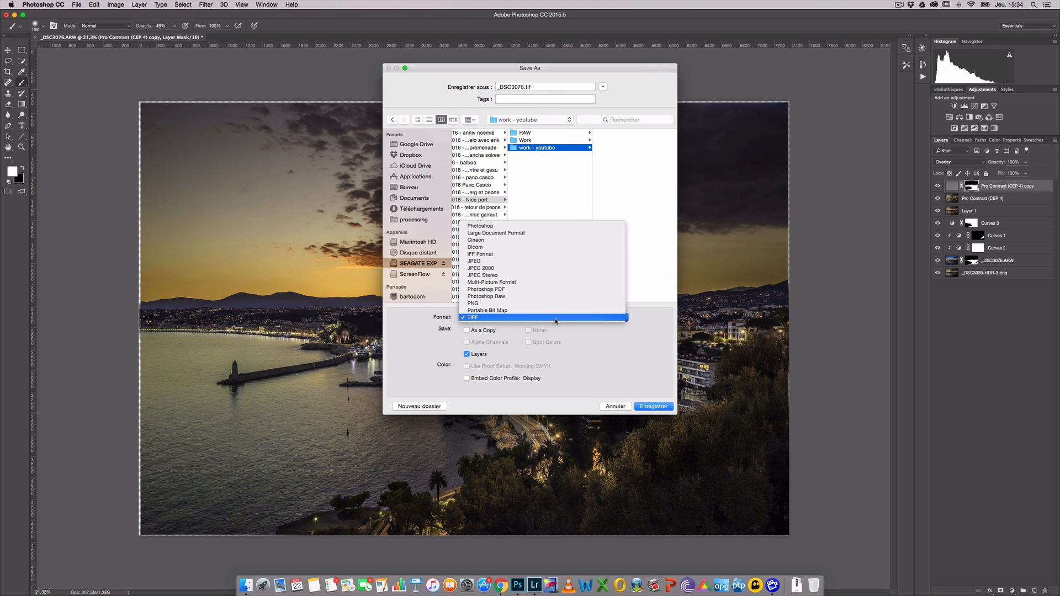
pyautogui.click(533, 231)
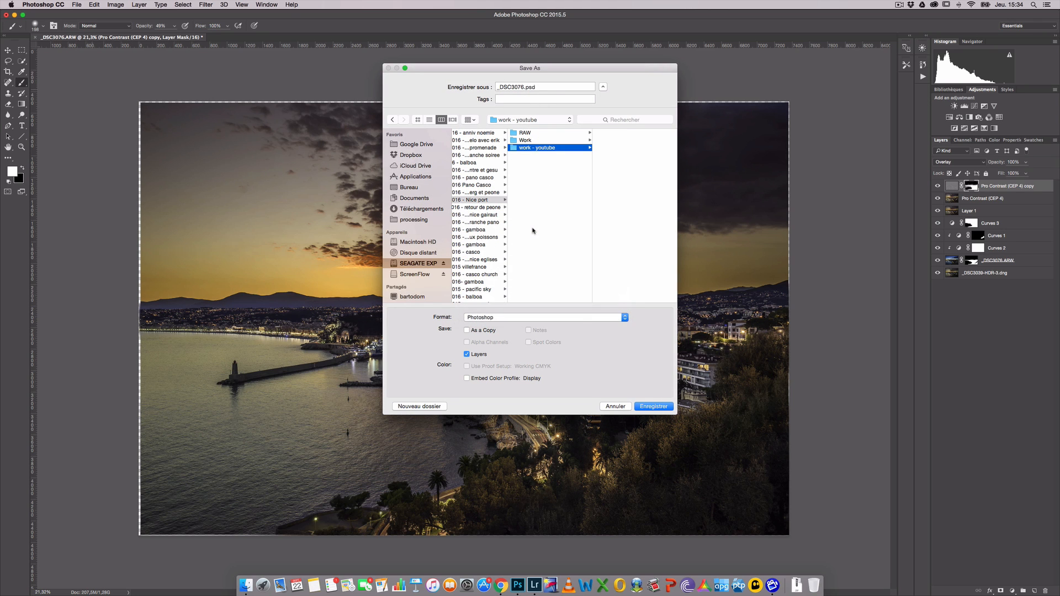
pyautogui.click(654, 407)
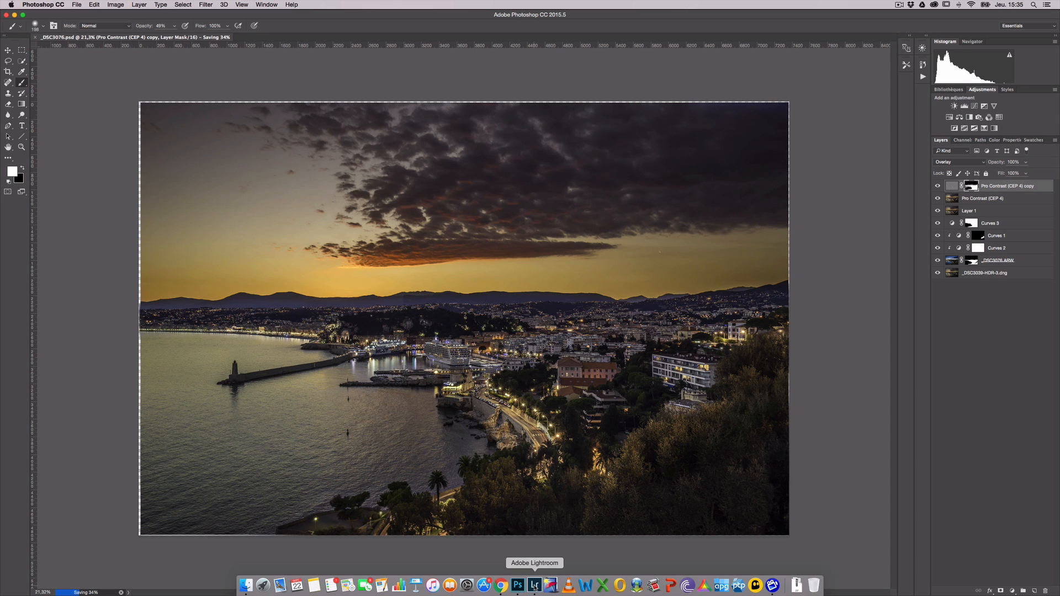
# Step: Switch to Lightroom, look through the history and collections for _DSC3076.ARW, and return to Photoshop to check the save progress
pyautogui.click(534, 587)
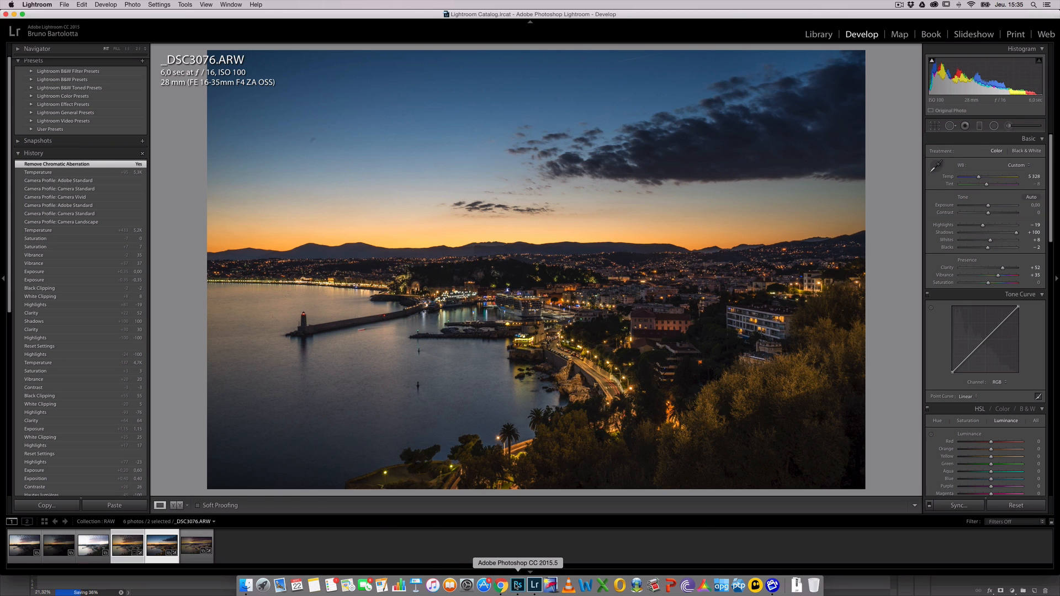
pyautogui.click(517, 586)
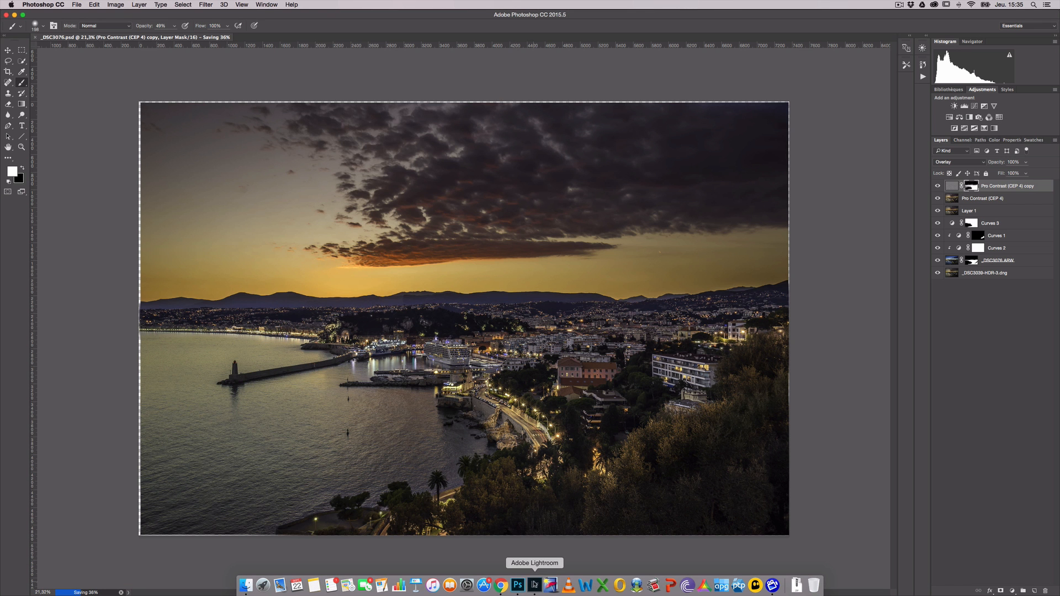
pyautogui.click(534, 587)
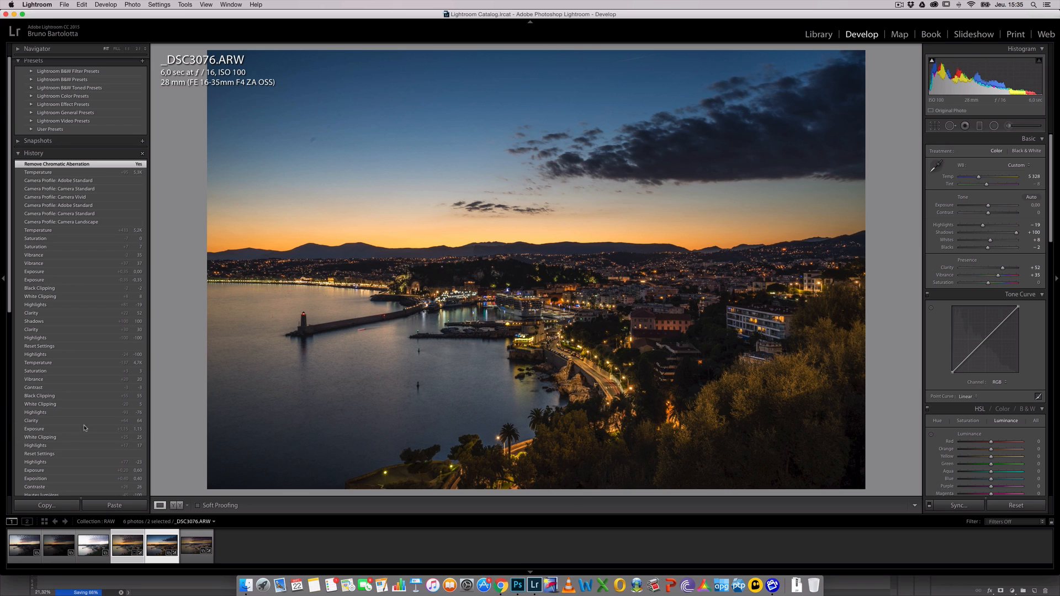
pyautogui.scroll(-10, 70, 420)
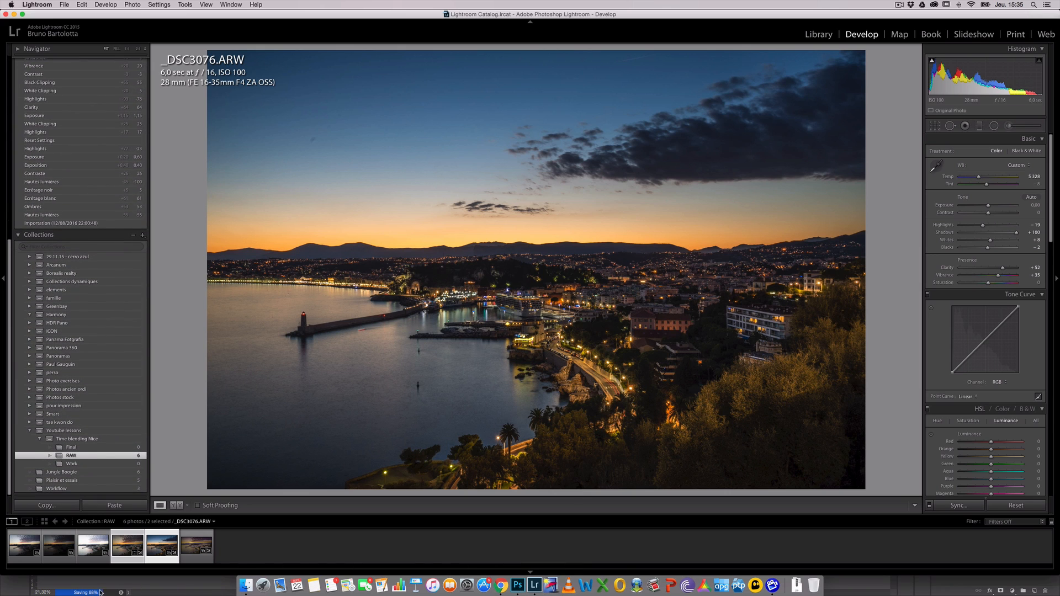
pyautogui.click(516, 586)
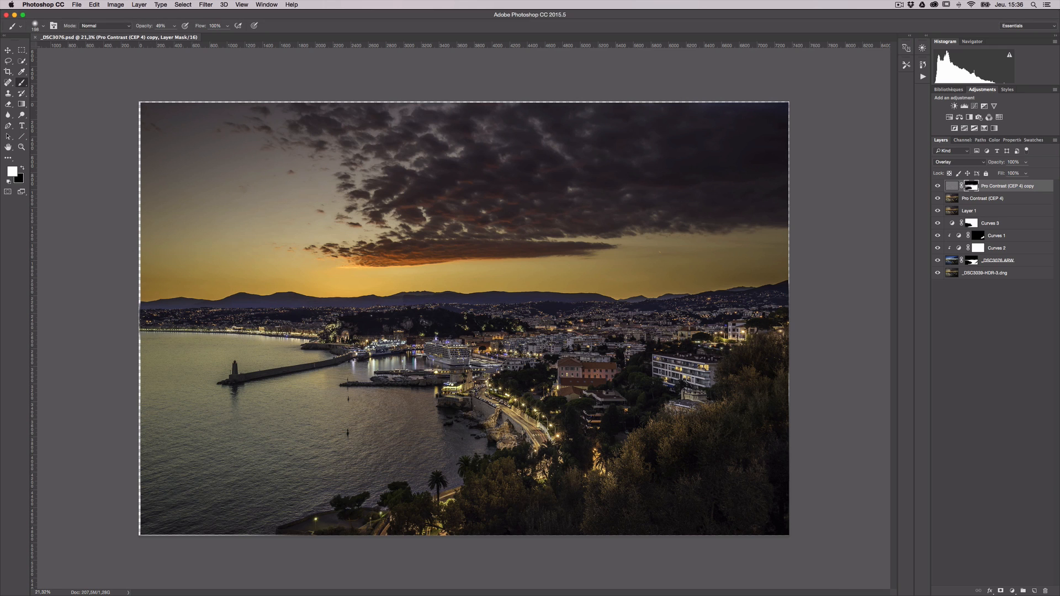
# Step: Switch to Lightroom and crop the thin white edges off _DSC3076.psd, keeping the original aspect ratio
pyautogui.press('super+Tab')
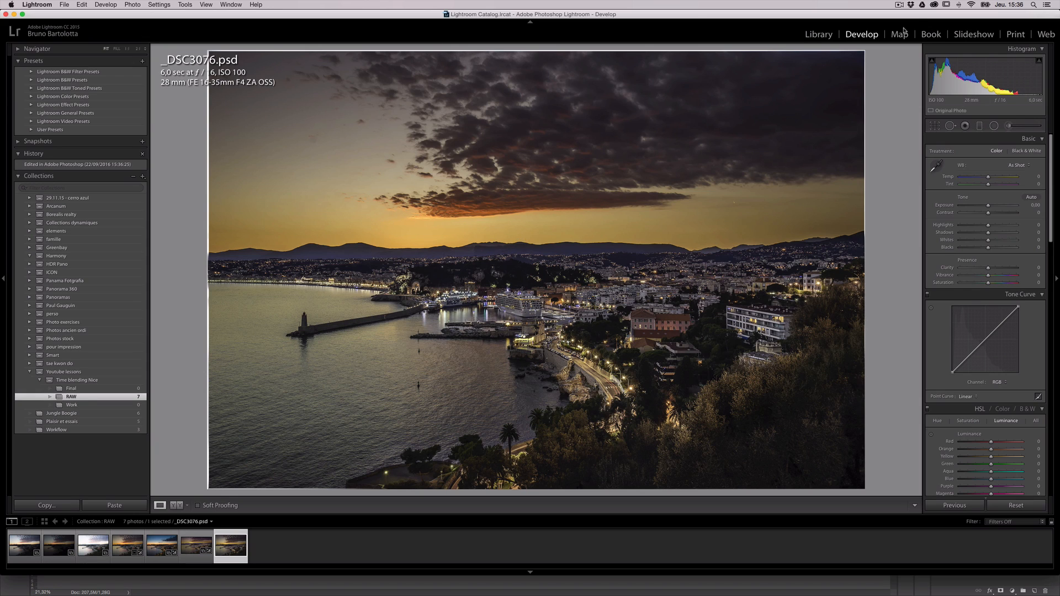
pyautogui.click(934, 126)
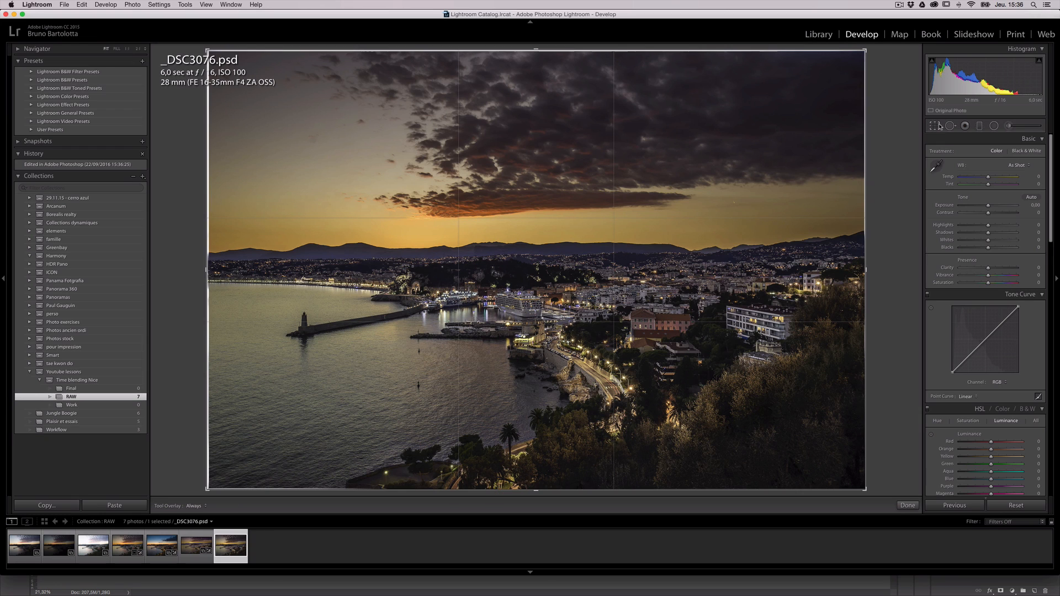
pyautogui.moveTo(206, 269); pyautogui.dragTo(208, 269)
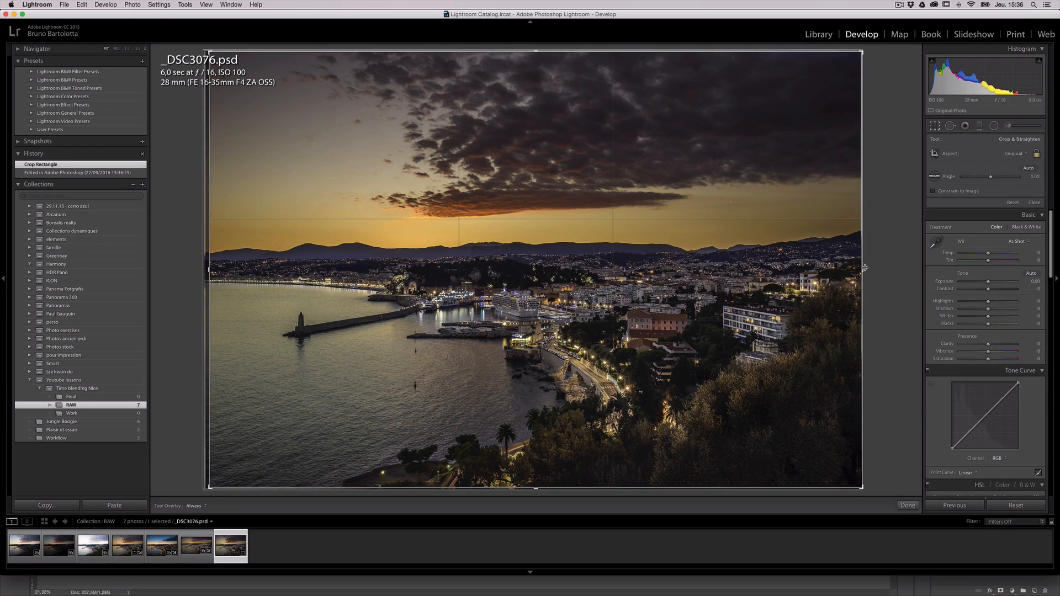
pyautogui.moveTo(865, 270); pyautogui.dragTo(863, 270)
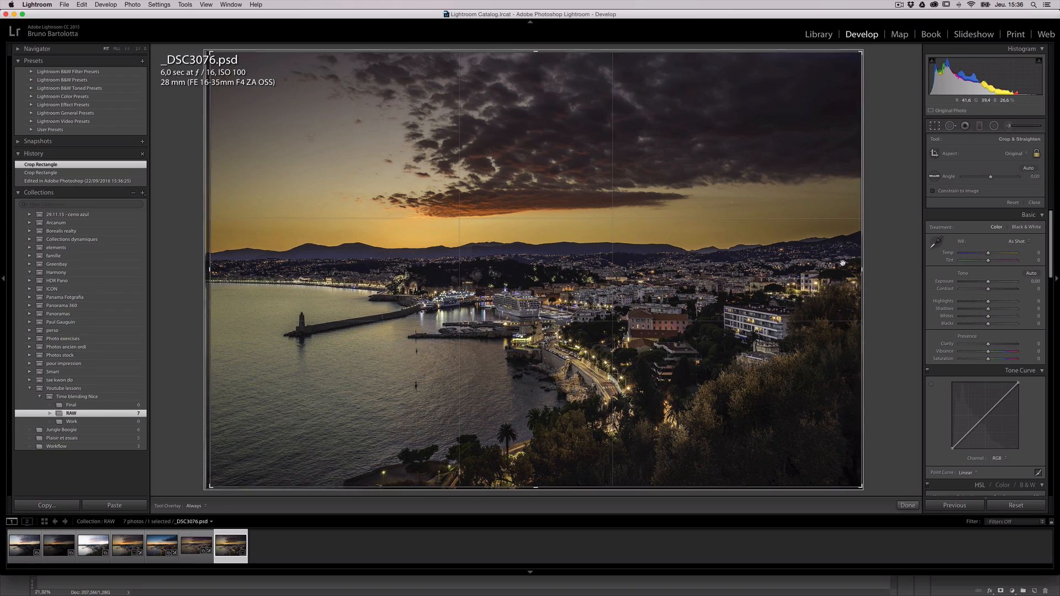
pyautogui.press('Return')
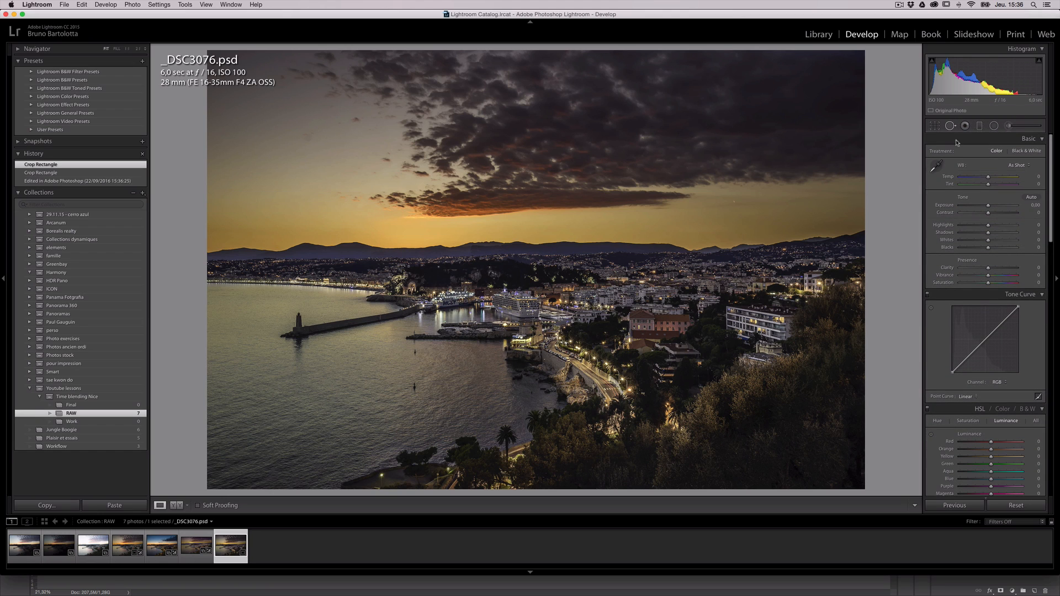
# Step: Set Shadows to +31, Highlights to -44, Temp to +4 and Vibrance to +15 for _DSC3076.psd
pyautogui.moveTo(989, 235)
pyautogui.mouseDown()
pyautogui.moveTo(1006, 235)
pyautogui.moveTo(976, 226)
pyautogui.mouseUp()
pyautogui.moveTo(989, 177); pyautogui.dragTo(990, 177)
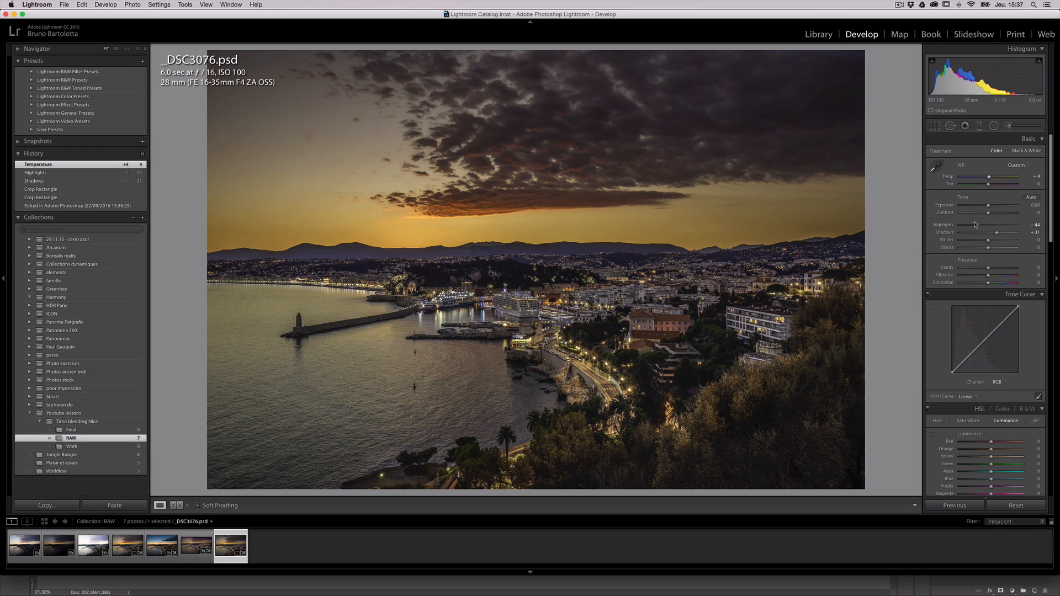
pyautogui.moveTo(988, 268); pyautogui.dragTo(993, 276)
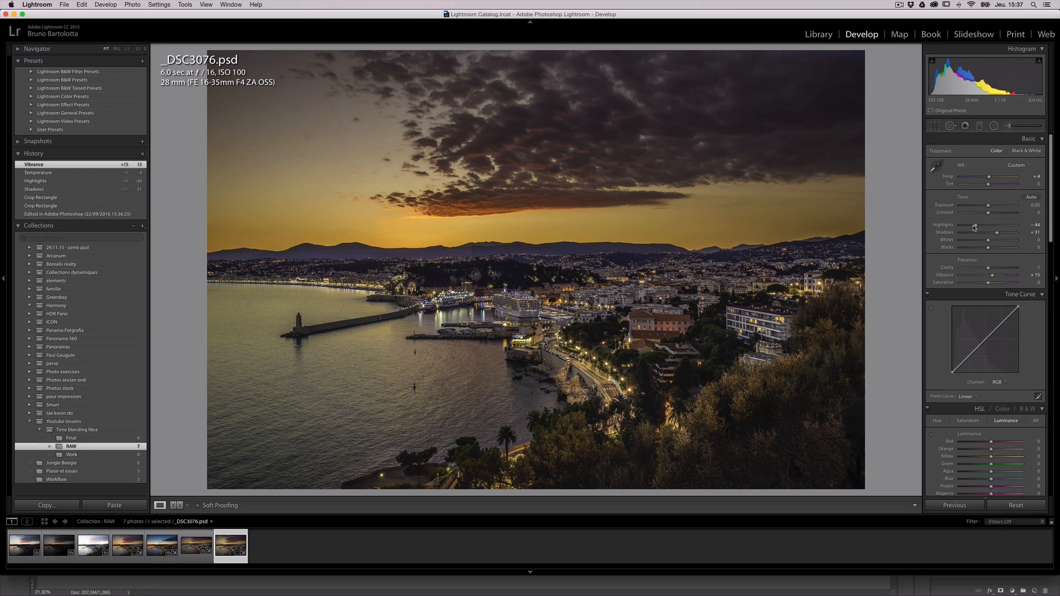
# Step: Compare the original _DSC3039.ARW exposure with the edited _DSC3076.psd
pyautogui.scroll(-1, 989, 212)
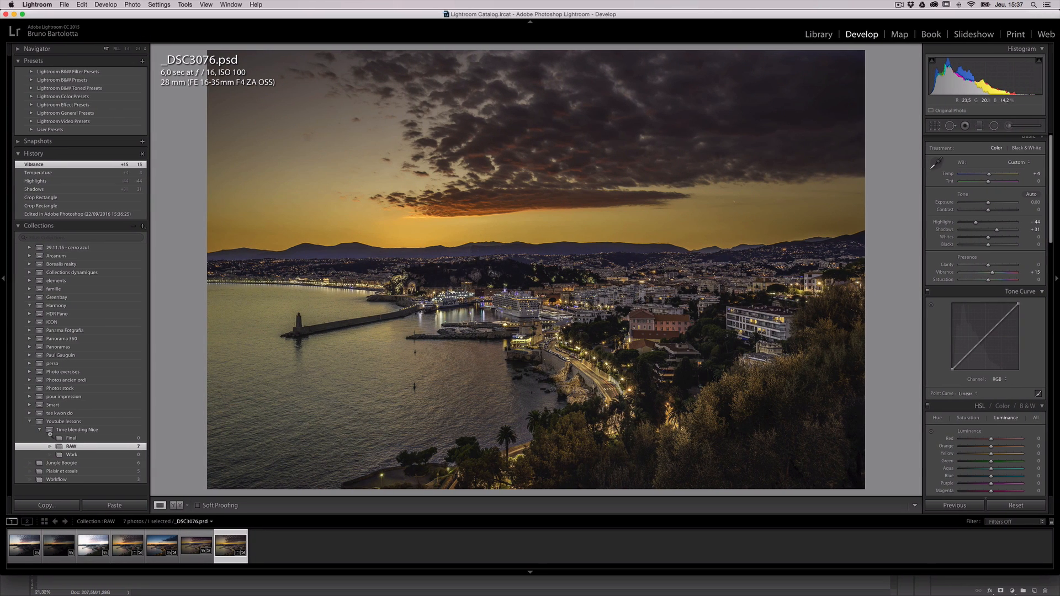
pyautogui.click(22, 549)
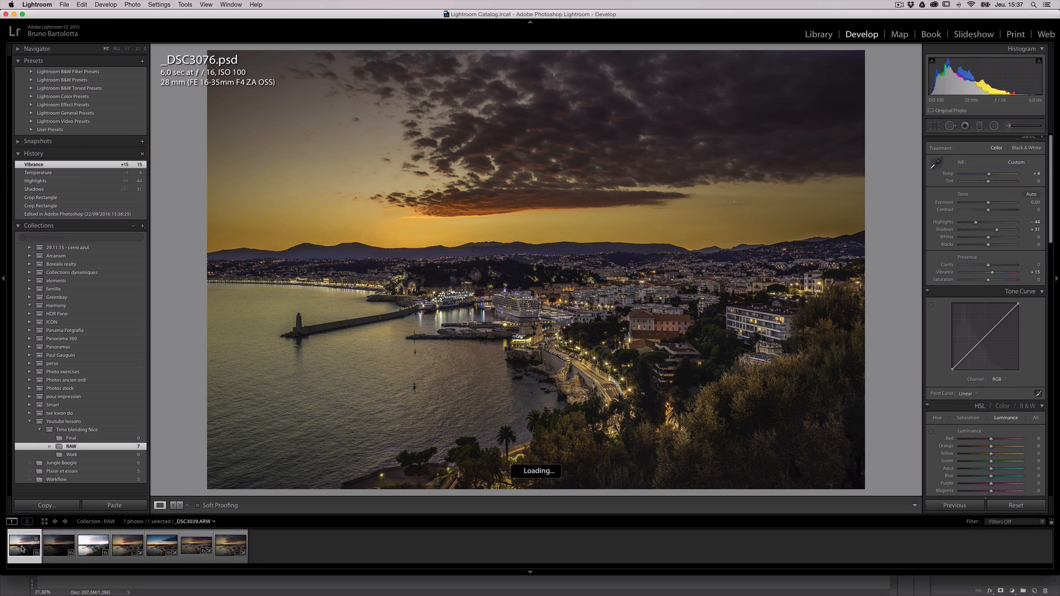
pyautogui.click(232, 545)
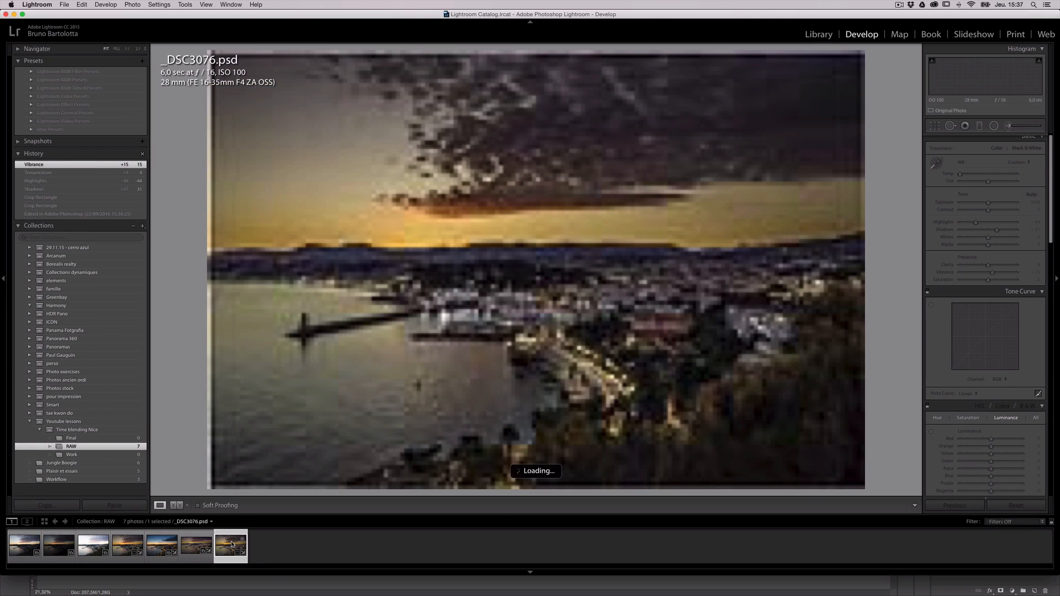